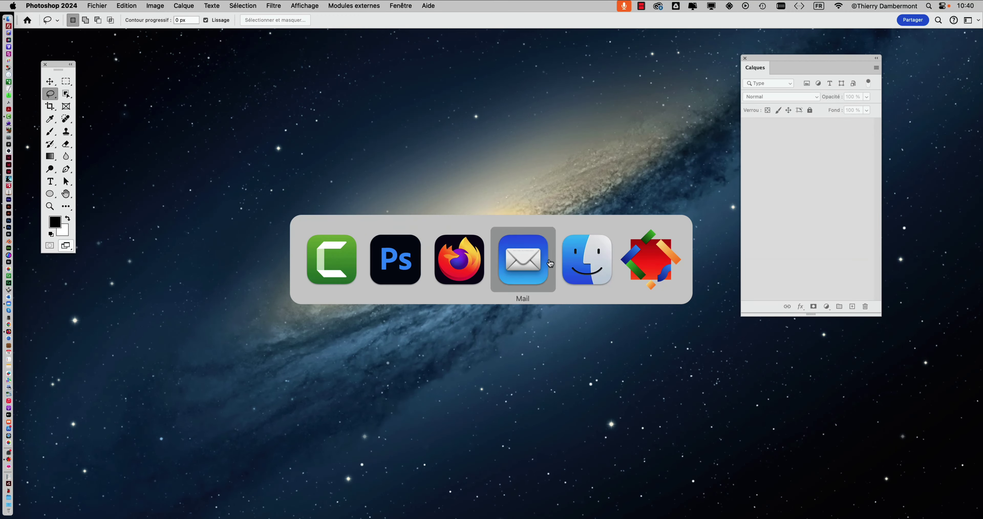
key(super+Tab)
click(314, 182)
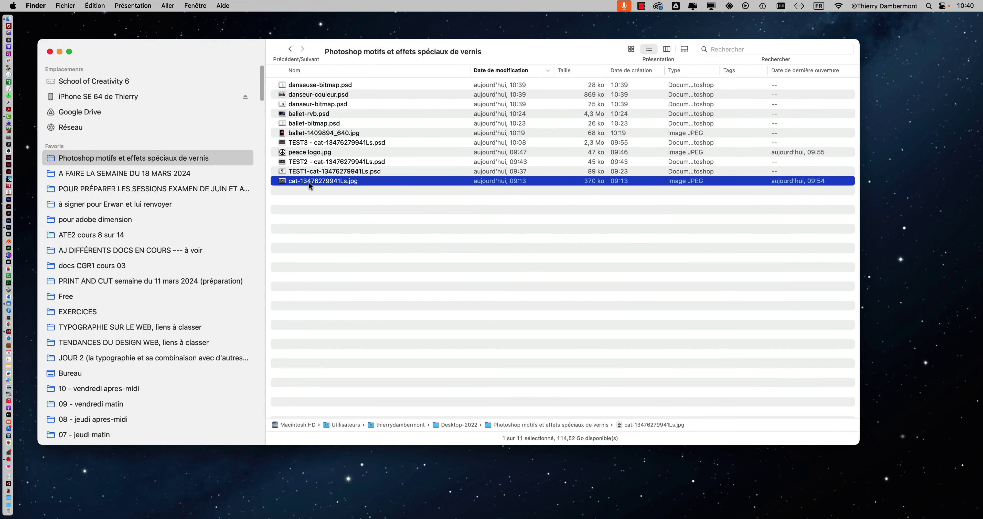
drag(308, 180, 14, 232)
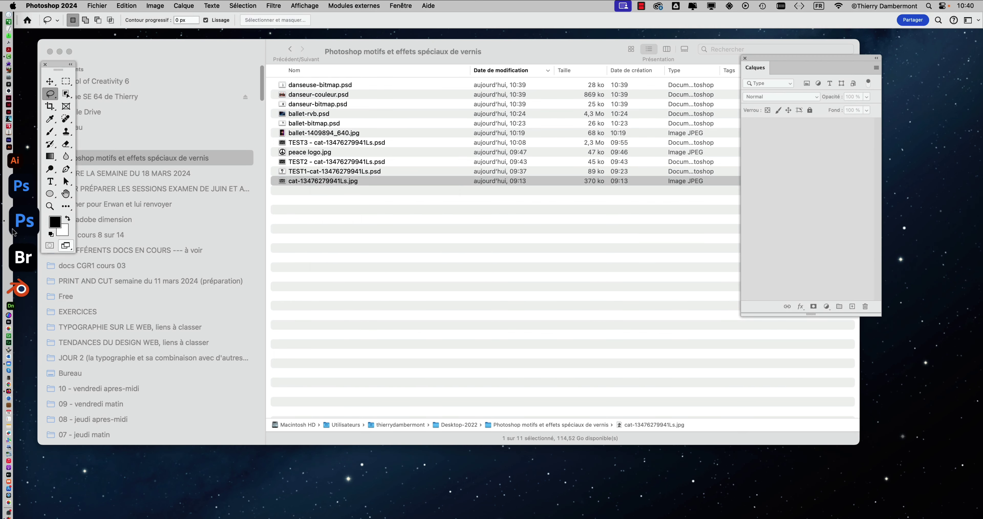
Show the cat image full screen and keep it in RGB colour mode (Couleurs RVB)
key(f)
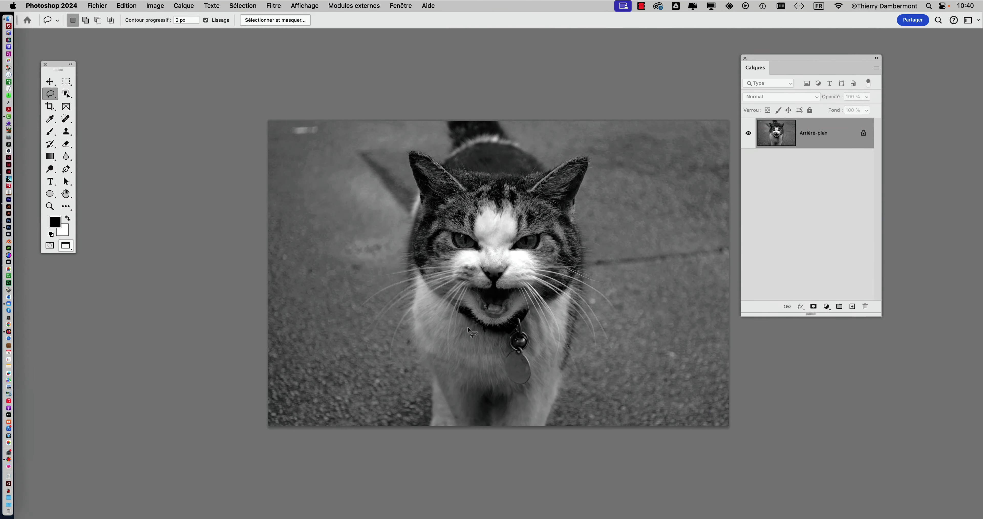
click(154, 6)
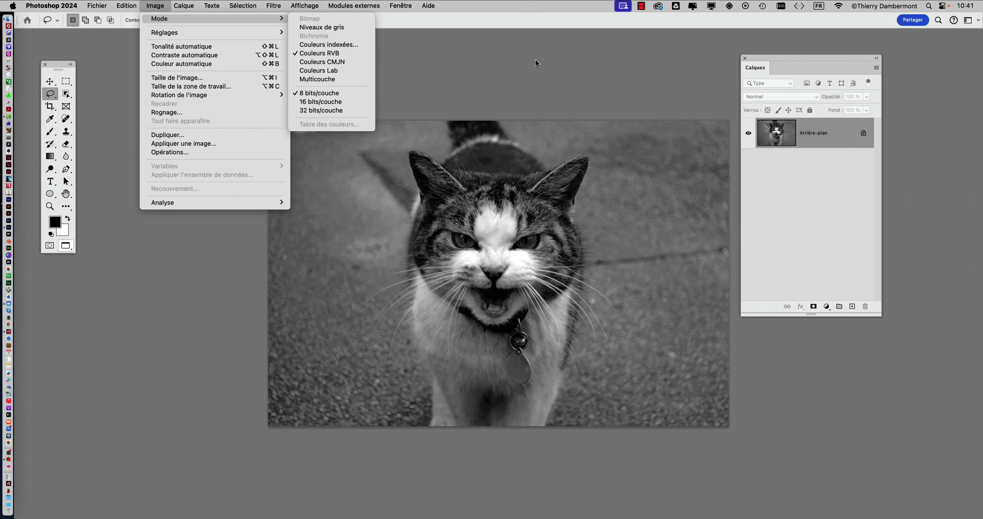
click(545, 60)
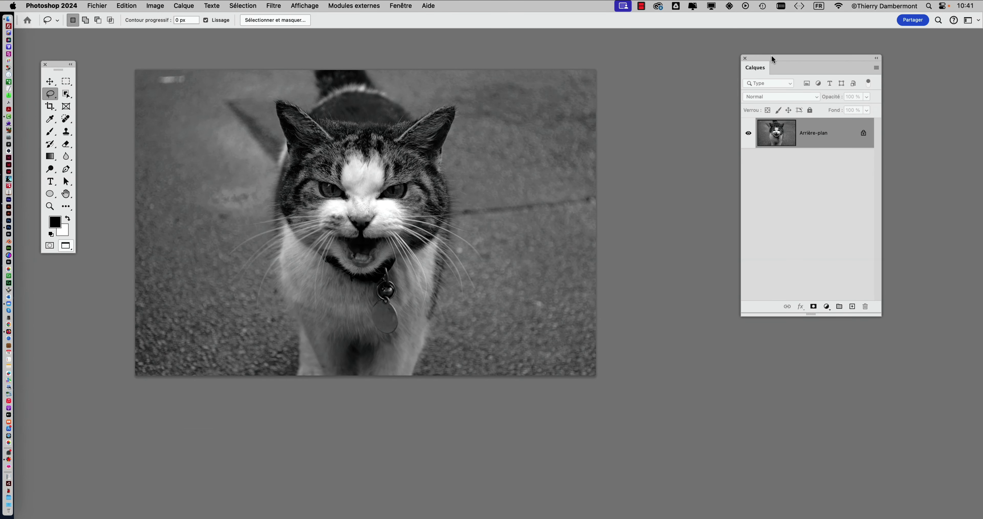
Dock the Calques panel beside the image and make it shorter
drag(771, 59, 607, 84)
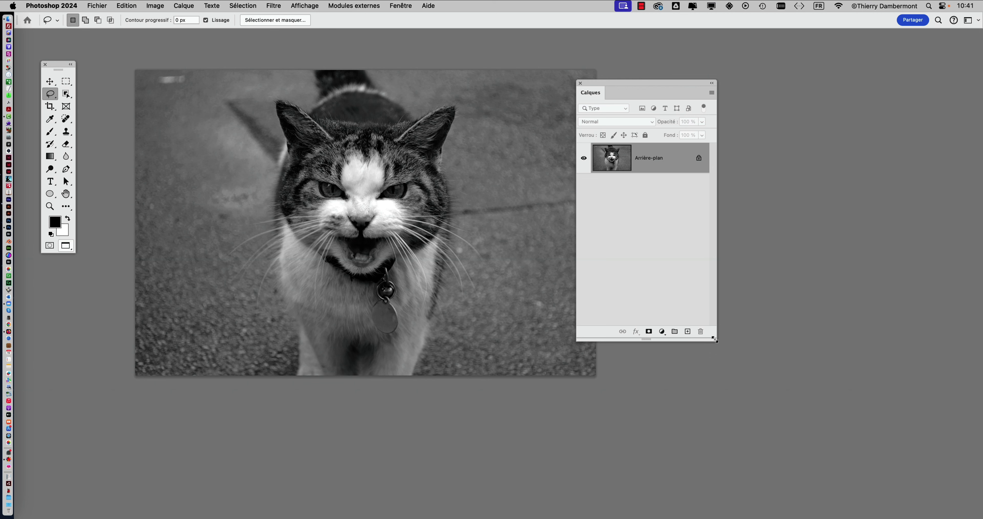
drag(715, 340, 726, 227)
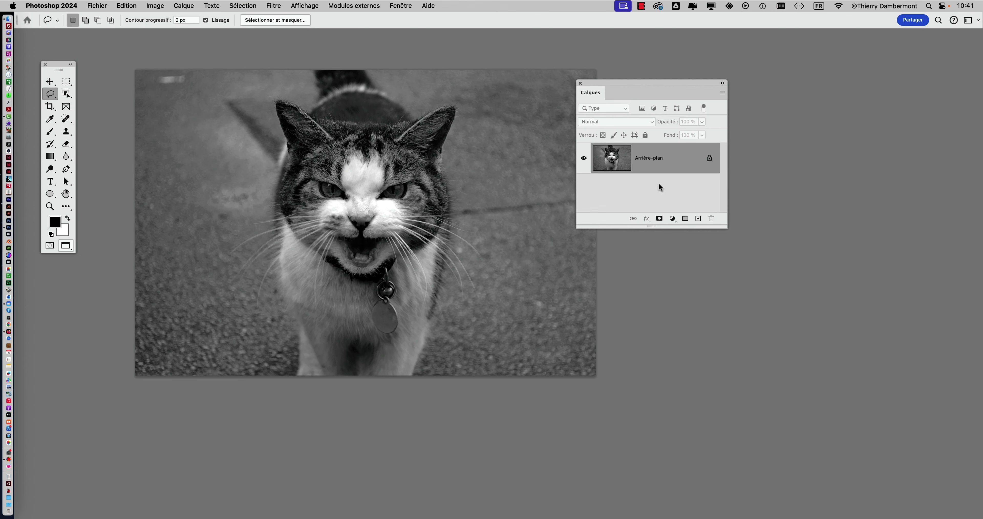
click(156, 5)
mouse_move(165, 32)
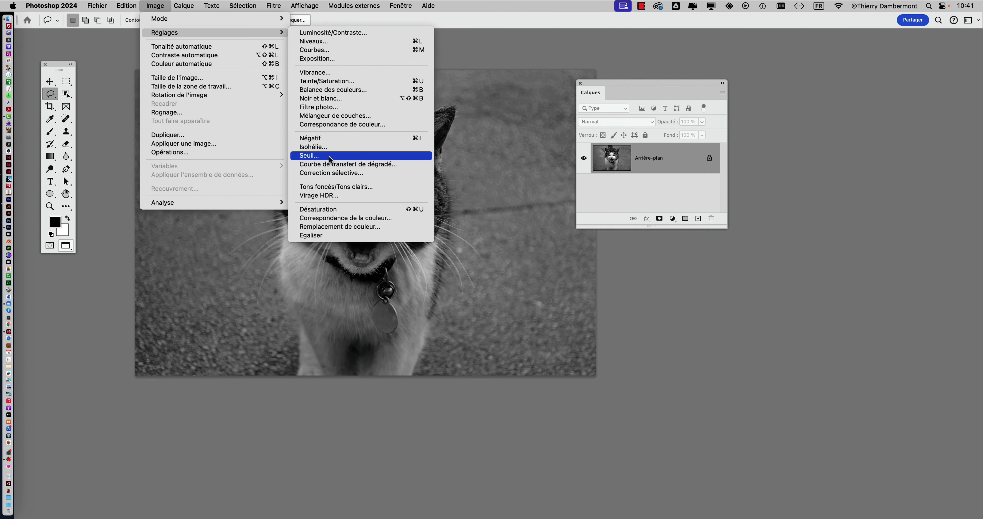
Rearrange the Calques panel and add a Seuil threshold adjustment layer above Arrière-plan
key(Escape)
key(Escape)
drag(640, 86, 727, 89)
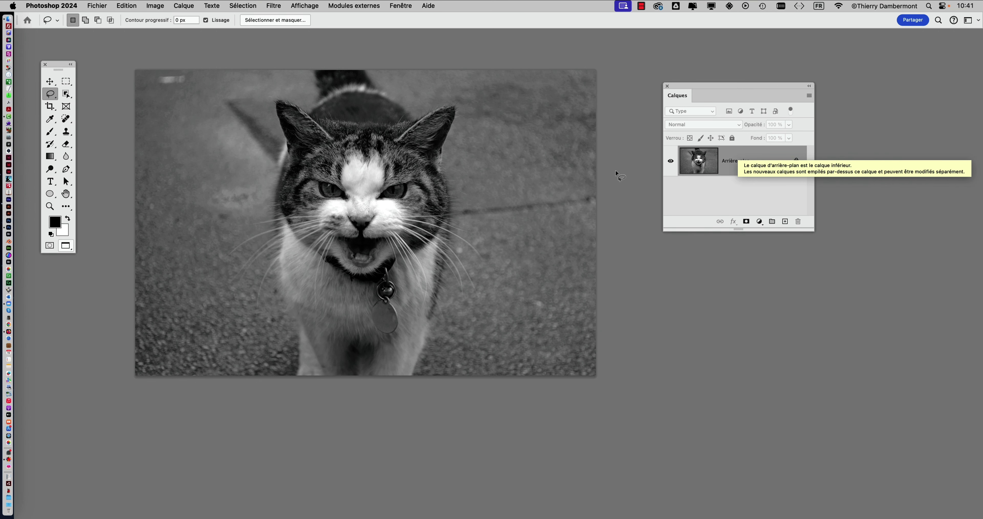
drag(814, 230, 805, 246)
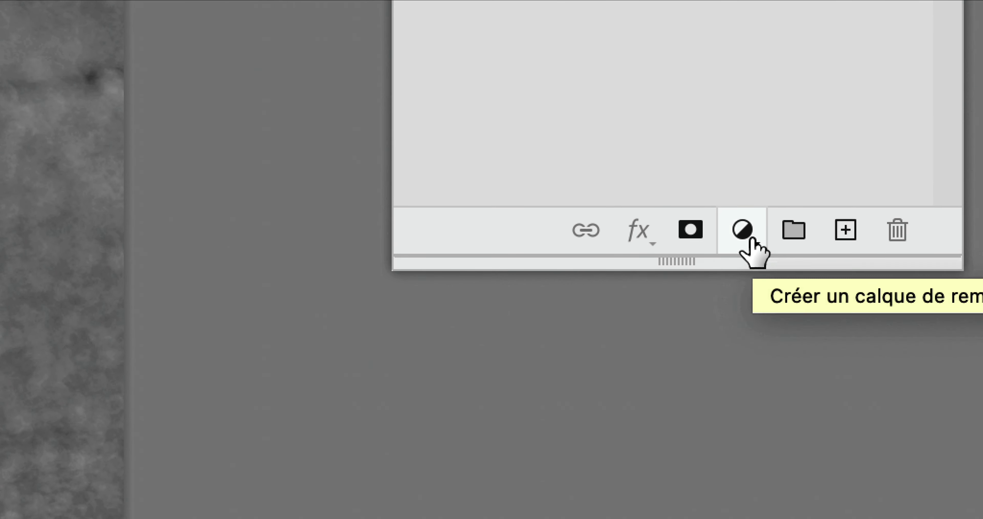
click(751, 241)
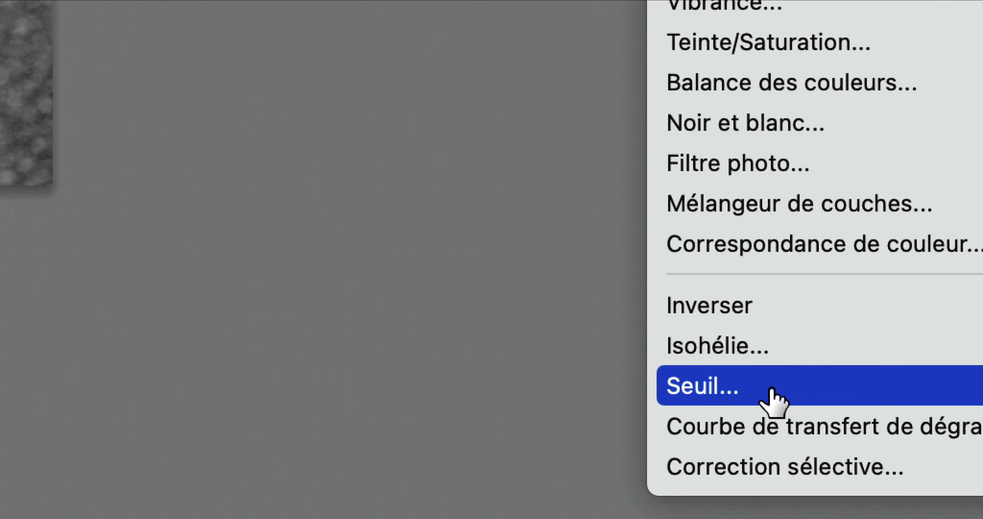
click(773, 399)
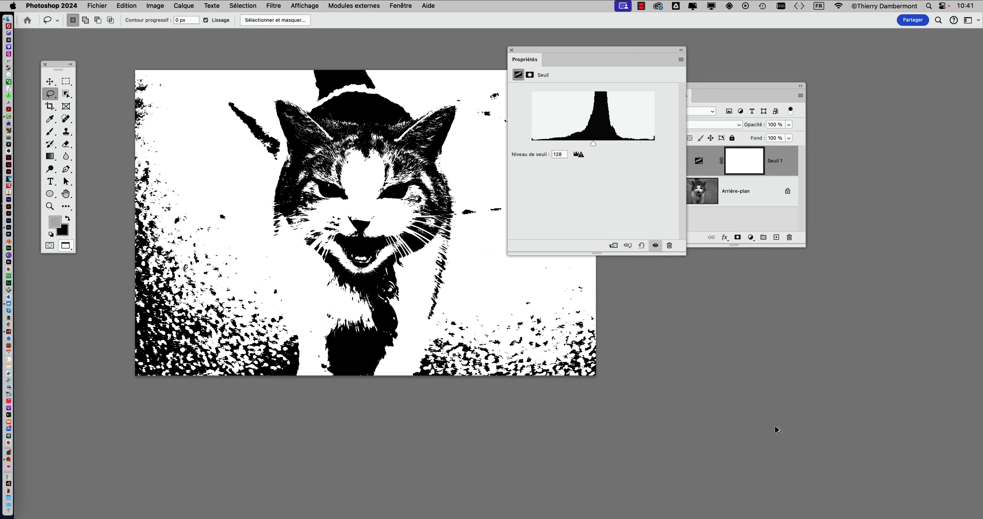
Rearrange the panels and reopen the Seuil 1 threshold properties
drag(714, 92, 825, 72)
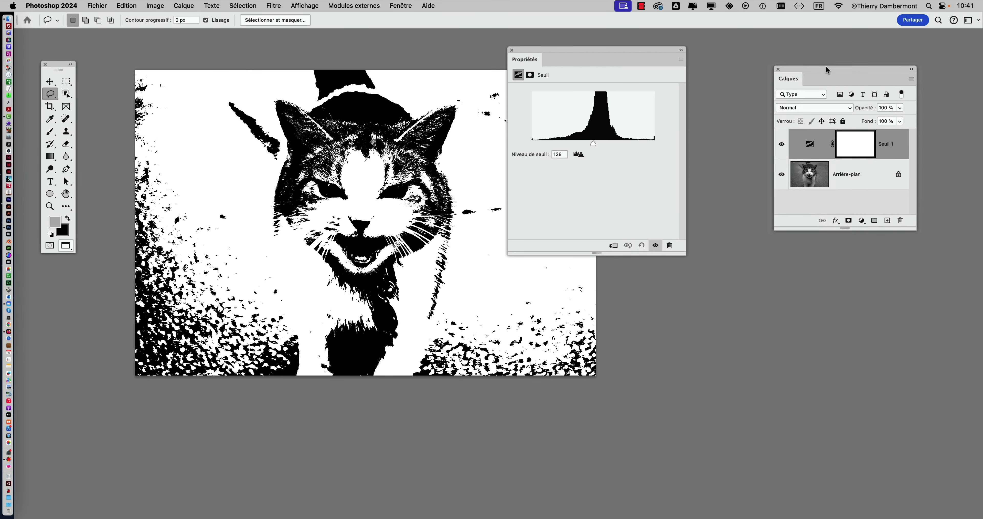
drag(574, 51, 645, 65)
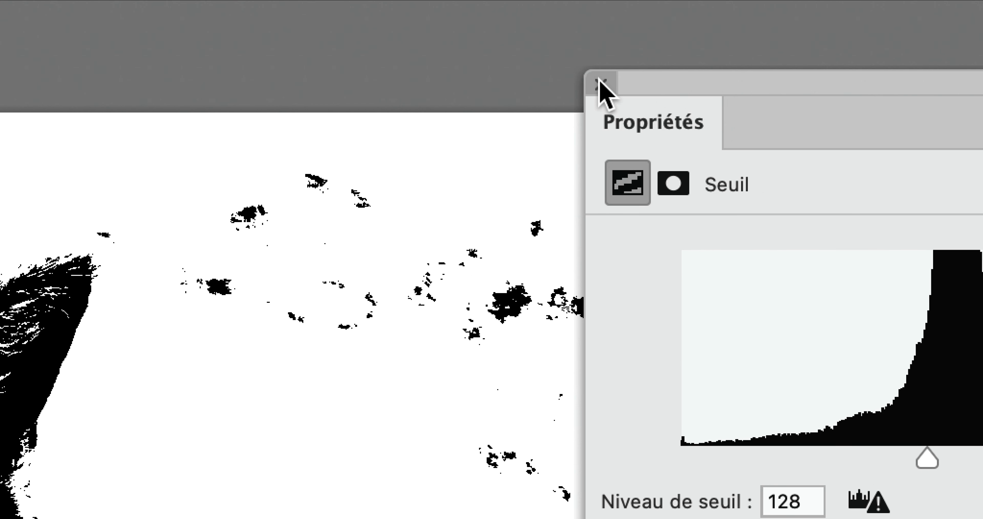
click(598, 83)
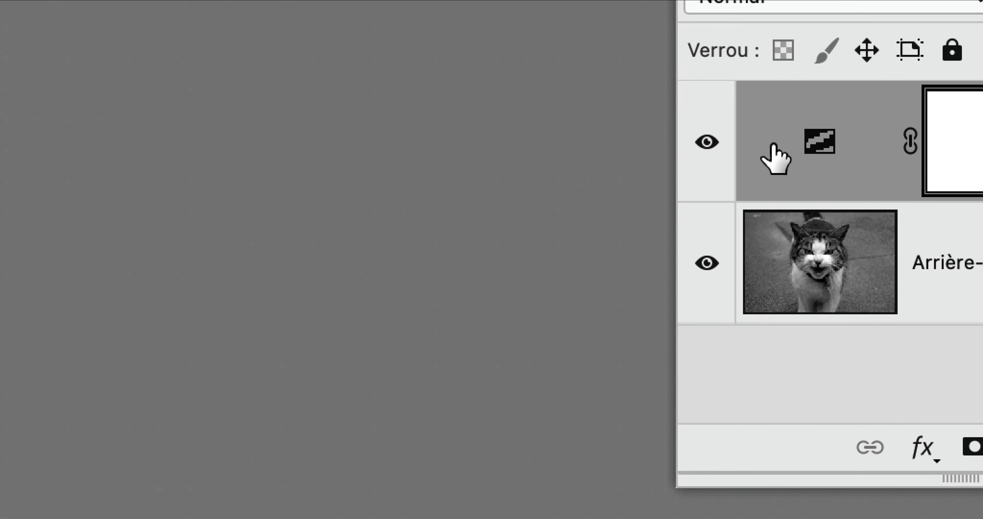
click(787, 147)
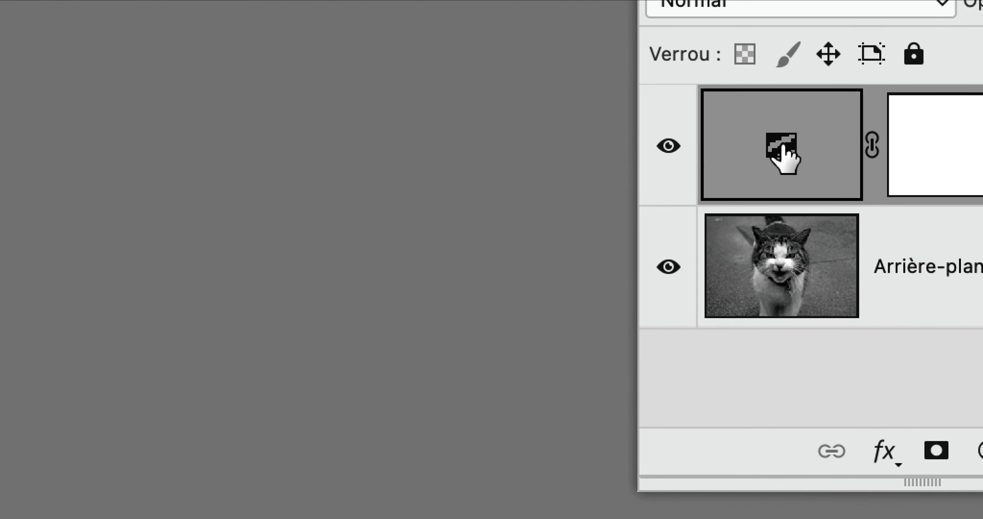
double_click(784, 148)
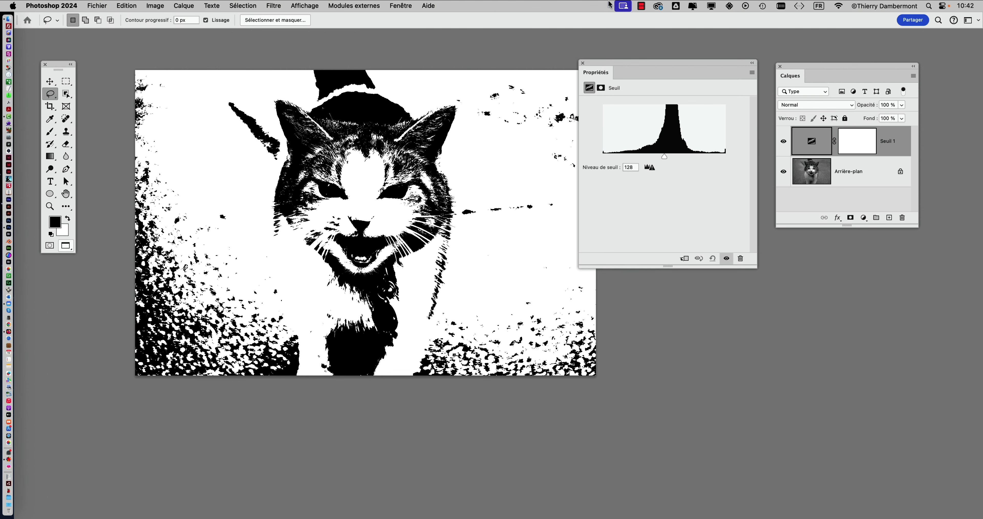
drag(600, 57, 543, 48)
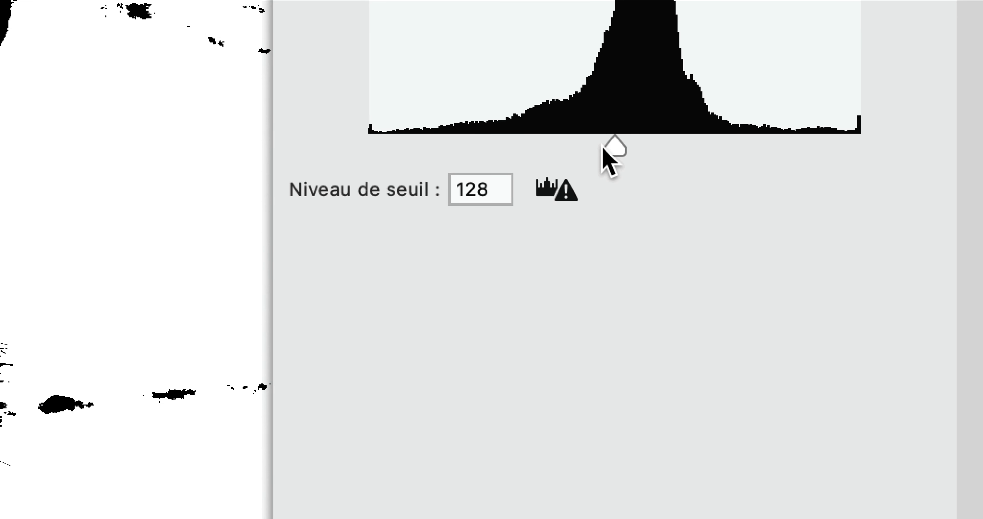
Set the threshold level to 81, then bring up Save As
drag(603, 148, 519, 139)
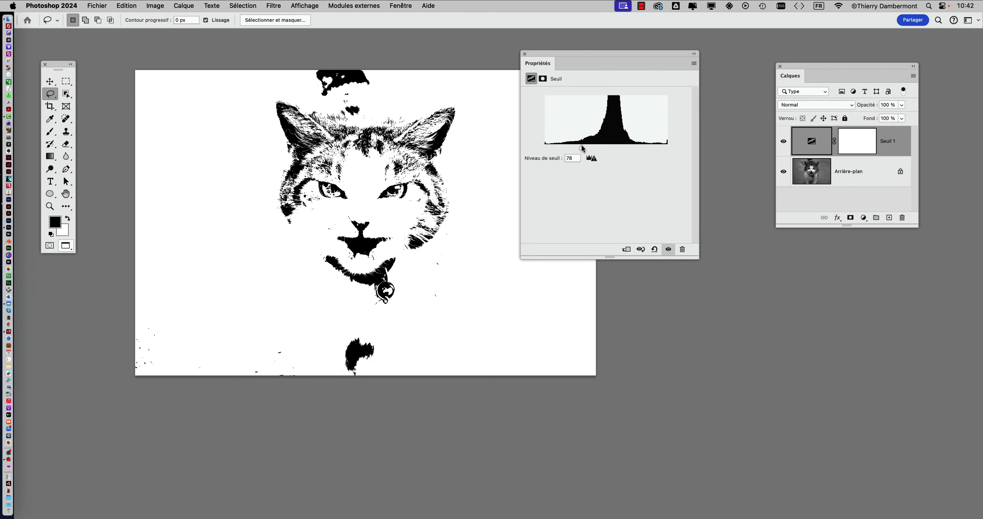
drag(583, 148, 623, 148)
scroll(271, 172, up, 1)
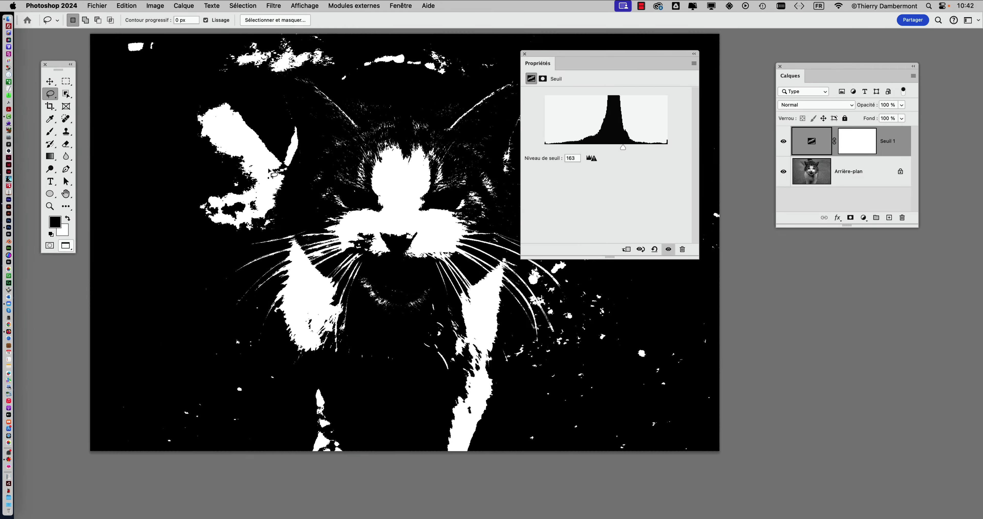
scroll(271, 172, up, 1)
scroll(271, 173, up, 1)
scroll(220, 195, up, 1)
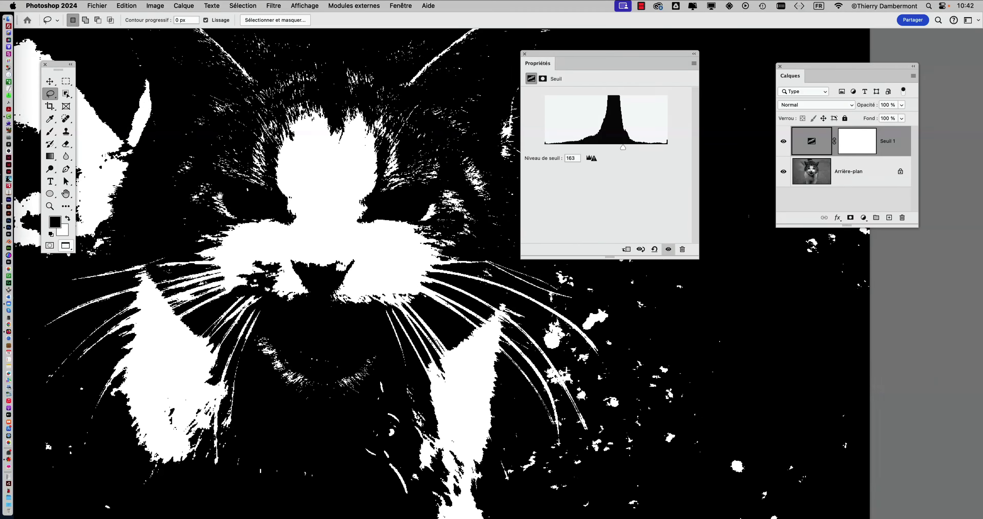
mouse_move(623, 148)
mouse_down()
mouse_move(585, 148)
mouse_move(637, 148)
mouse_move(582, 148)
mouse_up()
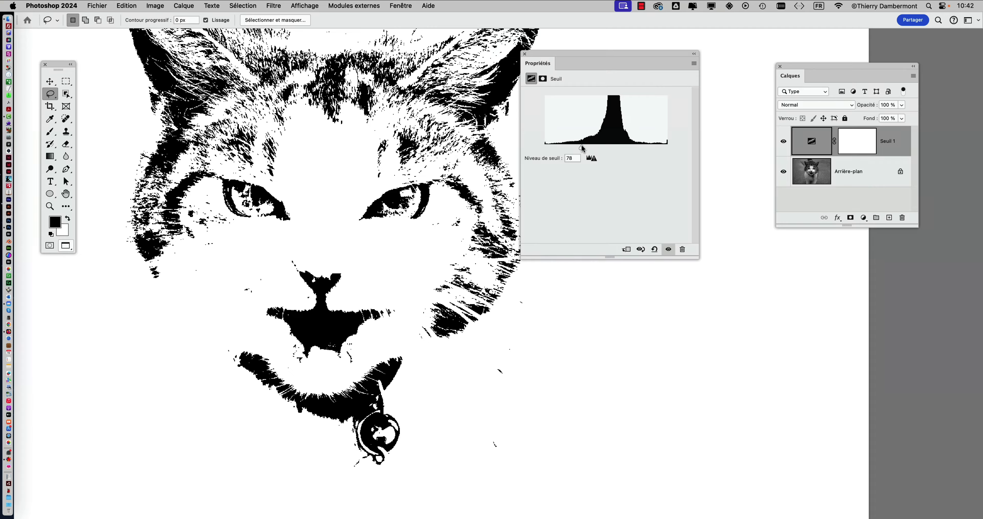
mouse_move(583, 148)
mouse_down()
mouse_move(596, 149)
mouse_move(585, 148)
mouse_up()
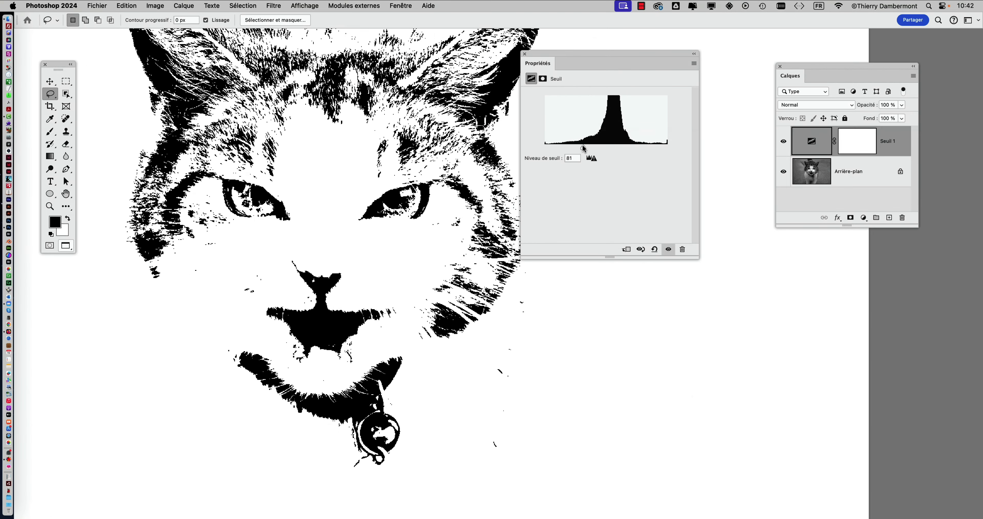
click(97, 5)
click(139, 111)
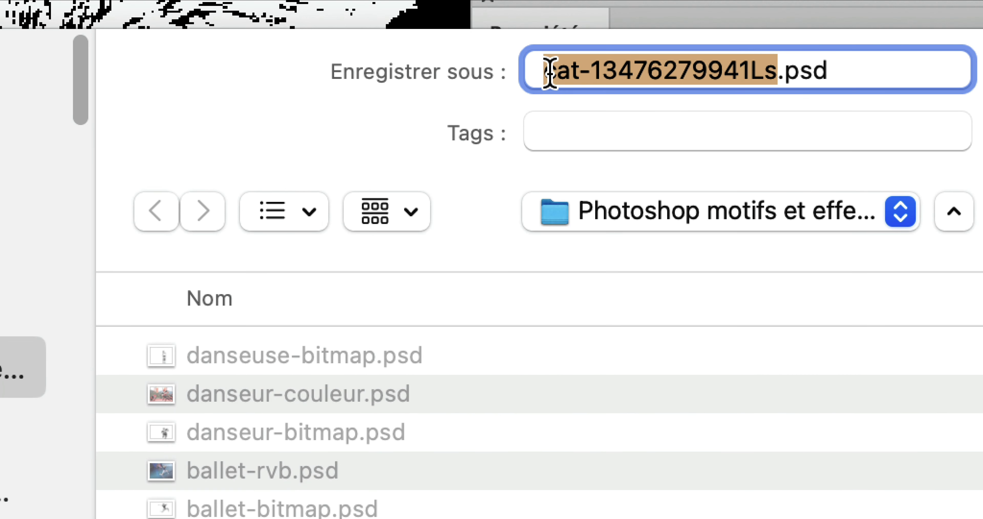
Prefix the file name with 'EFFET BANKSY 01 - ', fixing the BAKSY typo
click(551, 73)
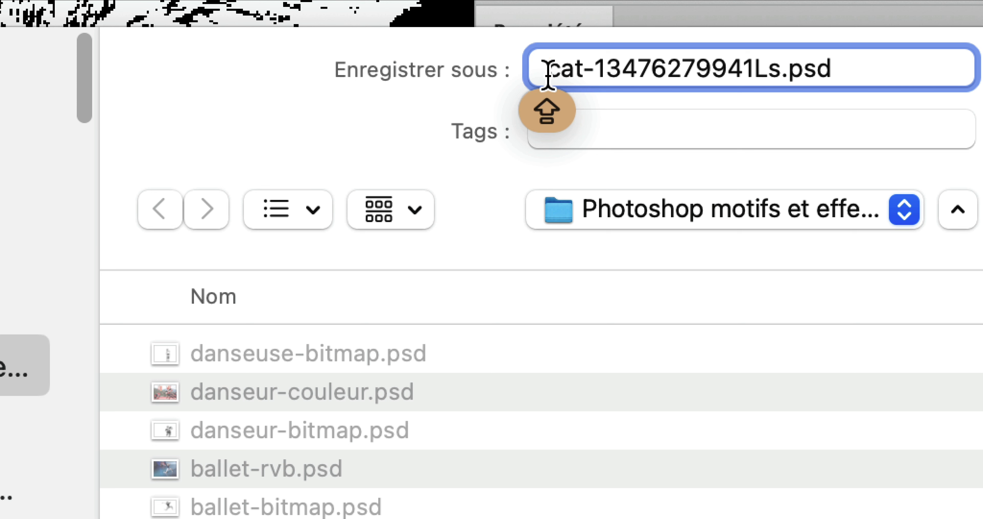
text(EFFET)
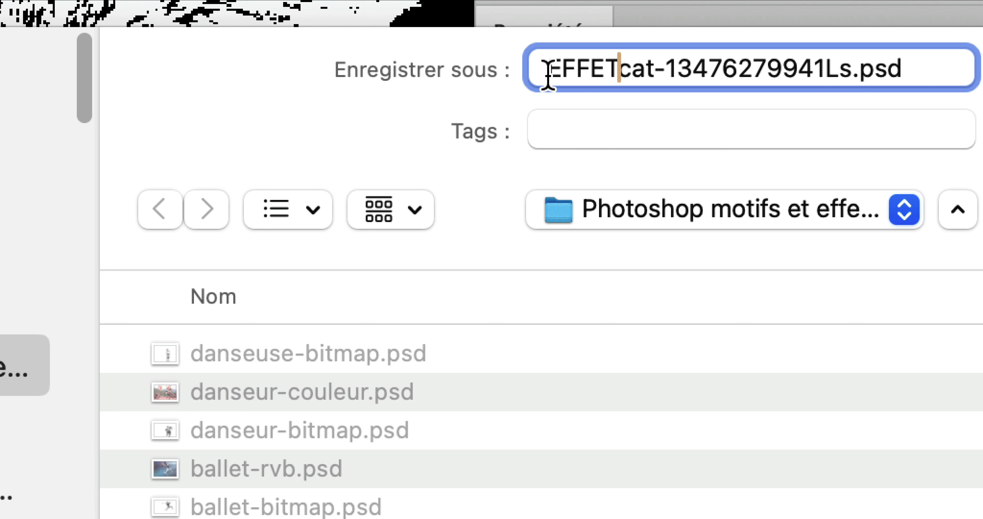
text( BAKSY )
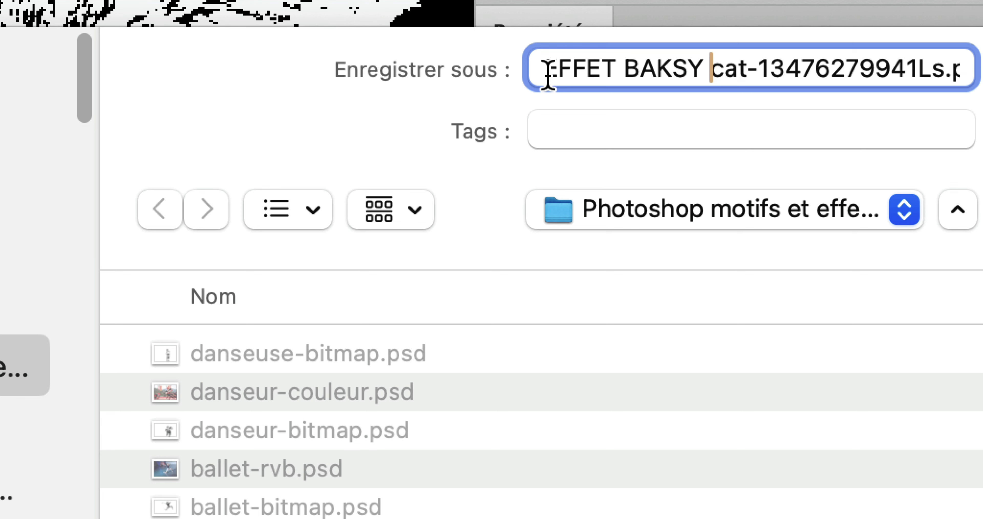
text(01 -)
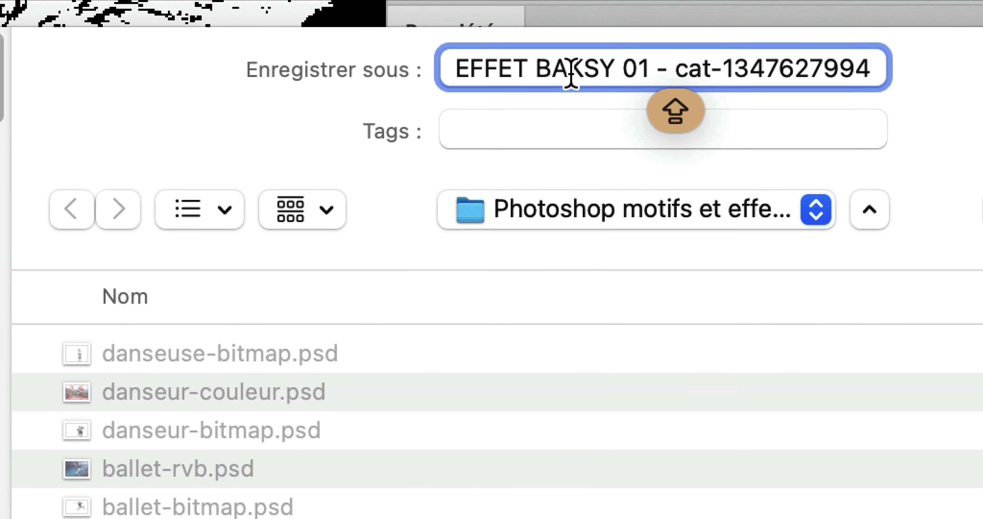
click(569, 69)
text(N)
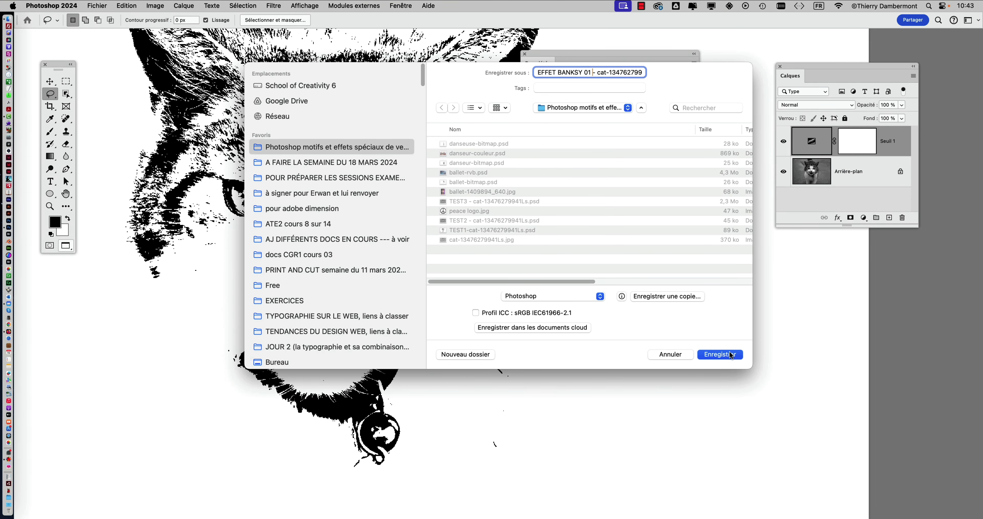
Save the renamed PSD, accepting the compatibility prompt
click(730, 355)
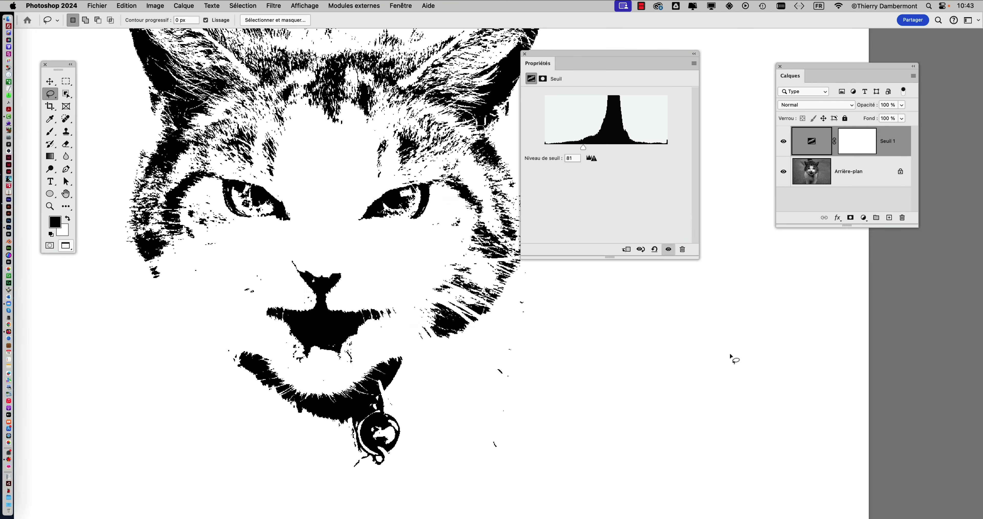
click(649, 236)
scroll(431, 234, down, 1)
scroll(431, 234, down, 1)
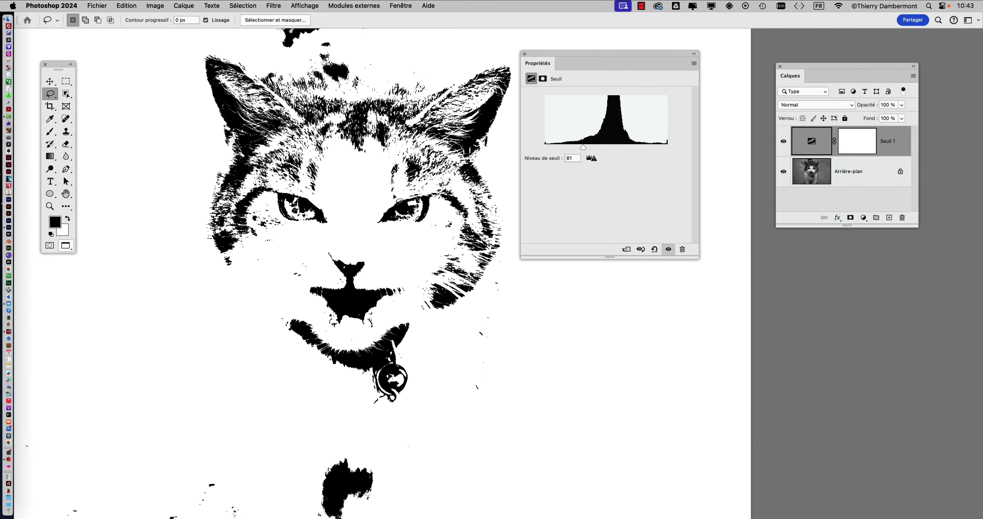
scroll(376, 157, up, 2)
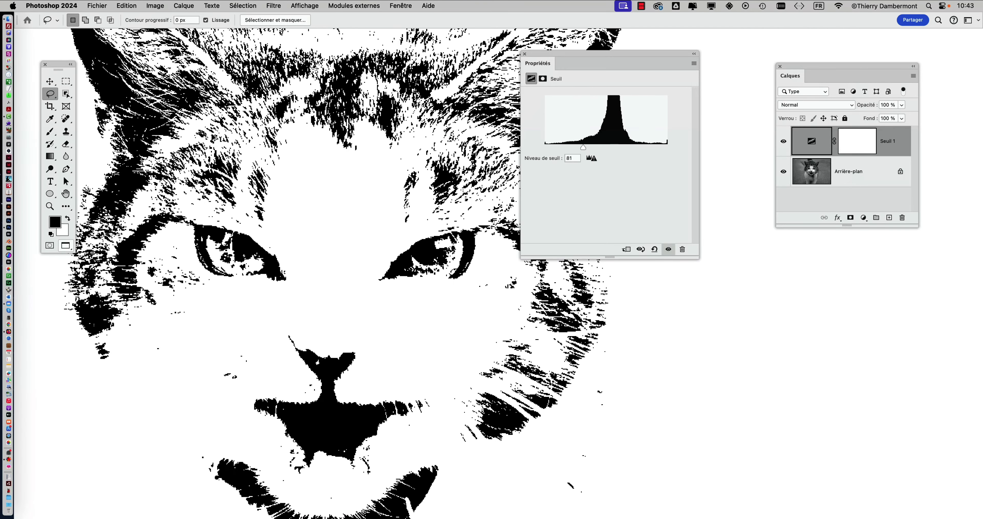
scroll(212, 136, up, 5)
Place the threshold properties below the layer list and select the Arrière-plan layer
mouse_move(585, 55)
mouse_down()
mouse_move(609, 65)
mouse_move(585, 64)
mouse_up()
mouse_move(796, 67)
mouse_down()
mouse_move(758, 84)
mouse_move(744, 111)
mouse_move(743, 46)
mouse_up()
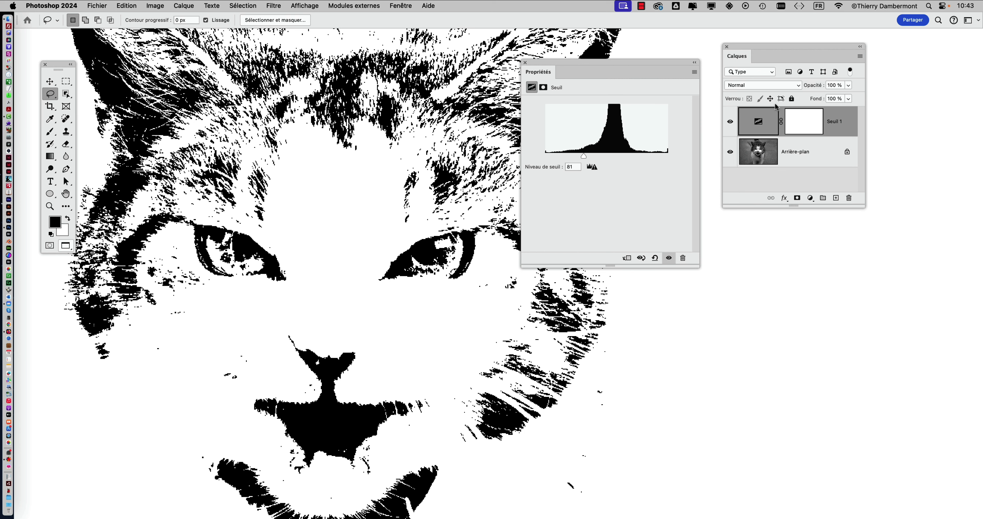
mouse_move(657, 62)
mouse_down()
mouse_move(656, 89)
mouse_move(807, 238)
mouse_move(848, 242)
mouse_up()
drag(762, 45, 660, 49)
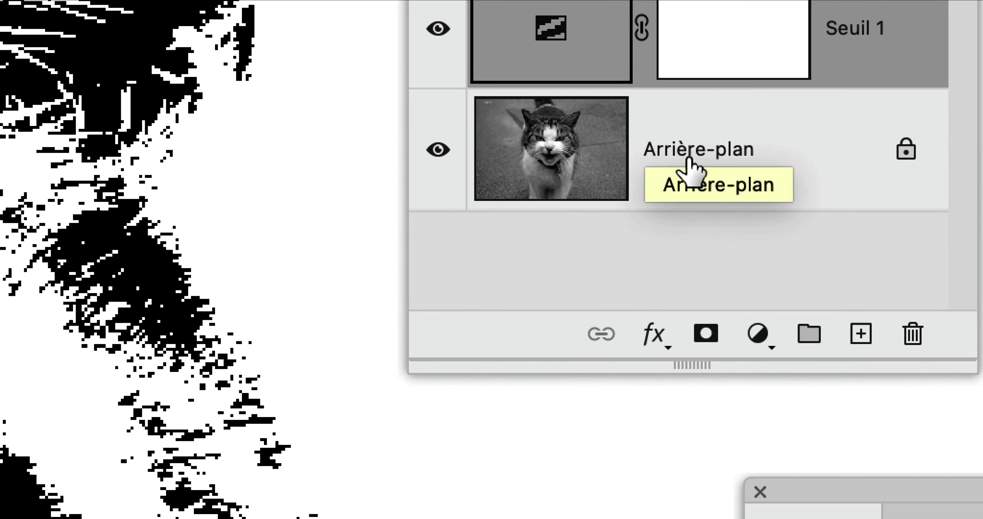
click(685, 158)
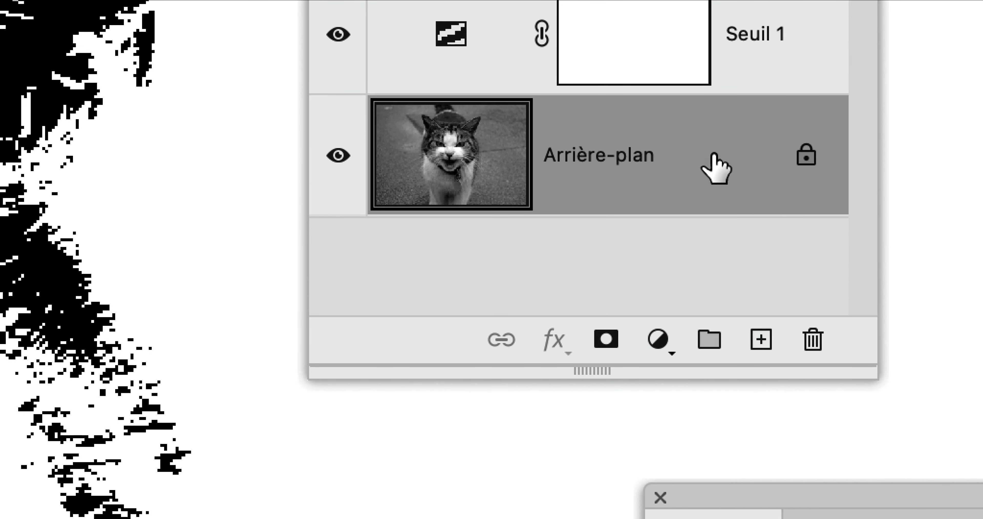
Convert the Arrière-plan layer into an embedded smart object, Calque 0
right_click(713, 152)
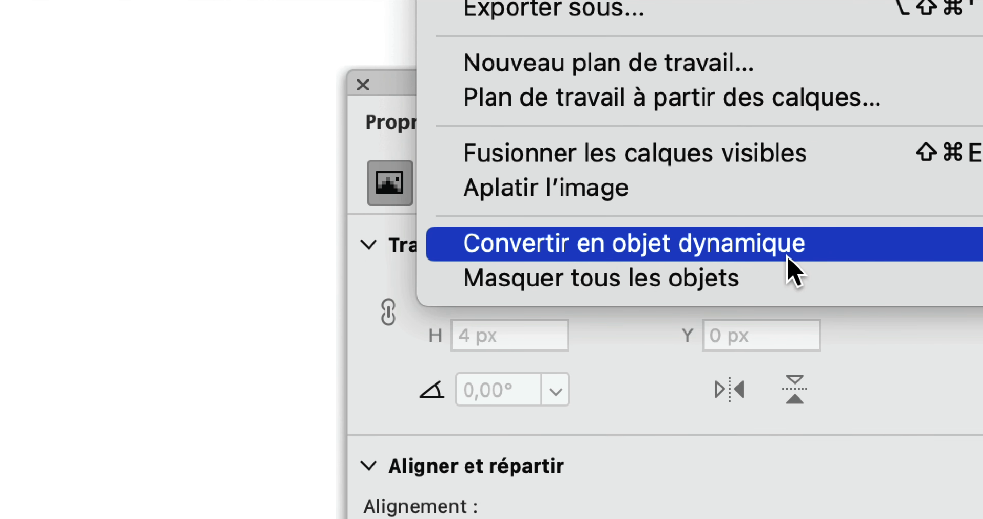
click(788, 258)
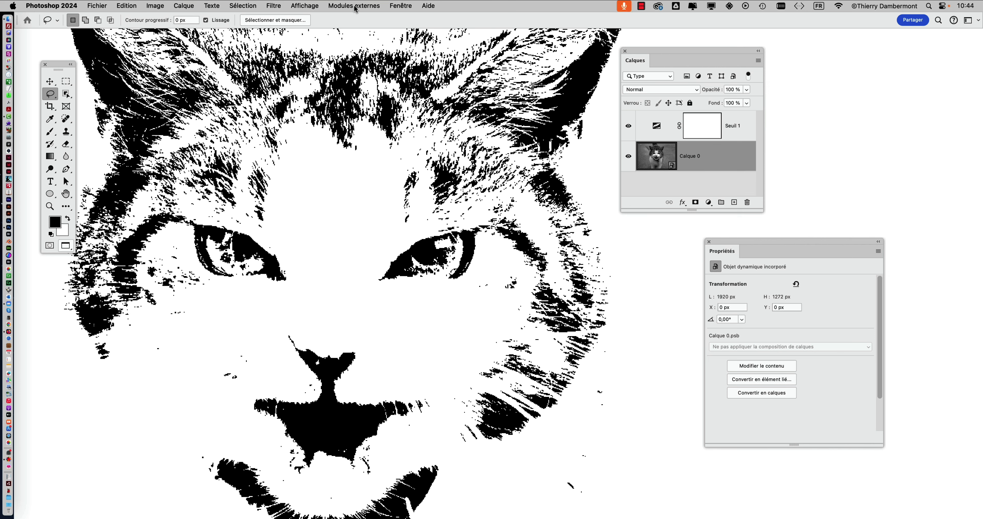
click(275, 5)
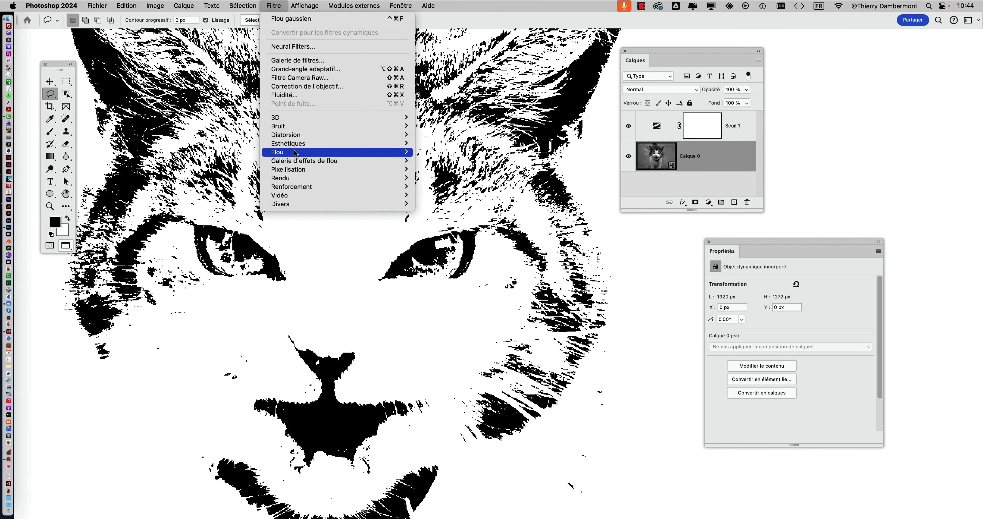
mouse_move(131, 21)
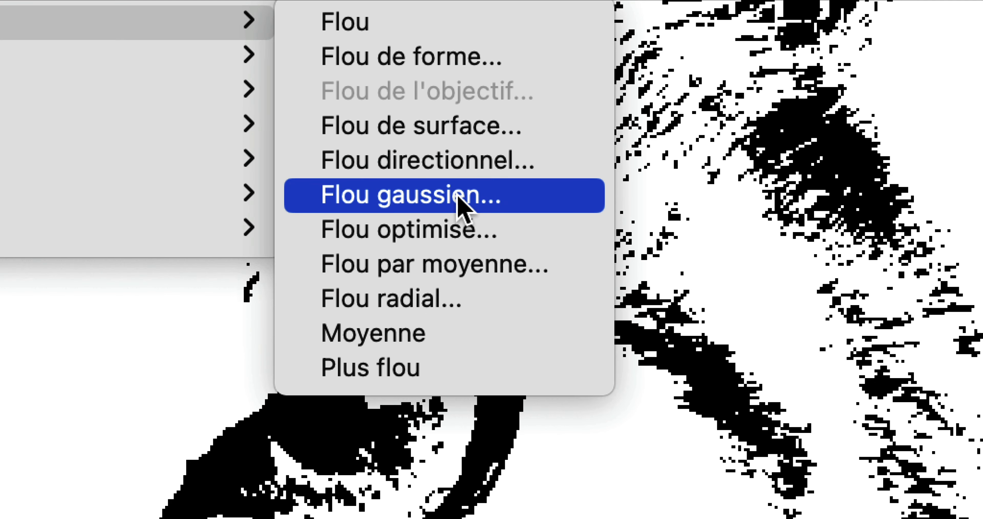
Apply a Flou gaussien smart filter with a 1,2-pixel radius
click(458, 197)
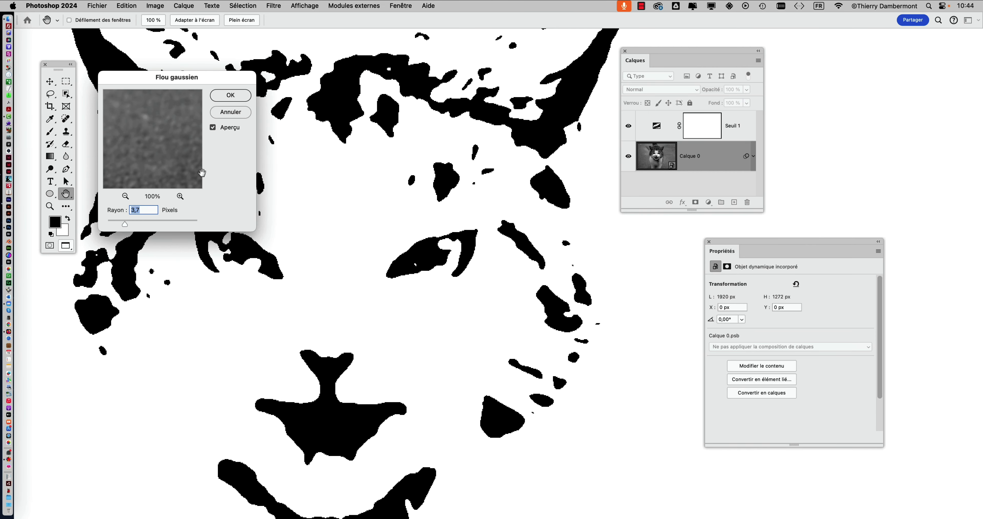
drag(153, 79, 842, 48)
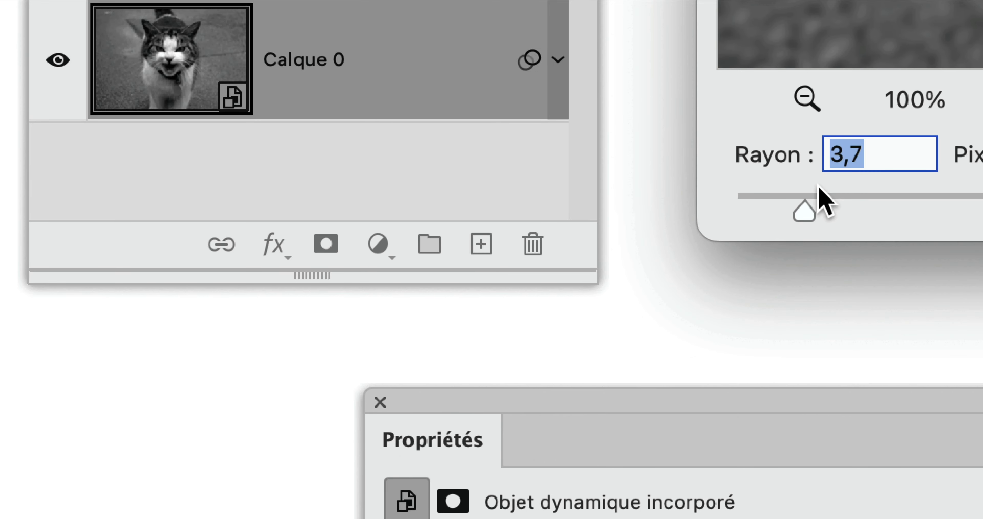
drag(805, 210, 754, 210)
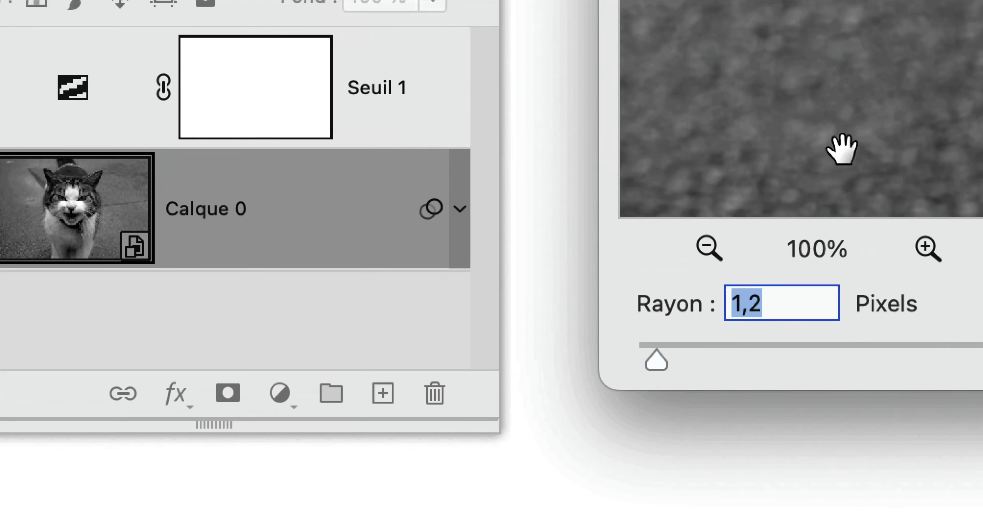
click(899, 94)
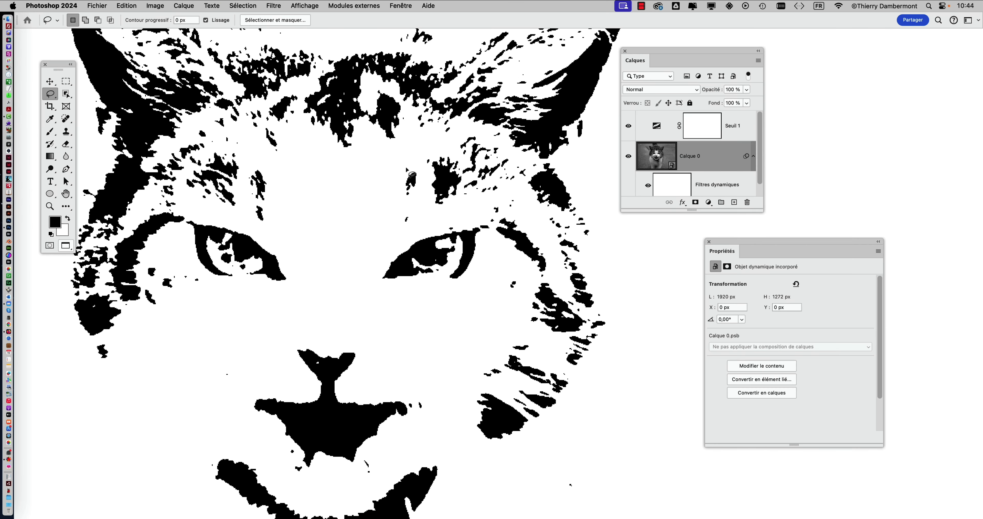
Enlarge the layer list and toggle the blur filter on and off to compare
scroll(370, 230, up, 2)
scroll(370, 231, up, 2)
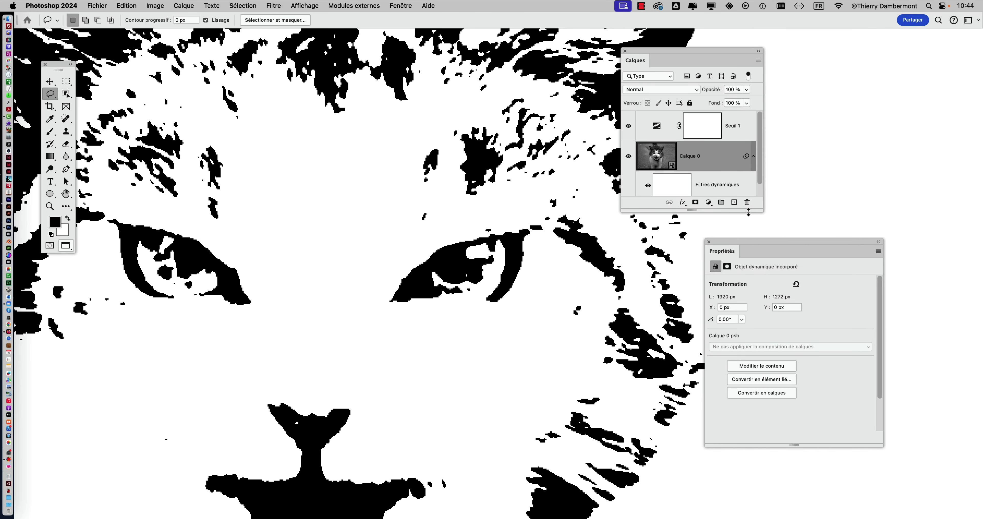
drag(749, 212, 748, 273)
mouse_move(659, 49)
mouse_down()
mouse_move(561, 72)
mouse_move(550, 62)
mouse_up()
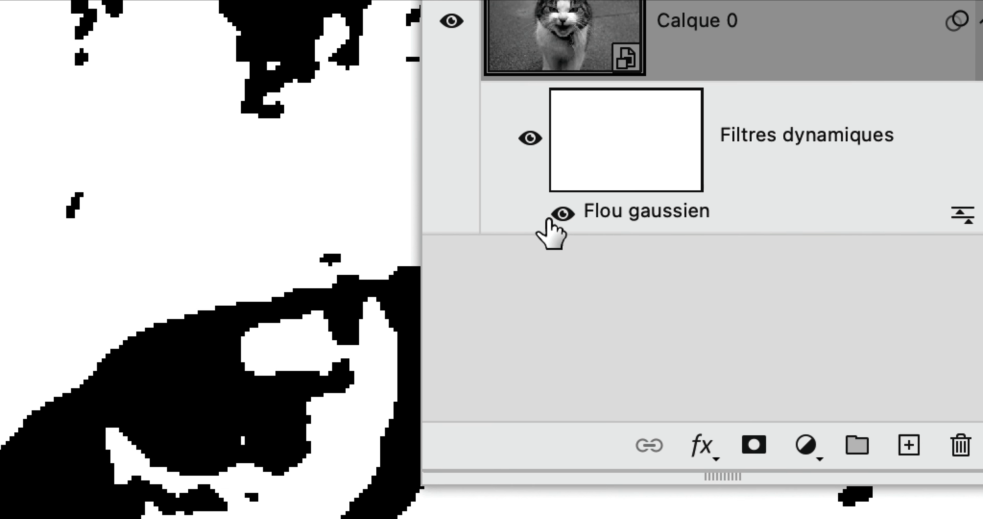
click(547, 218)
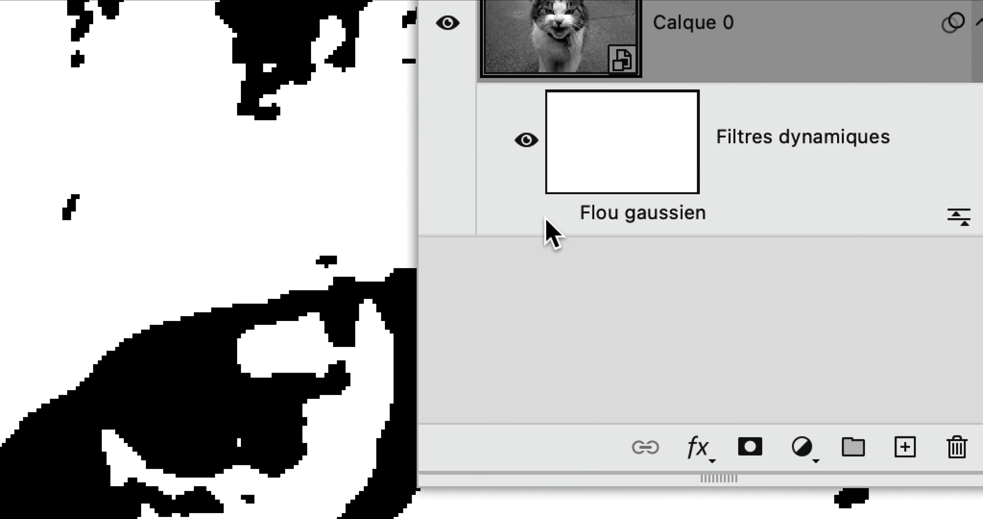
click(549, 216)
click(549, 216)
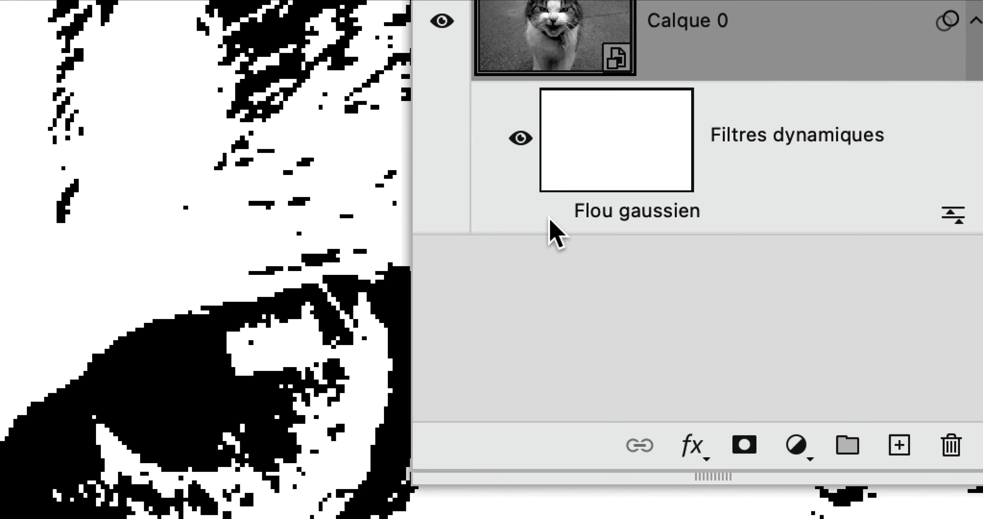
click(550, 215)
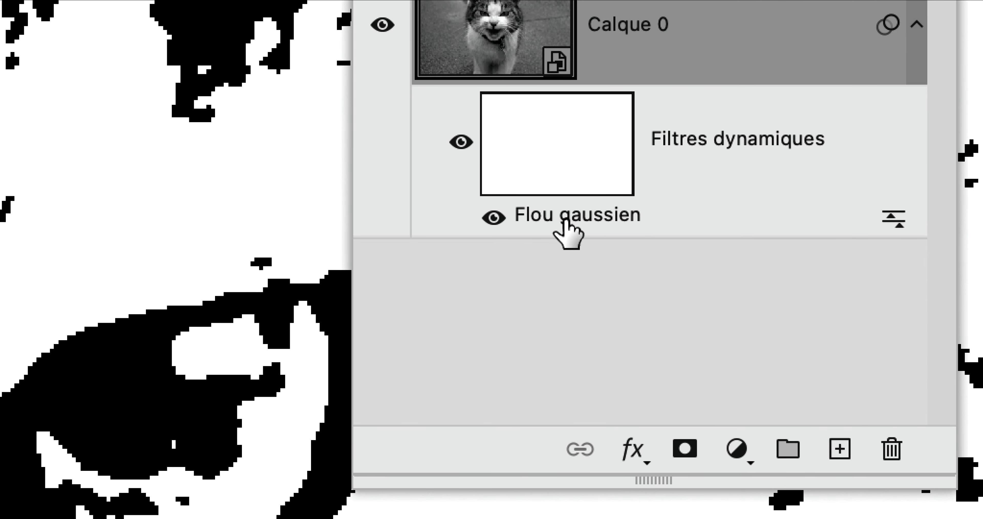
Raise the Gaussian blur radius to about 1.7 pixels
double_click(564, 221)
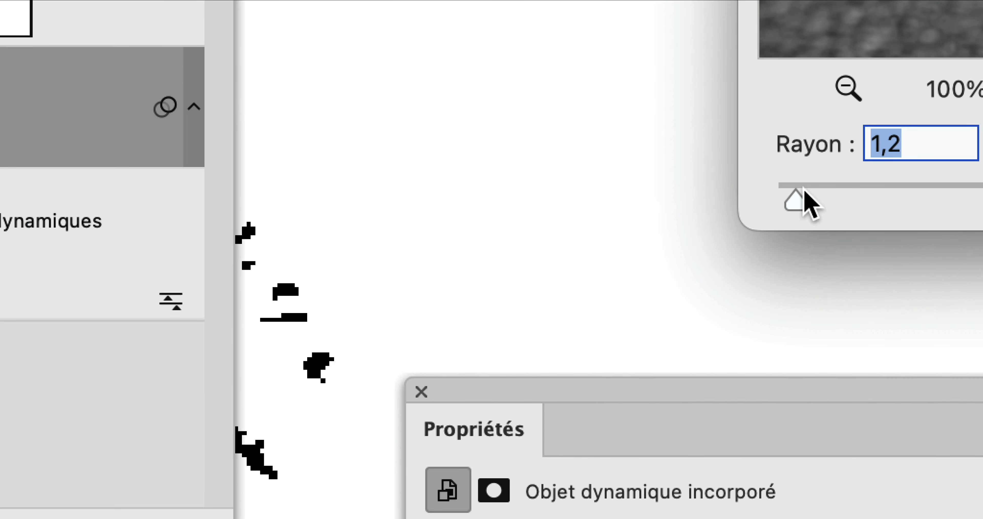
drag(804, 189, 806, 192)
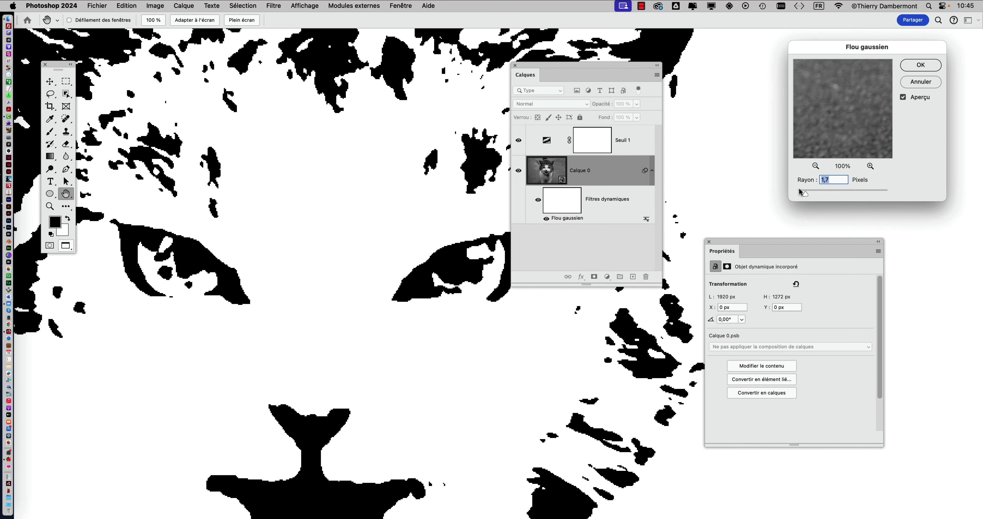
click(921, 64)
scroll(291, 272, down, 2)
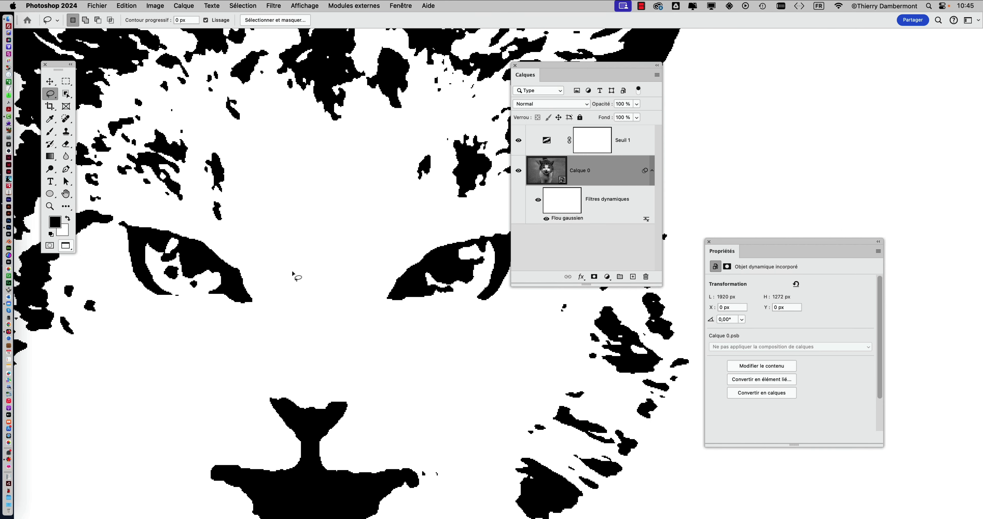
scroll(291, 271, down, 2)
scroll(291, 272, down, 2)
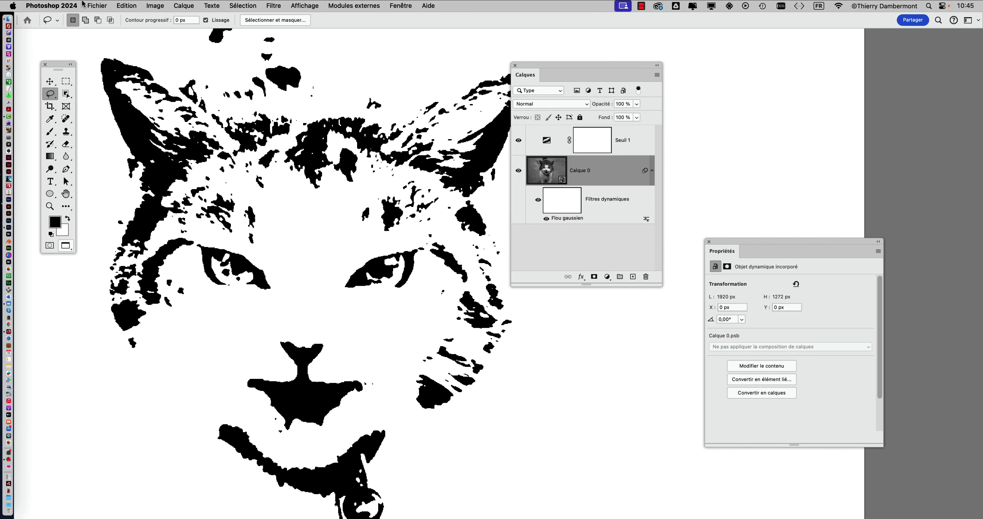
Save a copy named 'EFFET BANKSY 02 - cat-…' as a Photoshop file
click(97, 5)
click(100, 111)
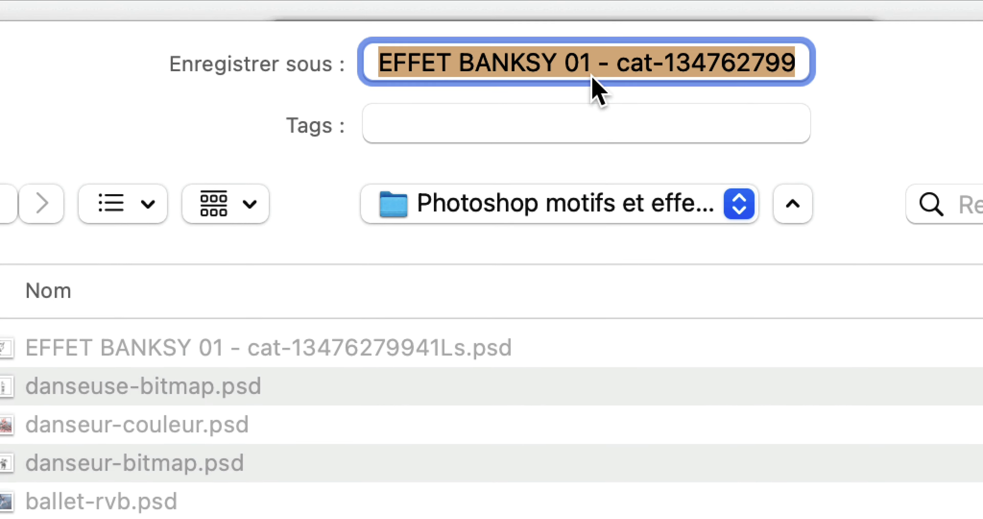
click(588, 72)
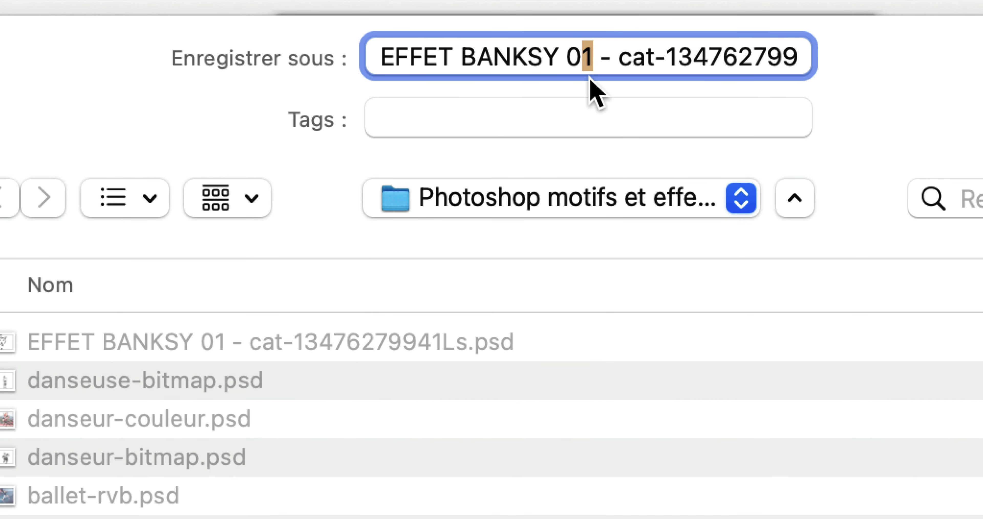
text(2)
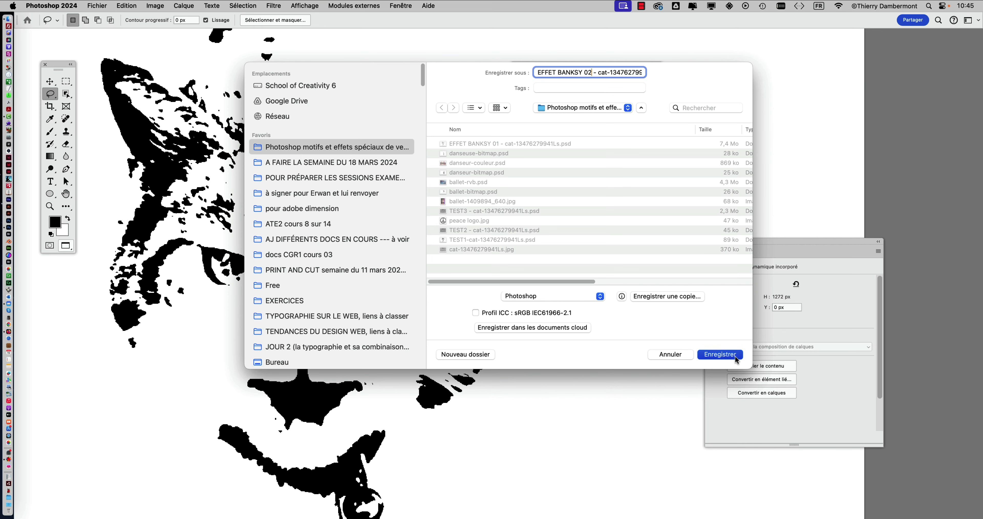
click(733, 355)
click(657, 235)
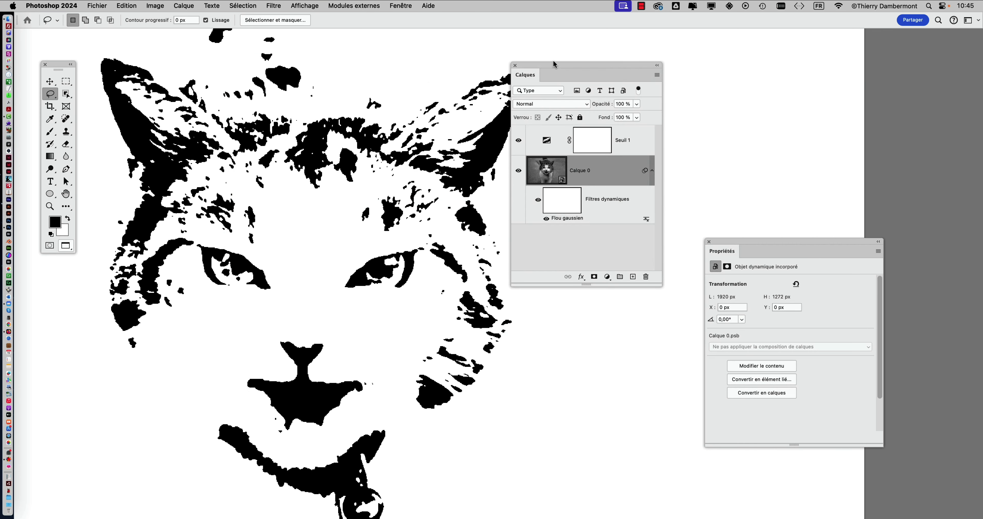
Reposition and enlarge the layer list, then scroll the view
drag(553, 64, 627, 62)
scroll(335, 189, up, 2)
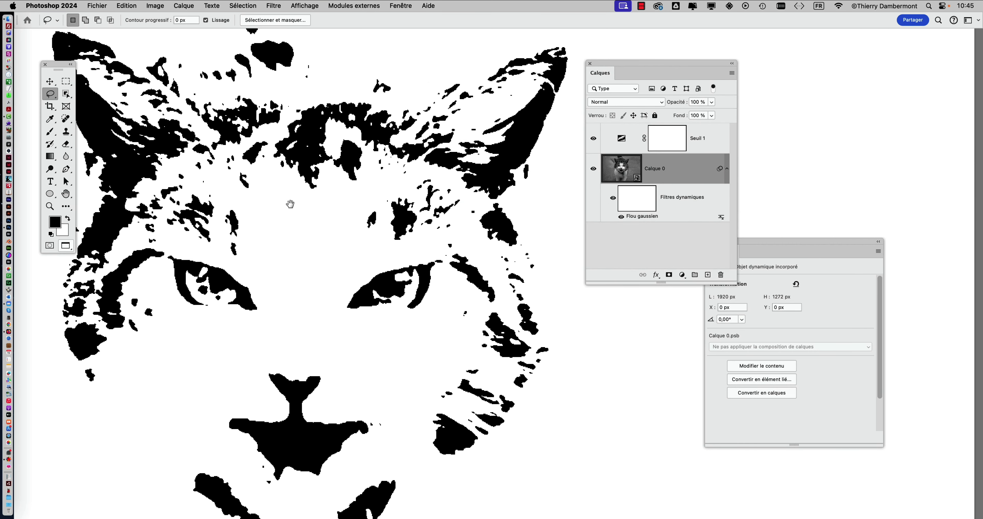
scroll(290, 204, up, 2)
scroll(457, 169, up, 1)
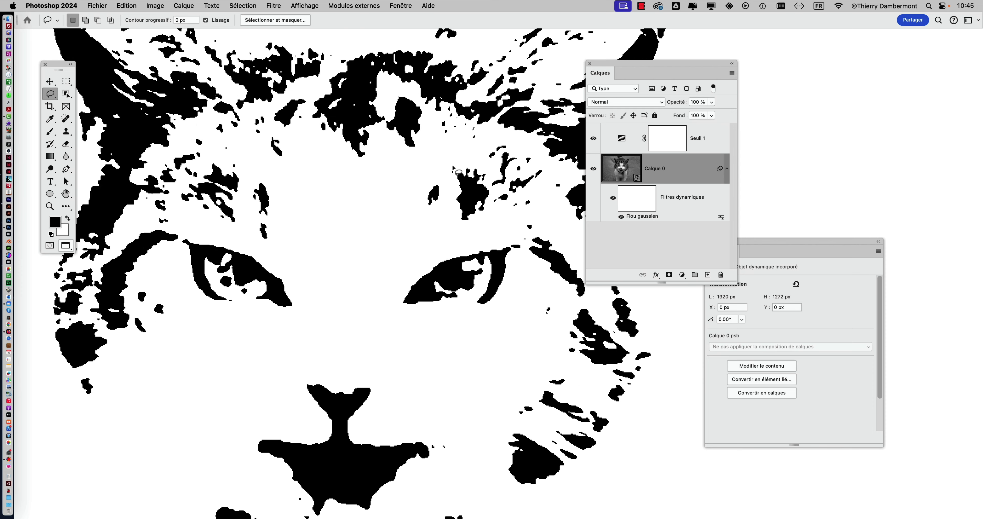
scroll(457, 170, down, 1)
scroll(458, 173, down, 1)
scroll(460, 174, down, 1)
scroll(458, 178, down, 1)
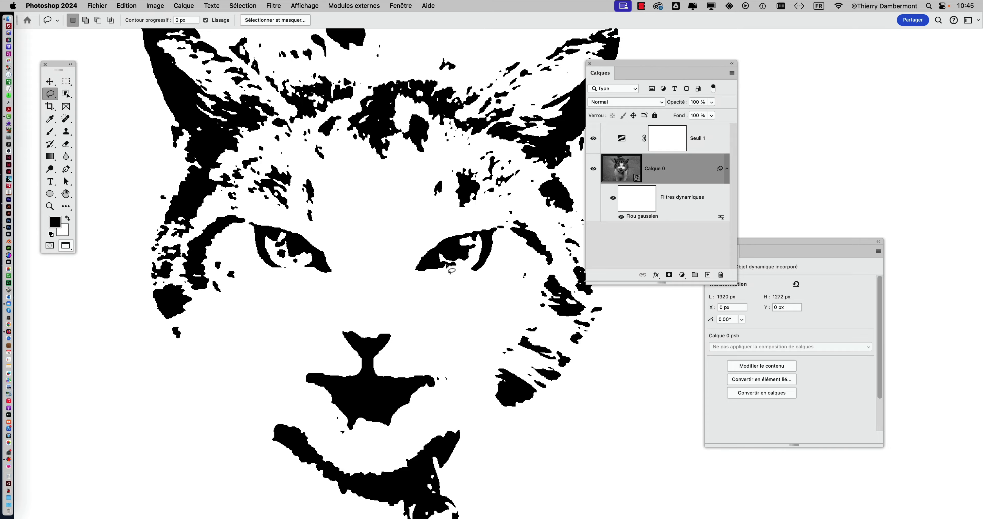
Raise the Seuil 1 level to 110, then hide it to reveal blurred Calque 0
click(622, 142)
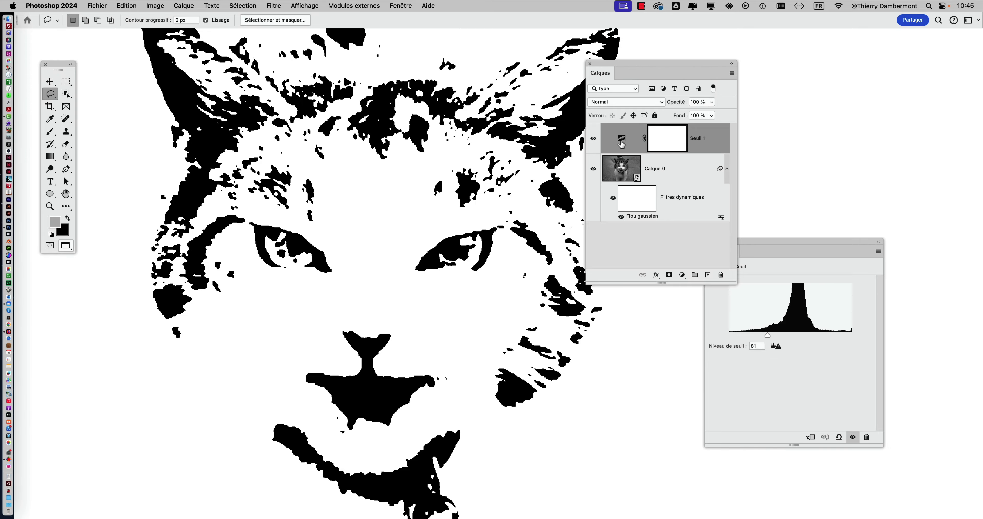
drag(768, 335, 783, 335)
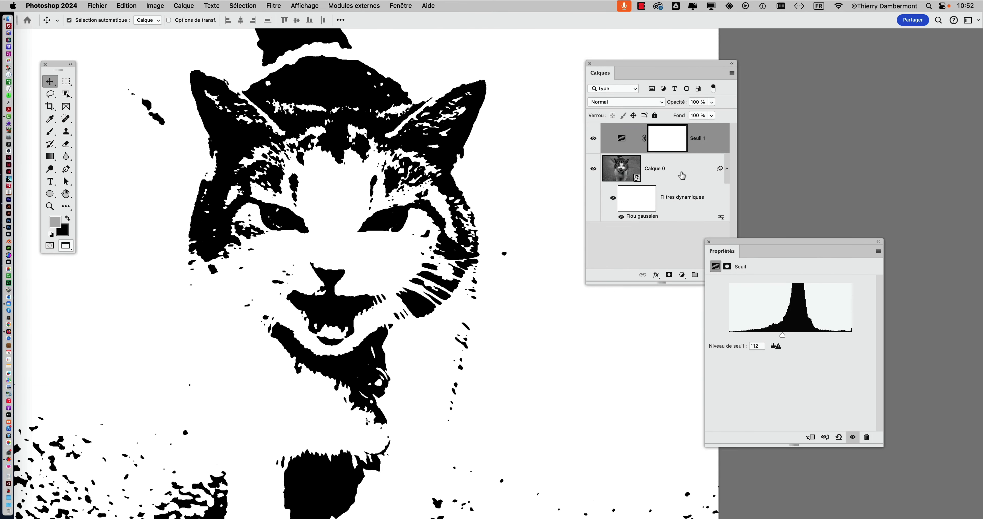
mouse_move(759, 241)
mouse_down()
mouse_move(824, 147)
mouse_move(818, 123)
mouse_up()
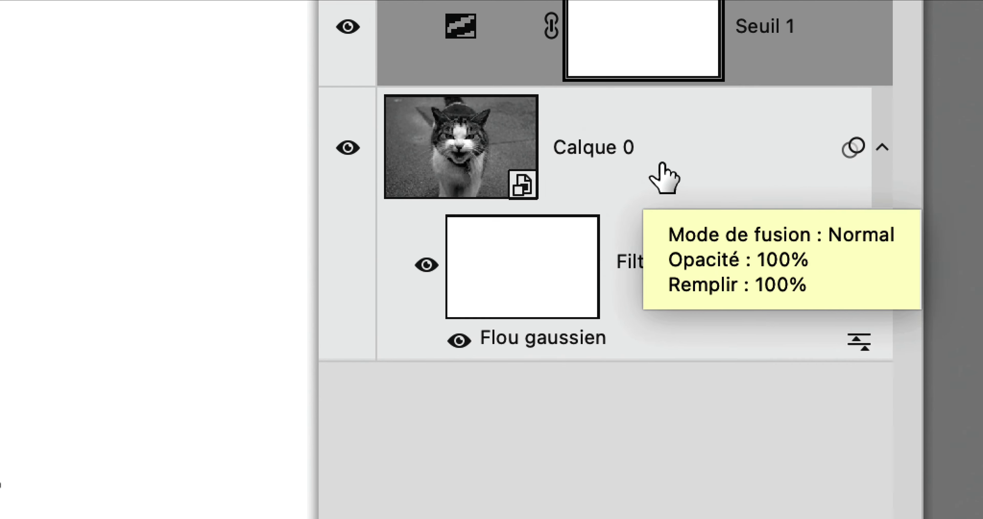
click(663, 164)
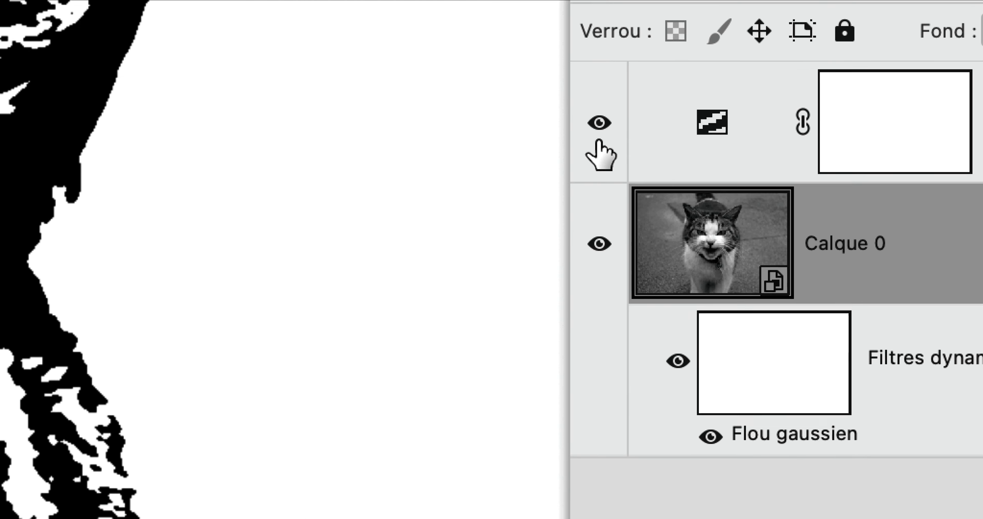
click(319, 35)
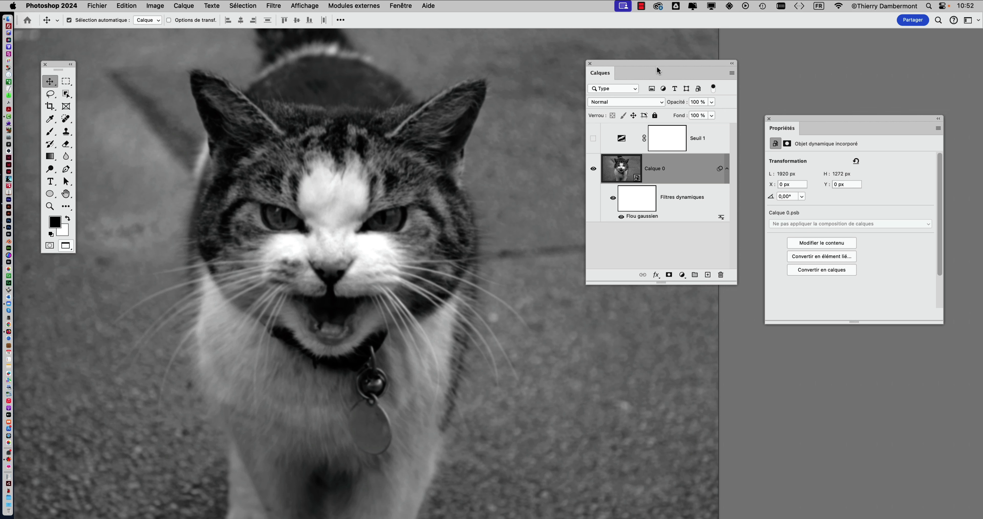
Move the Calques panel further left and resize it wider and shorter
drag(657, 66, 612, 64)
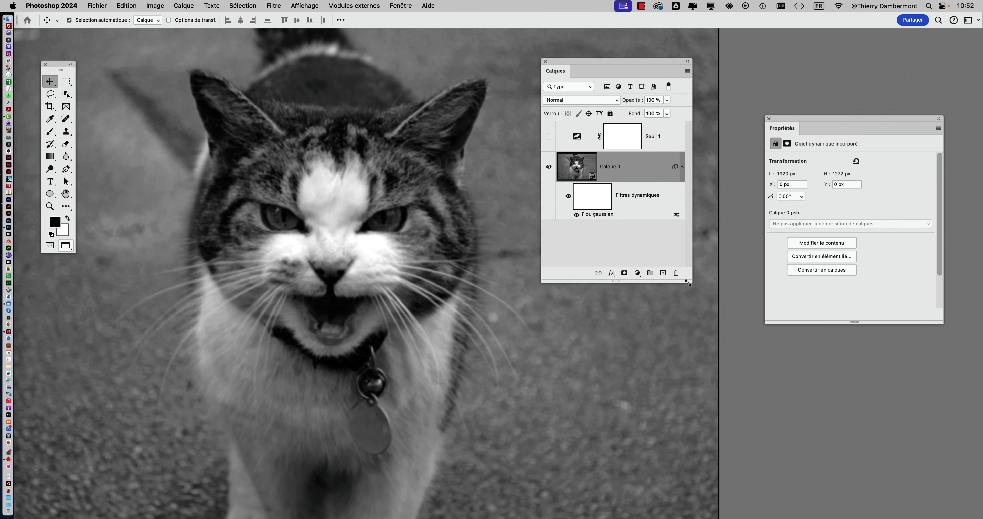
drag(690, 282, 706, 250)
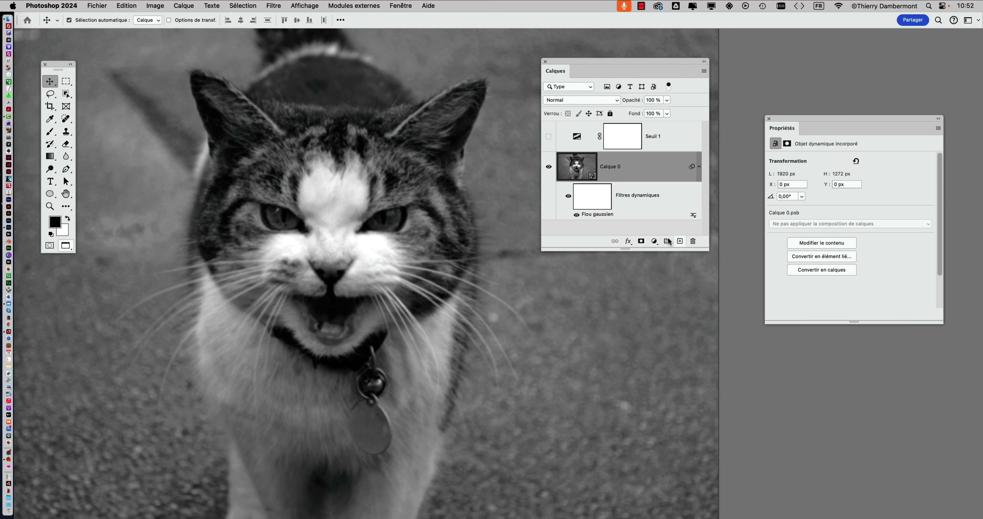
Show the Actions panel and run the 'créer calque dodge and burn' action
click(400, 5)
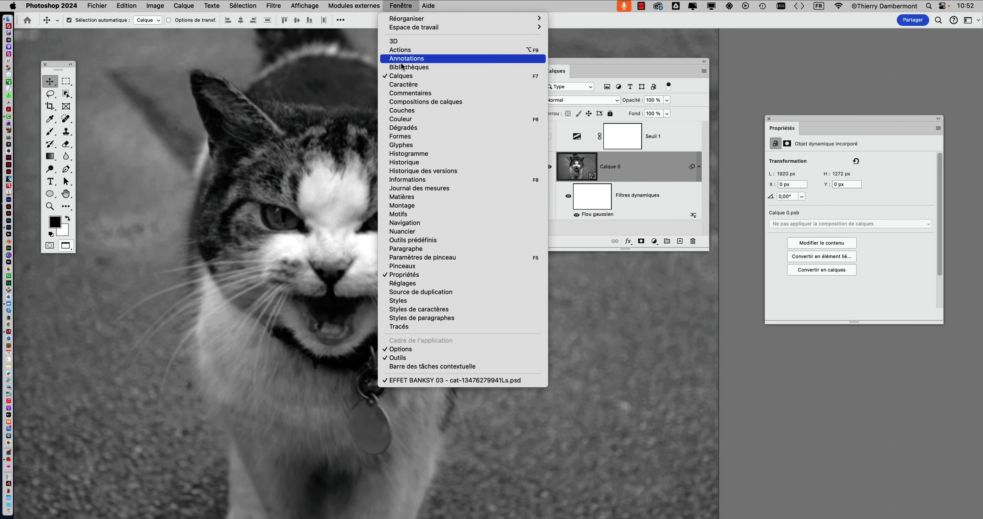
click(404, 50)
mouse_move(740, 297)
mouse_down()
mouse_move(669, 279)
mouse_move(337, 85)
mouse_up()
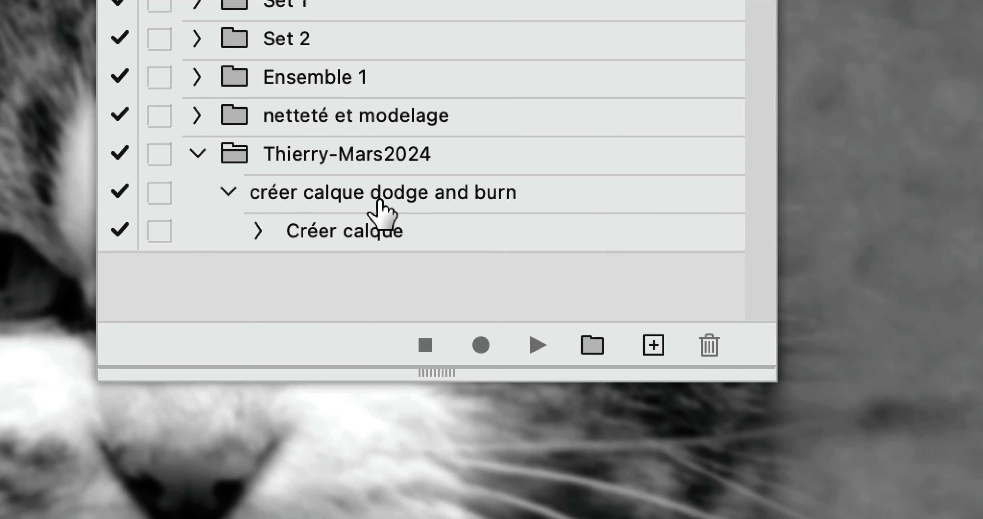
click(253, 171)
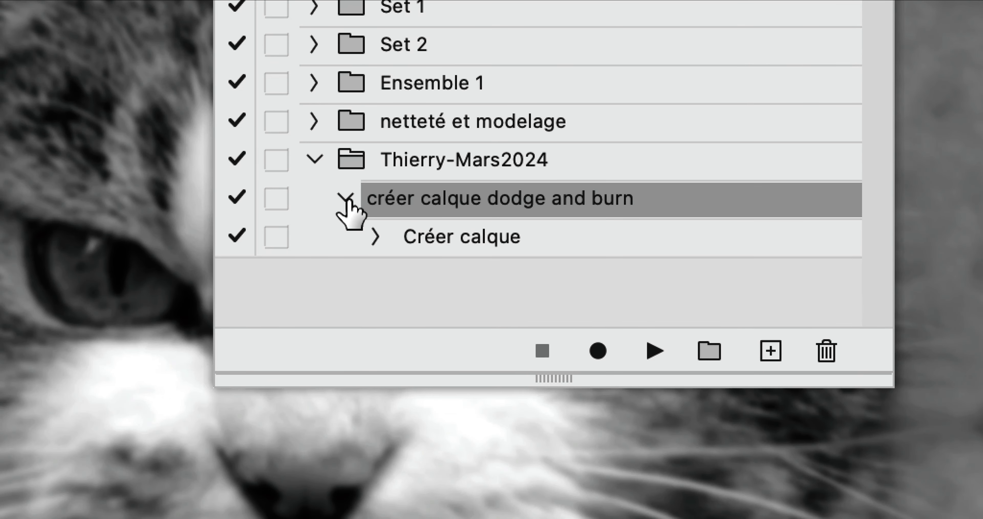
click(227, 170)
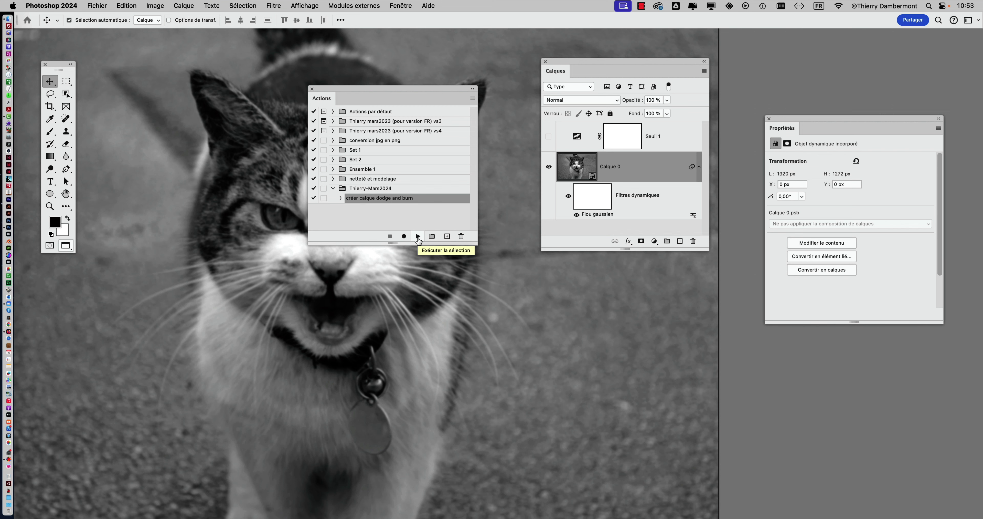
click(418, 236)
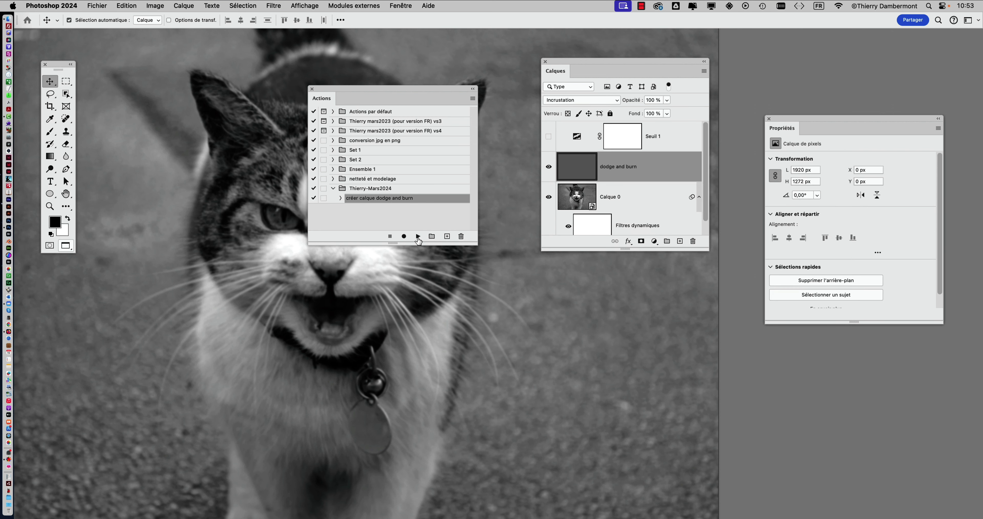
Delete the action-generated dodge and burn layer and close the Actions panel
drag(707, 250, 716, 301)
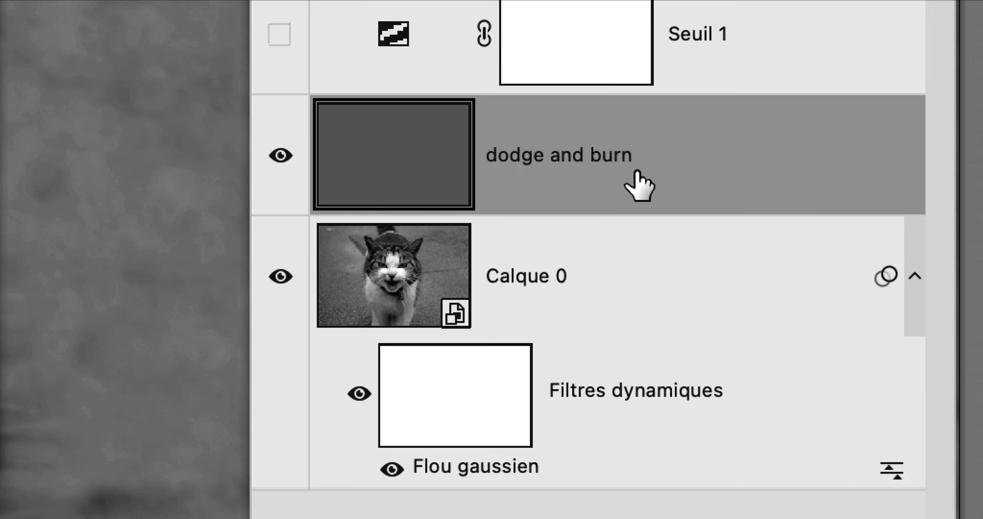
drag(641, 181, 694, 277)
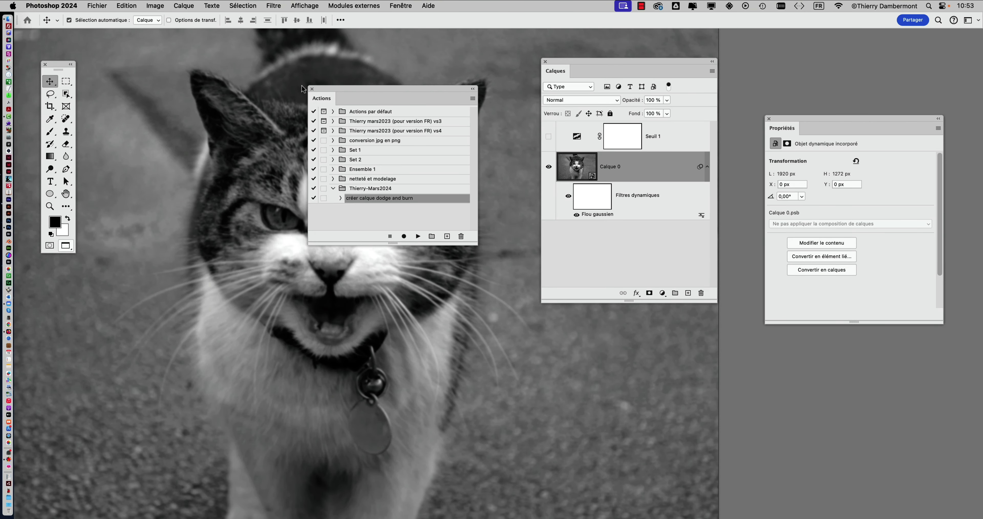
click(312, 89)
Create a layer named 'dodge and burn' in Incrustation mode filled with 50% neutral grey
drag(566, 62, 581, 61)
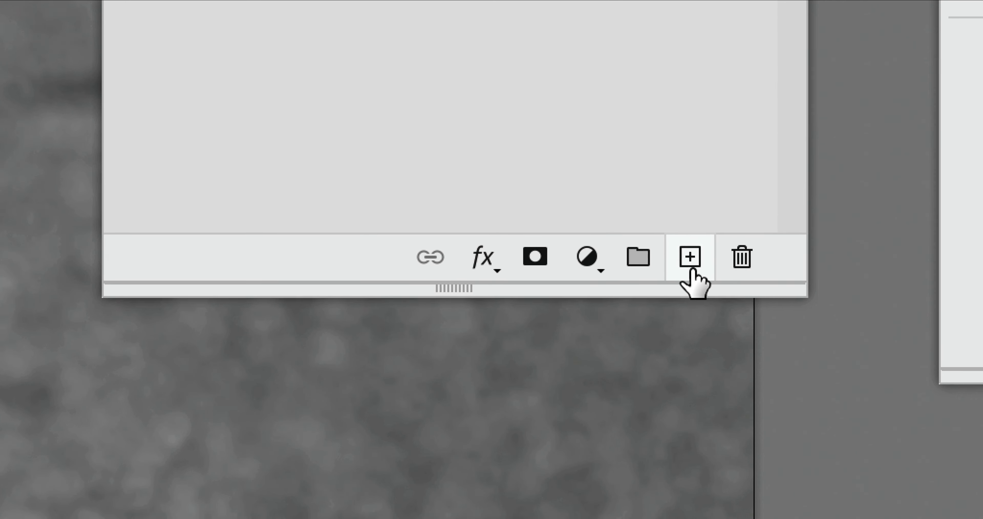
alt+click(689, 264)
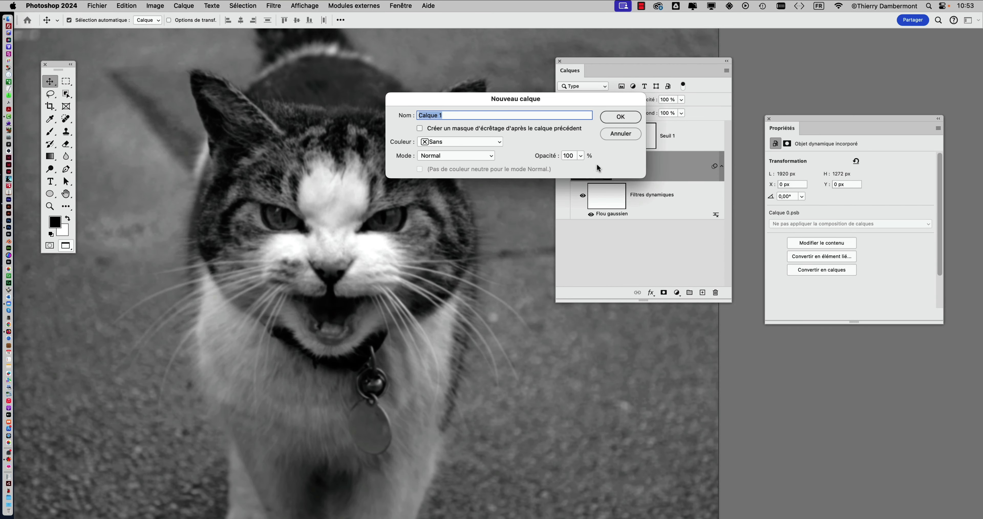
drag(565, 99, 400, 73)
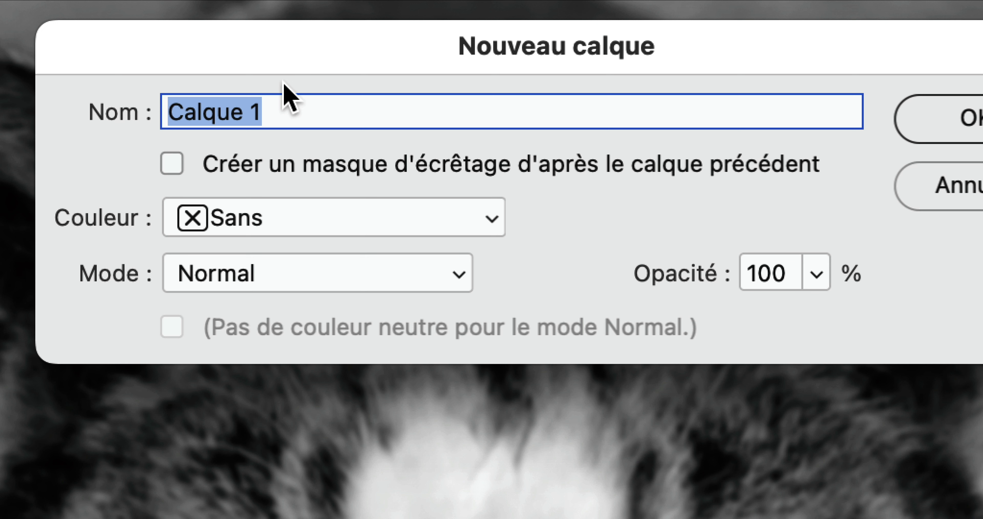
text(dod)
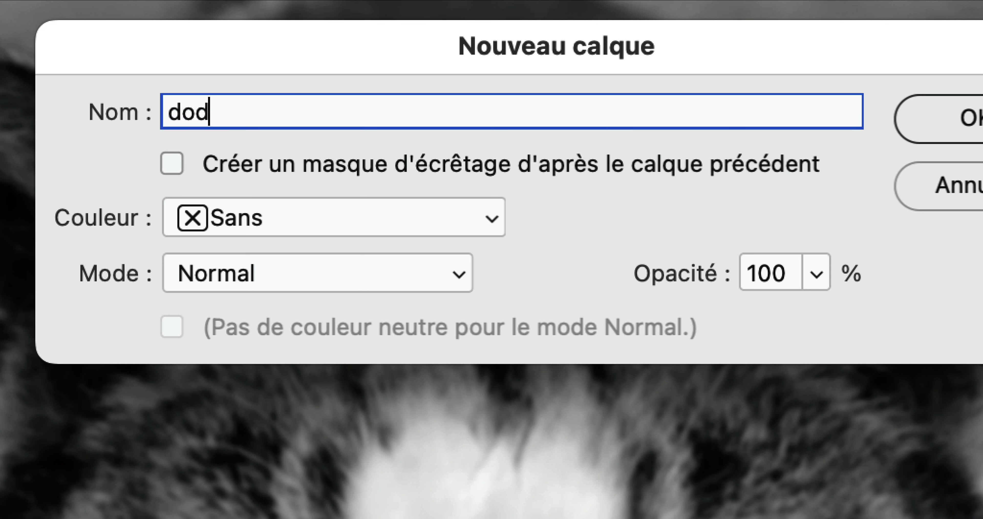
text(ge and)
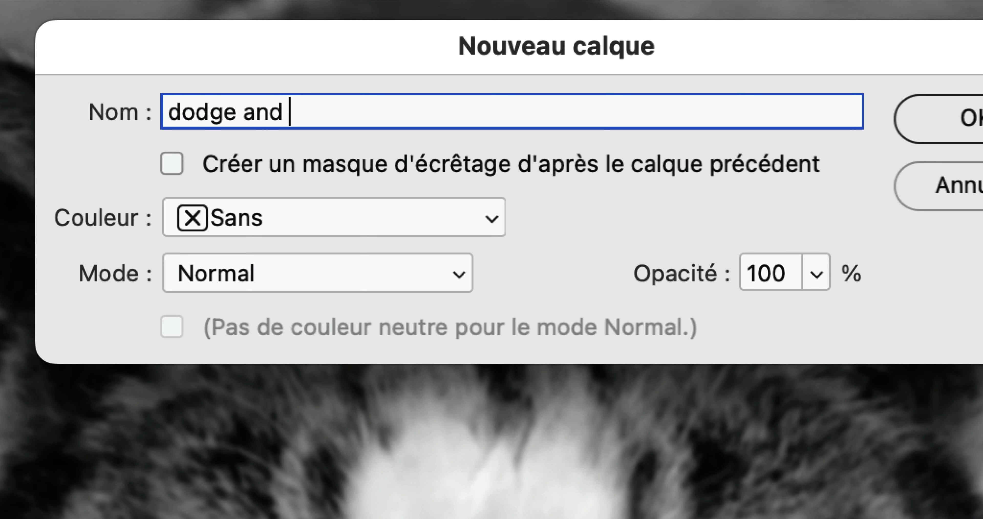
text( burn)
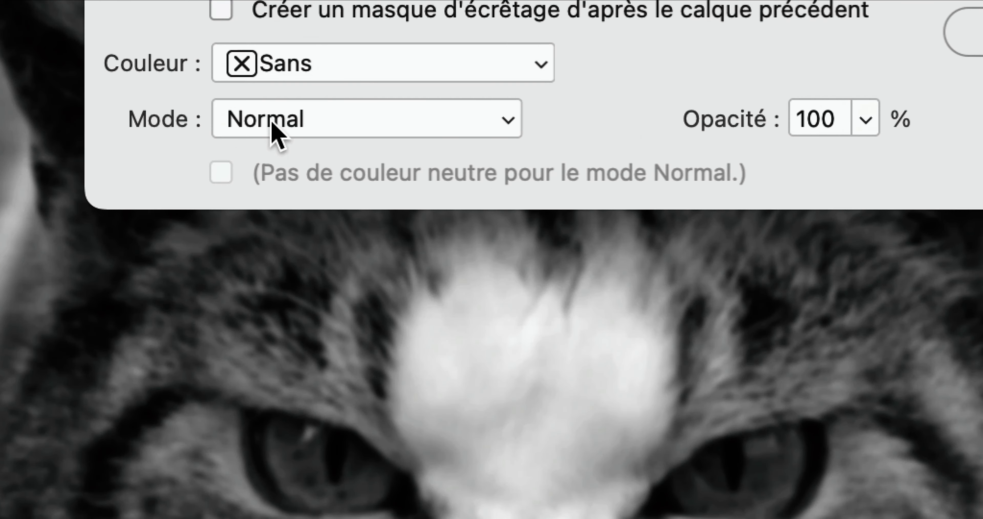
click(271, 122)
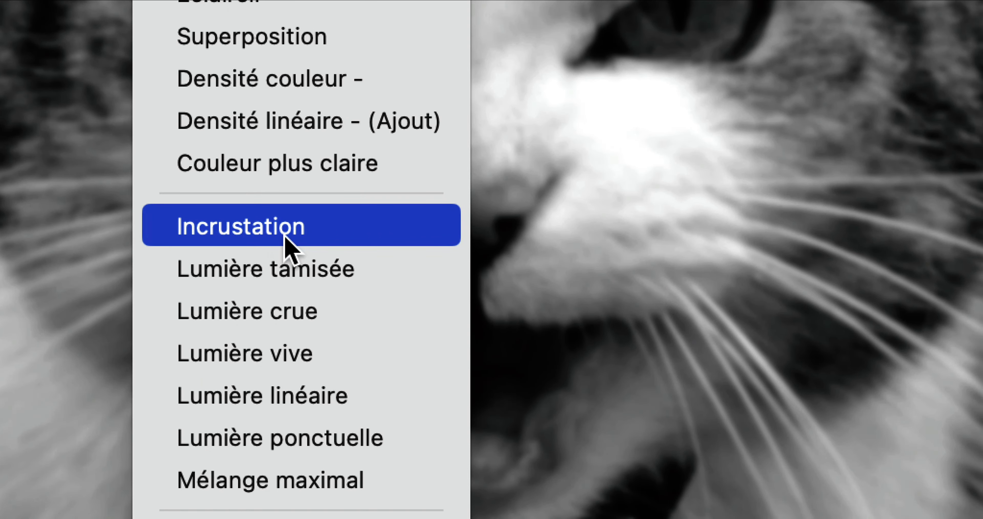
click(286, 237)
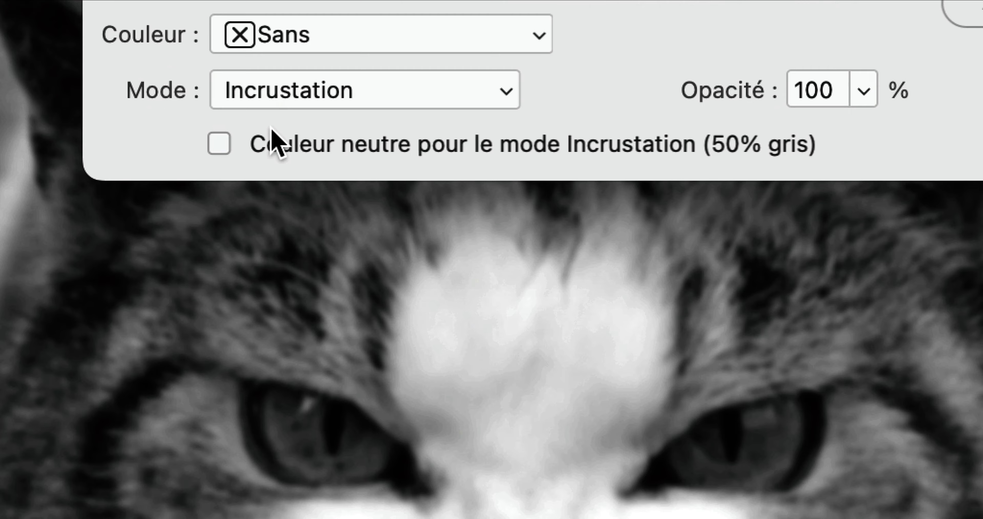
click(272, 133)
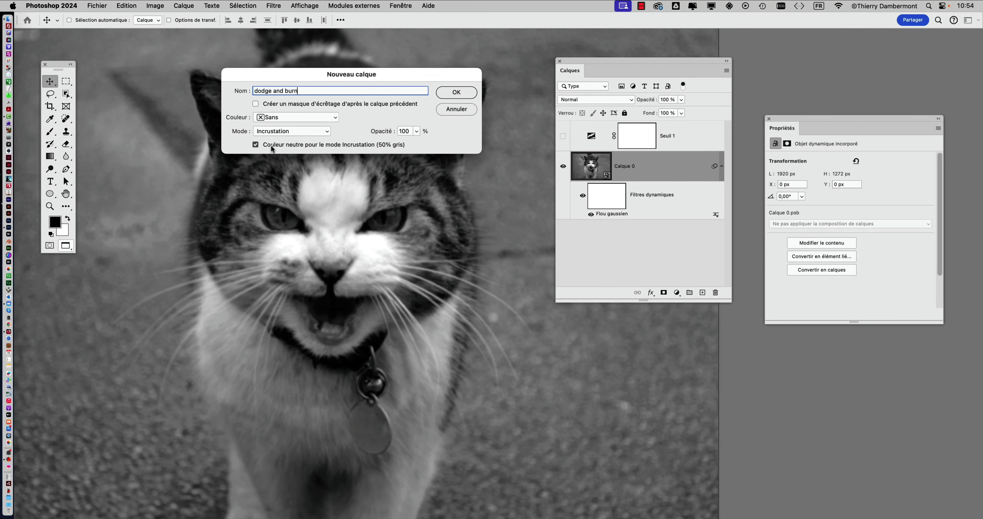
click(455, 99)
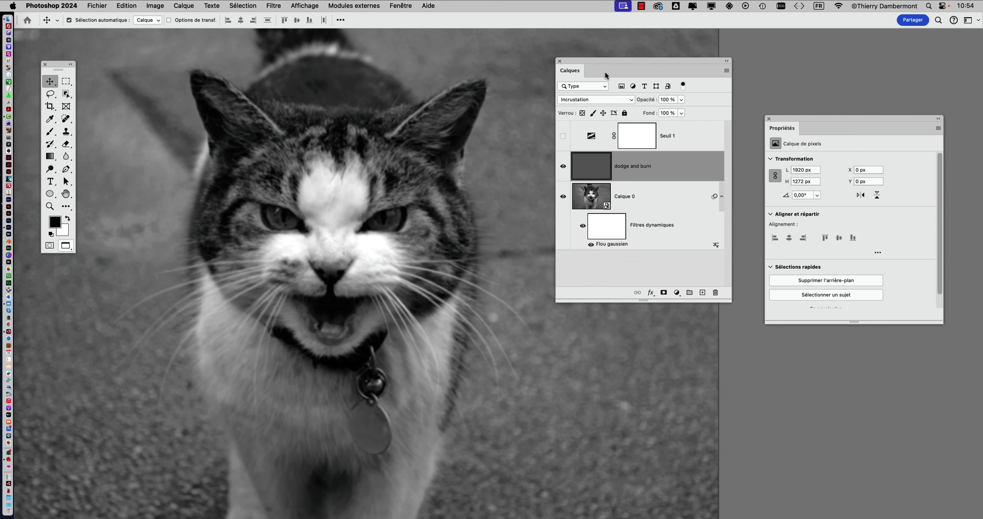
Confirm the new layer stays in Incrustation mode and rearrange the Properties and Layers panels
drag(596, 60, 570, 65)
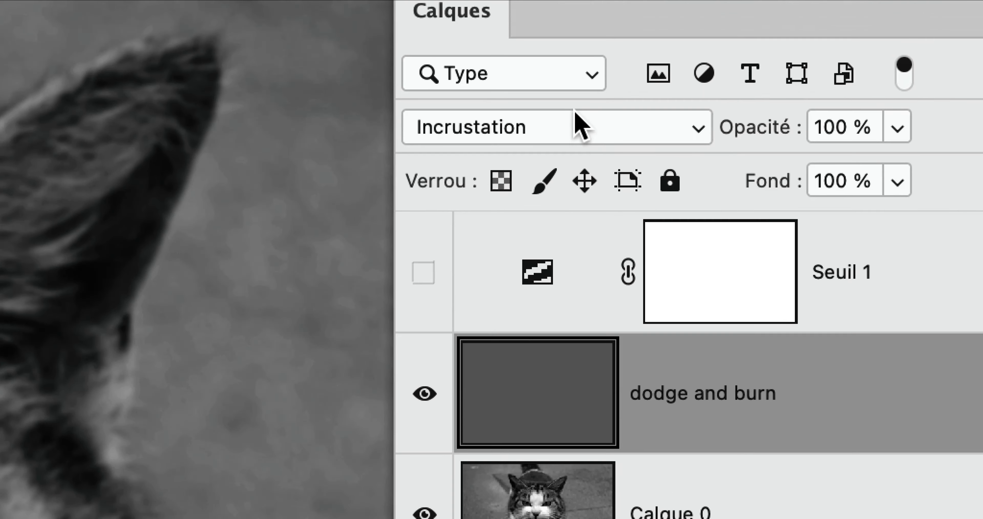
click(574, 126)
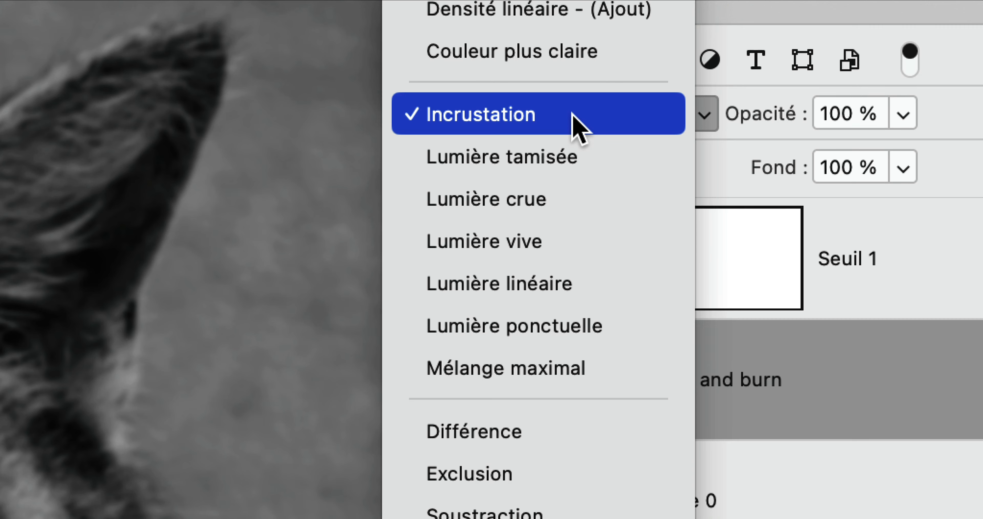
click(578, 126)
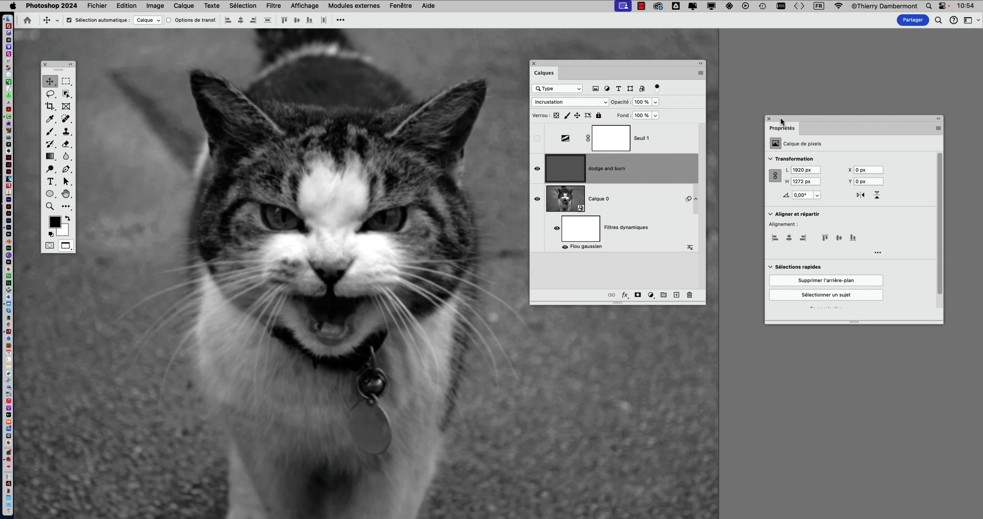
mouse_move(781, 117)
mouse_down()
mouse_move(836, 263)
mouse_move(831, 280)
mouse_up()
drag(590, 62, 650, 57)
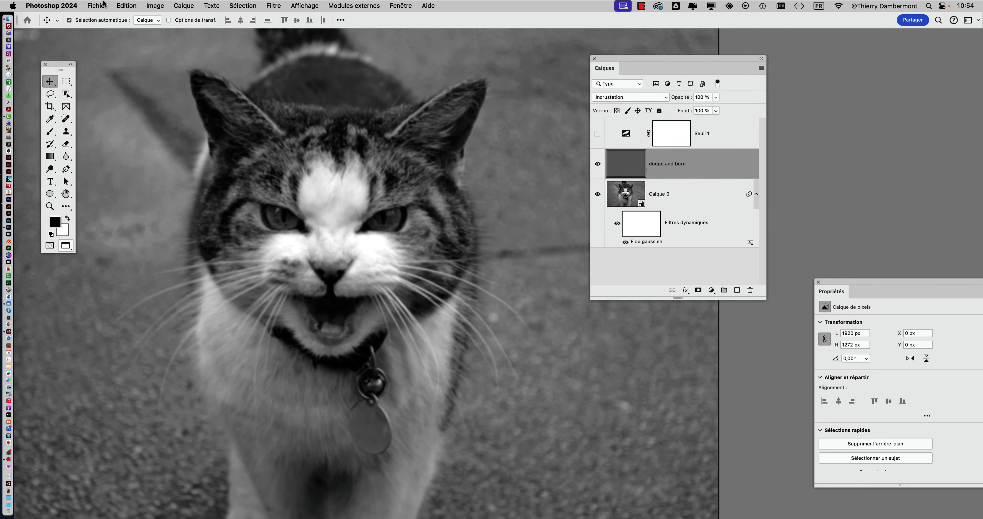
click(93, 4)
click(147, 110)
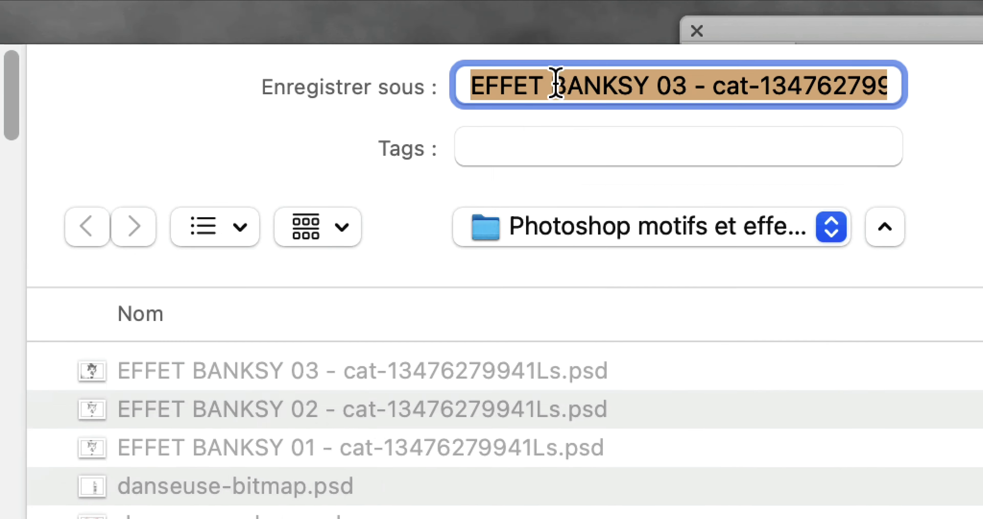
click(568, 83)
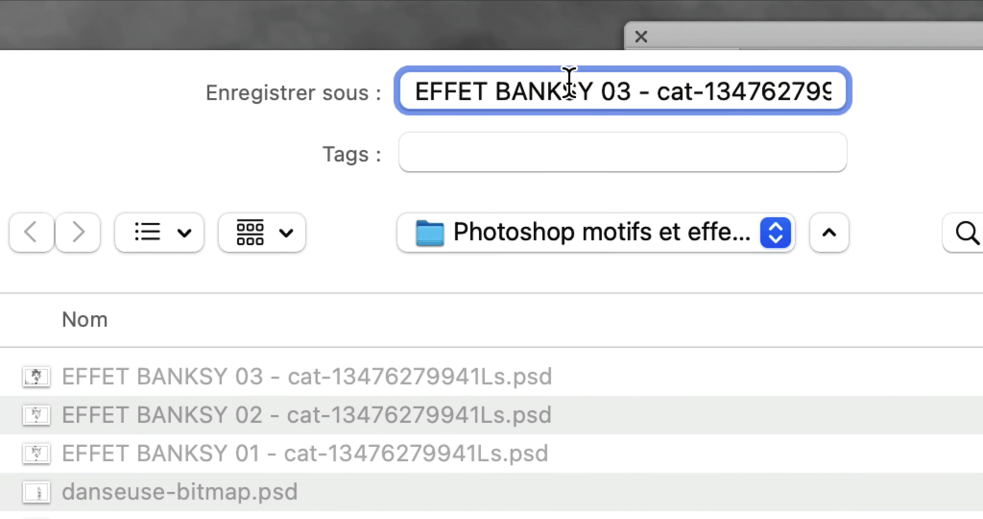
drag(574, 84, 580, 82)
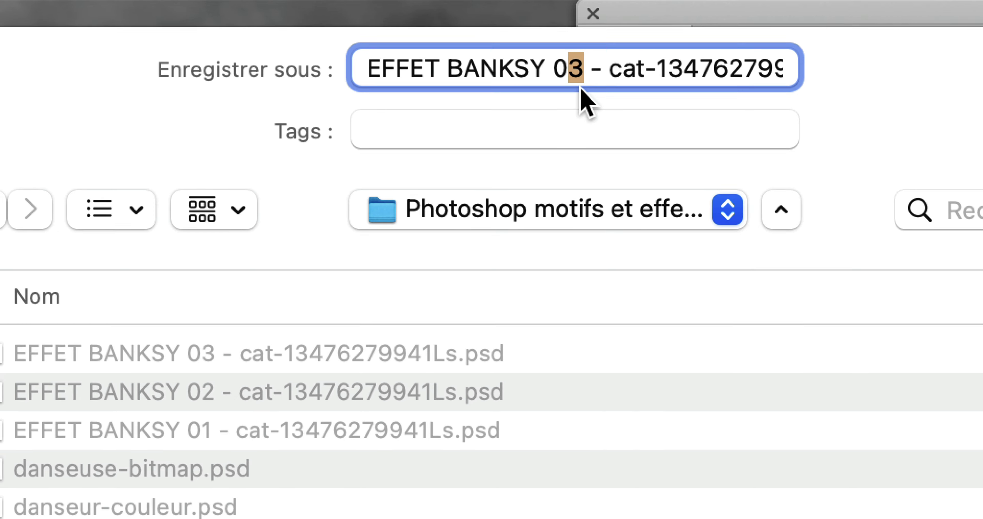
text(4)
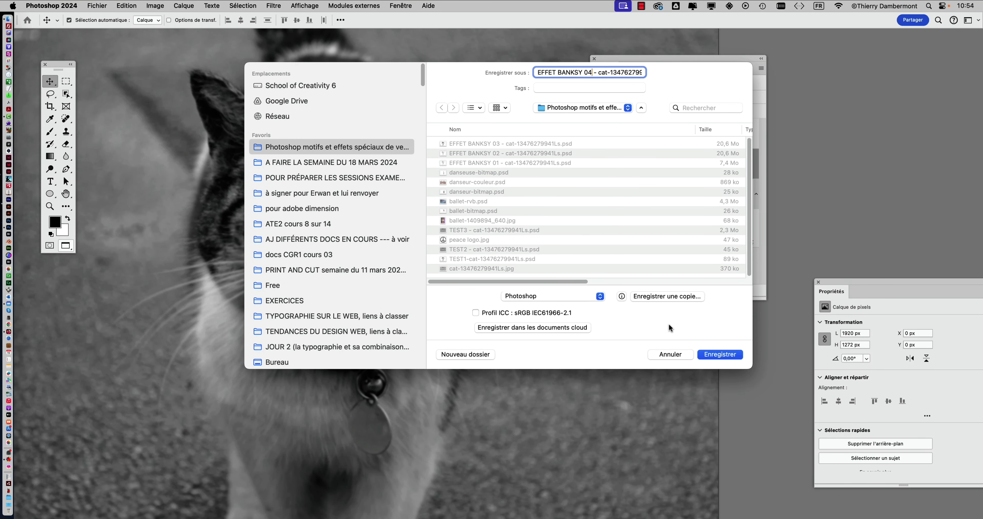
click(719, 355)
click(649, 232)
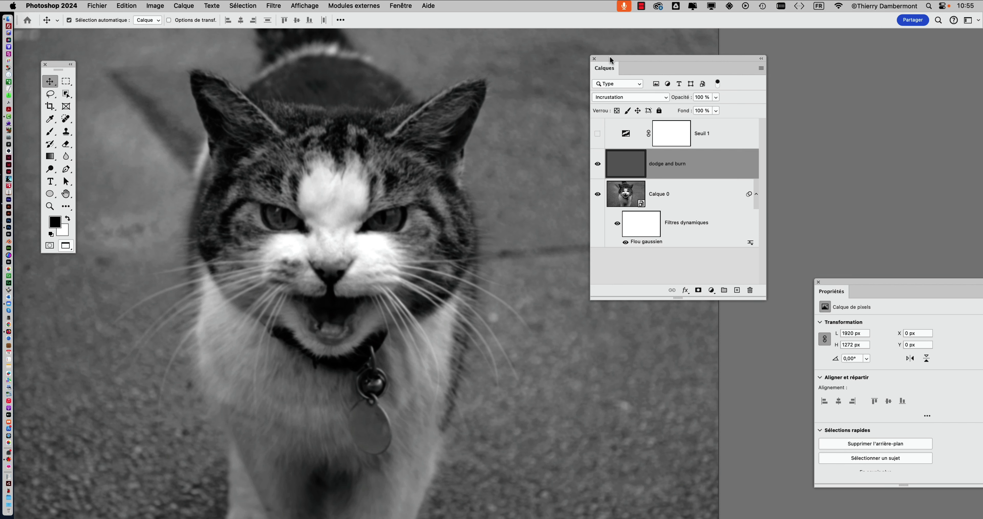
drag(612, 61, 500, 70)
Open the Couleur panel as a floating window and resize it
click(397, 5)
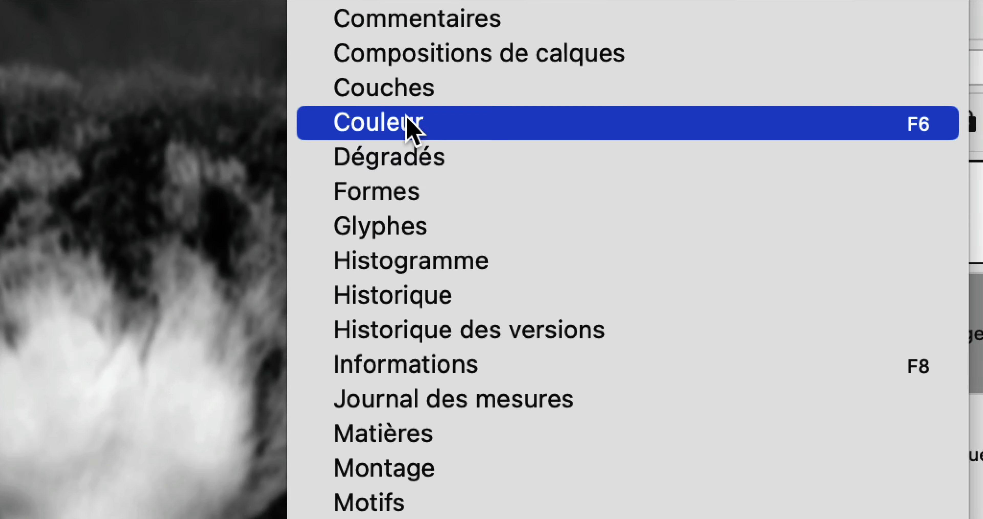
click(410, 123)
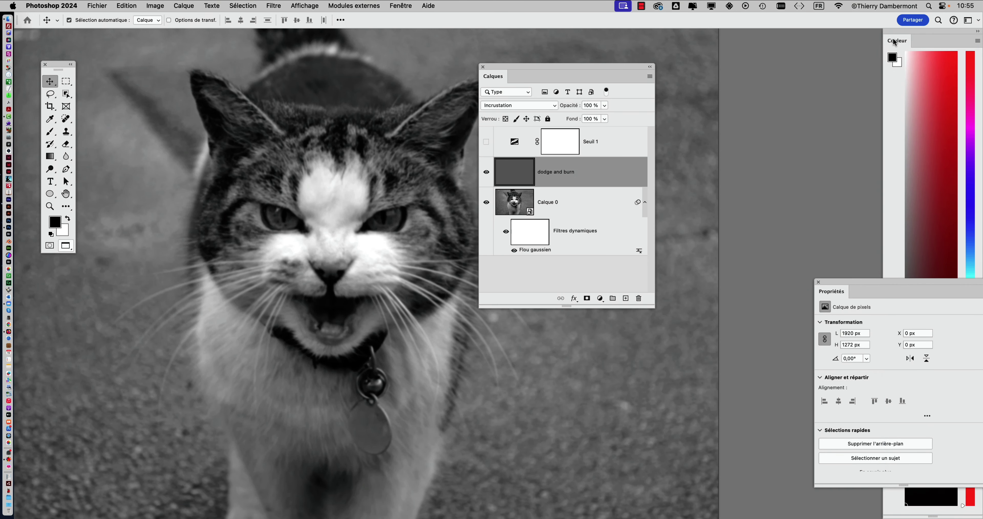
drag(898, 40, 686, 46)
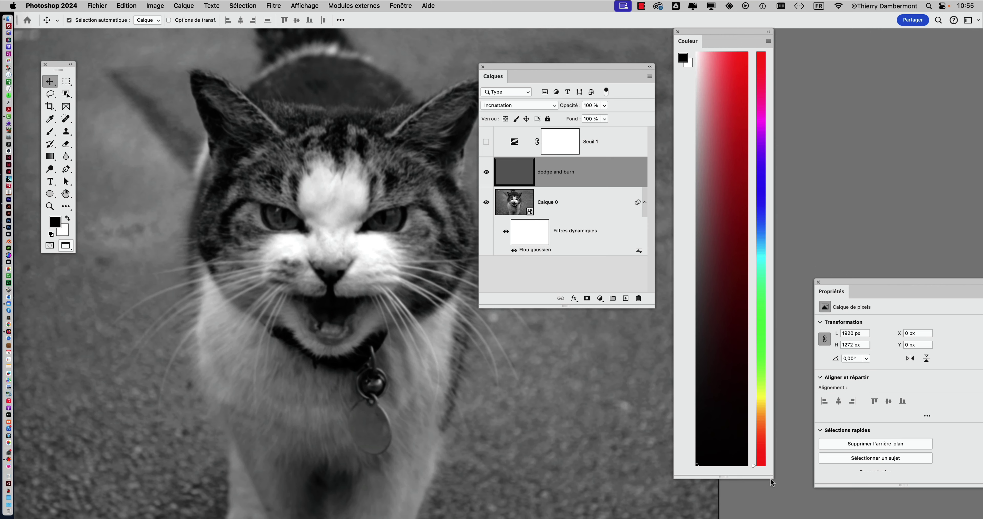
drag(771, 482, 772, 70)
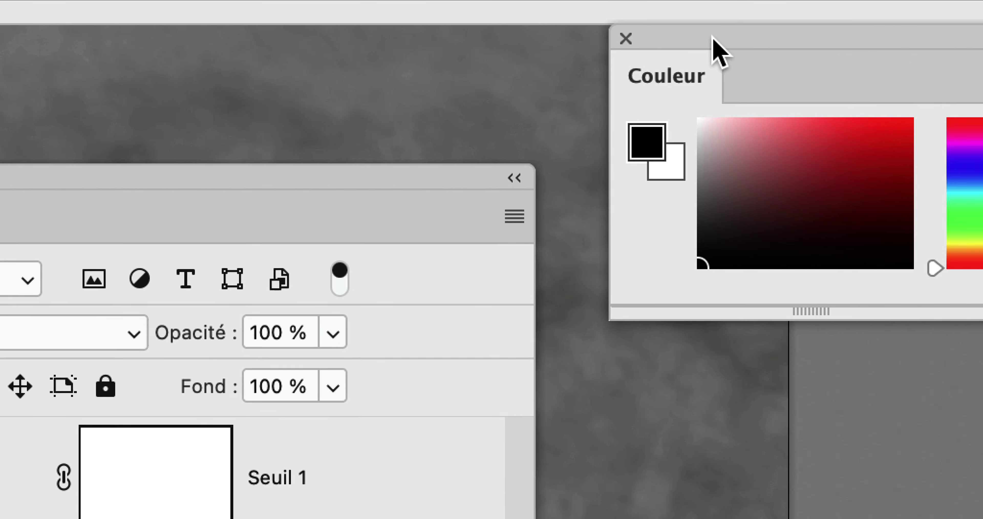
mouse_move(704, 33)
mouse_down()
mouse_move(723, 41)
mouse_move(702, 57)
mouse_move(805, 67)
mouse_move(718, 57)
mouse_up()
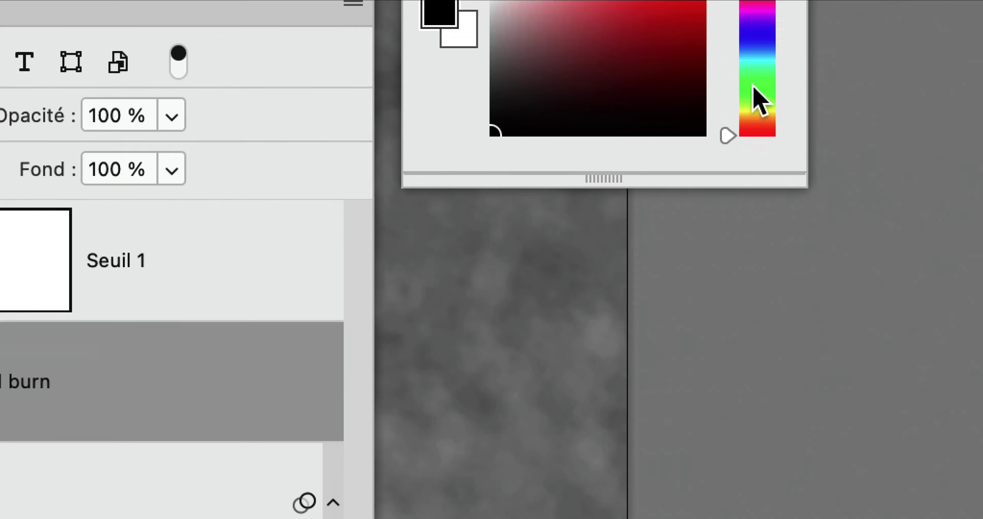
drag(807, 186, 752, 273)
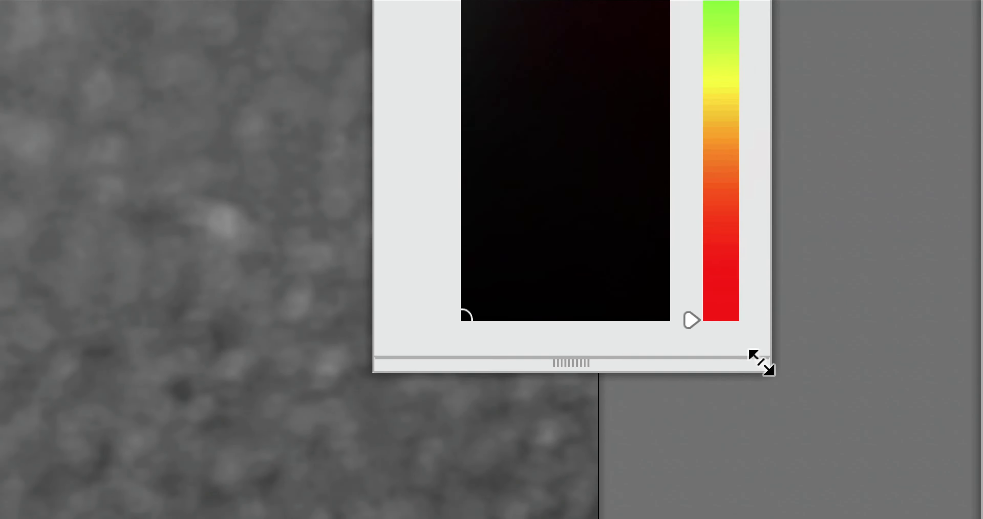
Pick a dark grey painting colour and place the Couleur panel beside the Calques panel
click(703, 120)
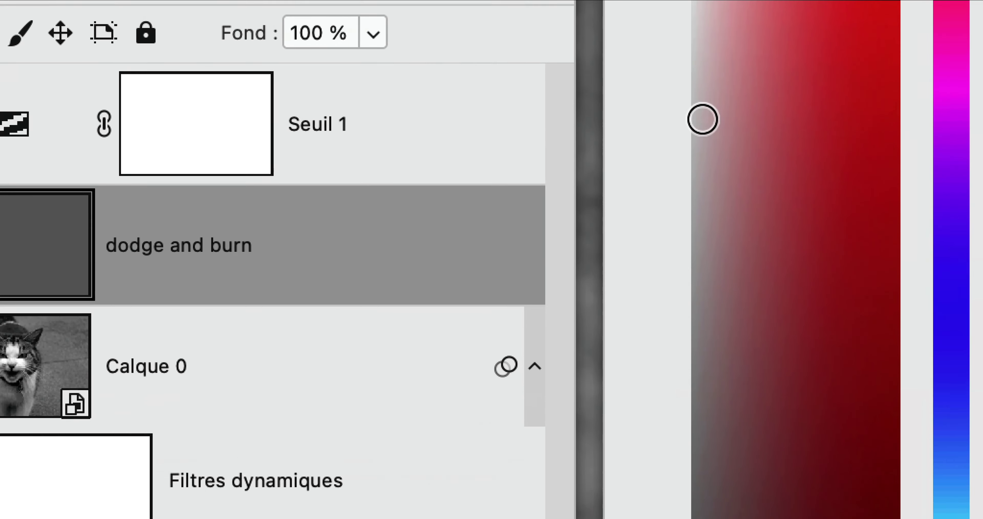
mouse_move(703, 119)
mouse_down()
mouse_move(688, 287)
mouse_move(693, 137)
mouse_move(730, 84)
mouse_up()
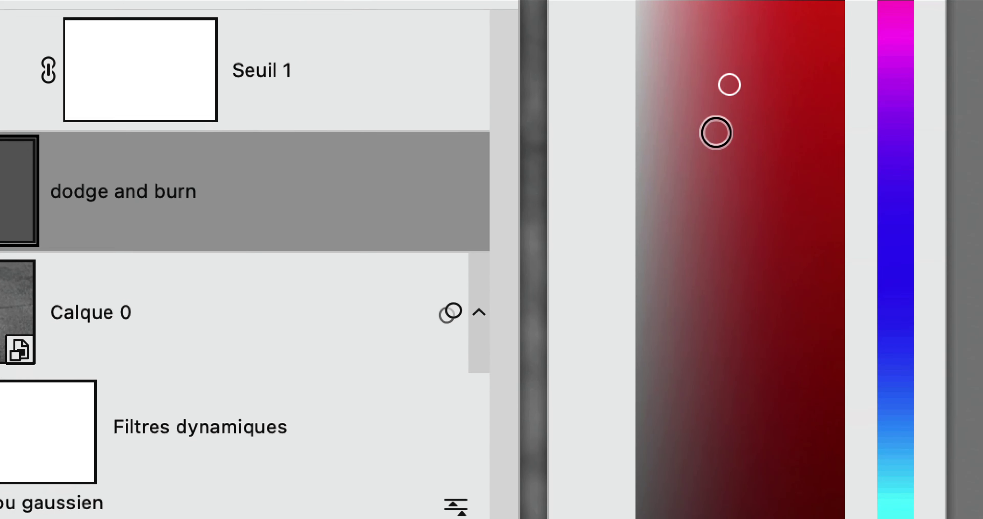
mouse_move(717, 132)
mouse_down()
mouse_move(718, 184)
mouse_move(679, 208)
mouse_move(703, 226)
mouse_up()
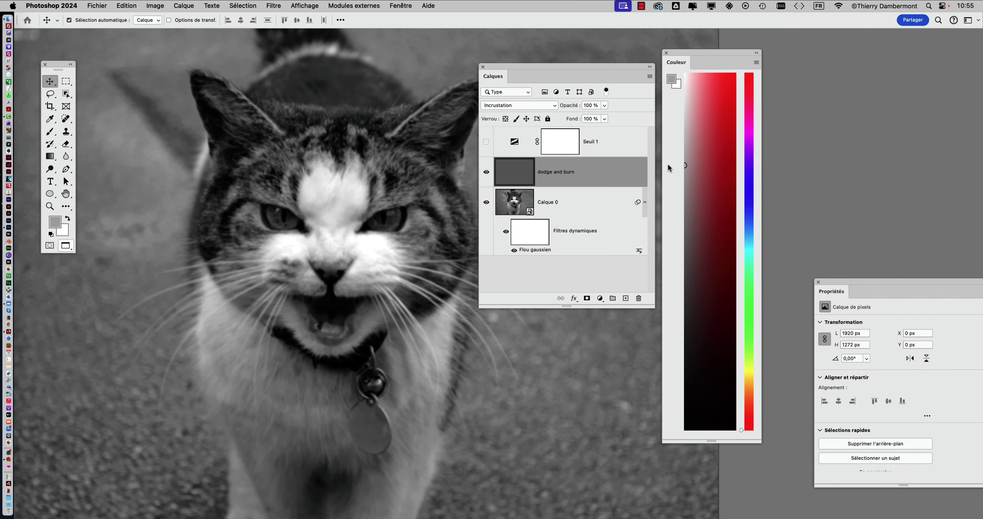
drag(696, 52, 730, 50)
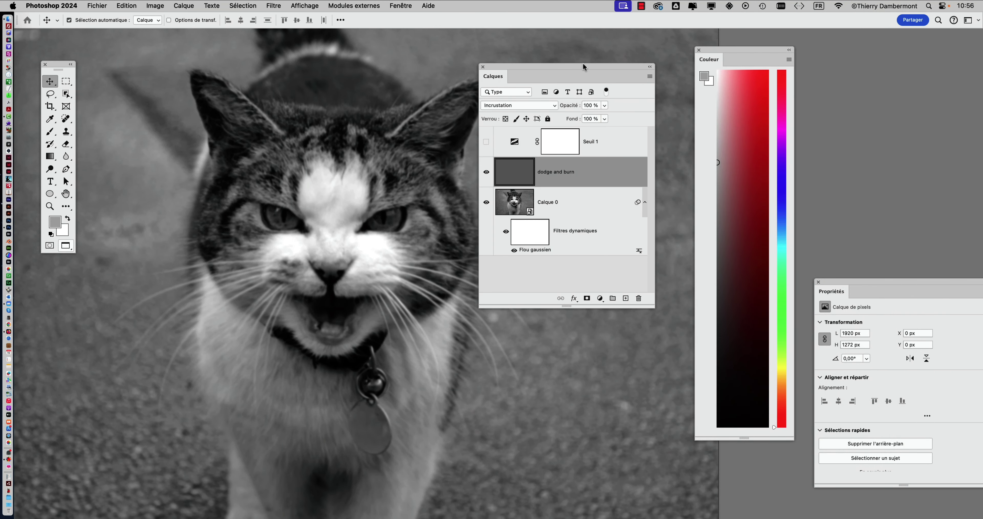
drag(584, 64, 608, 45)
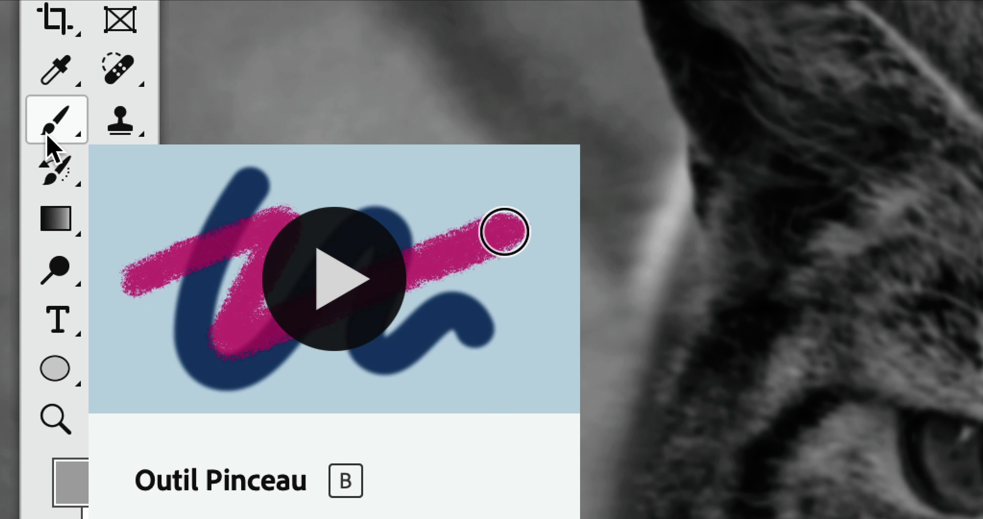
With a soft 259 px brush in light grey, paint over the cat's cheeks and forehead
click(47, 134)
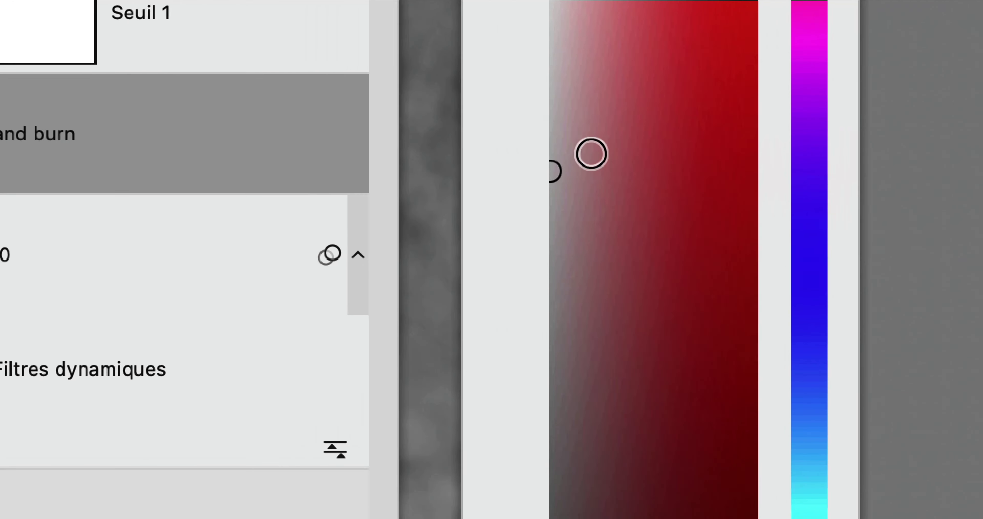
drag(553, 171, 580, 139)
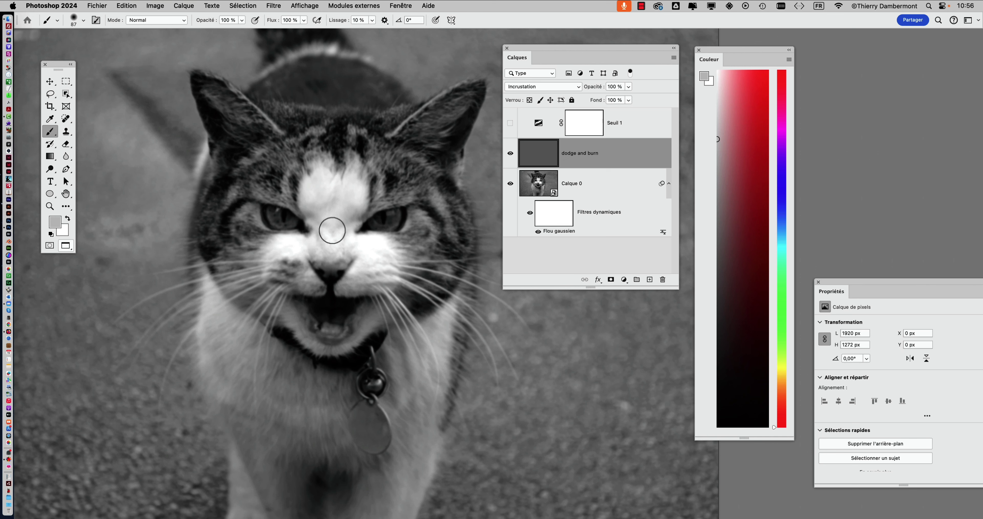
ctrl+alt+click(333, 230)
mouse_move(331, 229)
mouse_down()
mouse_move(375, 132)
mouse_move(356, 151)
mouse_move(397, 154)
mouse_up()
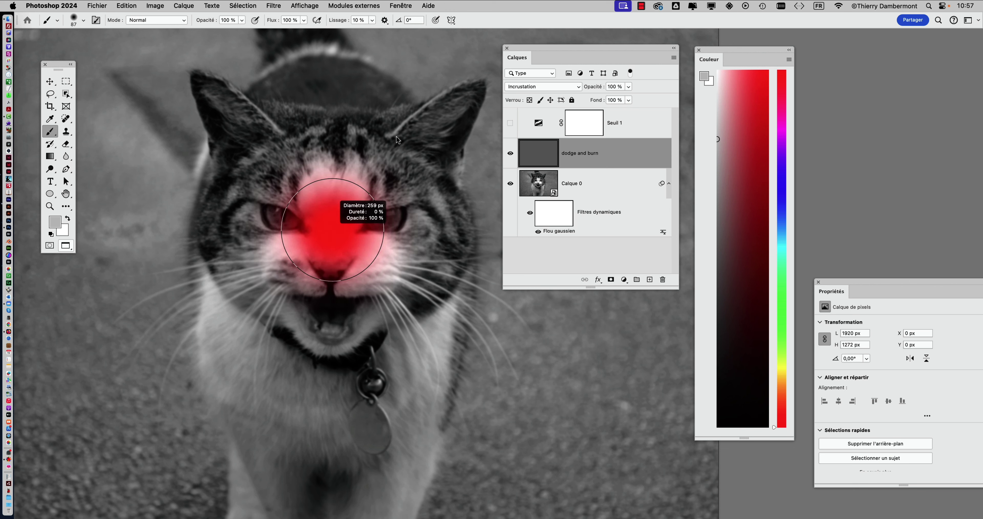
drag(396, 137, 397, 136)
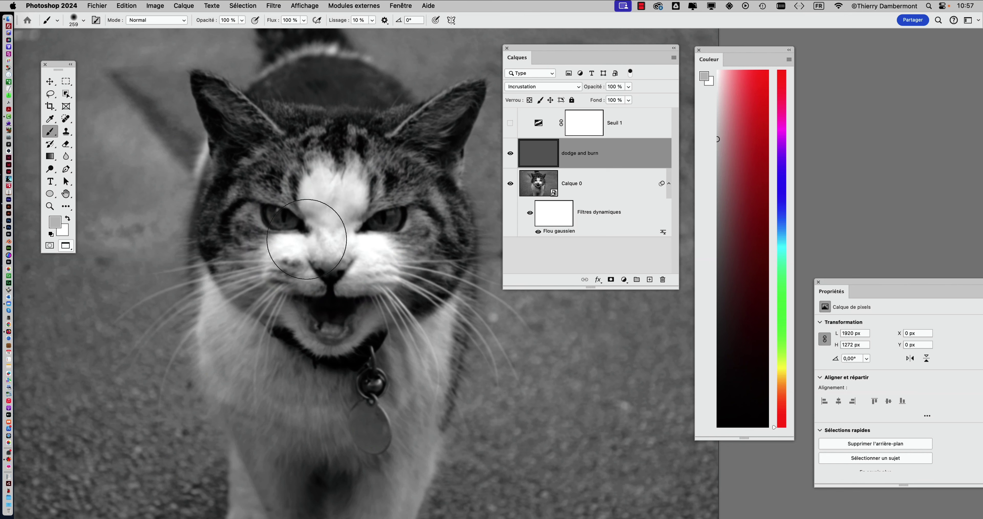
mouse_move(271, 242)
mouse_down()
mouse_move(434, 258)
mouse_move(393, 302)
mouse_up()
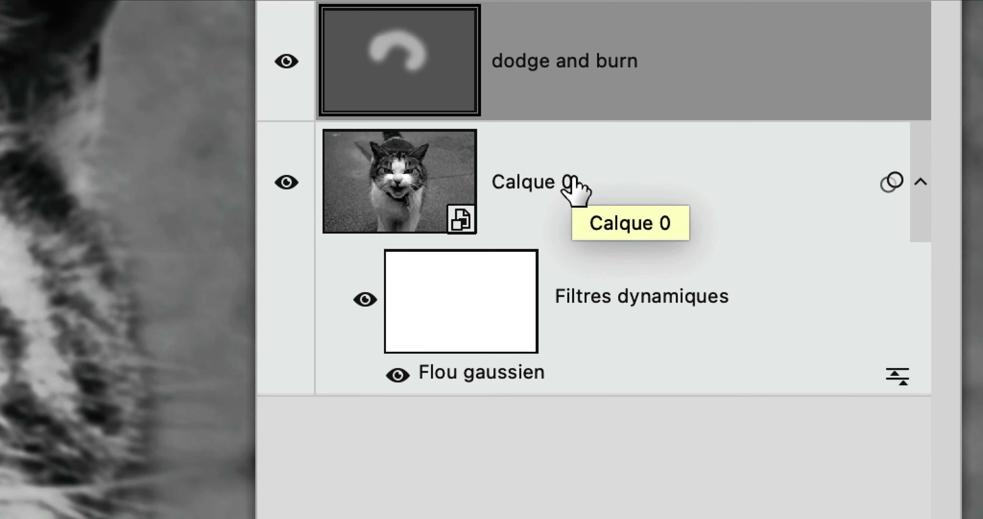
Lock Calque 0 and reselect the dodge and burn layer
click(571, 182)
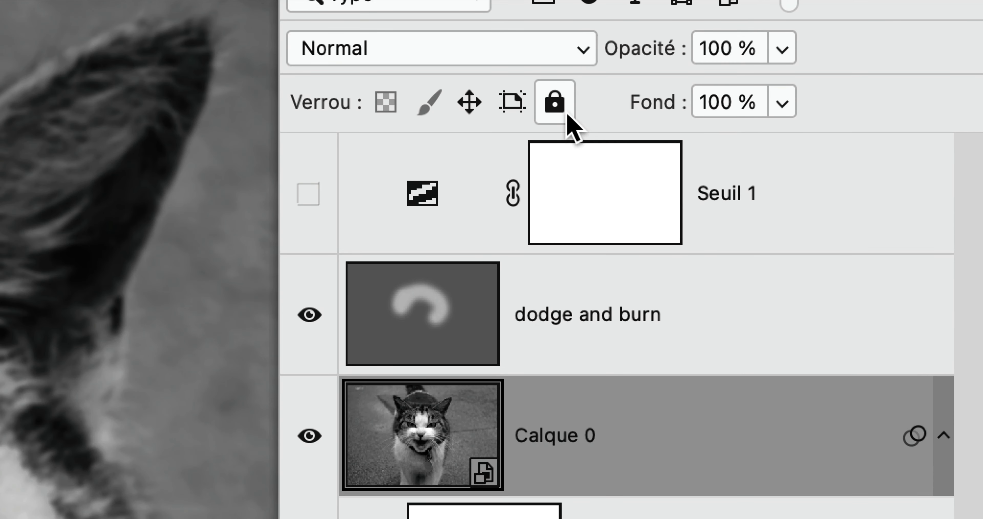
click(568, 115)
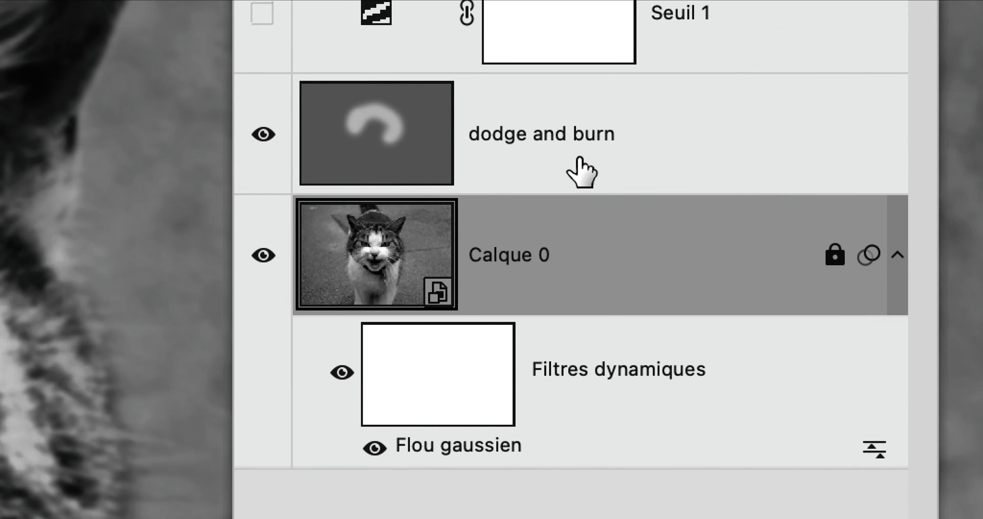
click(374, 74)
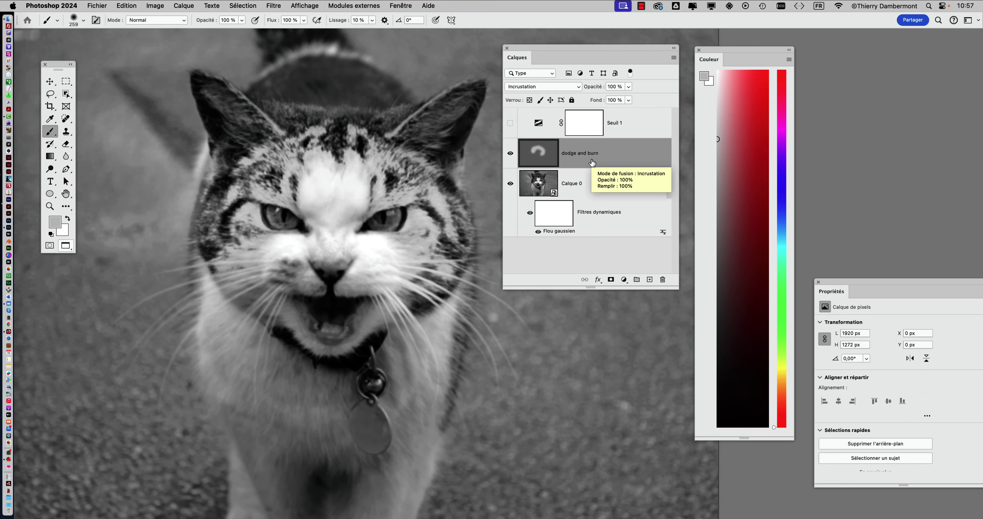
Lighten the right ear and chest, and darken the cheek, whiskers and collar area
drag(466, 166, 451, 107)
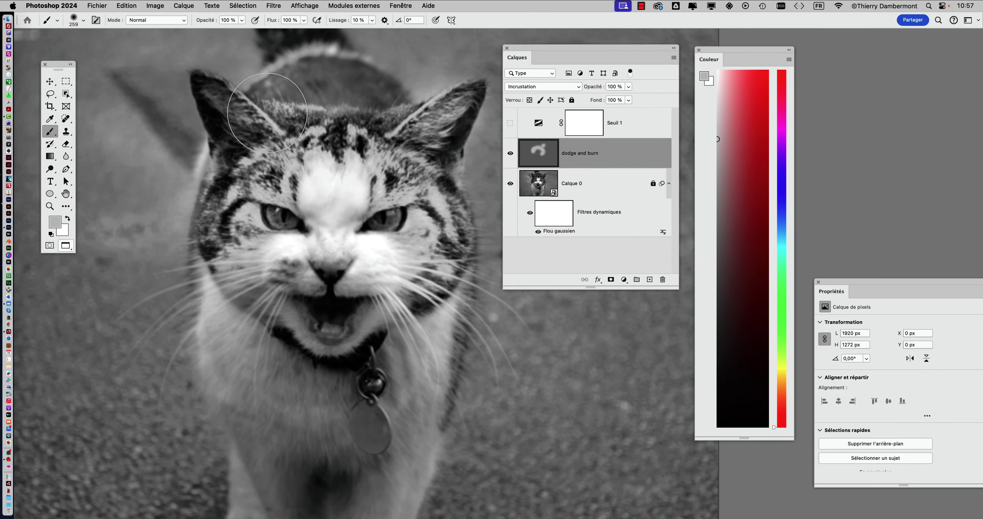
mouse_move(290, 328)
mouse_down()
mouse_move(288, 422)
mouse_move(372, 425)
mouse_up()
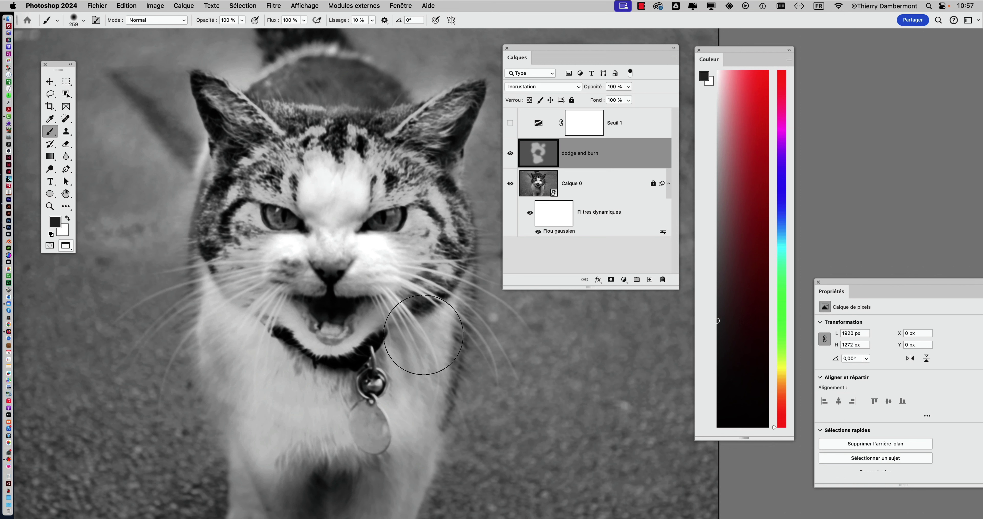
mouse_move(313, 248)
mouse_down()
mouse_move(251, 272)
mouse_move(403, 305)
mouse_up()
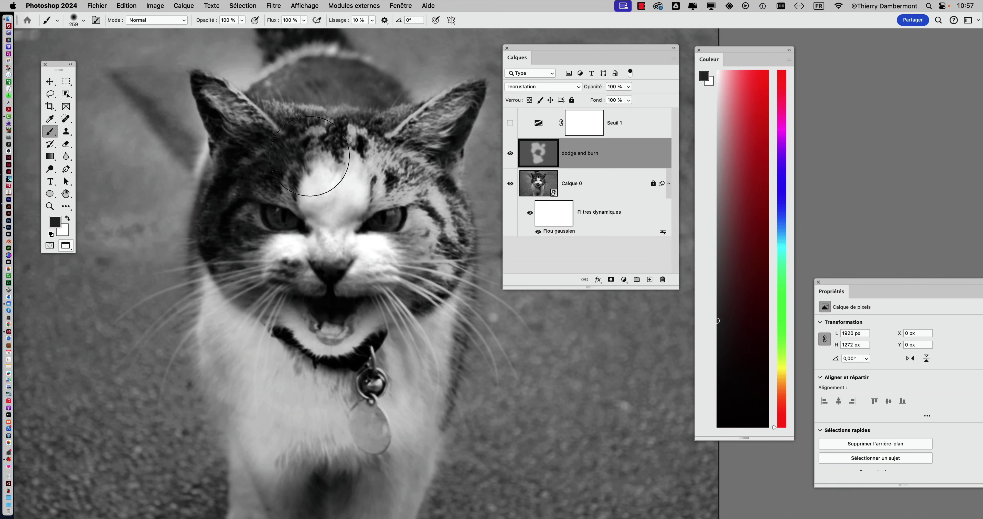
mouse_move(249, 360)
mouse_down()
mouse_move(286, 405)
mouse_move(258, 448)
mouse_move(437, 328)
mouse_move(407, 492)
mouse_move(214, 485)
mouse_up()
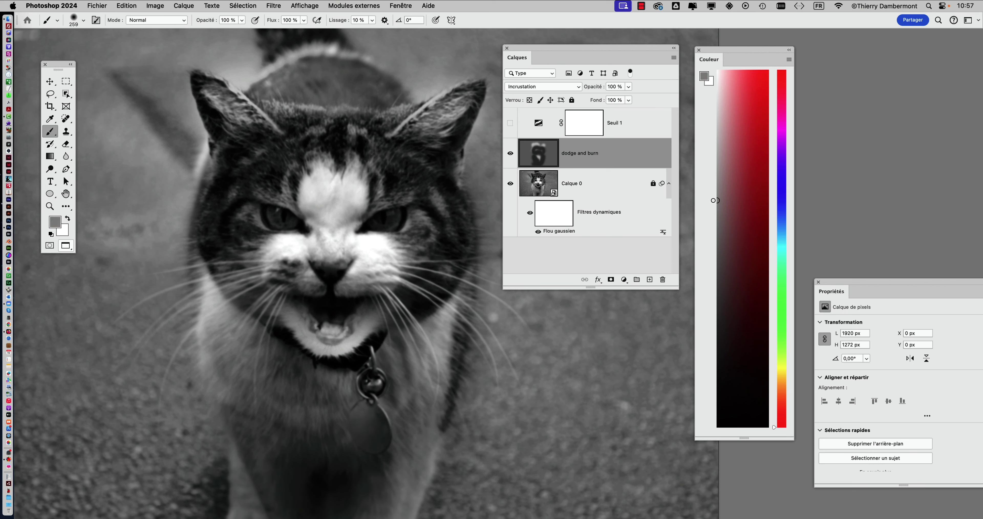
mouse_move(288, 204)
mouse_down()
mouse_move(450, 164)
mouse_move(483, 220)
mouse_move(199, 168)
mouse_move(233, 194)
mouse_move(307, 159)
mouse_move(332, 159)
mouse_up()
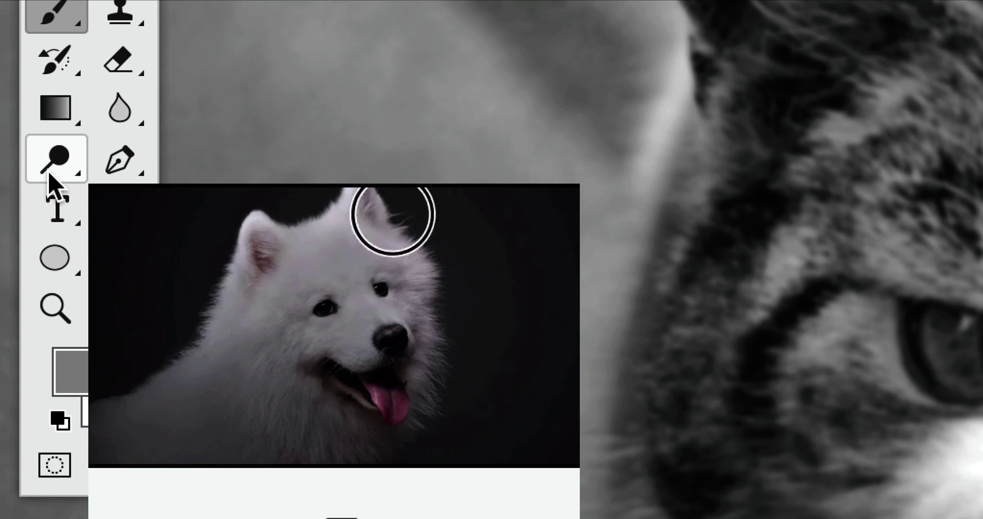
Select the Dodge tool at Shadows range, 50% exposure, and enlarge it to 129 px
click(49, 173)
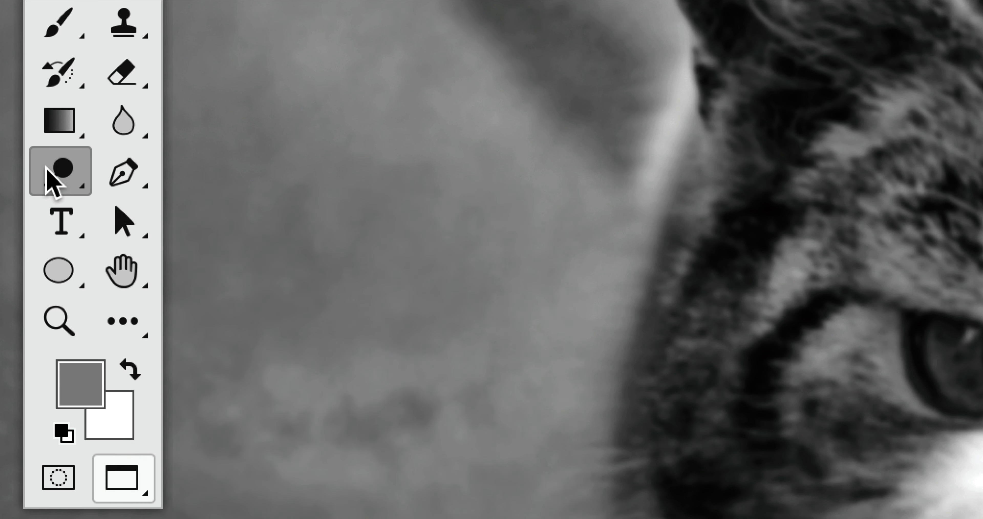
right_click(46, 167)
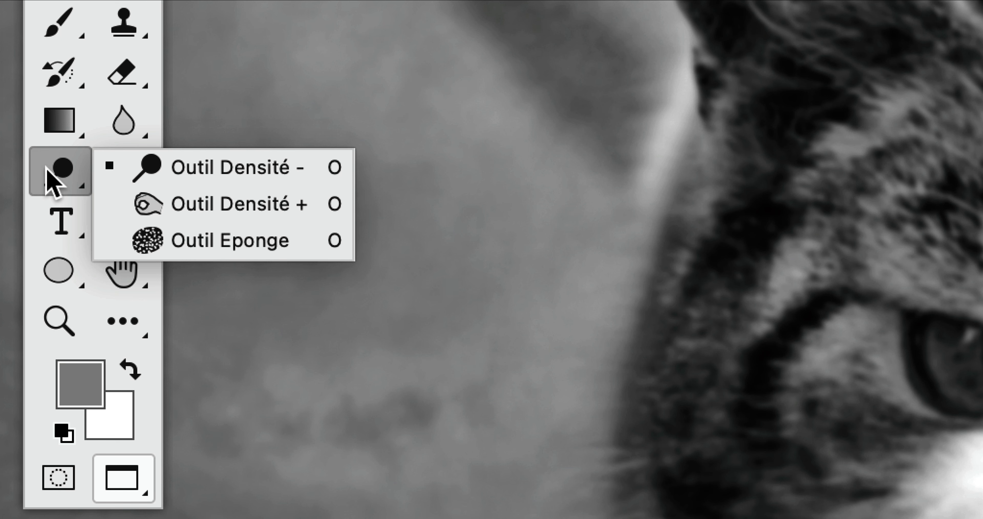
click(49, 175)
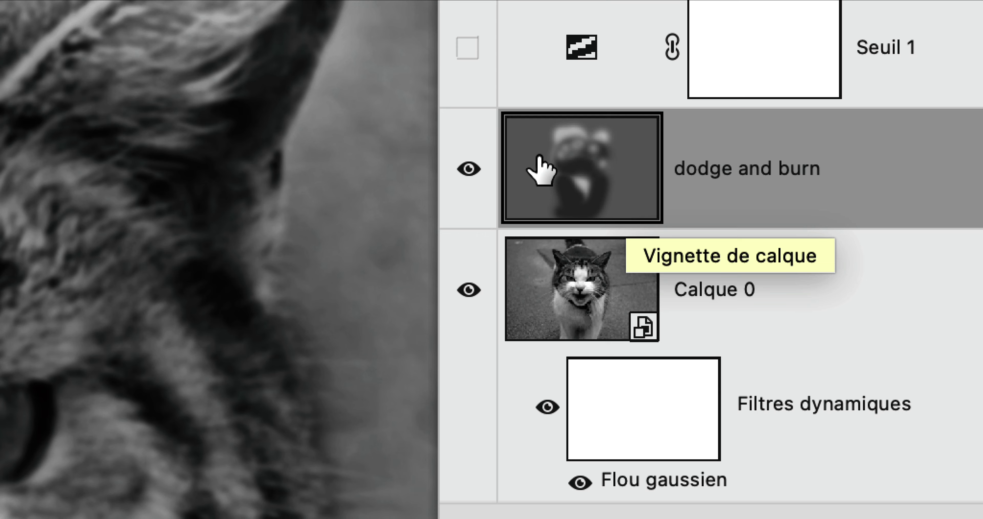
drag(539, 155, 539, 155)
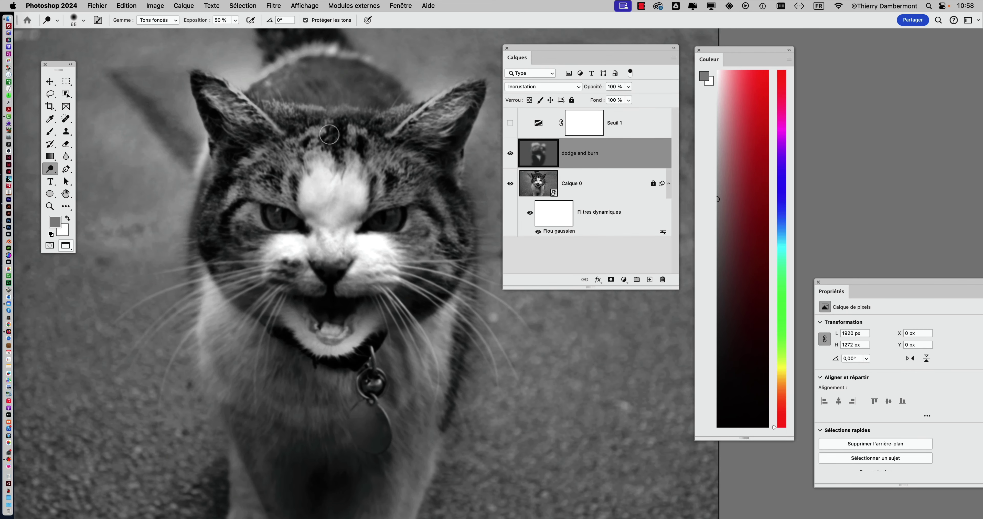
drag(428, 245, 465, 228)
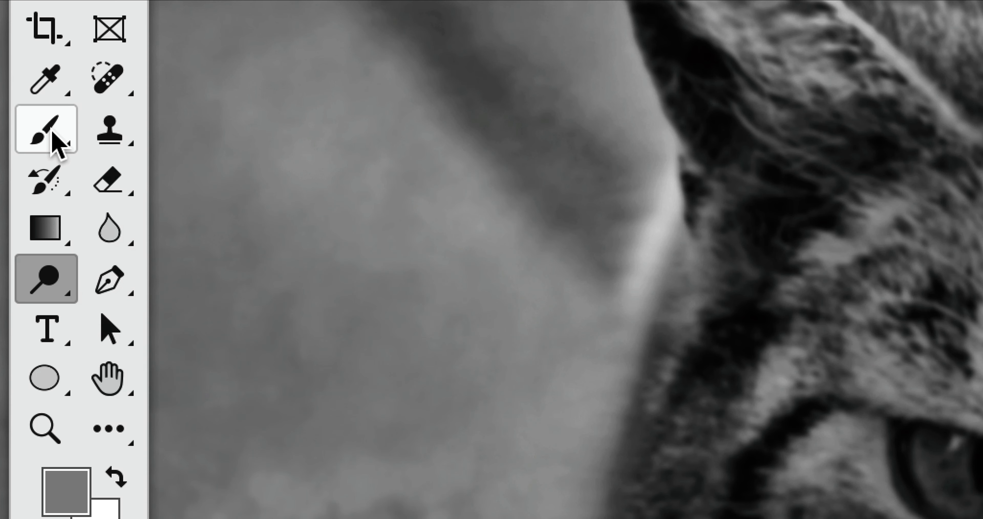
With the Brush, soften the forehead patches, brighten the nose, then darken the eye and forehead
click(52, 132)
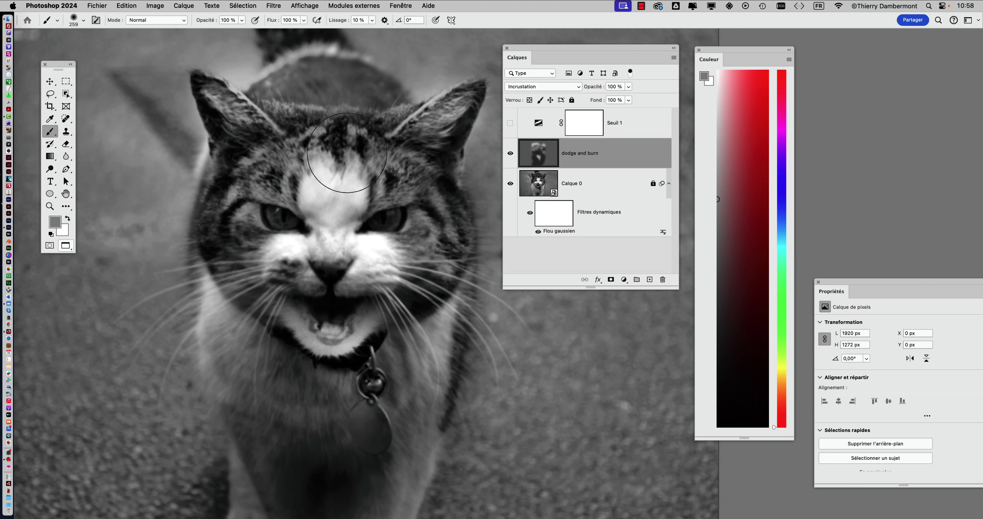
drag(347, 153, 309, 131)
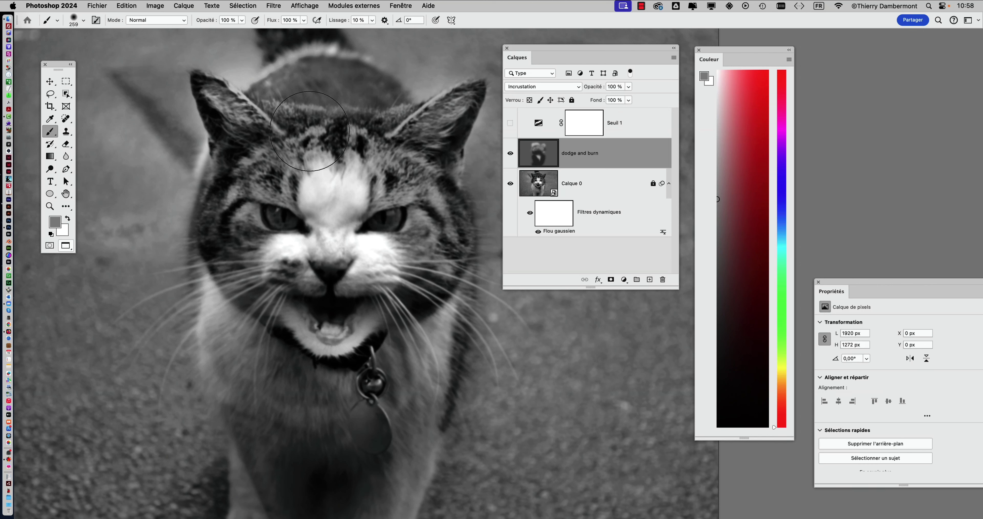
drag(244, 264, 327, 260)
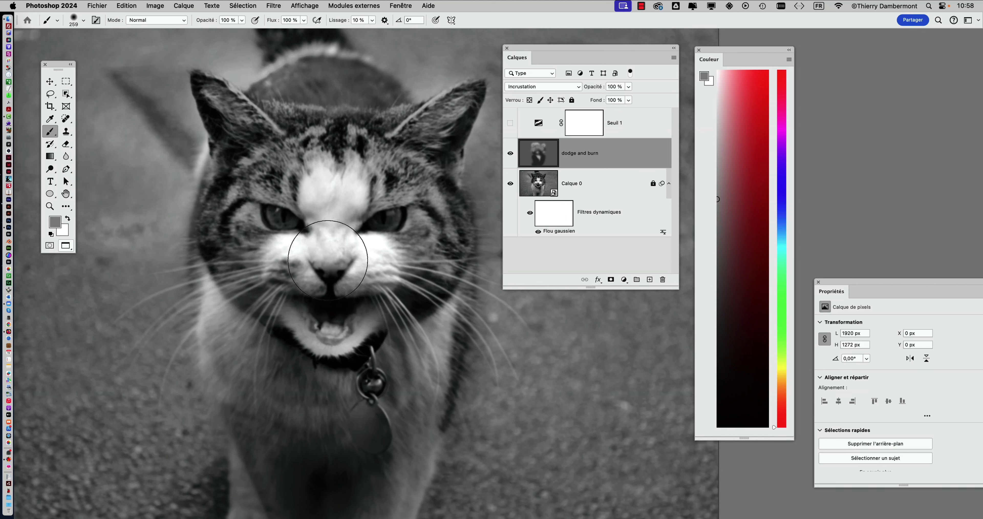
click(718, 300)
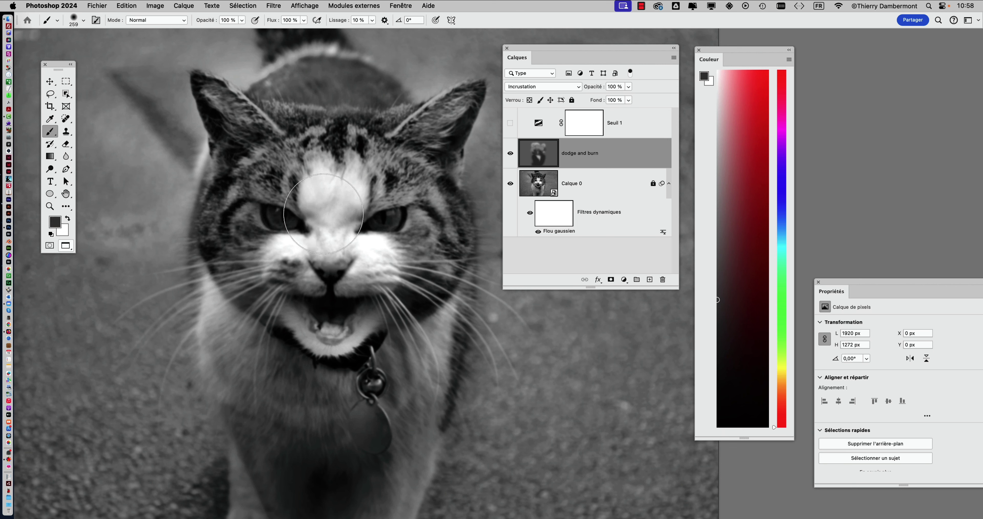
mouse_move(265, 223)
mouse_down()
mouse_move(275, 278)
mouse_move(336, 313)
mouse_up()
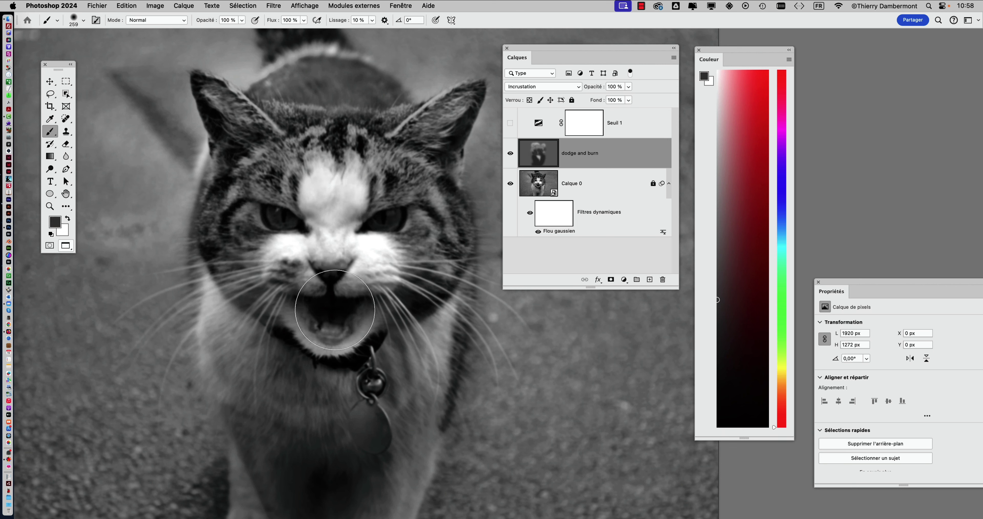
Shrink the brush to 40 px, zoom in, and brighten both of the cat's eyes
drag(357, 248, 278, 222)
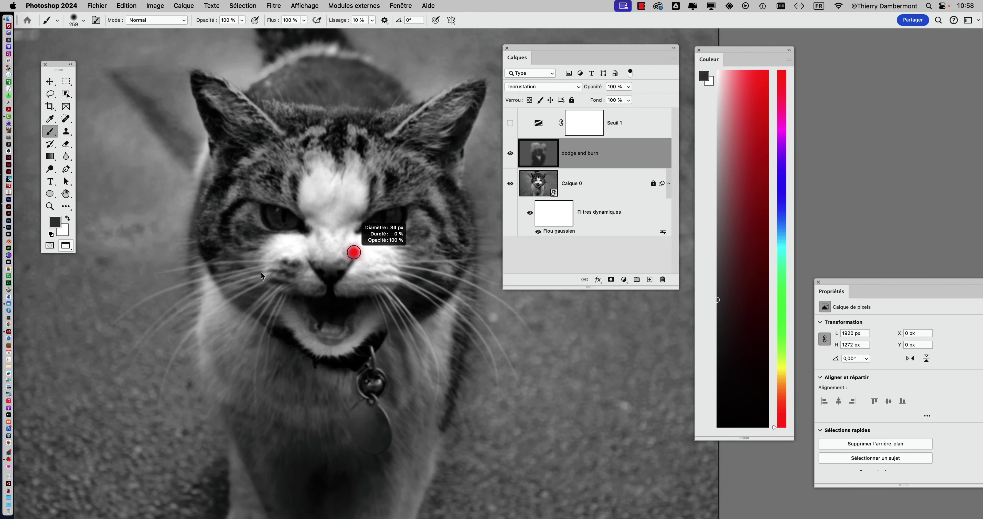
scroll(278, 222, up, 2)
scroll(277, 222, up, 2)
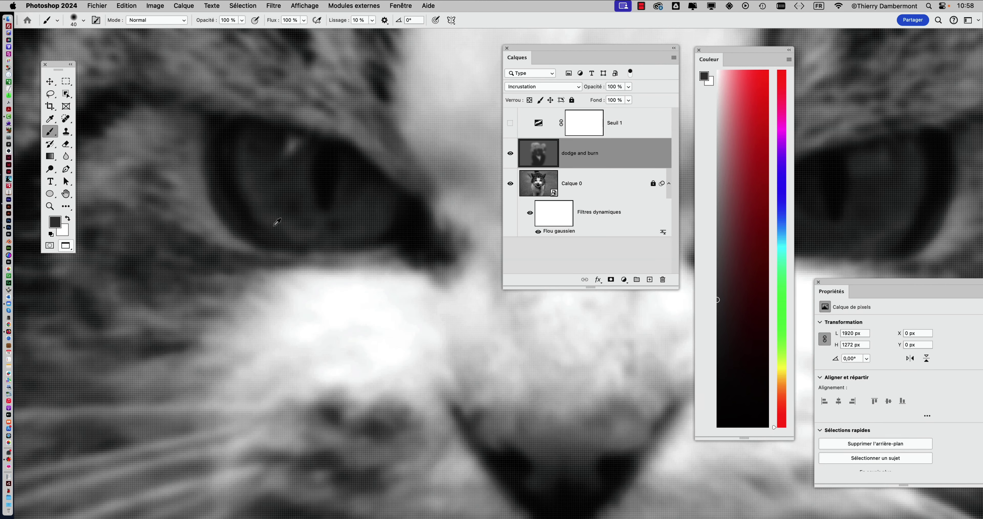
scroll(277, 222, up, 2)
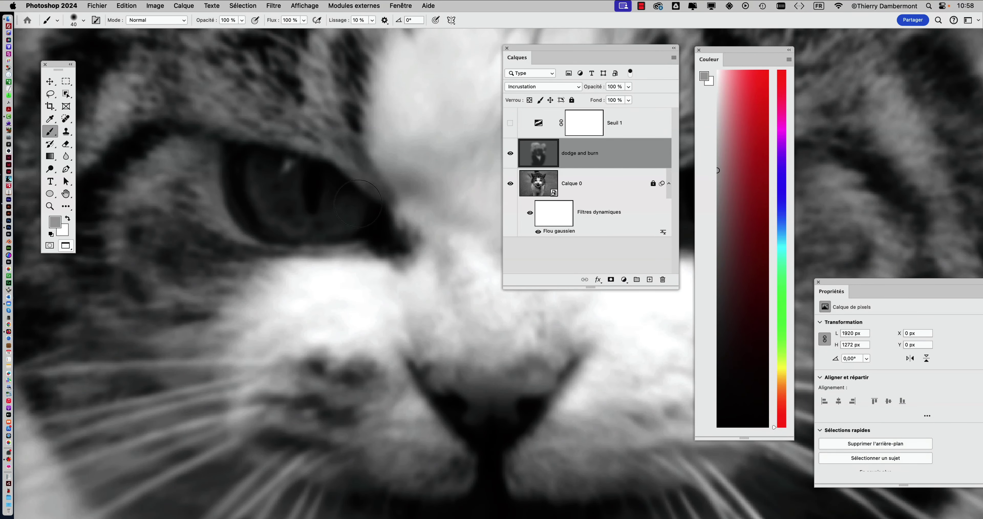
drag(277, 189, 352, 216)
scroll(421, 295, down, 2)
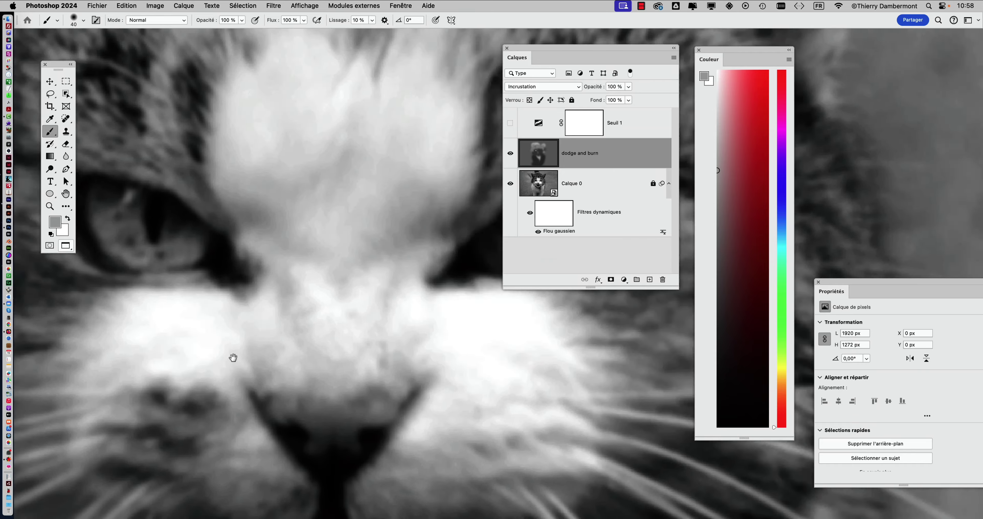
scroll(234, 357, up, 2)
drag(333, 285, 444, 189)
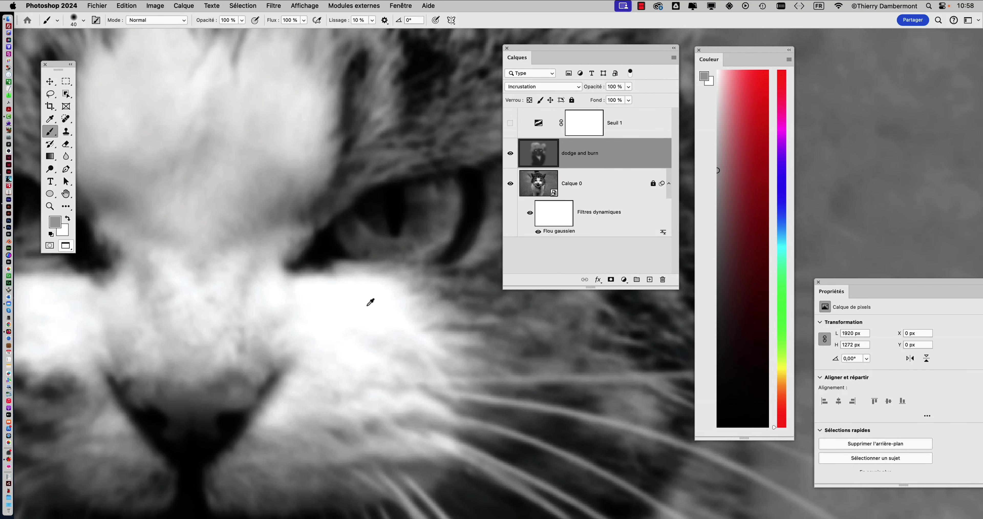
scroll(371, 302, down, 5)
scroll(373, 302, down, 1)
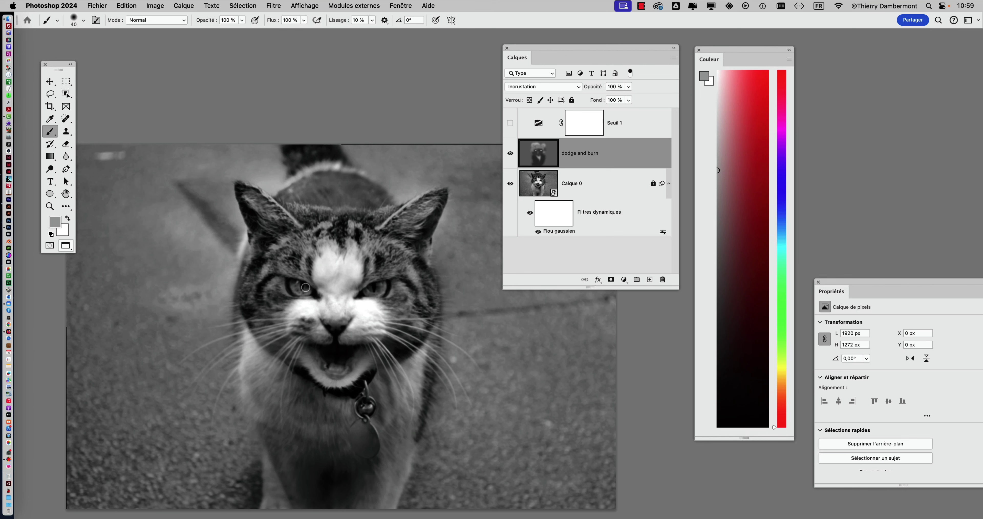
scroll(341, 290, down, 2)
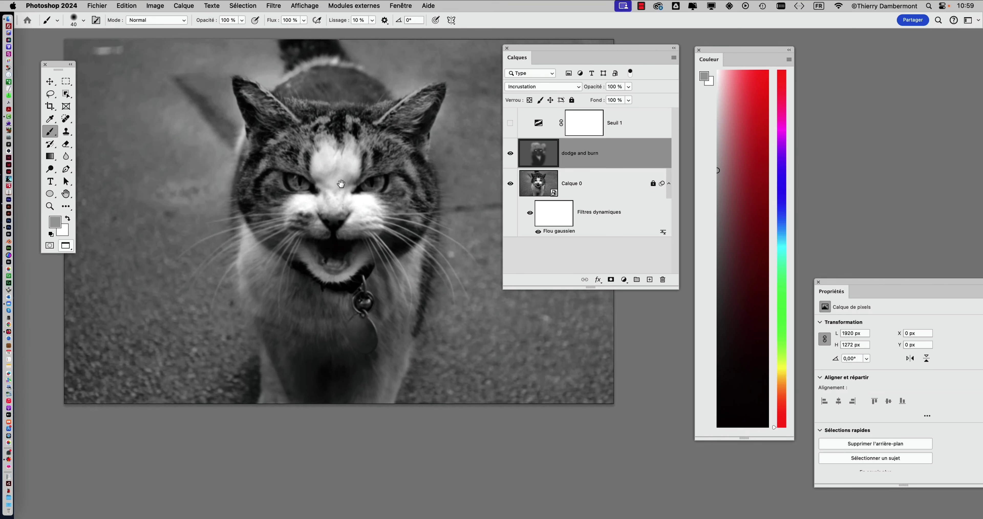
scroll(325, 267, down, 2)
scroll(302, 233, down, 1)
Enlarge the brush to 864 px and paint dark grey over the background and image borders
scroll(301, 233, down, 1)
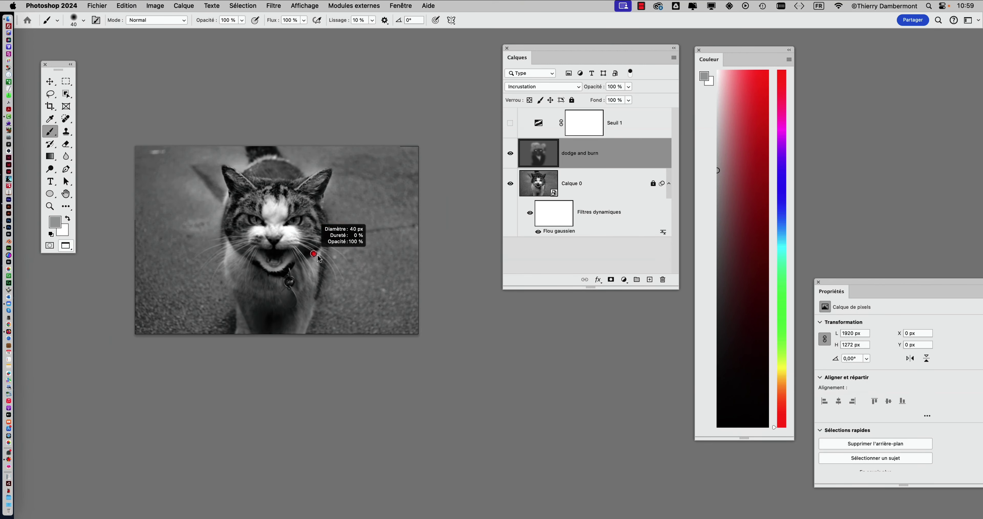
drag(307, 239, 355, 234)
click(717, 323)
scroll(174, 275, down, 1)
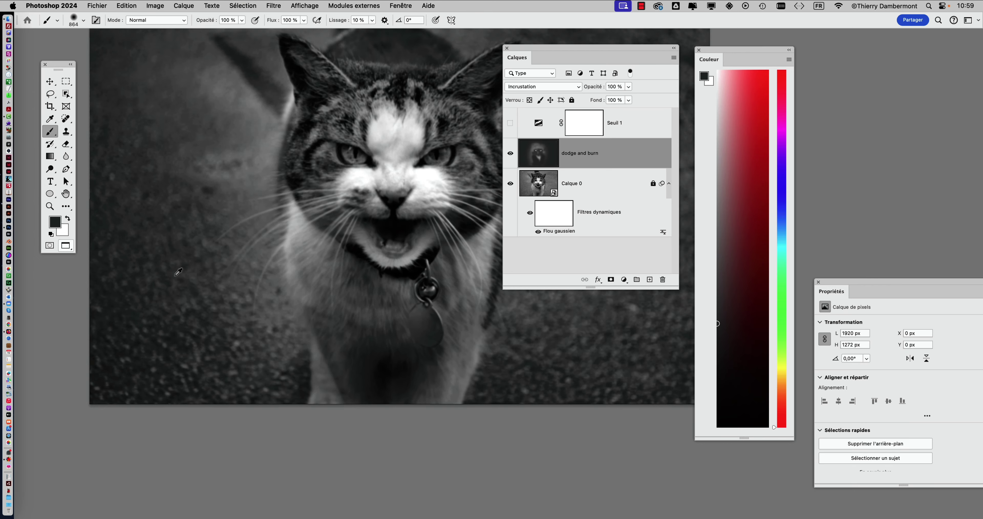
scroll(174, 274, down, 2)
scroll(174, 275, right, 2)
scroll(197, 291, right, 2)
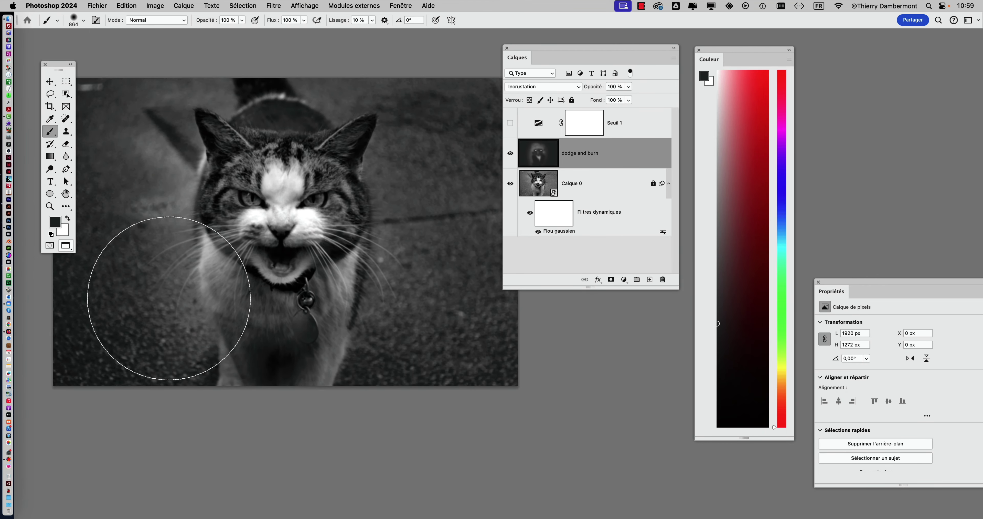
drag(165, 297, 362, 329)
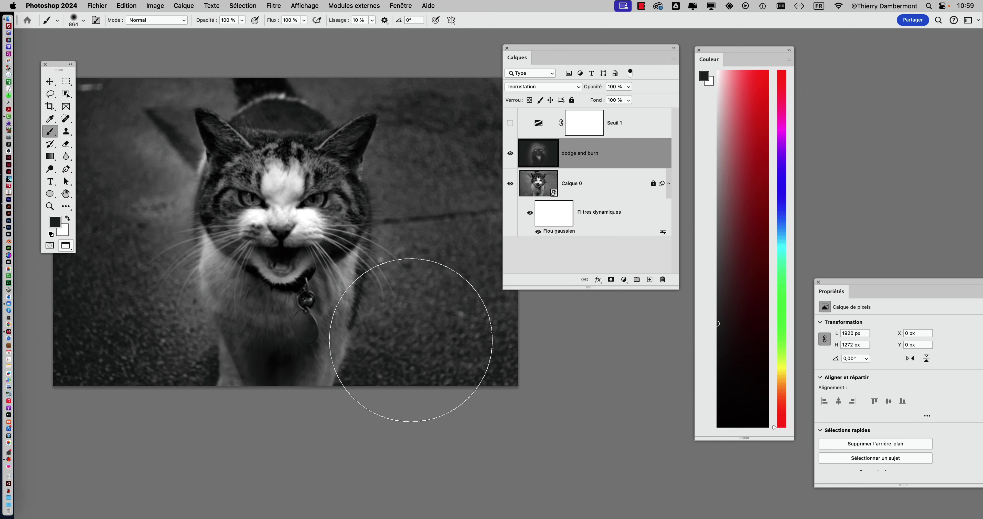
scroll(411, 328, down, 5)
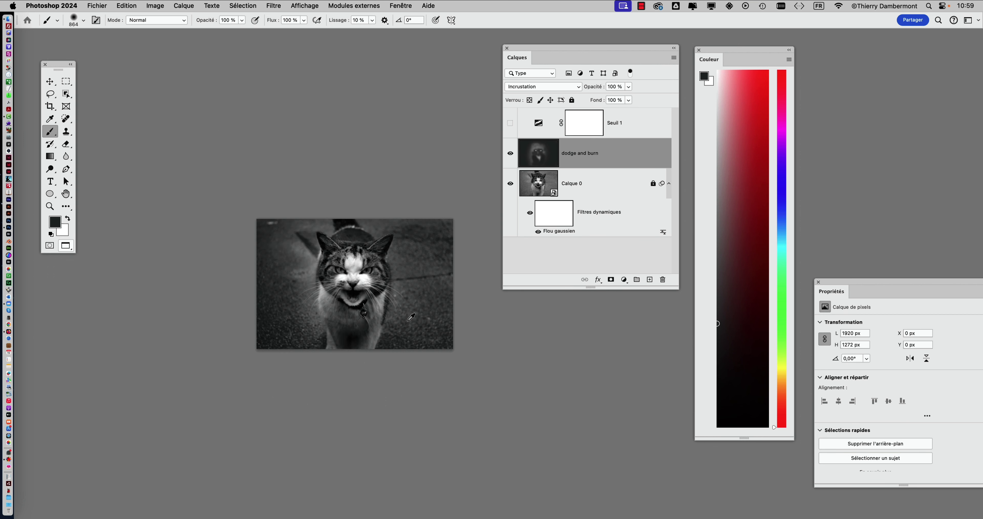
scroll(411, 316, up, 2)
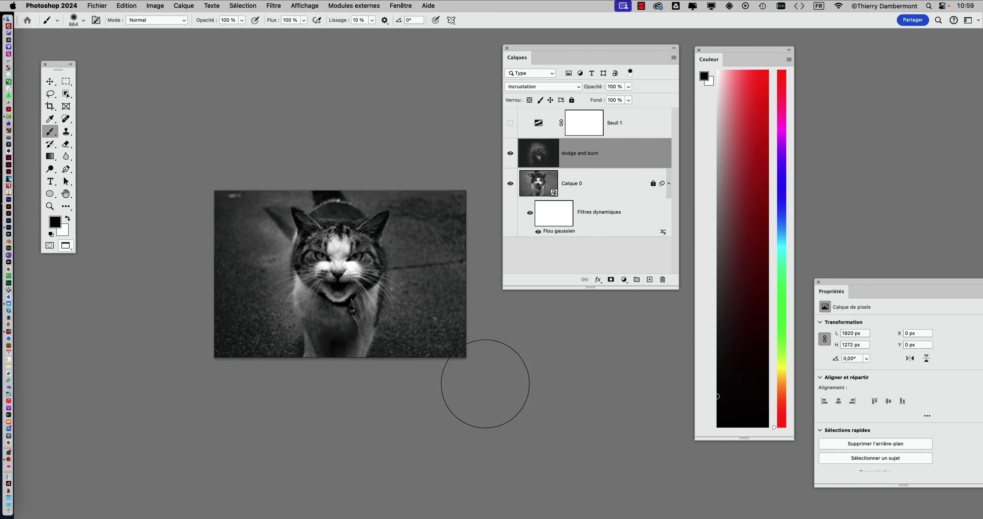
mouse_move(485, 384)
mouse_down()
mouse_move(461, 241)
mouse_move(338, 143)
mouse_move(220, 289)
mouse_move(329, 417)
mouse_move(439, 286)
mouse_move(285, 164)
mouse_move(237, 304)
mouse_move(358, 372)
mouse_move(439, 223)
mouse_move(249, 191)
mouse_move(256, 374)
mouse_up()
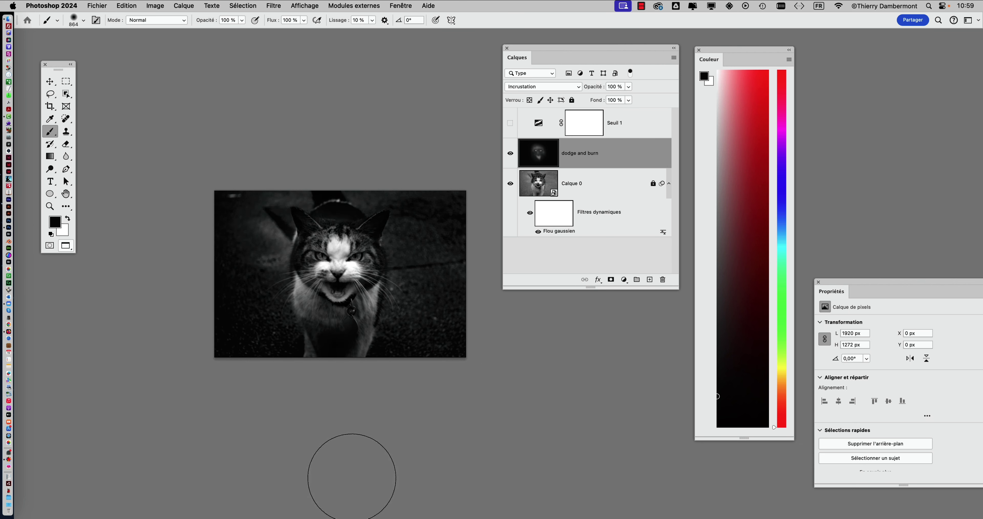
Show the History panel, moved near the image and enlarged to list more steps
click(406, 5)
click(404, 4)
click(420, 162)
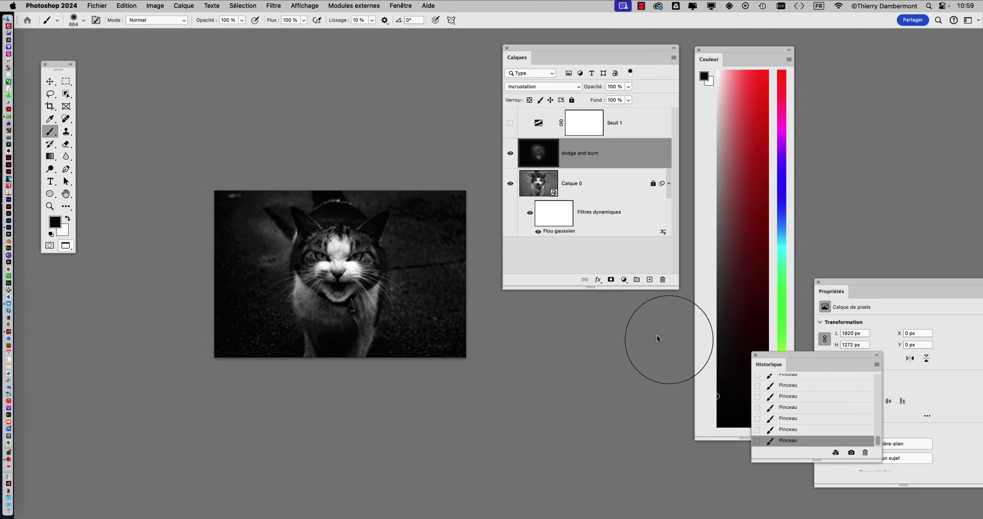
drag(771, 359, 143, 57)
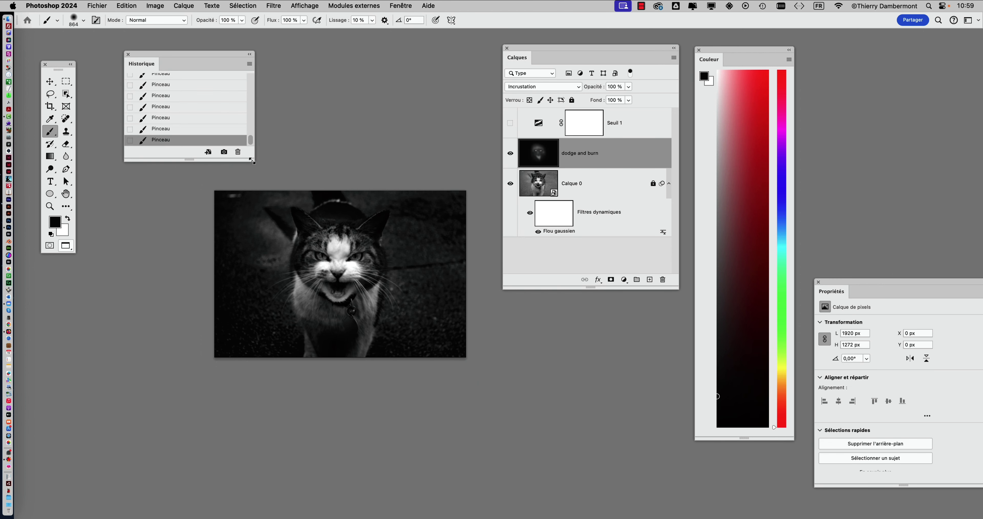
drag(252, 161, 236, 305)
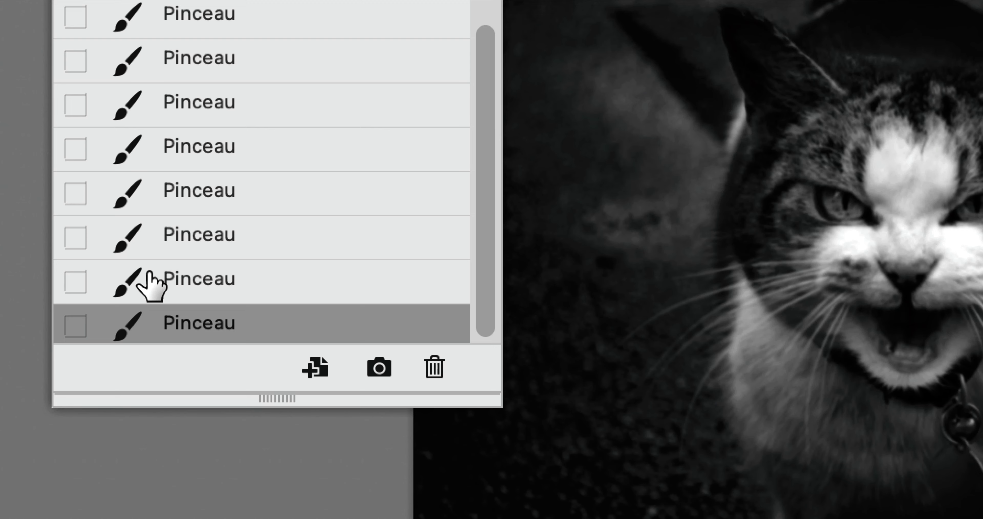
Revert to the previous Pinceau state to remove the darkest burn stroke
click(151, 279)
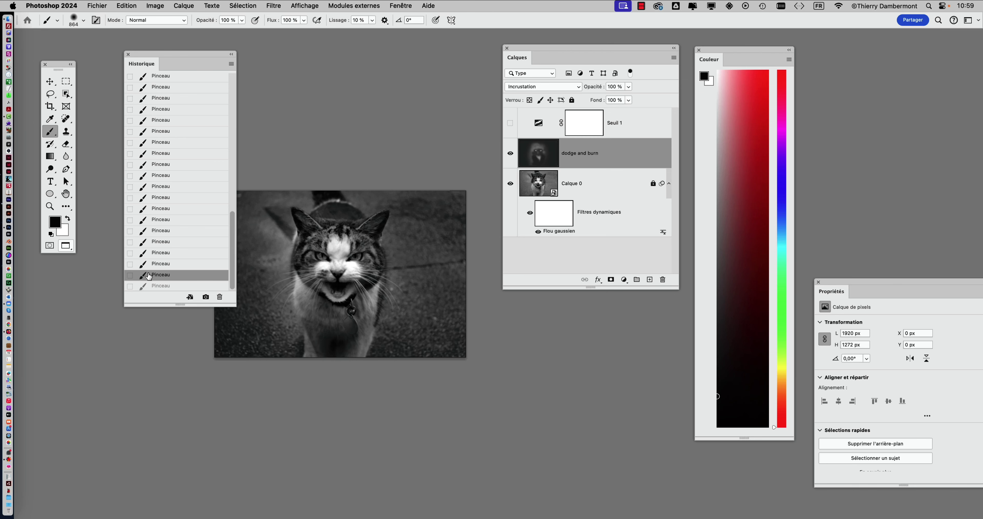
click(157, 289)
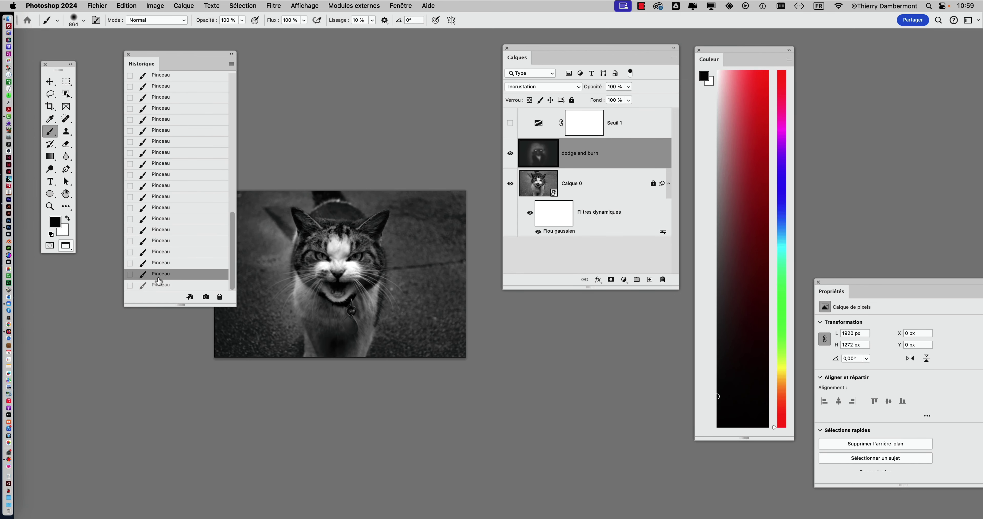
scroll(308, 289, up, 1)
scroll(307, 289, up, 1)
scroll(307, 289, up, 1)
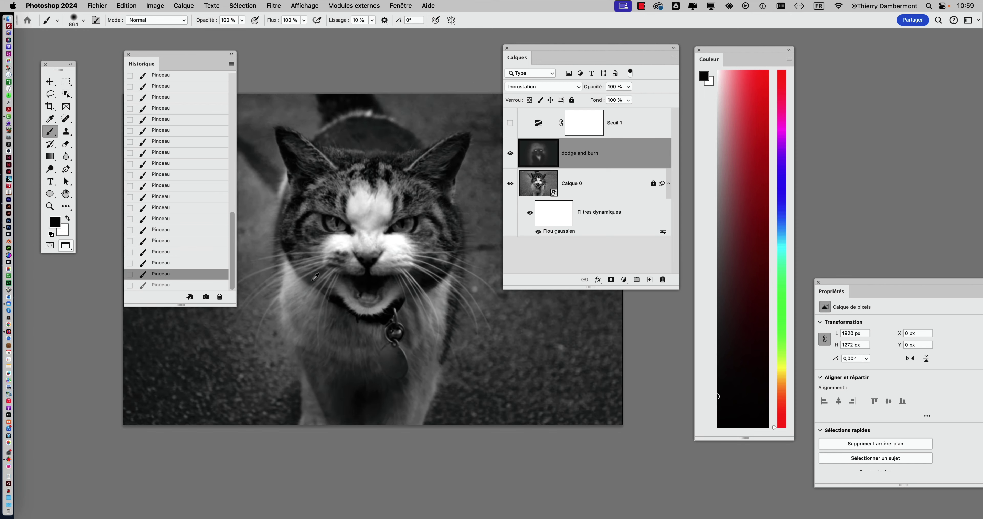
drag(515, 48, 661, 42)
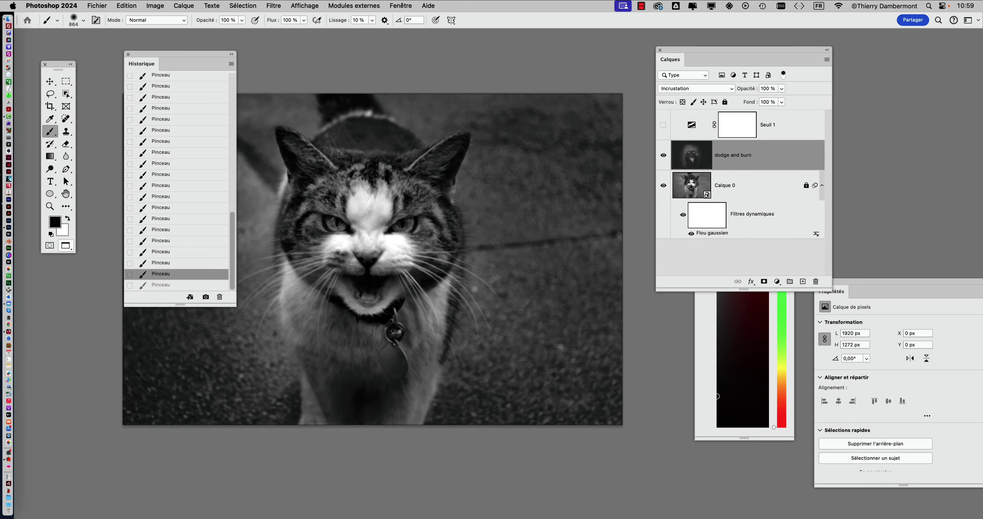
Close the History panel and set the dodge and burn layer to Normal blending
click(129, 54)
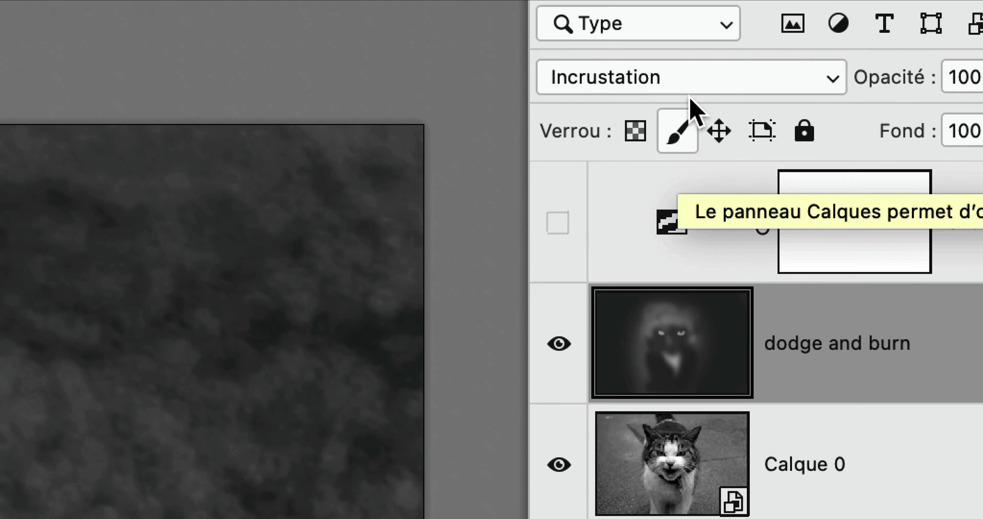
click(678, 46)
scroll(677, 46, up, 4)
scroll(693, 77, up, 3)
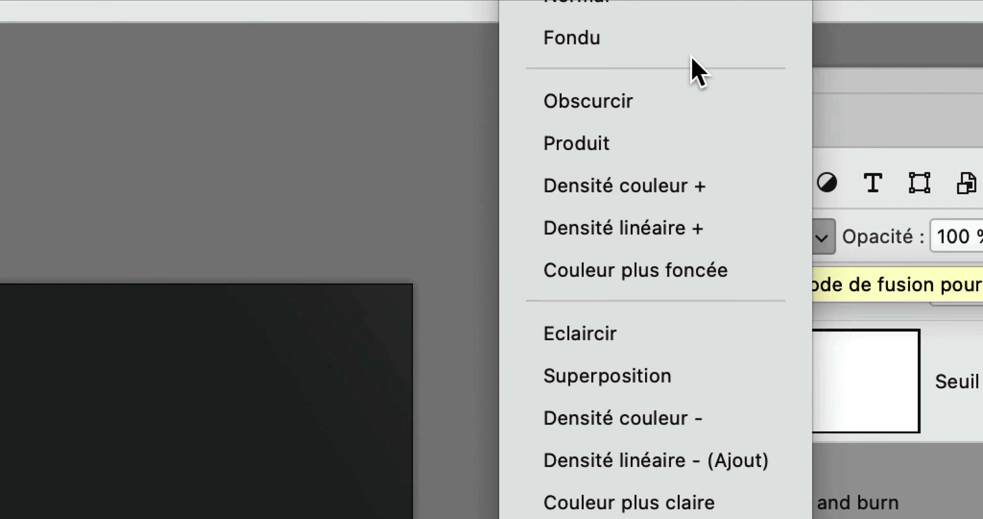
scroll(693, 61, up, 1)
click(694, 52)
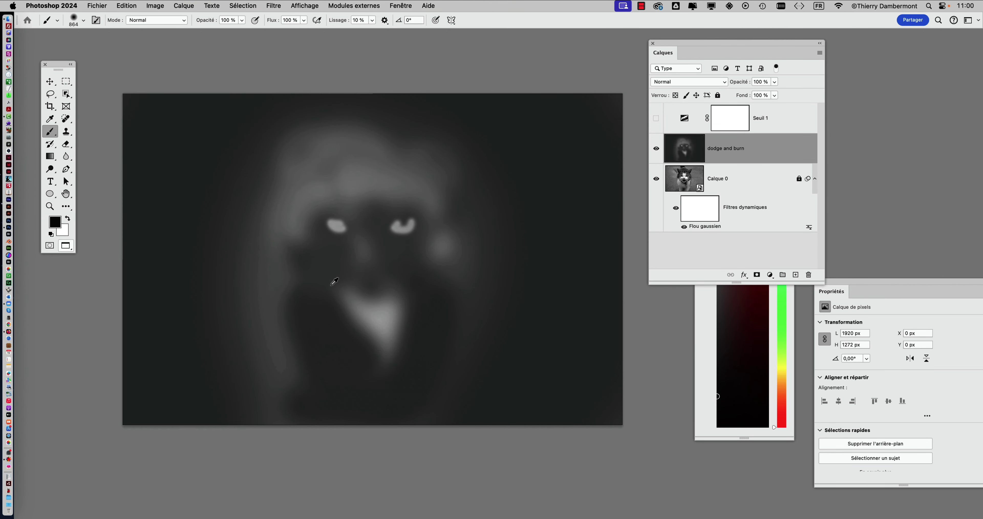
Return the dodge and burn layer to Incrustation blending
scroll(334, 282, up, 3)
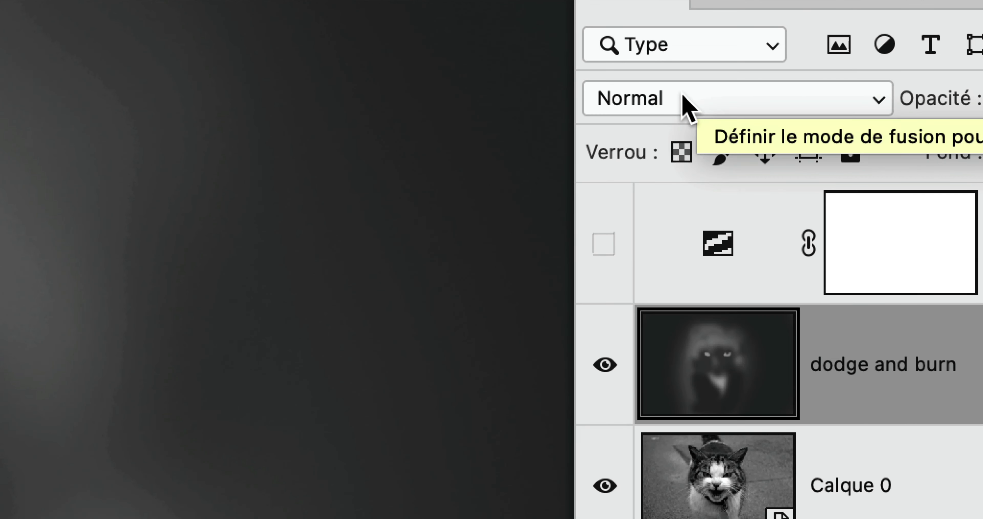
click(683, 98)
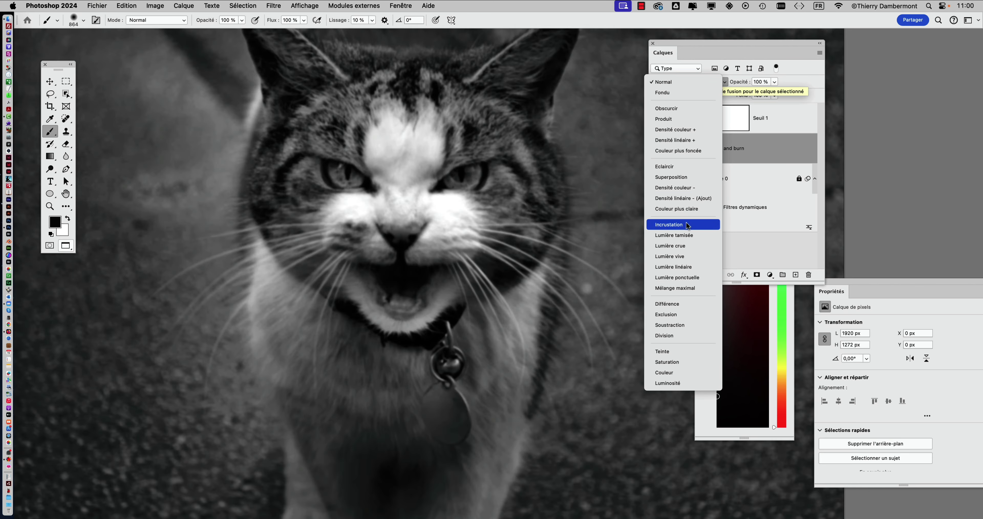
click(686, 221)
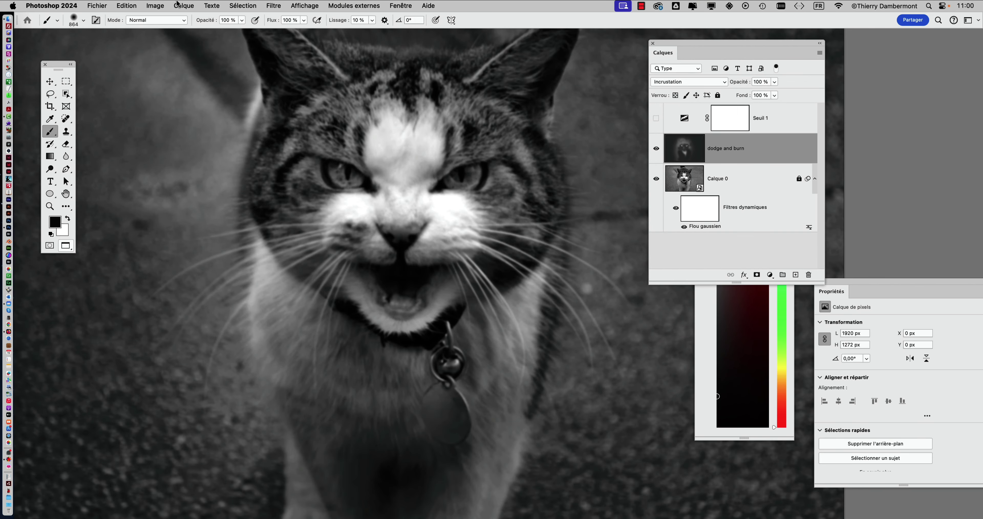
click(96, 4)
Save a copy as the Photoshop file EFFET BANKSY 05, accepting the format options
click(115, 108)
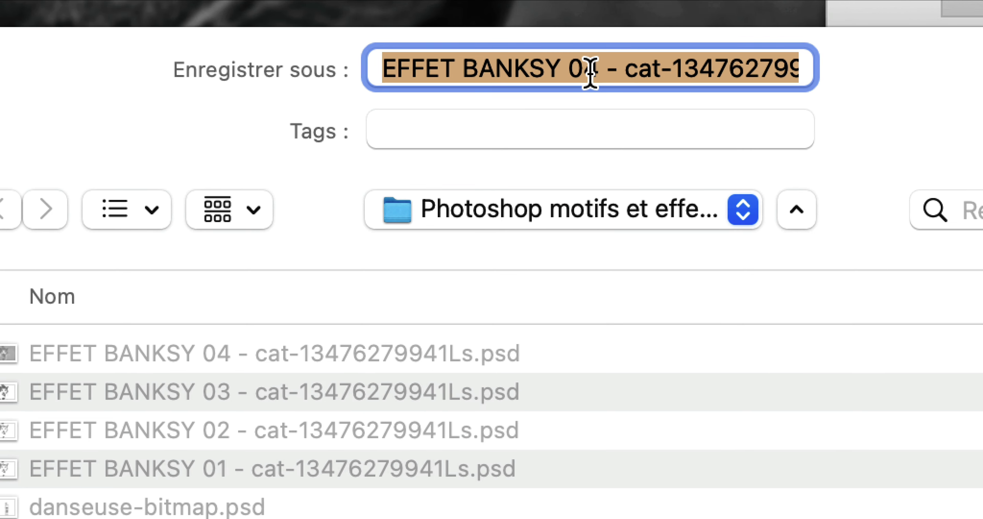
click(588, 74)
key(shift+Left)
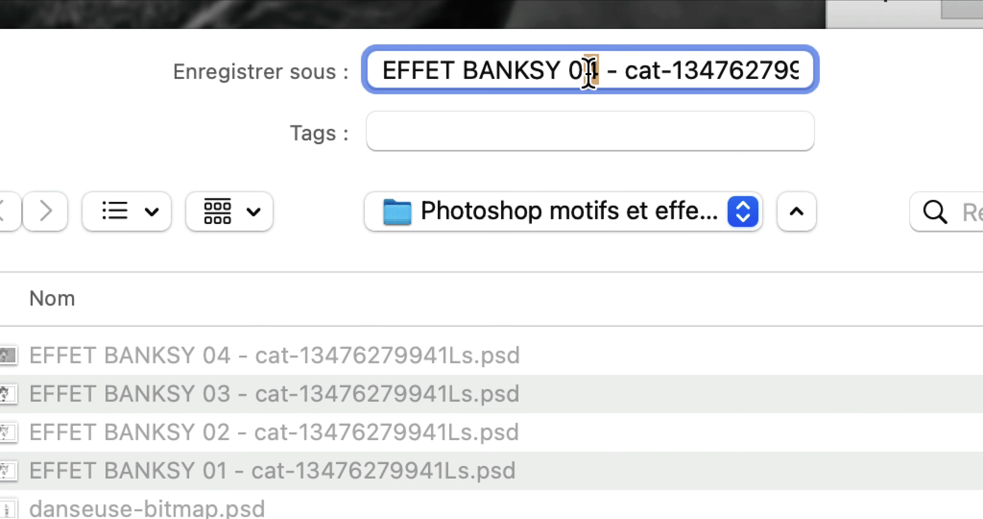
text(5)
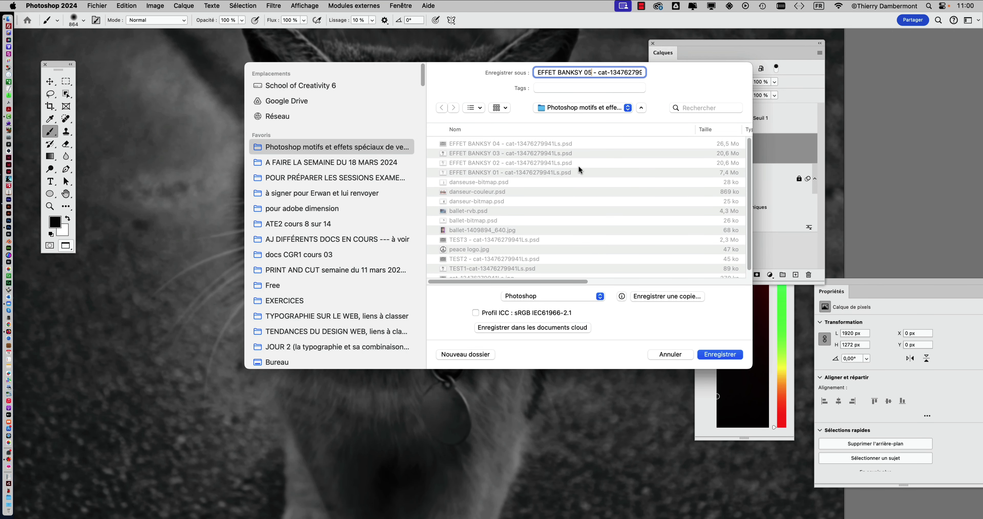
click(731, 360)
click(639, 238)
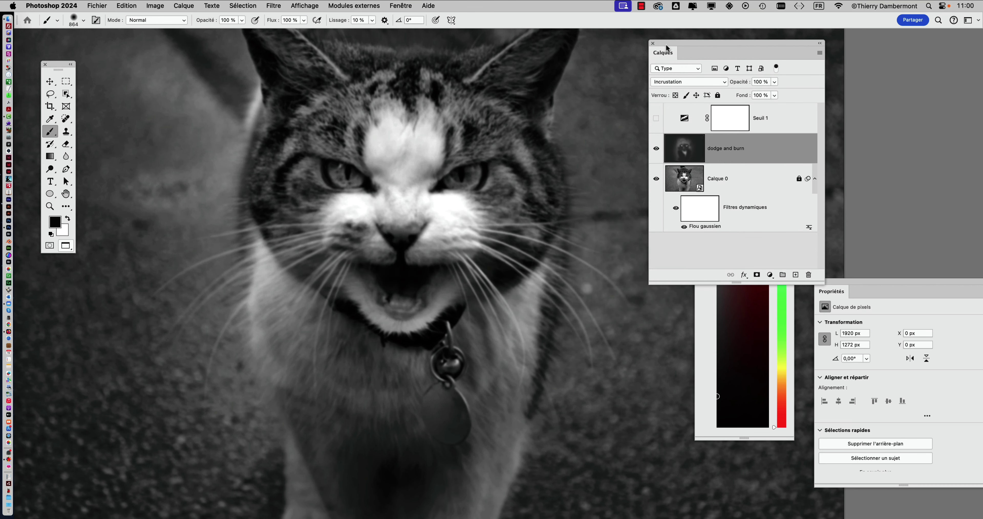
Reveal the Seuil 1 stencil, shrink the brush to about 242 px, and select Calque 0
mouse_move(667, 47)
mouse_down()
mouse_move(605, 51)
mouse_move(605, 98)
mouse_up()
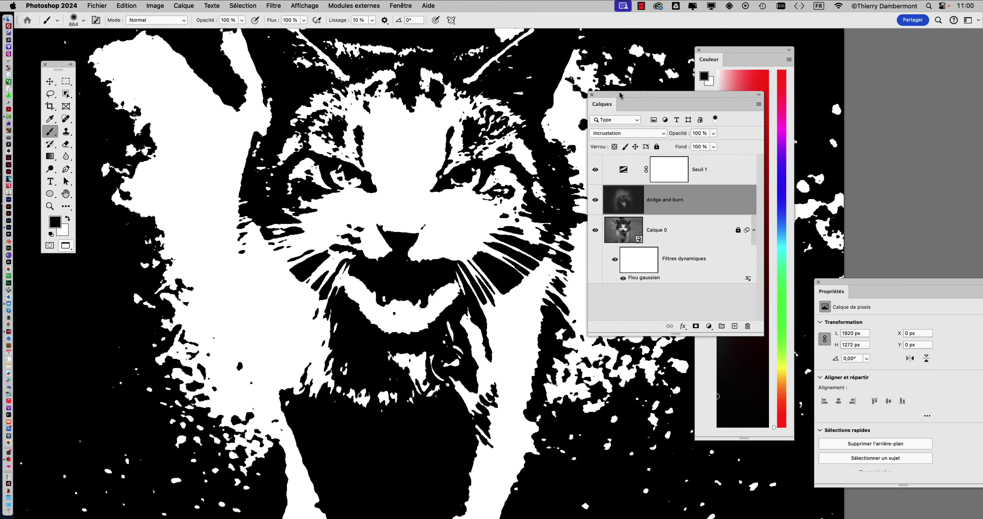
drag(620, 95, 657, 78)
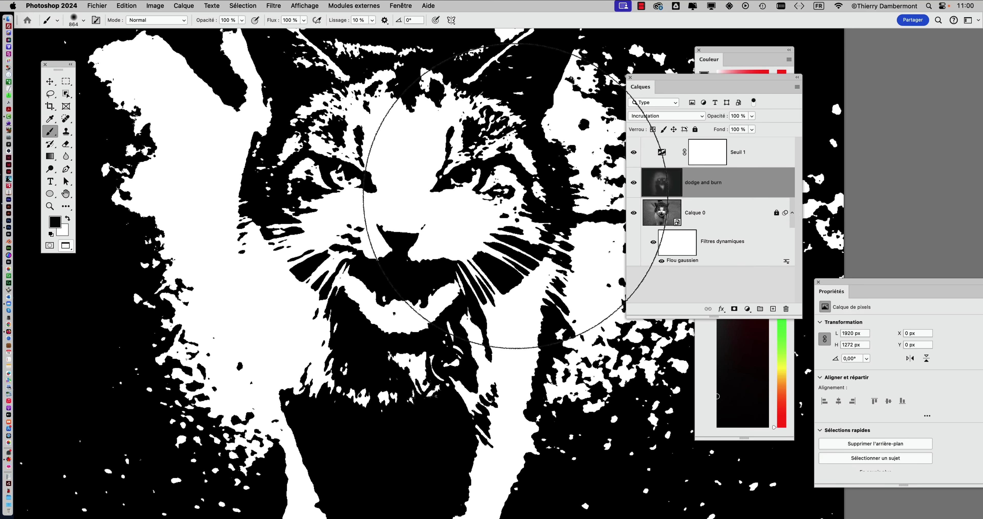
drag(463, 268, 214, 290)
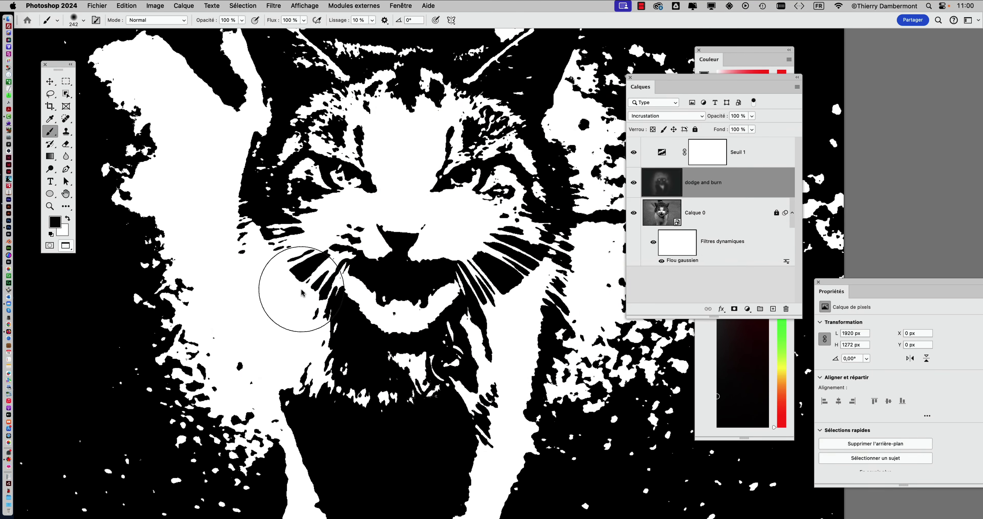
drag(300, 290, 282, 298)
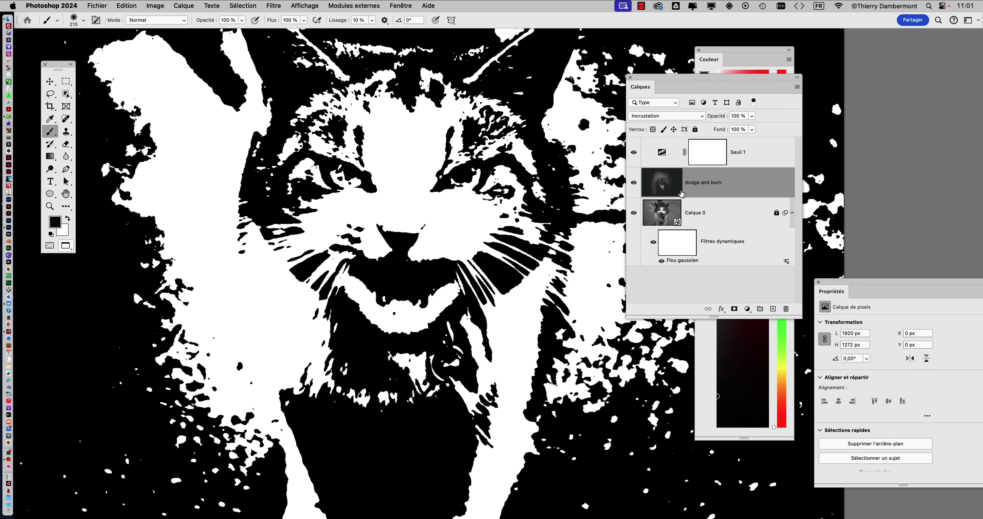
click(687, 263)
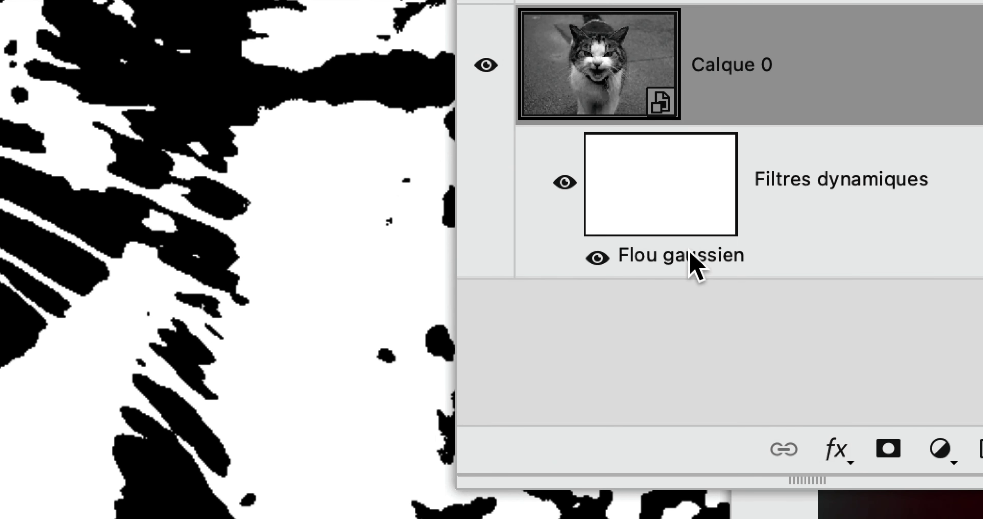
Raise Calque 0's Gaussian blur radius to 6 px, then select the dodge and burn layer
double_click(685, 261)
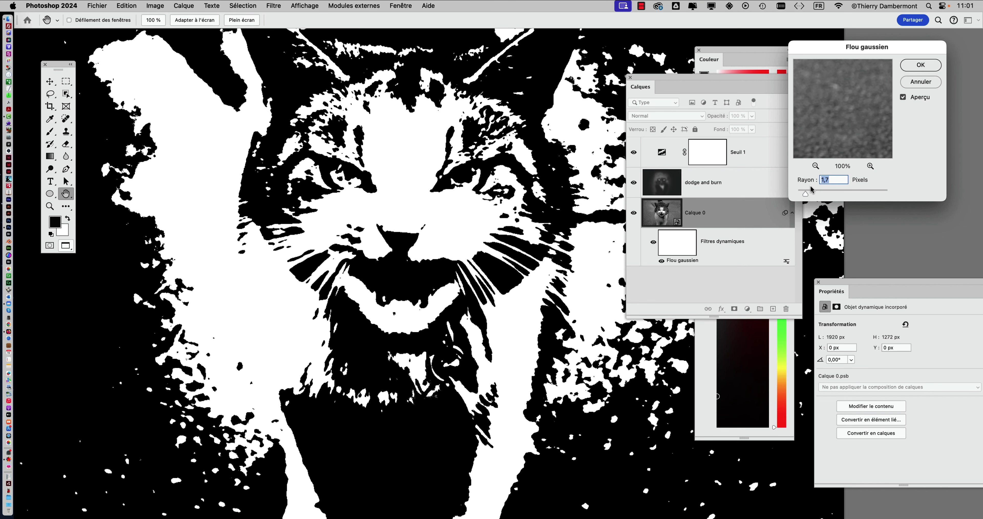
drag(812, 190, 815, 194)
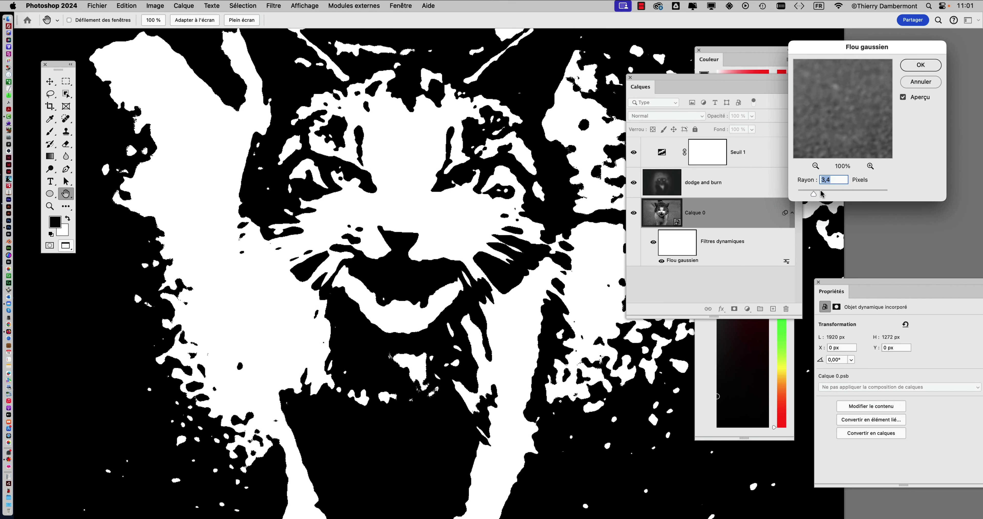
drag(821, 193, 824, 195)
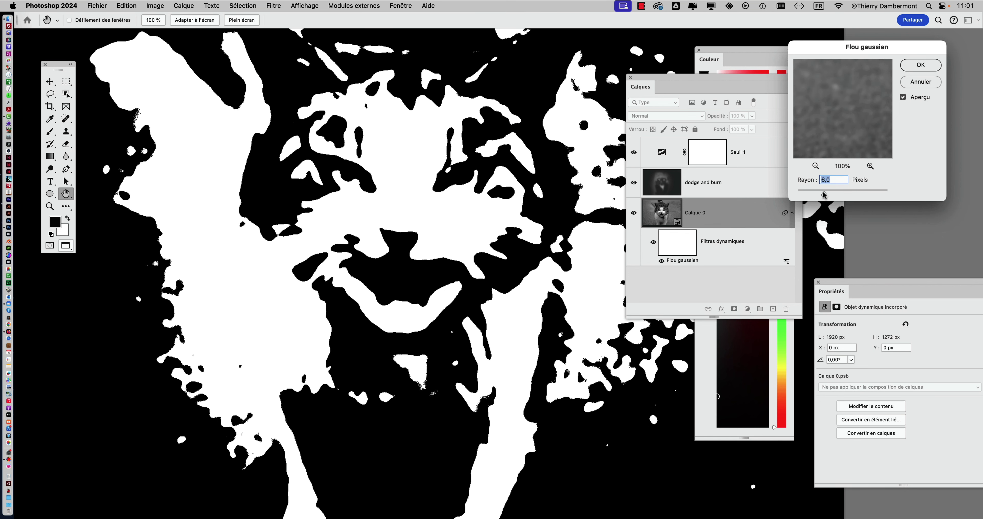
click(921, 65)
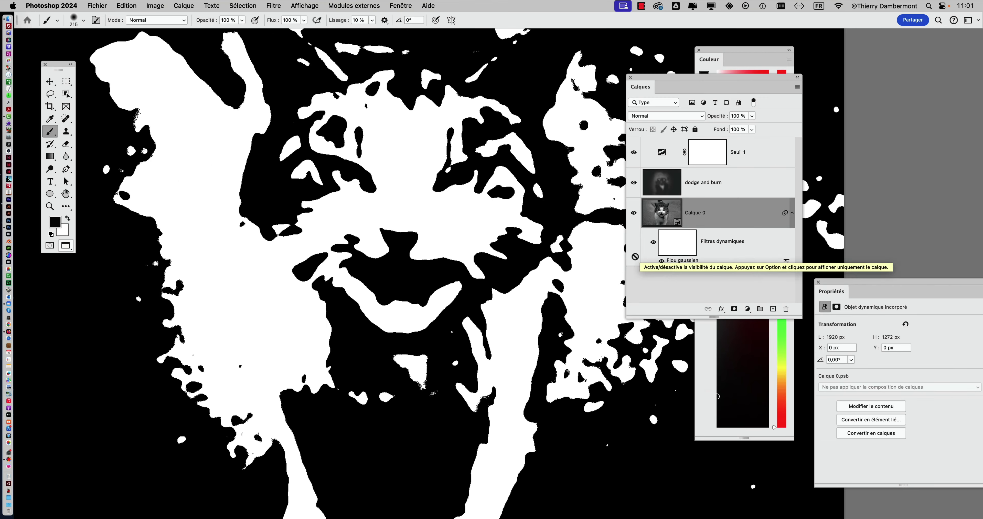
drag(412, 259, 417, 272)
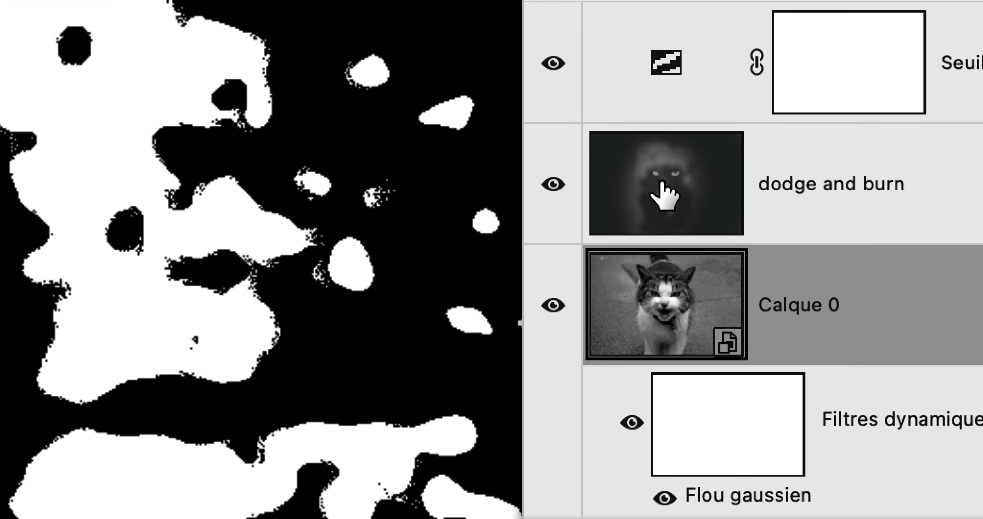
click(663, 184)
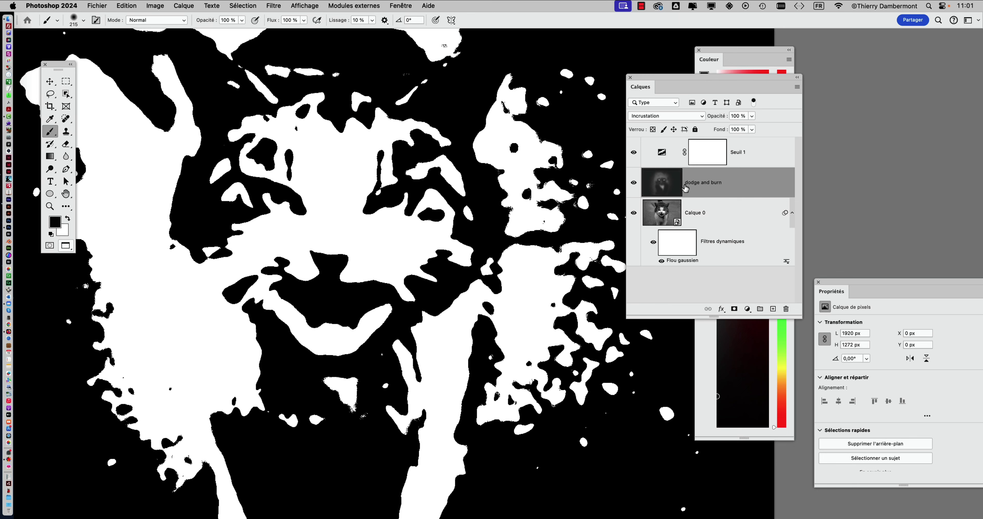
drag(713, 90, 896, 71)
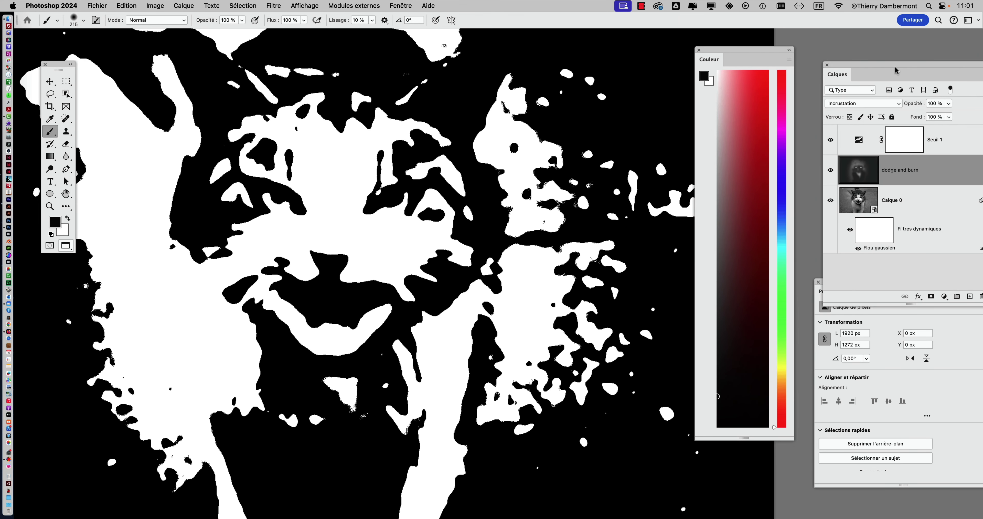
Paint white over the cat's mouth, chin, eyes and forehead on the dodge and burn layer
drag(465, 271, 269, 348)
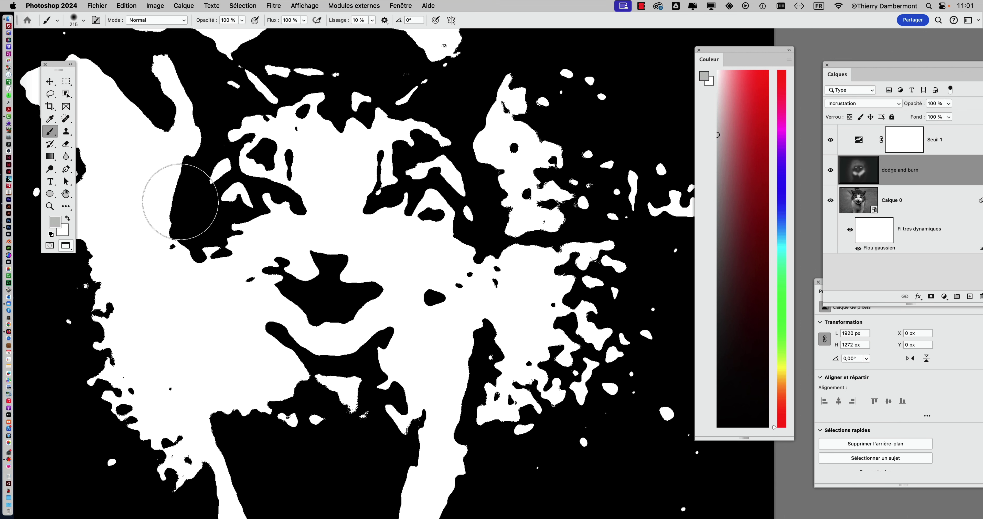
drag(268, 347, 186, 259)
drag(429, 226, 450, 99)
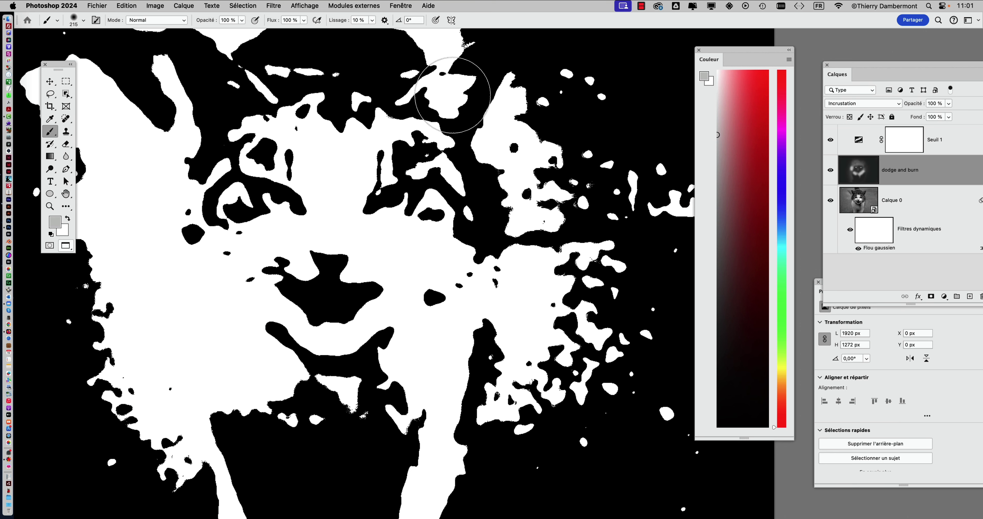
drag(225, 96, 237, 73)
drag(372, 231, 351, 256)
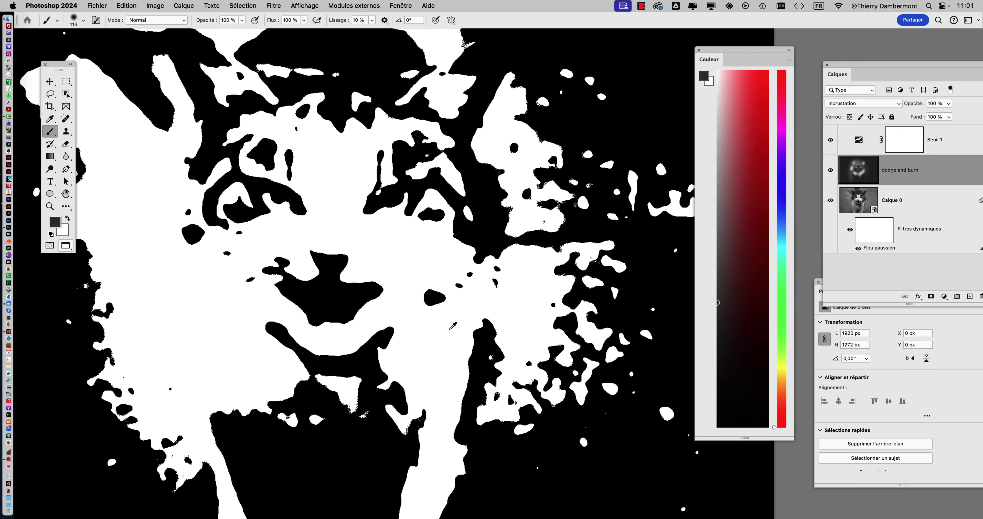
Darken the nose and cheeks, undo, then whiten the mouth and around both eyes at 88 px
mouse_move(322, 303)
mouse_down()
mouse_move(390, 320)
mouse_move(298, 354)
mouse_move(205, 237)
mouse_move(244, 302)
mouse_up()
mouse_move(393, 299)
mouse_down()
mouse_move(455, 252)
mouse_move(445, 282)
mouse_move(571, 321)
mouse_up()
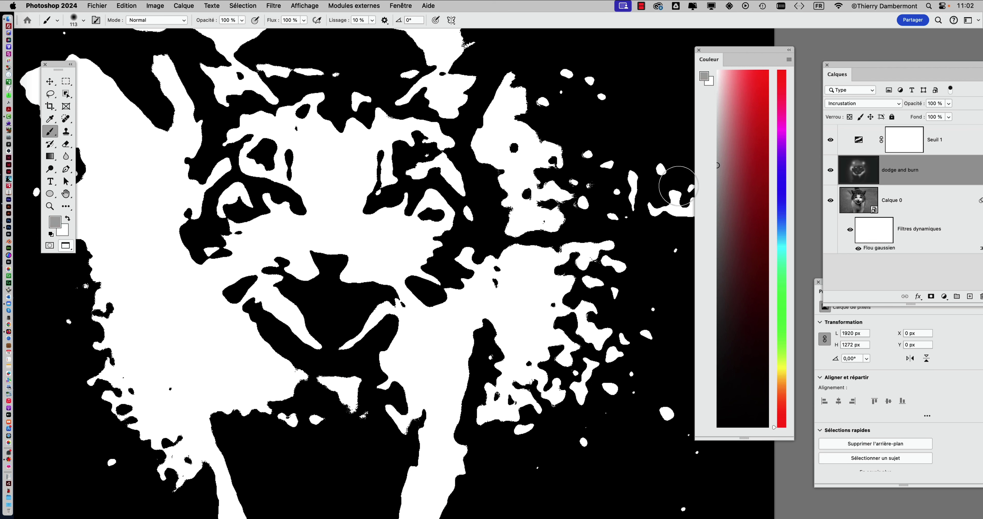
key(ctrl+z)
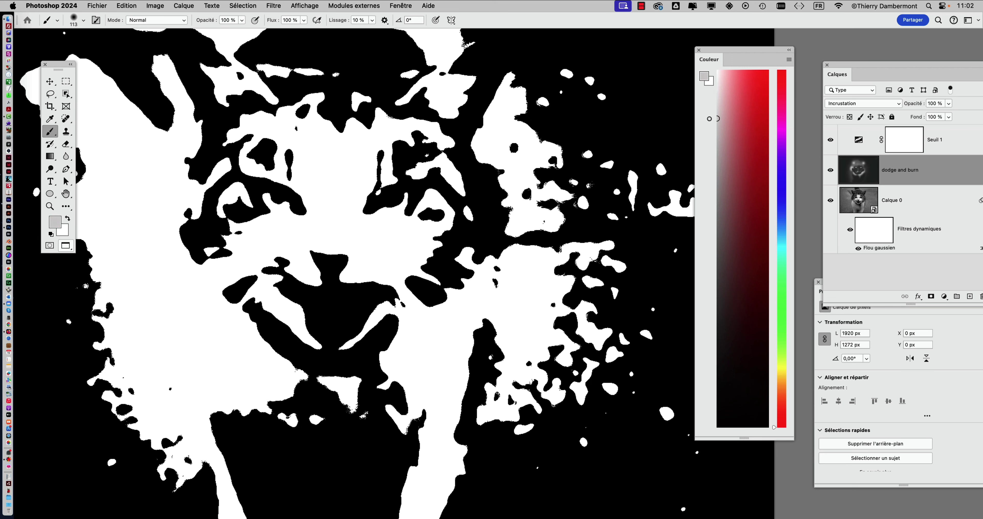
drag(498, 286, 490, 285)
mouse_move(325, 303)
mouse_down()
mouse_move(335, 320)
mouse_move(309, 322)
mouse_up()
drag(397, 175, 373, 193)
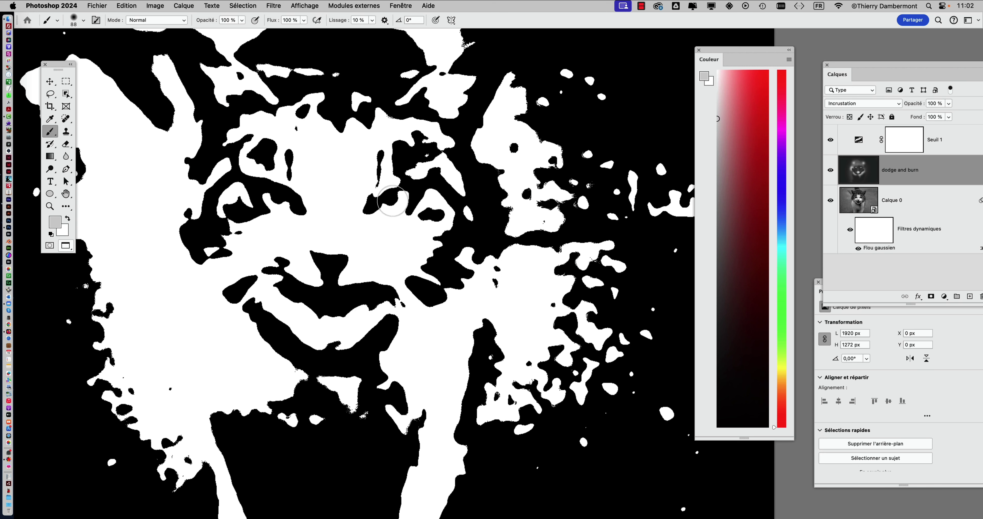
mouse_move(245, 208)
mouse_down()
mouse_move(266, 201)
mouse_move(229, 202)
mouse_up()
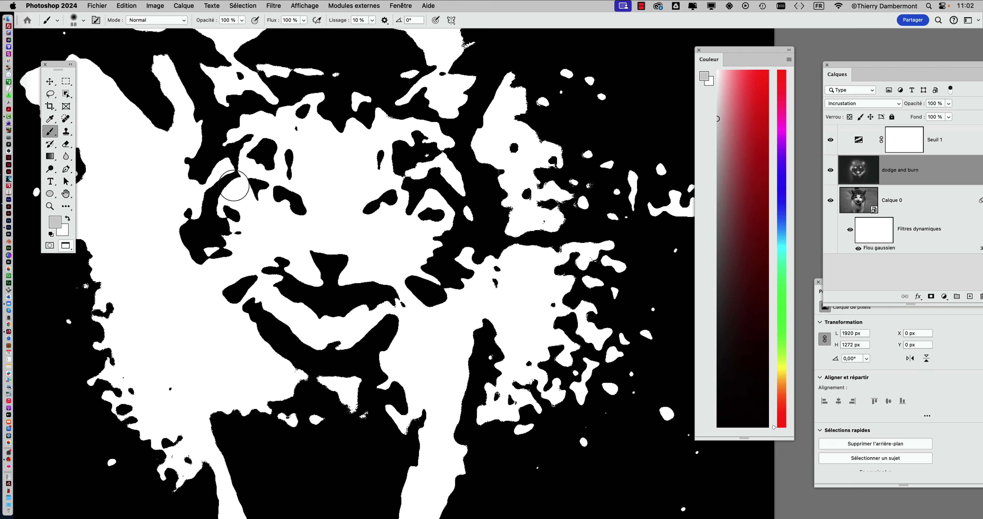
Enlarge and reshape the black eye shapes with a 137 px brush
drag(477, 254, 496, 255)
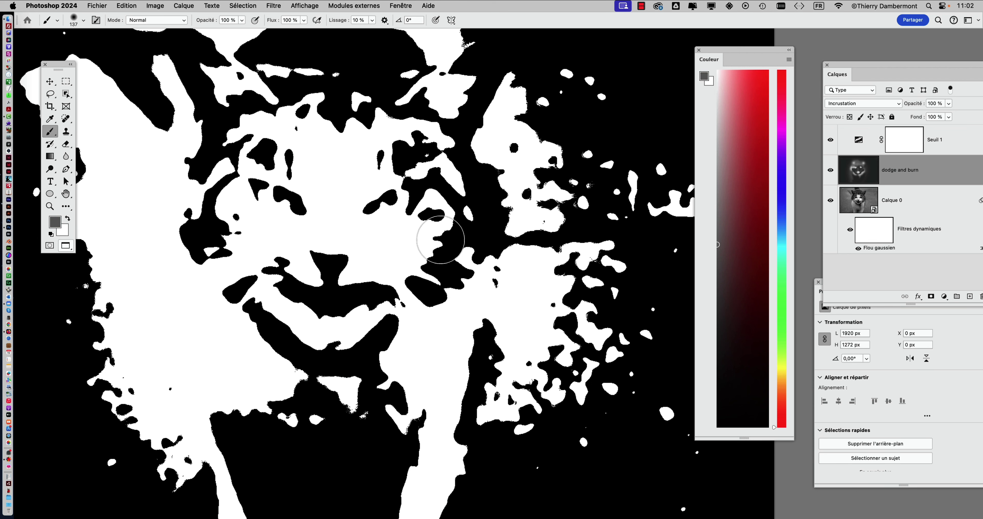
drag(310, 219, 280, 217)
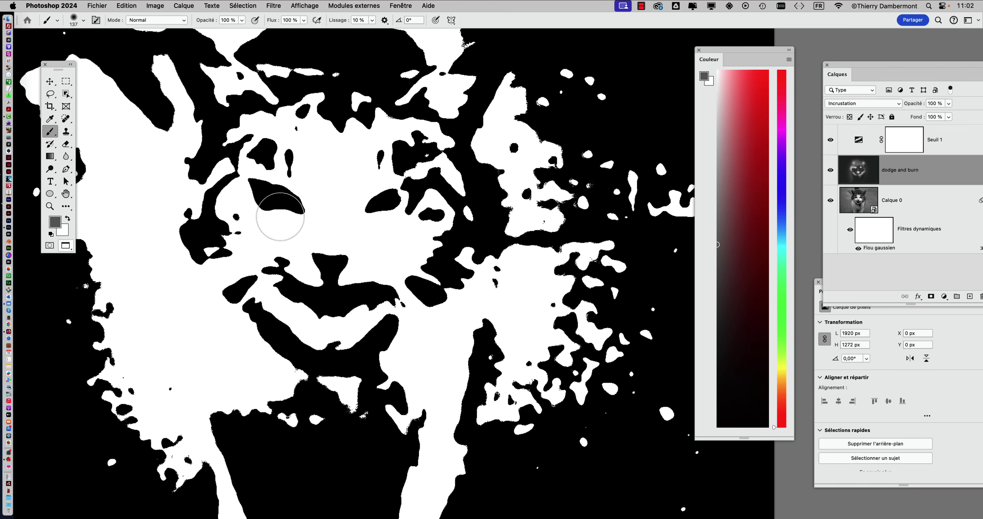
drag(405, 221, 395, 205)
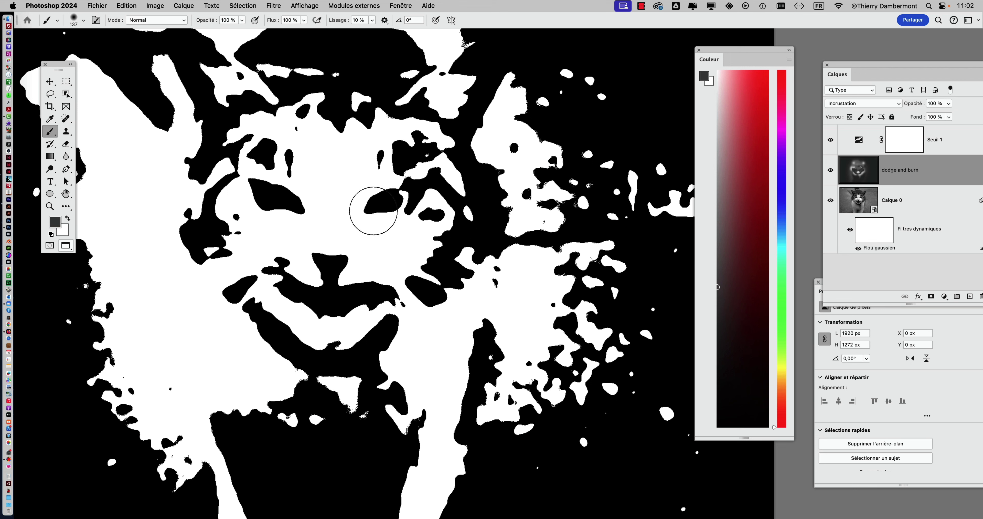
mouse_move(261, 203)
mouse_down()
mouse_move(280, 208)
mouse_move(248, 215)
mouse_up()
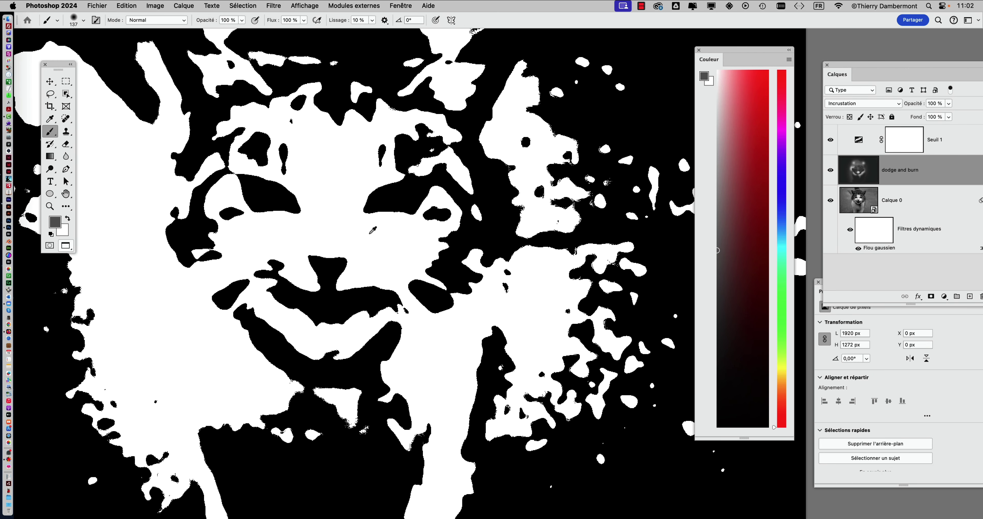
drag(369, 244, 337, 251)
key(super+plus)
drag(384, 241, 366, 241)
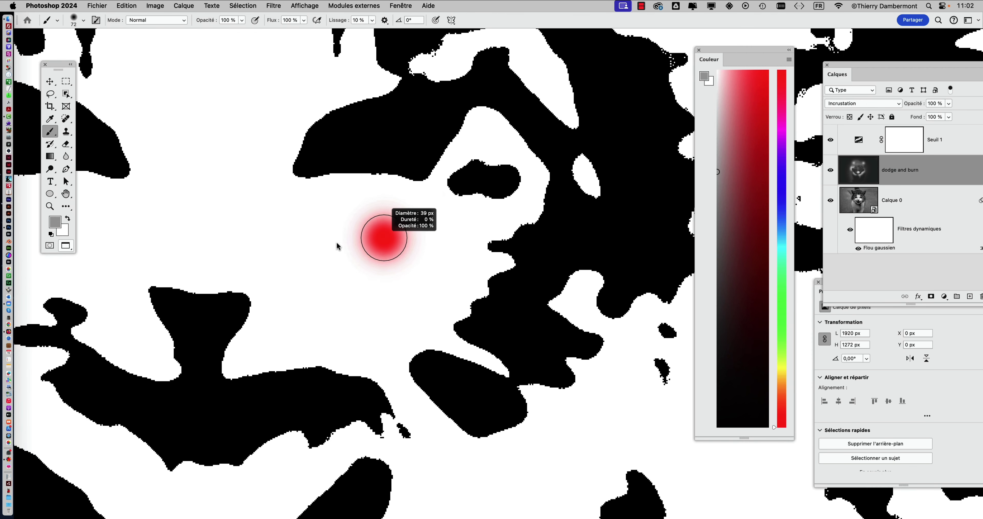
mouse_move(399, 116)
mouse_down()
mouse_move(417, 114)
mouse_move(400, 134)
mouse_up()
drag(362, 219, 557, 268)
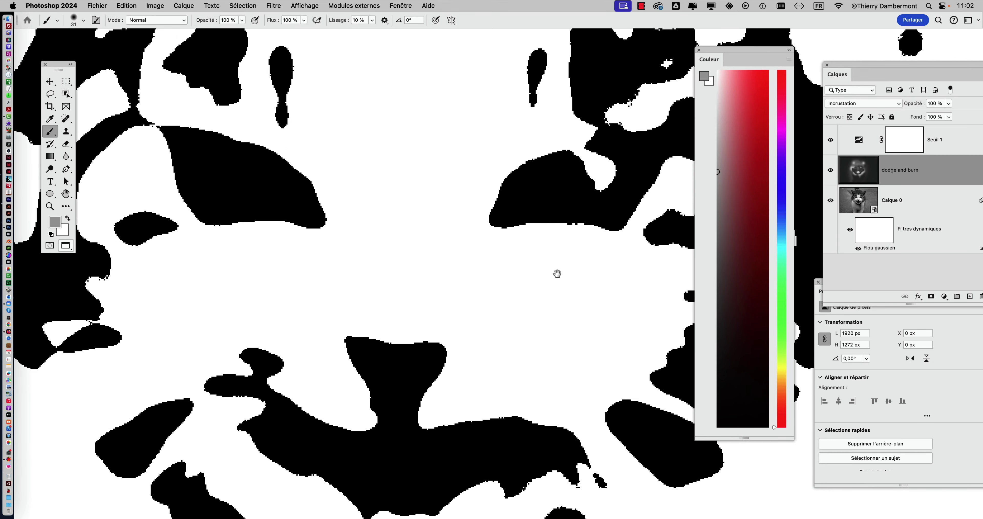
drag(209, 157, 219, 177)
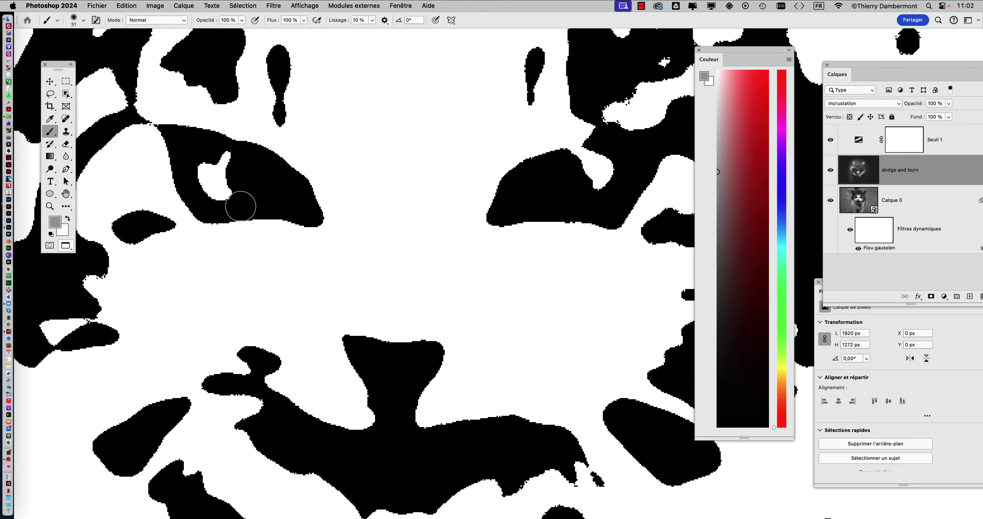
drag(241, 206, 264, 198)
scroll(370, 268, down, 1)
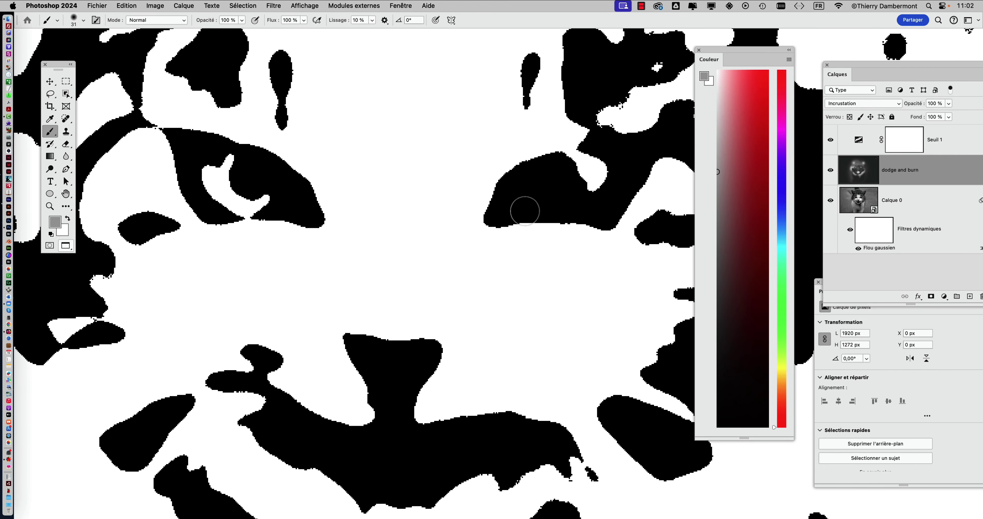
mouse_move(526, 208)
mouse_down()
mouse_move(515, 196)
mouse_move(577, 213)
mouse_up()
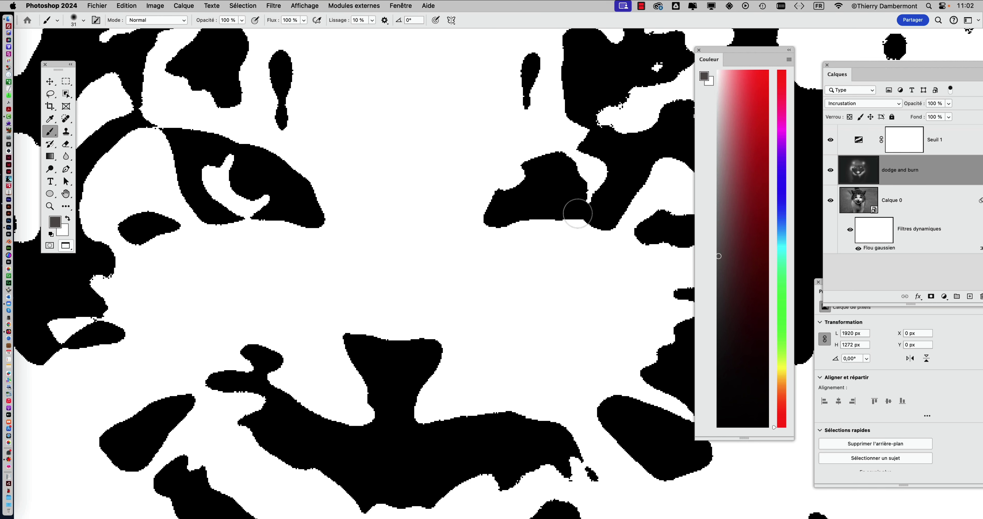
scroll(488, 268, down, 1)
scroll(490, 269, down, 1)
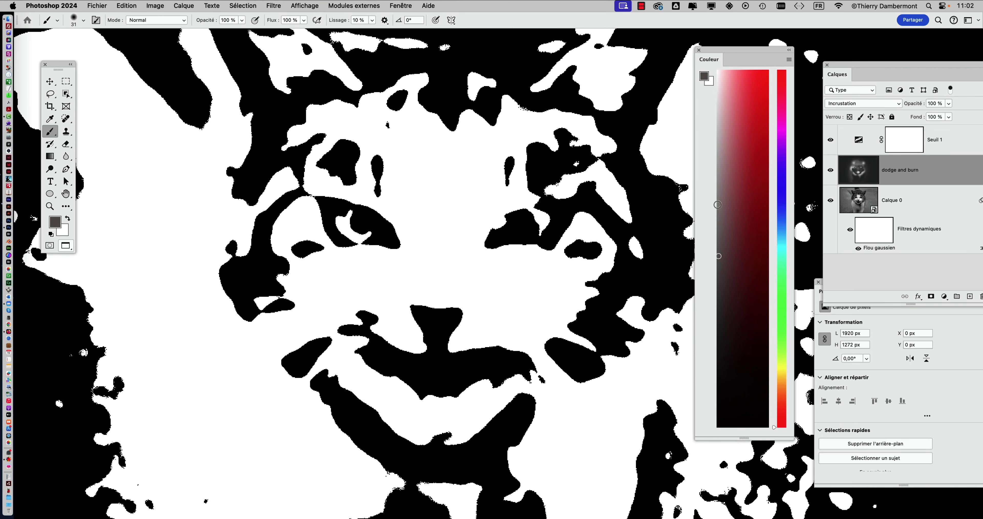
drag(548, 267, 564, 267)
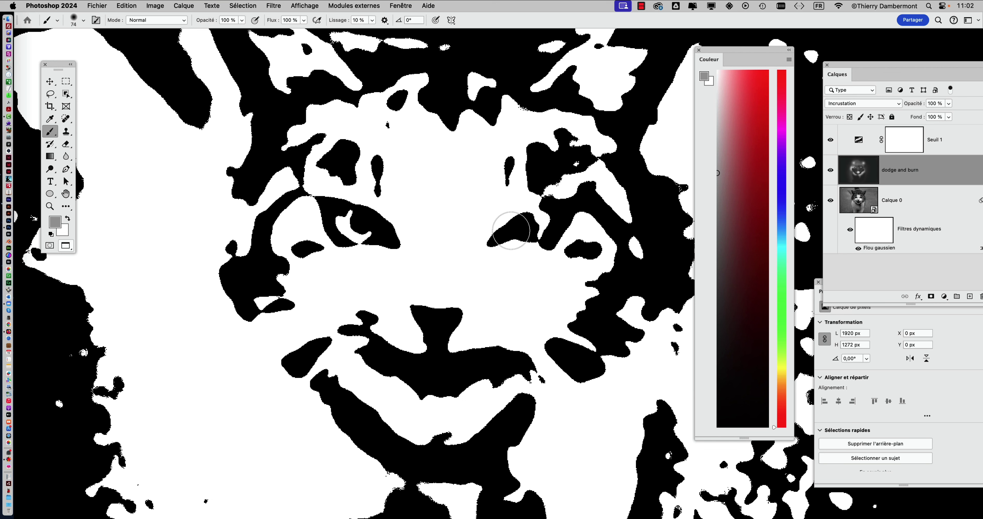
mouse_move(541, 222)
mouse_down()
mouse_move(549, 255)
mouse_move(576, 250)
mouse_up()
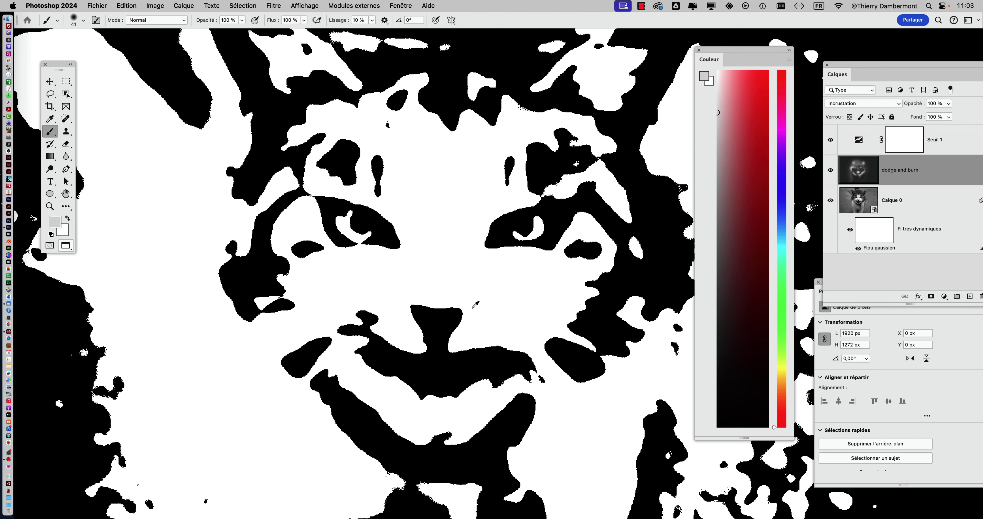
With a 172 px light-grey brush, whiten dark patches on the forehead, both ears and beside the nose
scroll(447, 221, up, 2)
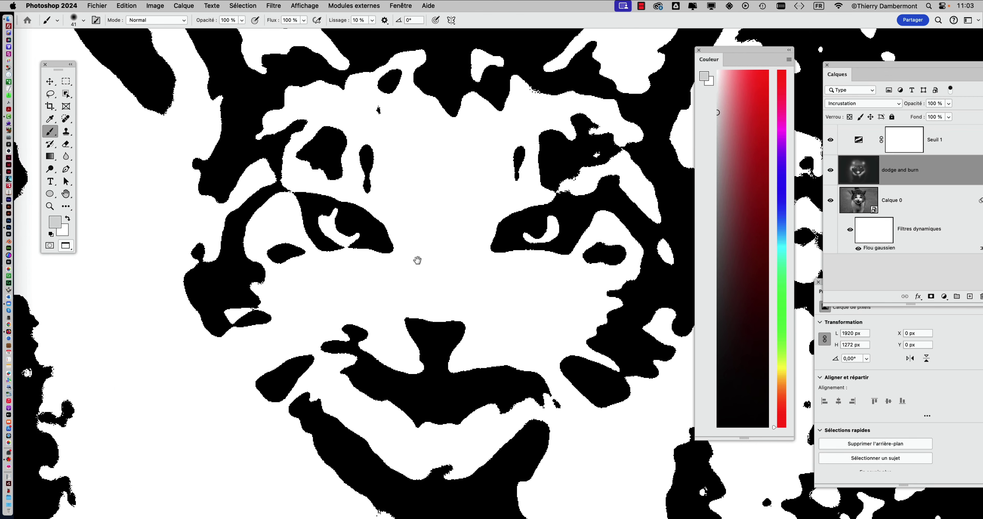
scroll(417, 260, down, 2)
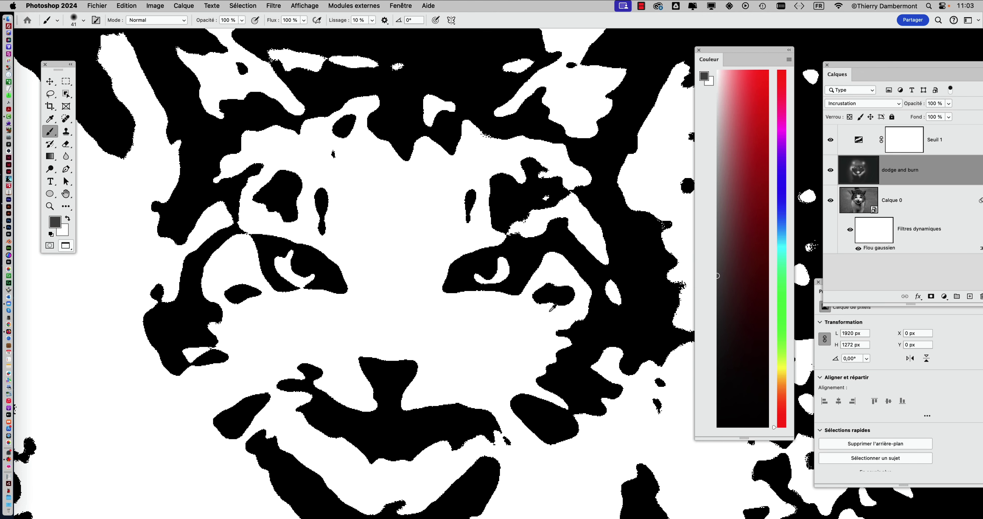
drag(509, 329, 559, 329)
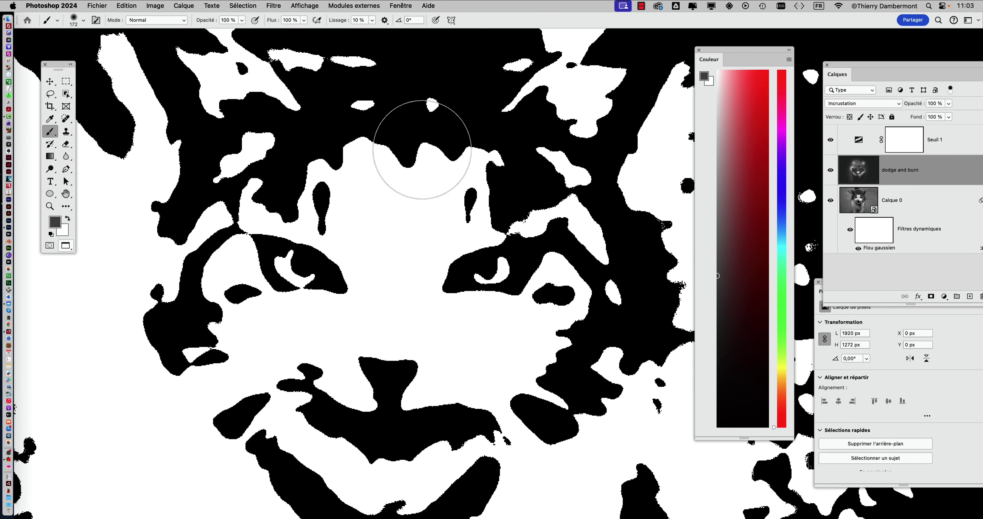
drag(237, 161, 244, 145)
scroll(267, 152, down, 2)
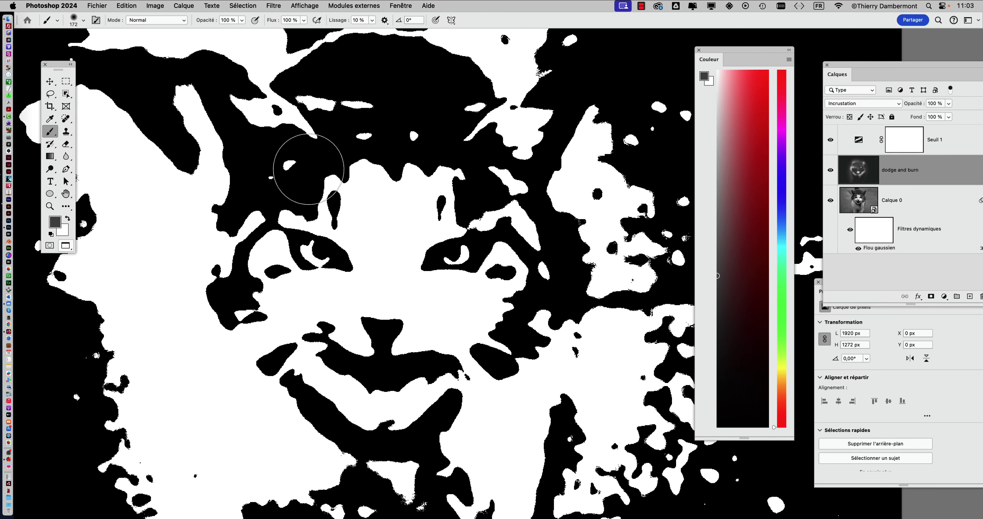
drag(263, 149, 211, 83)
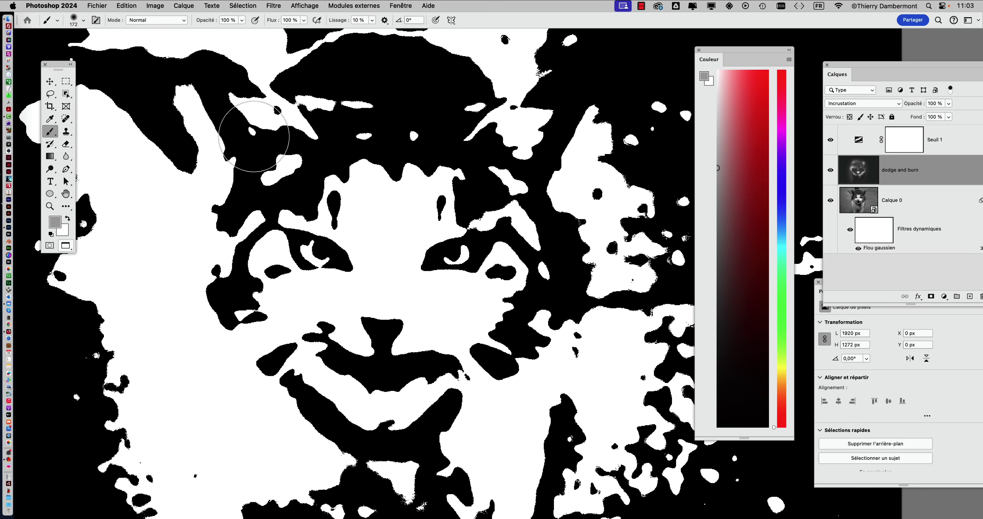
drag(579, 129, 567, 88)
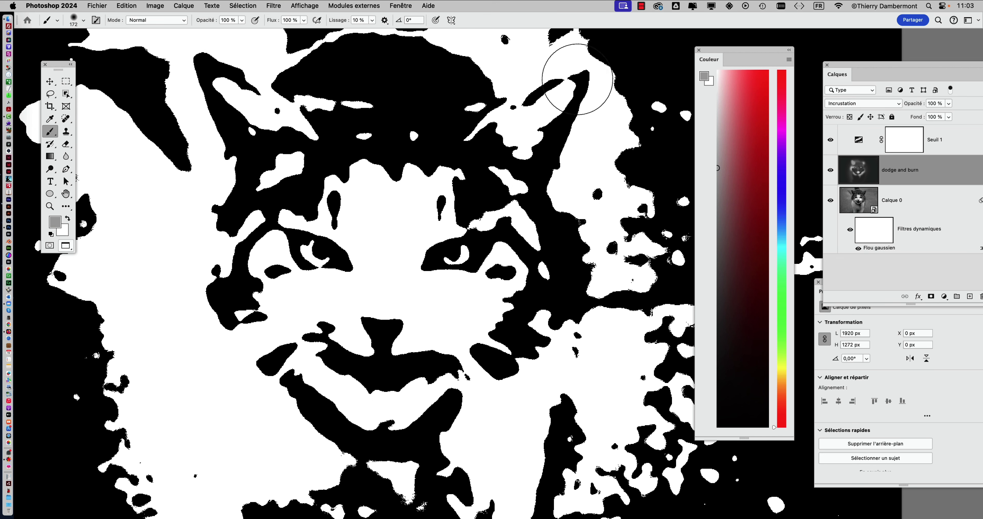
drag(366, 160, 433, 154)
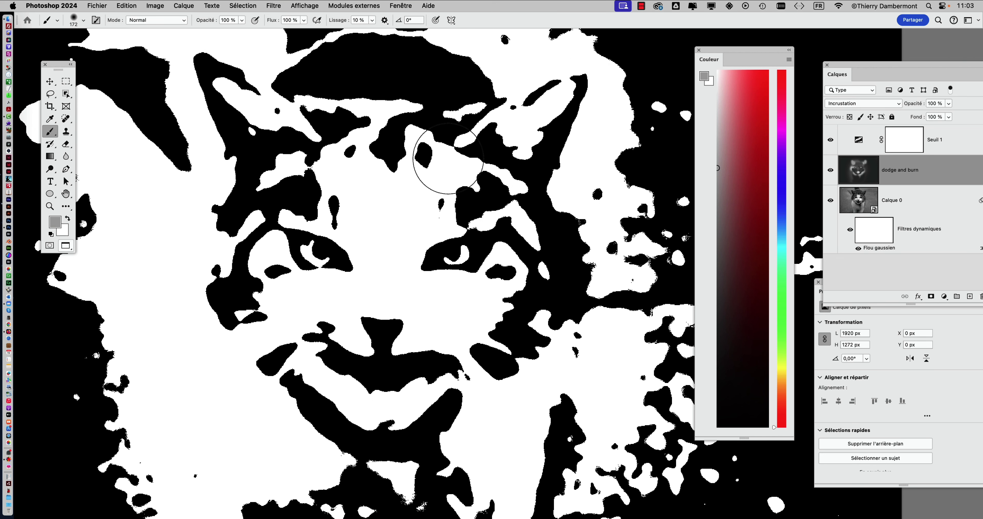
mouse_move(292, 268)
mouse_down()
mouse_move(191, 294)
mouse_move(213, 308)
mouse_up()
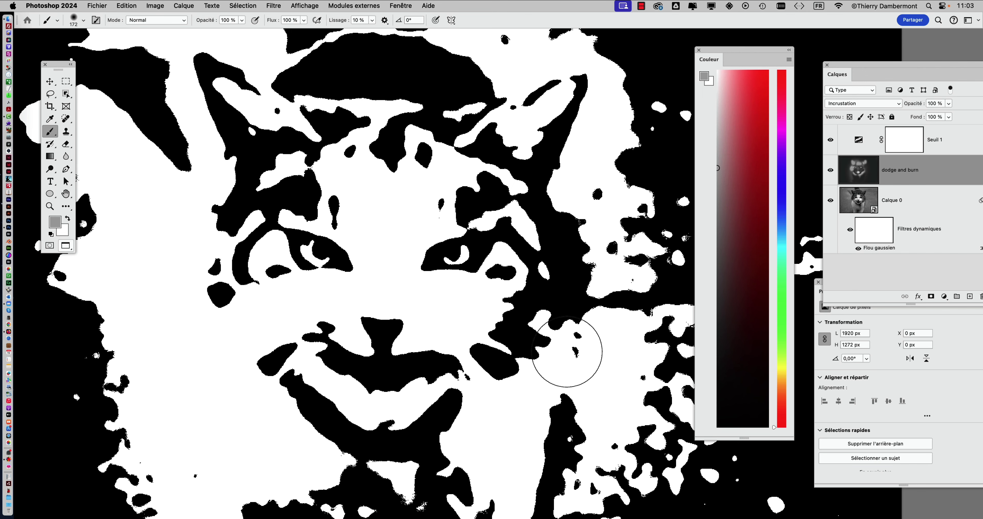
mouse_move(566, 351)
mouse_down()
mouse_move(520, 361)
mouse_move(554, 347)
mouse_up()
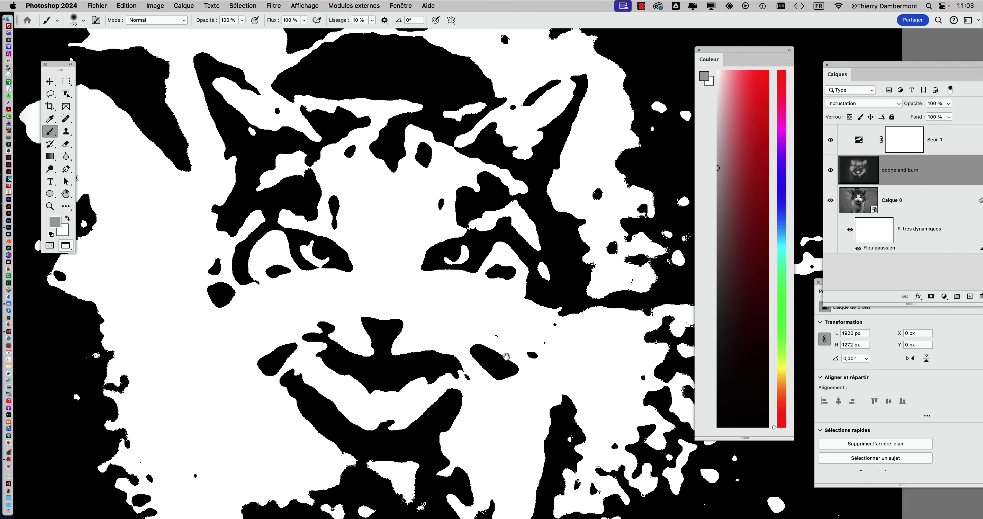
scroll(554, 348, down, 5)
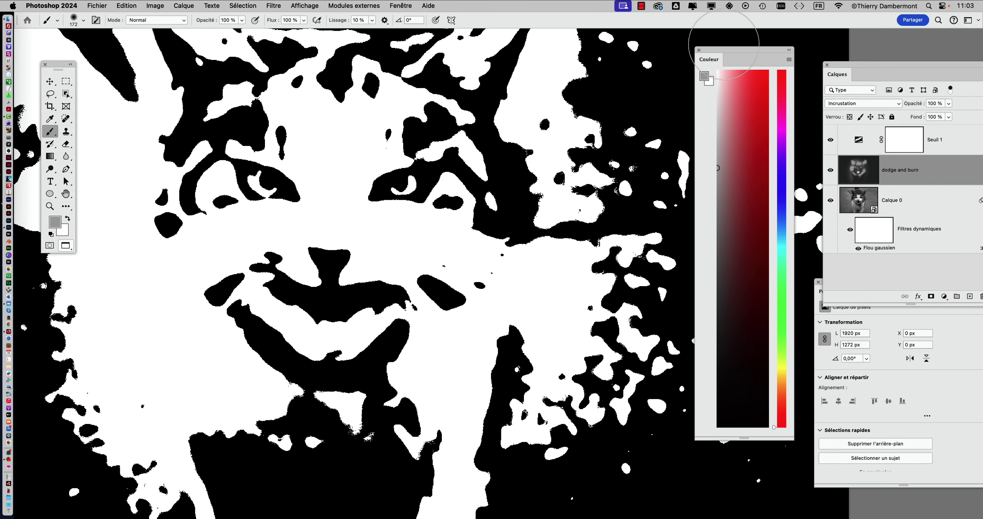
mouse_move(722, 52)
mouse_down()
mouse_move(607, 54)
mouse_move(618, 55)
mouse_move(164, 258)
mouse_move(153, 280)
mouse_move(615, 257)
mouse_move(561, 259)
mouse_up()
Duplicate the dodge and burn layer, hide the original, and select dodge and burn copie
drag(845, 68, 659, 78)
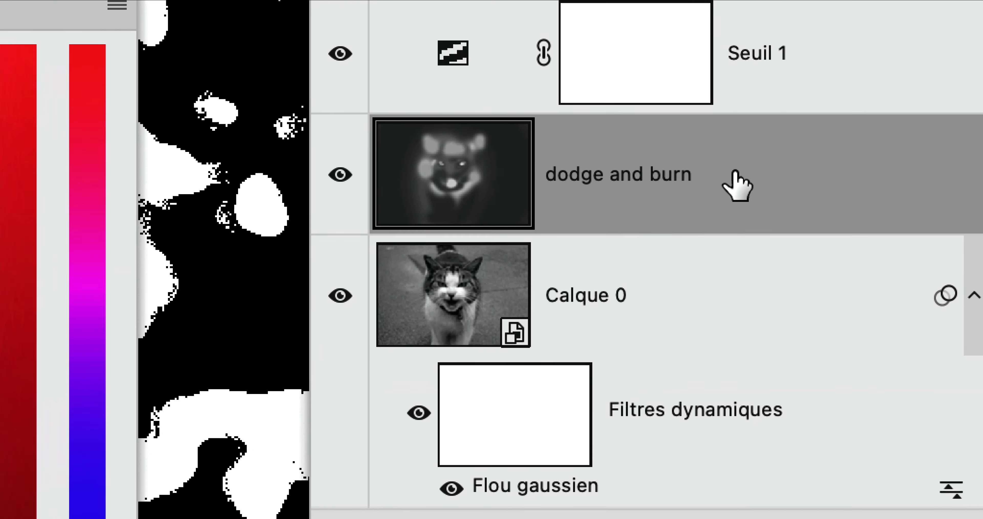
drag(740, 183, 852, 488)
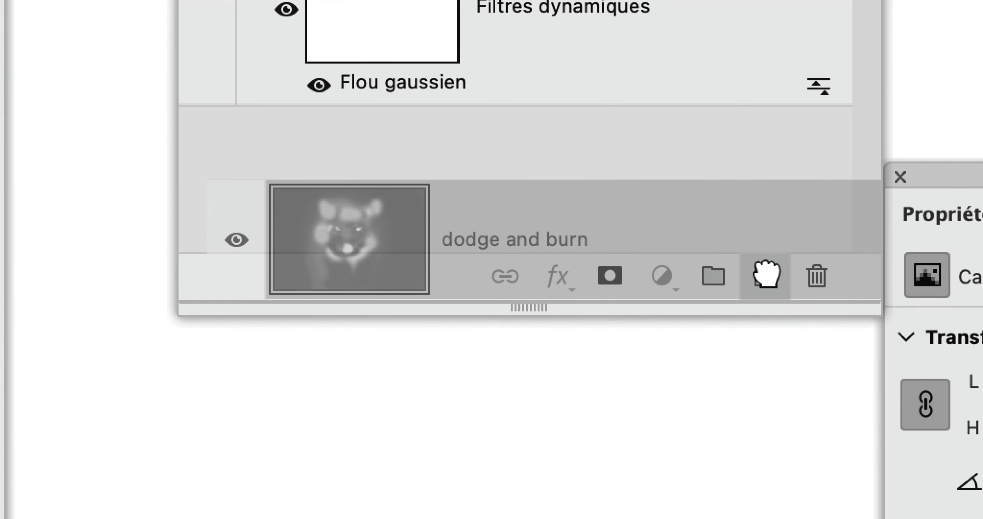
drag(759, 233, 794, 431)
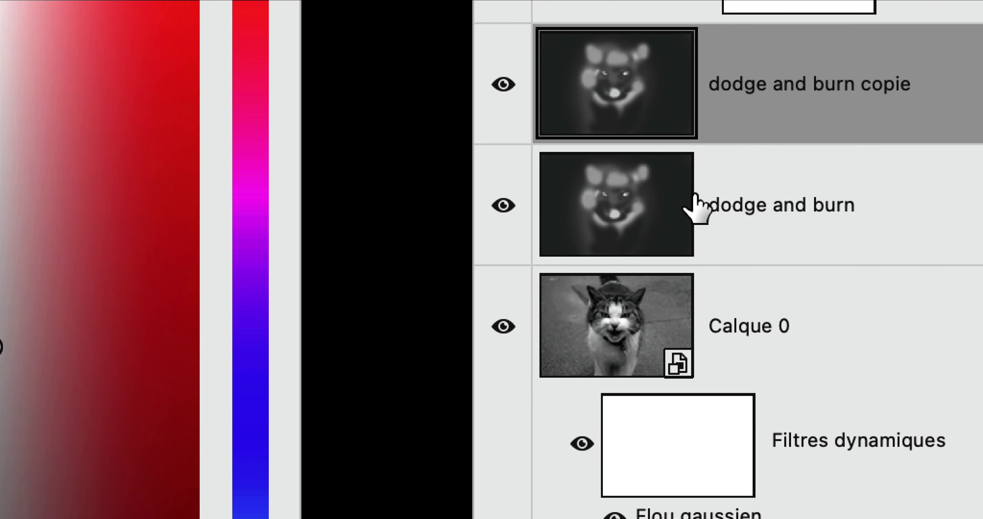
click(658, 208)
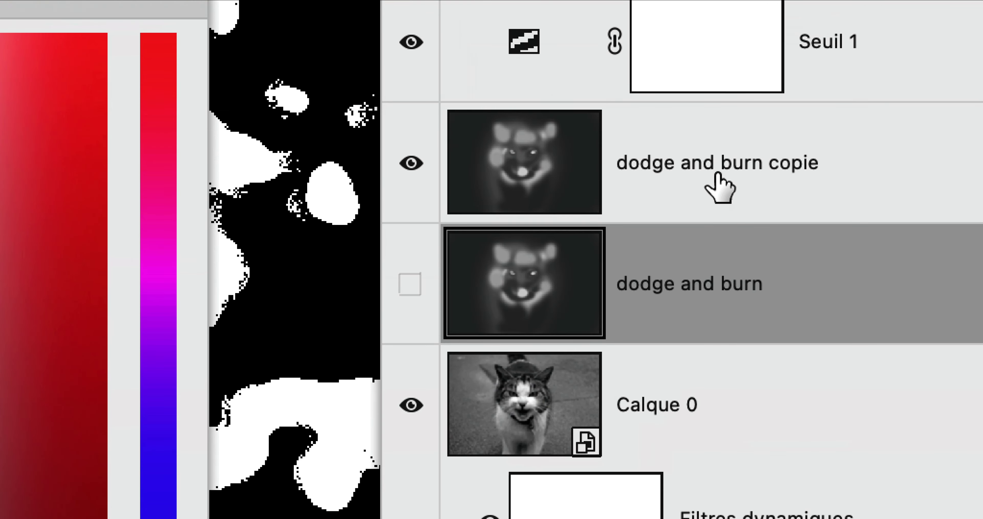
click(717, 176)
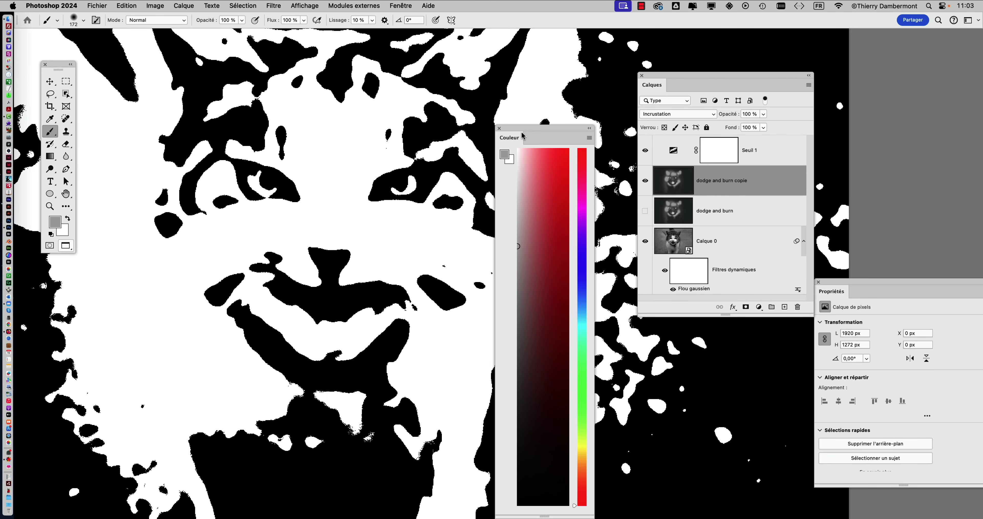
Darken both cheeks and the area around the mouth with dark grey
drag(523, 135, 577, 323)
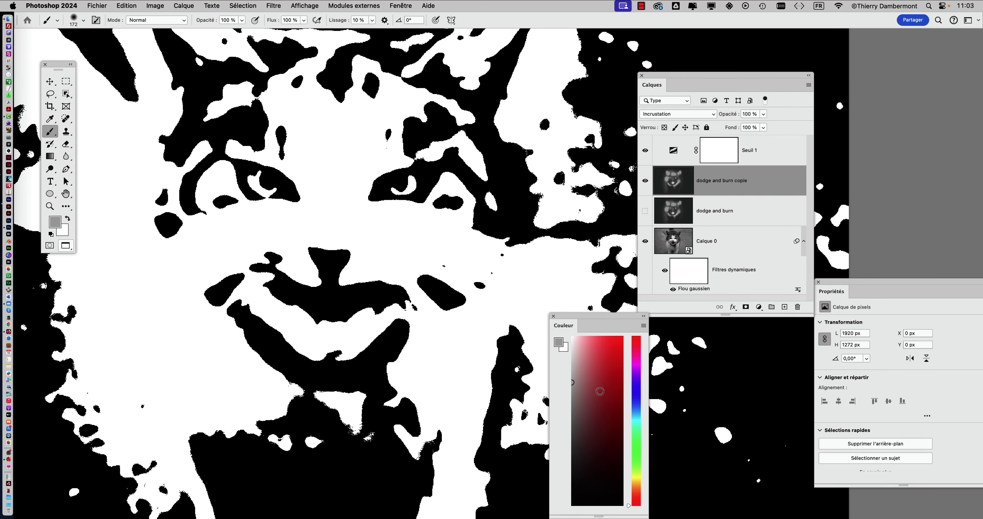
drag(660, 75, 781, 76)
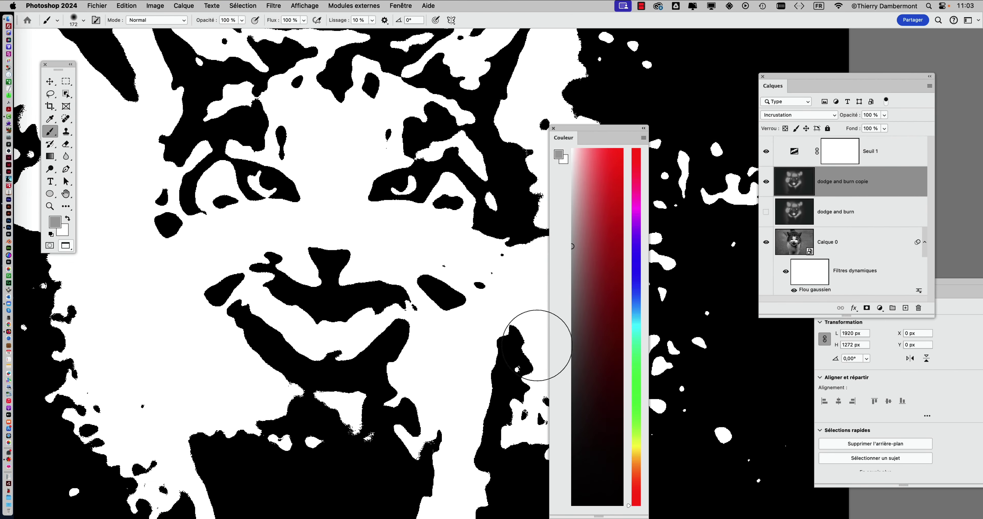
drag(579, 131, 643, 67)
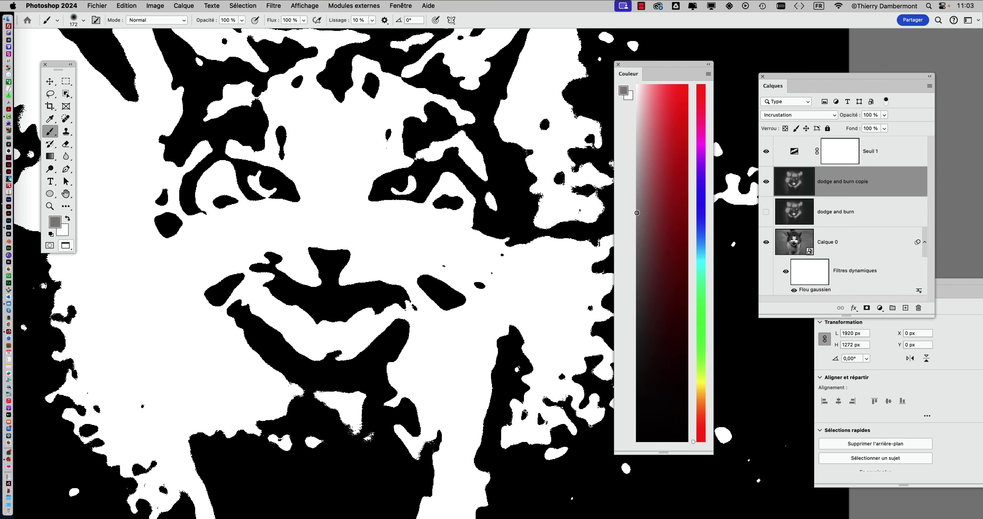
drag(439, 267, 466, 308)
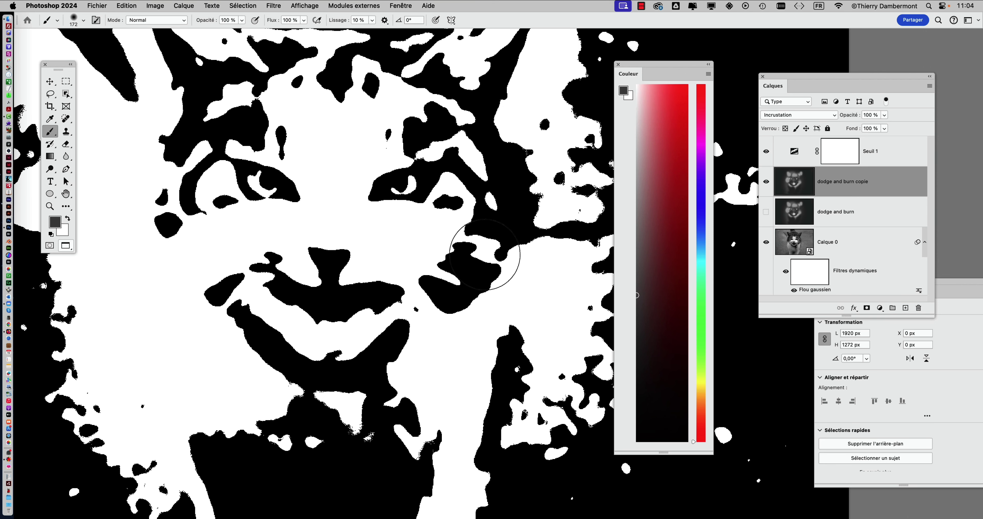
drag(191, 213, 172, 267)
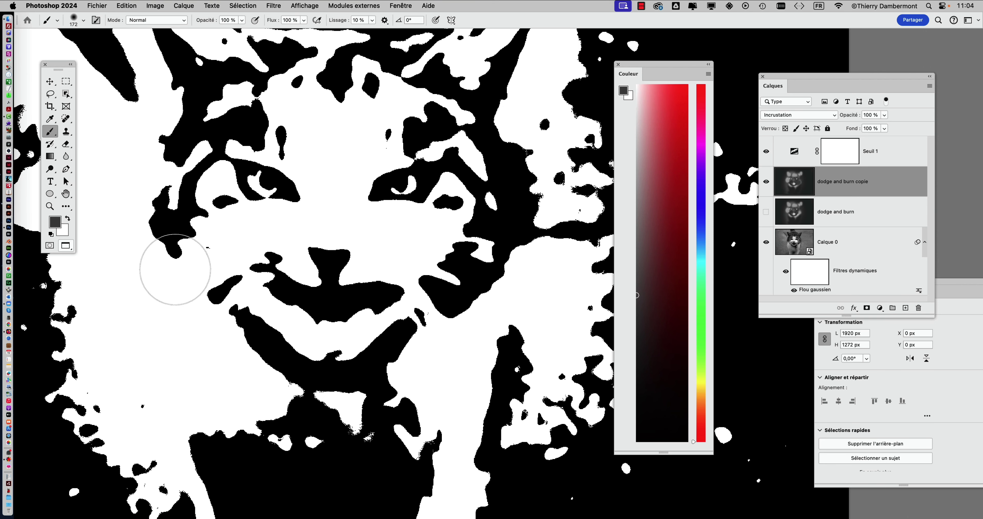
drag(639, 329, 636, 343)
drag(252, 285, 220, 285)
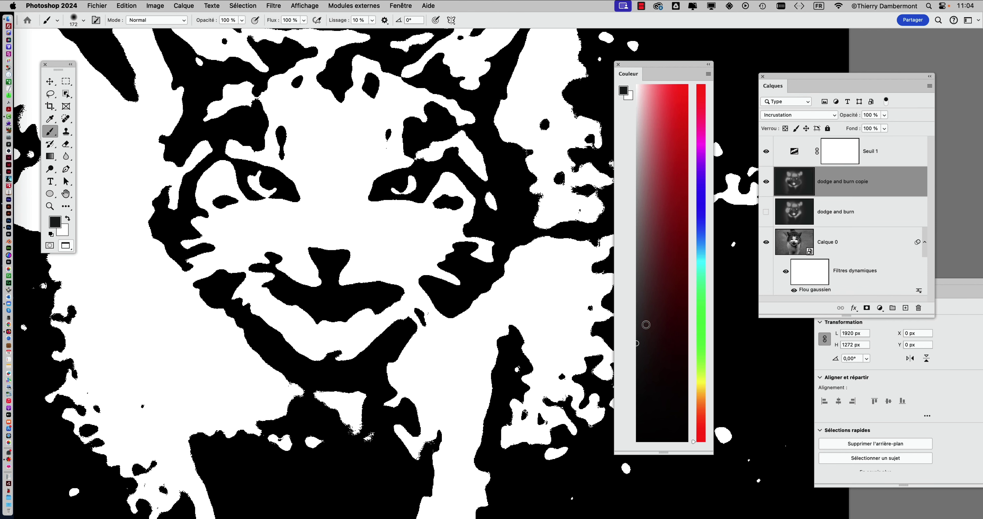
Paint a white tongue shape into the cat's mouth
scroll(493, 375, up, 2)
click(637, 191)
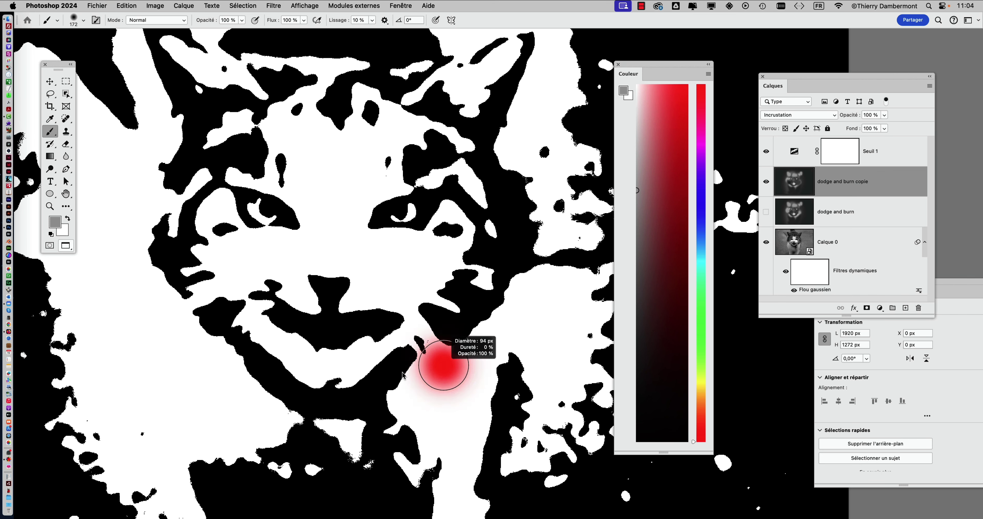
mouse_move(307, 358)
mouse_down()
mouse_move(302, 379)
mouse_move(346, 388)
mouse_up()
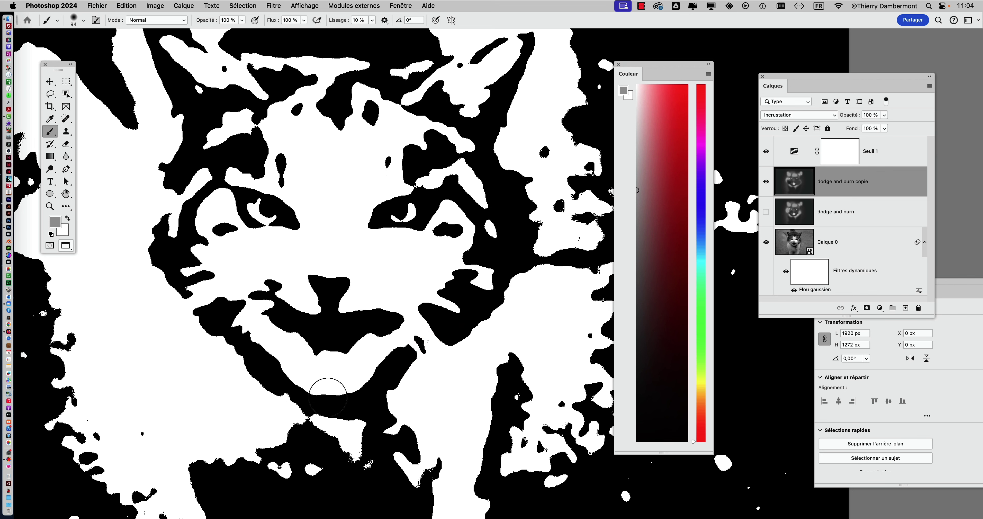
click(632, 126)
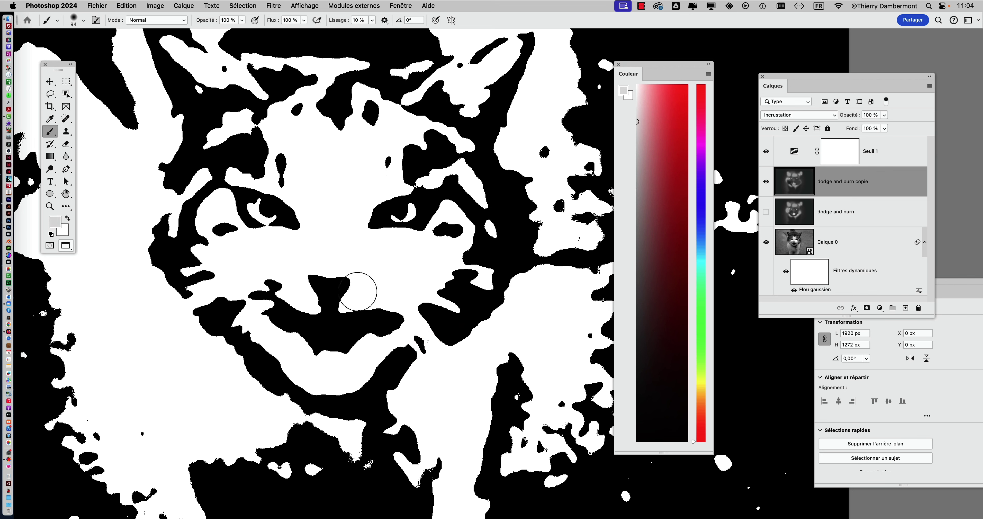
At about 31 px, whiten a notch in the nose and black areas beside the nose and mouth
drag(388, 294, 359, 298)
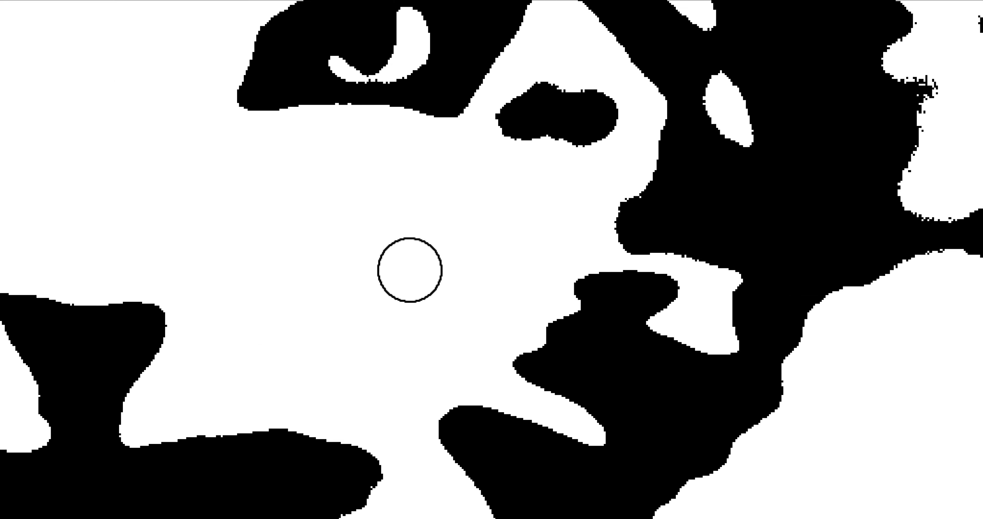
drag(410, 270, 409, 270)
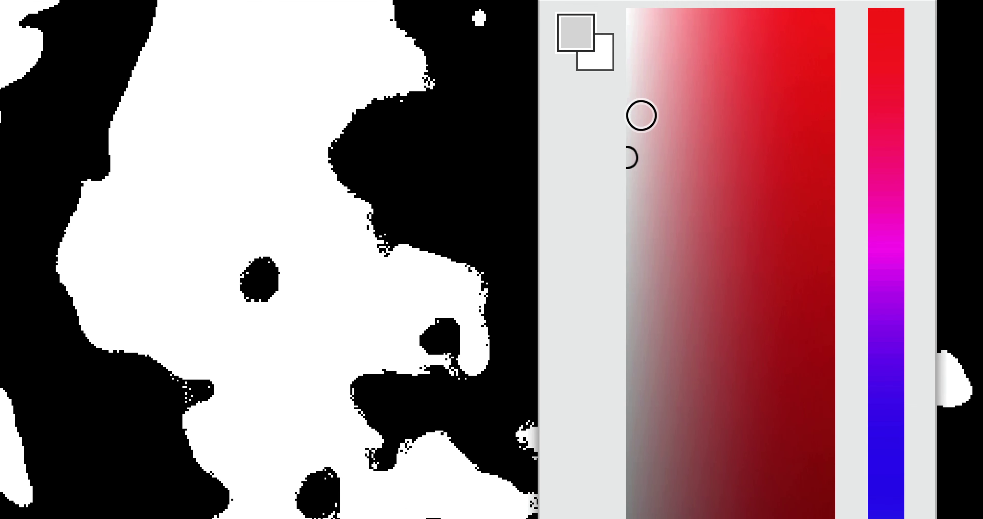
drag(638, 125, 643, 309)
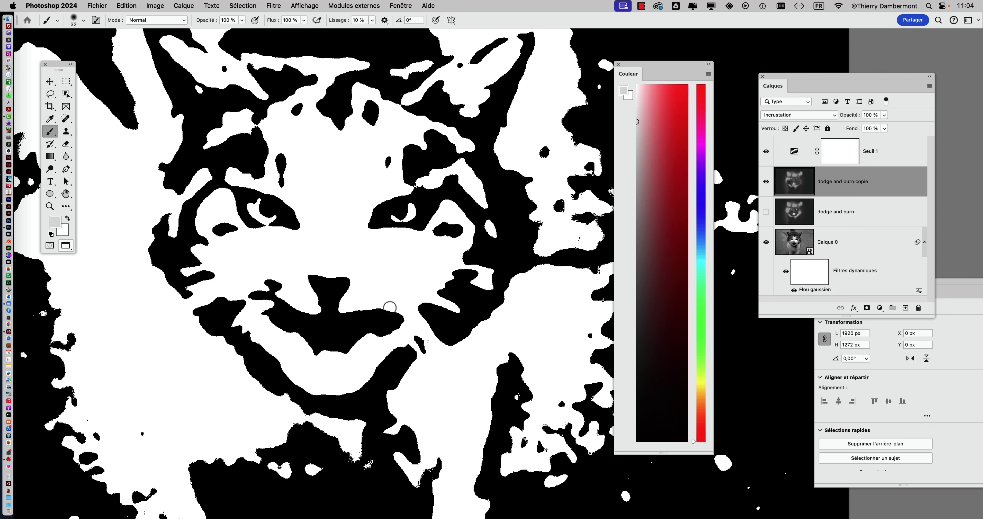
drag(327, 287, 329, 324)
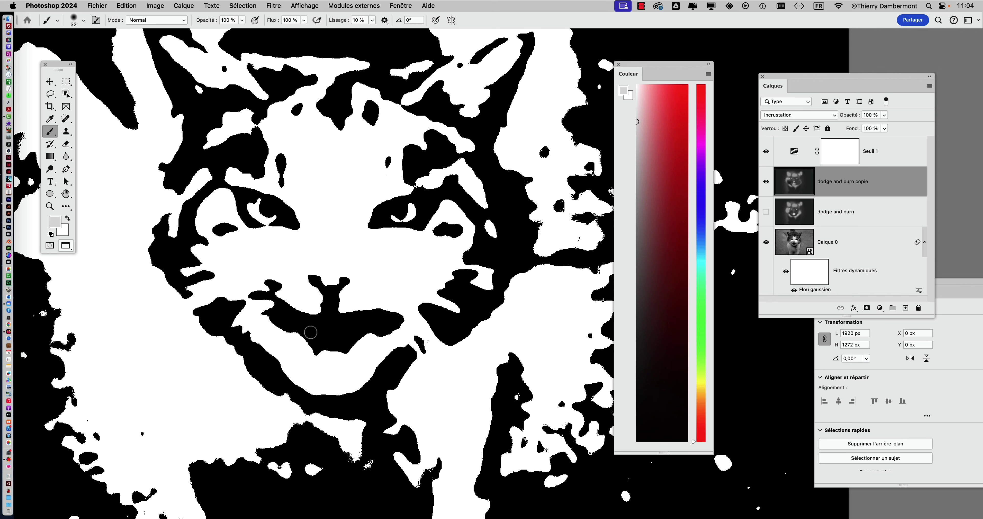
drag(313, 348, 297, 346)
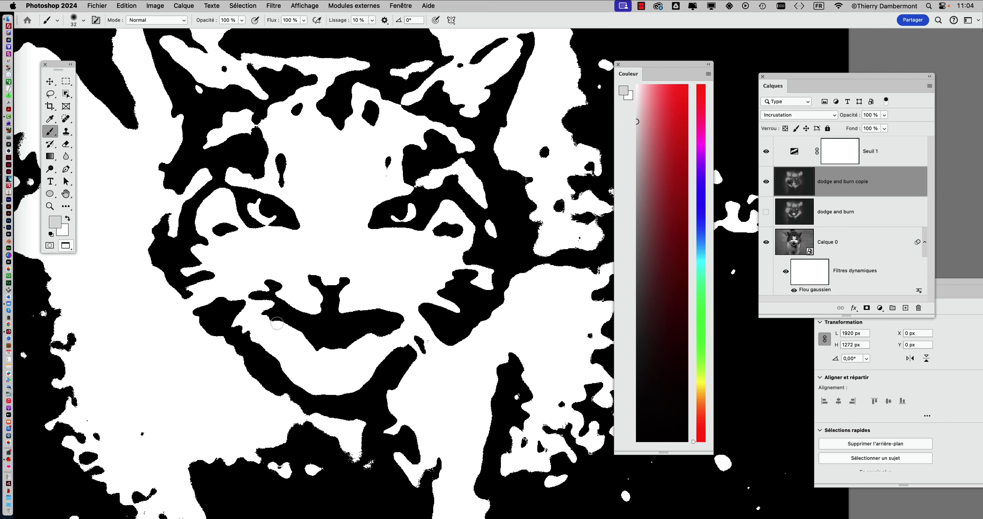
drag(385, 338, 359, 317)
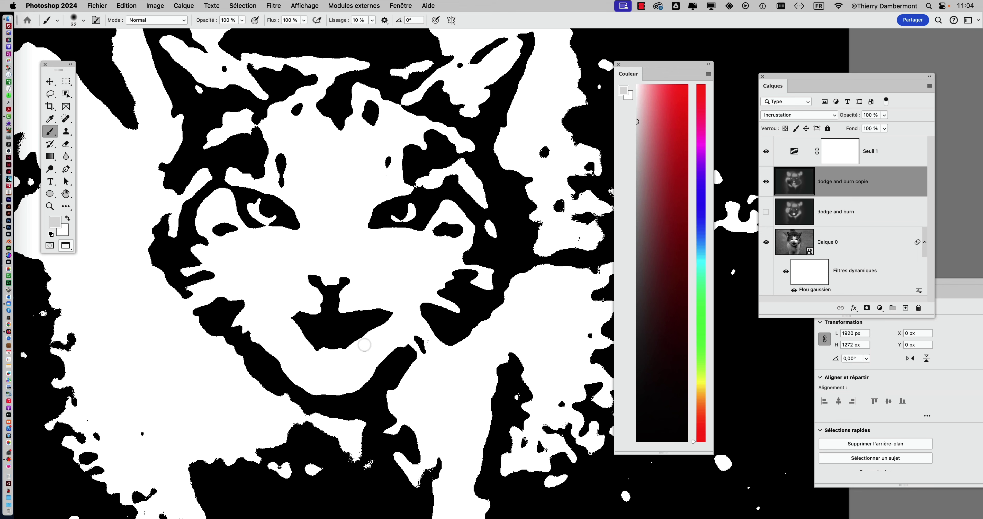
Enlarge the brush to about 108 px
drag(434, 358, 437, 357)
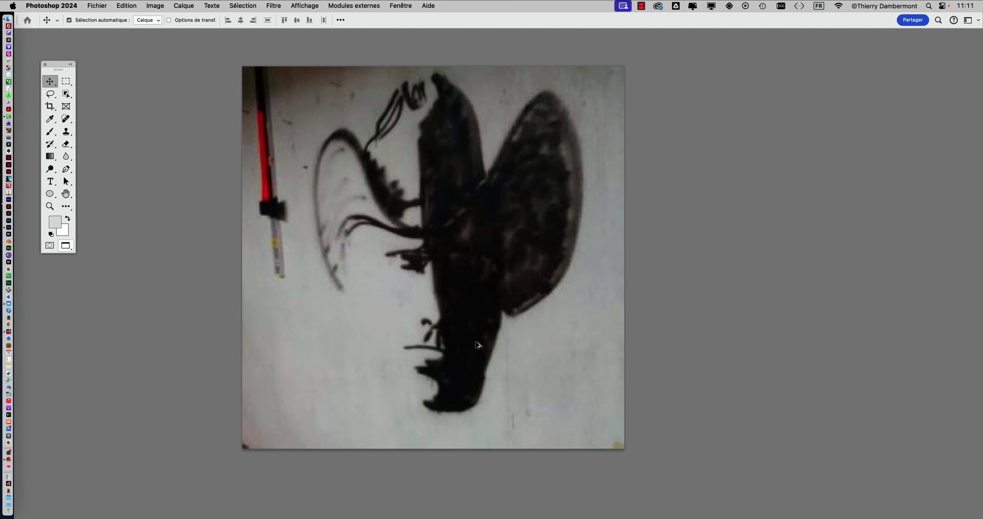
Close the Sans titre-1 document without saving, returning to the black-and-white cat stencil
scroll(478, 346, down, 2)
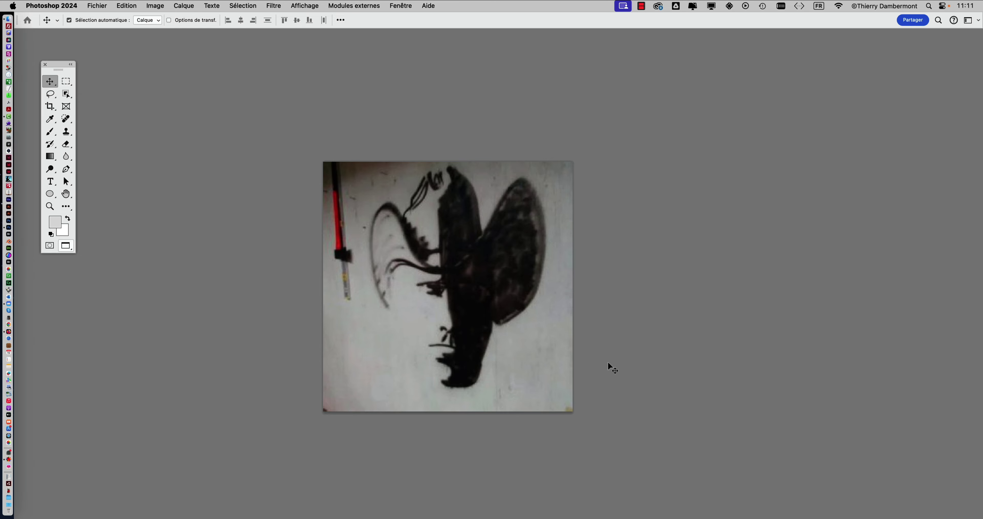
key(super+q)
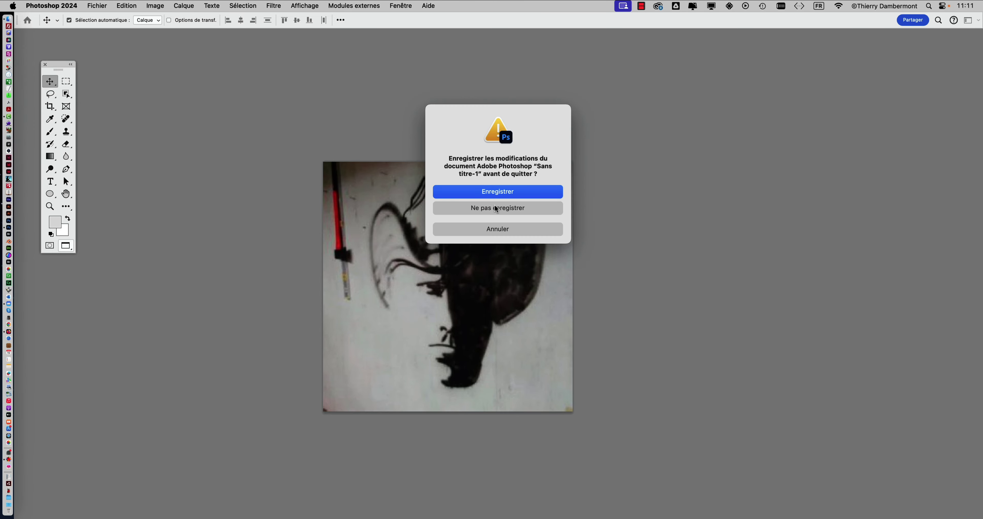
click(496, 208)
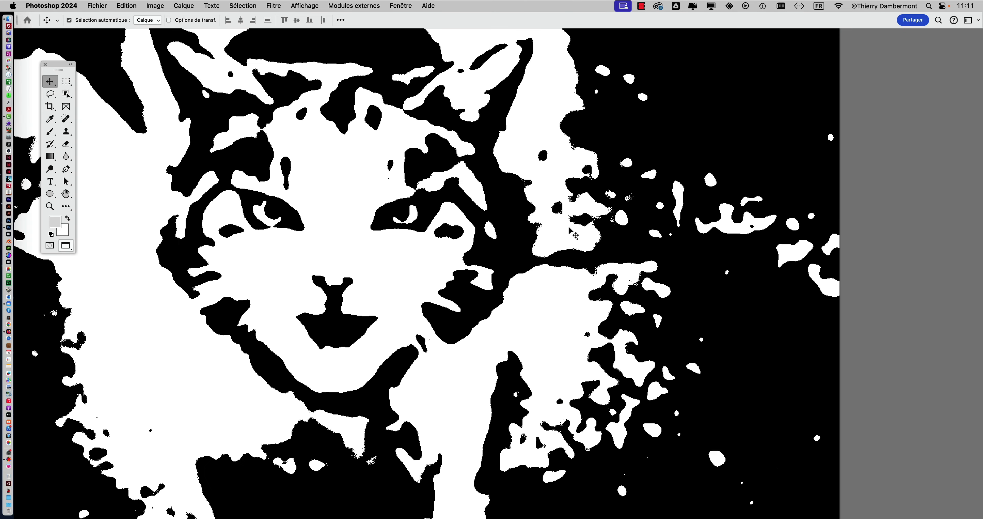
Bring Photoshop back to the front with the whole cat stencil in view
scroll(492, 272, down, 3)
scroll(494, 272, down, 1)
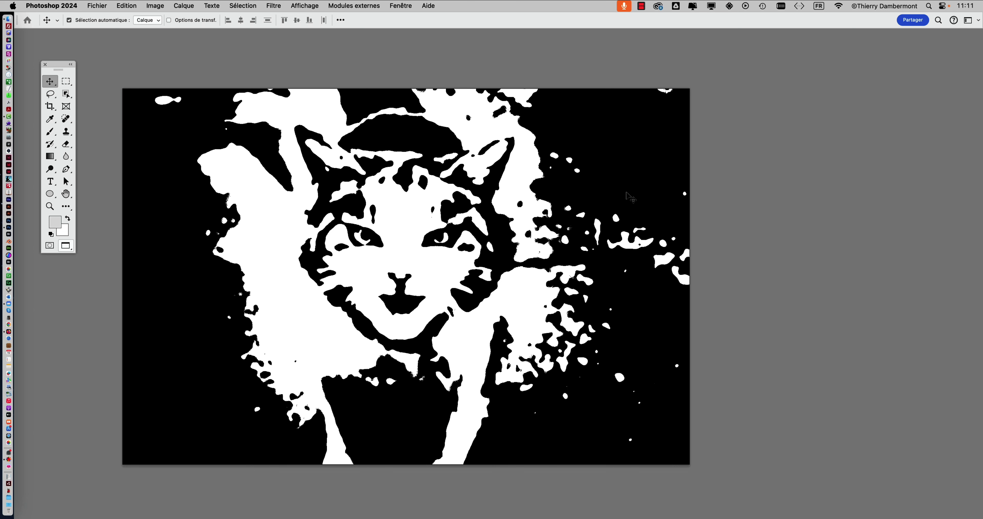
key(super+Tab)
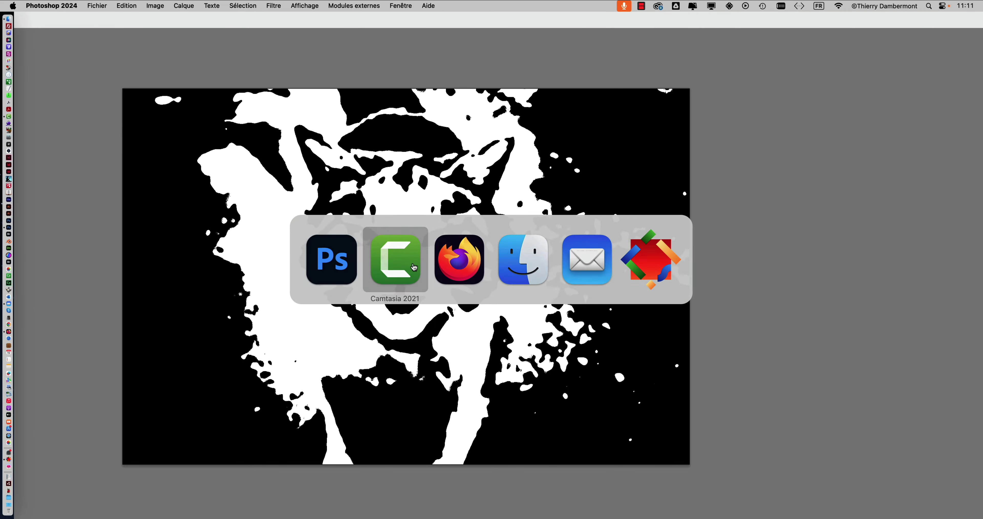
click(646, 198)
Show the Calques panel, moved beside the image and enlarged to list all four layers
click(401, 6)
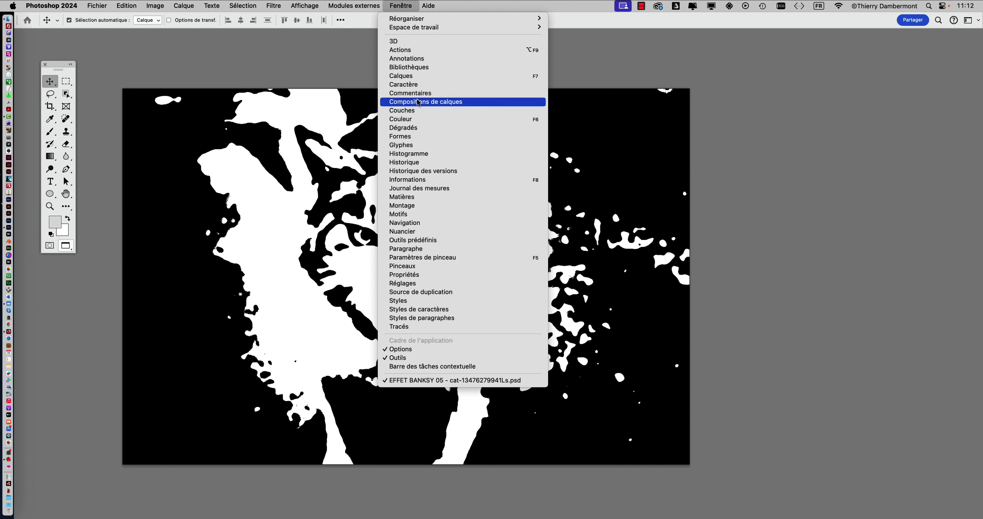
click(416, 76)
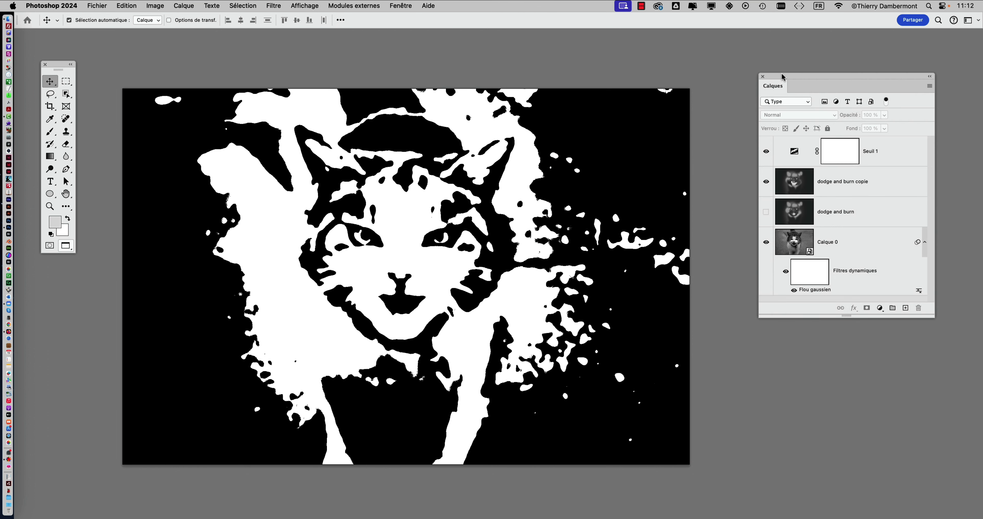
drag(781, 76, 694, 73)
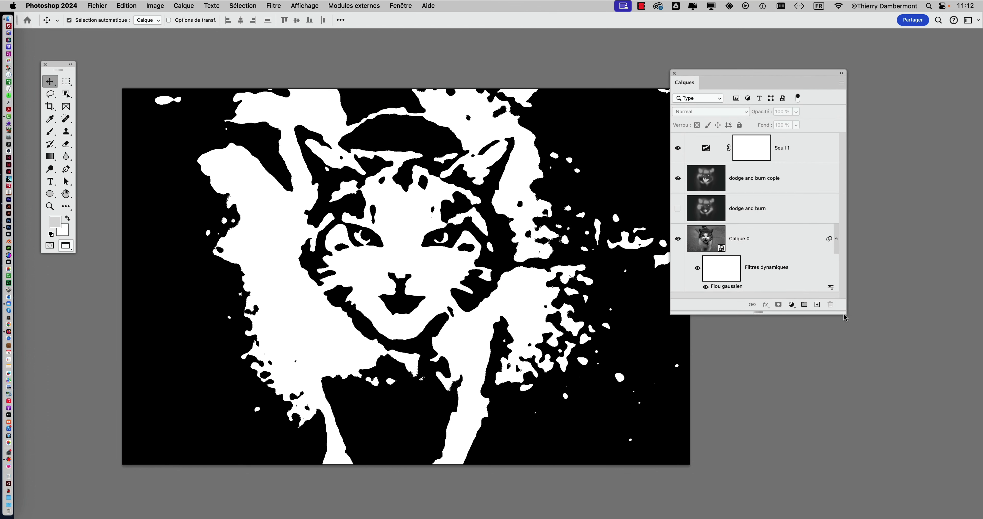
drag(844, 317, 863, 362)
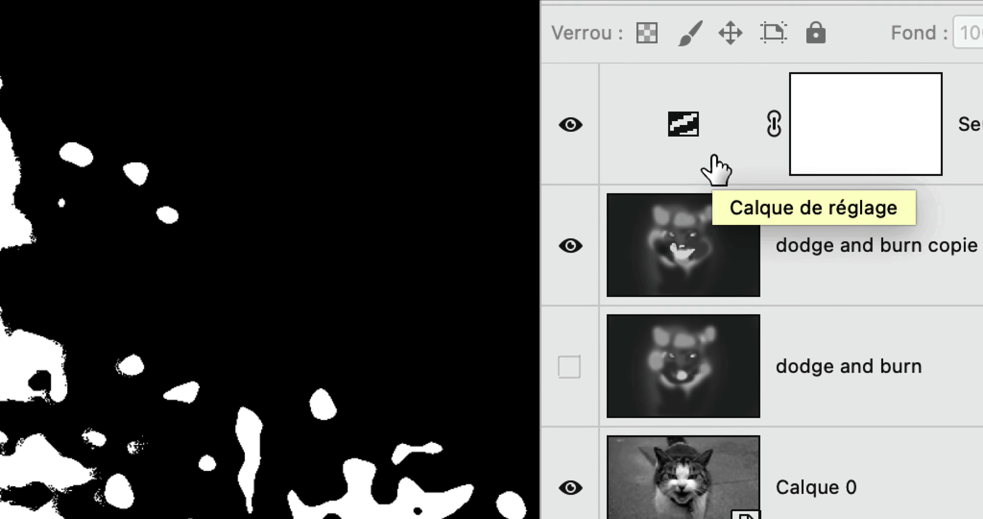
Select Seuil 1 and add a new empty layer, Calque 1, above it
click(713, 157)
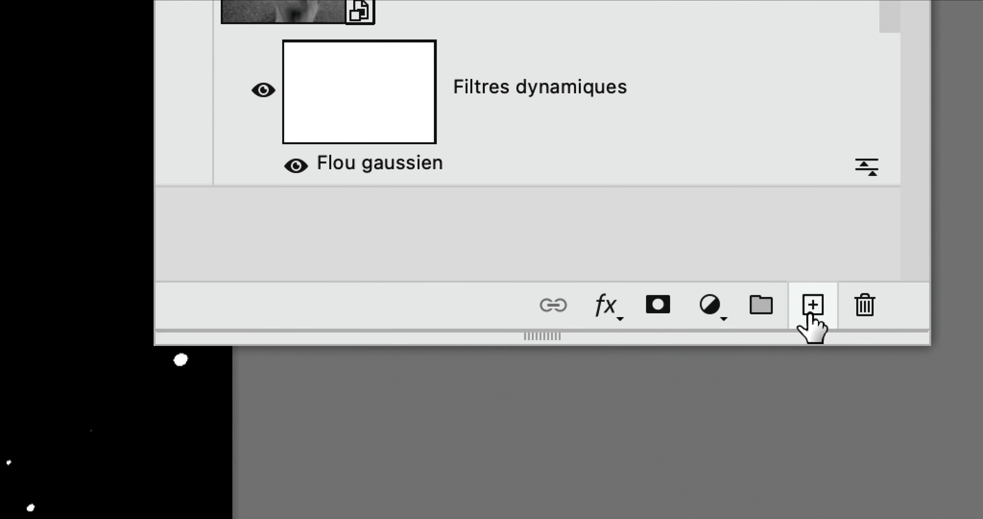
click(810, 316)
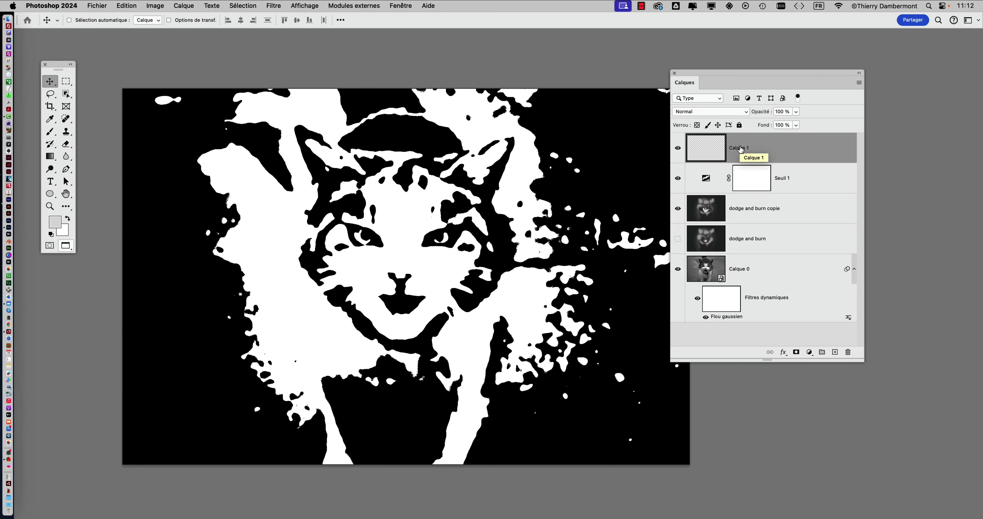
Switch to the Brush tool with default colours swapped so white is the foreground
click(56, 137)
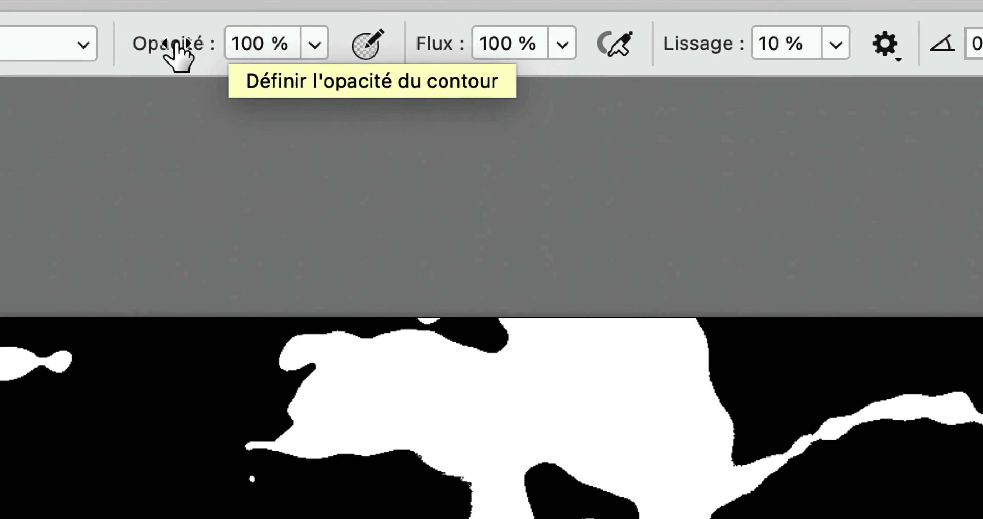
click(53, 215)
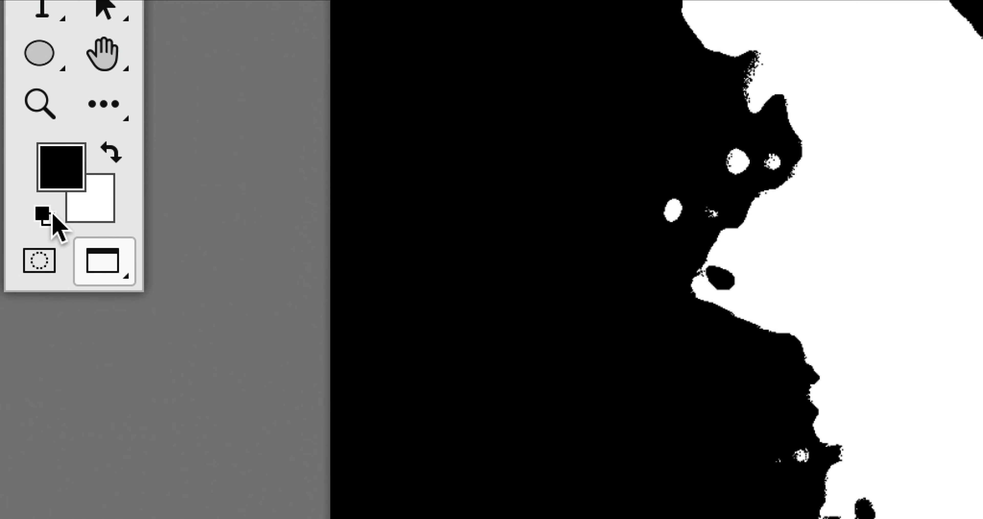
click(110, 152)
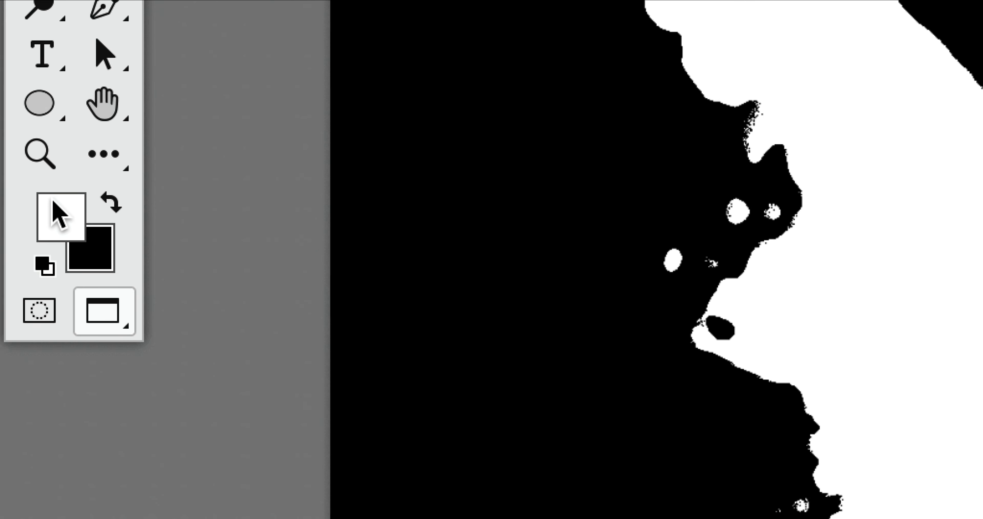
click(45, 267)
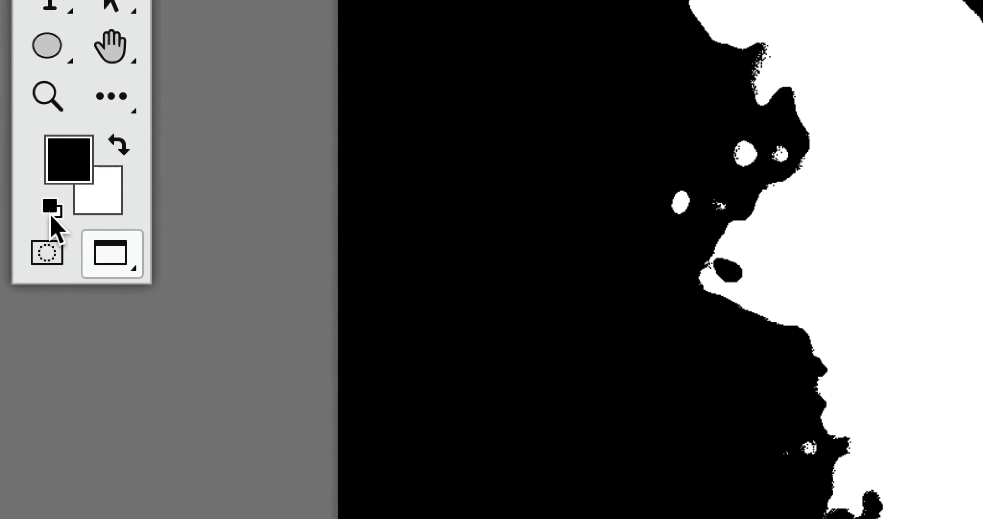
click(119, 145)
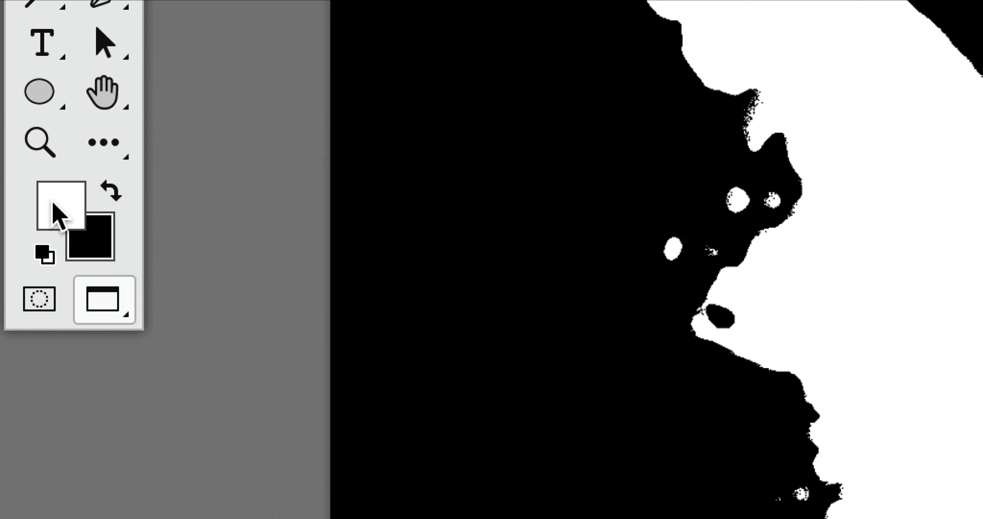
Set the foreground colour to pure white #ffffff, with black as the background colour
click(57, 213)
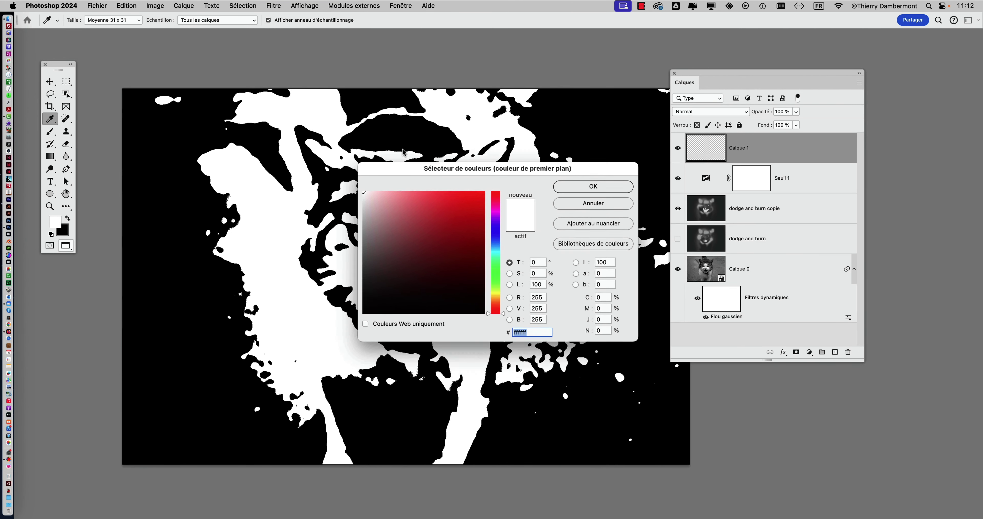
drag(398, 171, 407, 65)
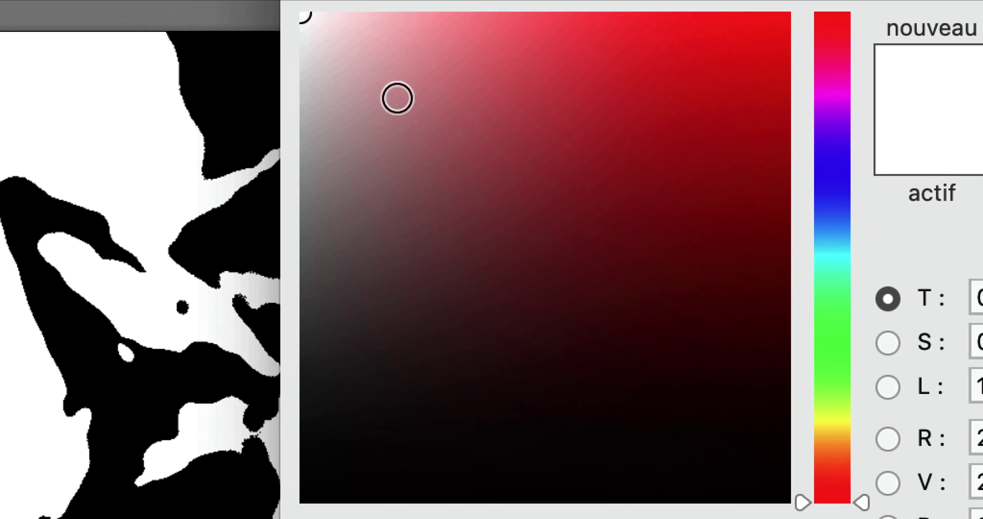
drag(365, 200, 281, 128)
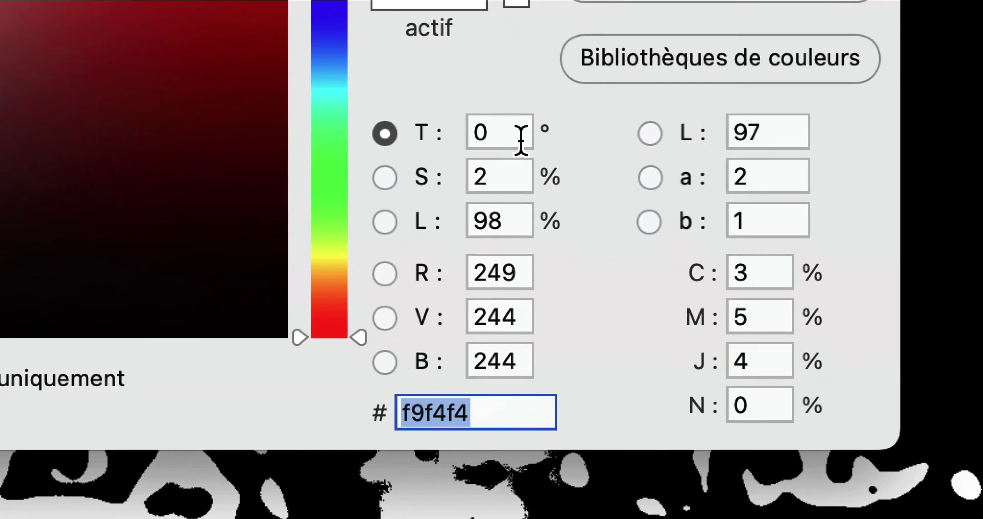
drag(534, 156, 499, 157)
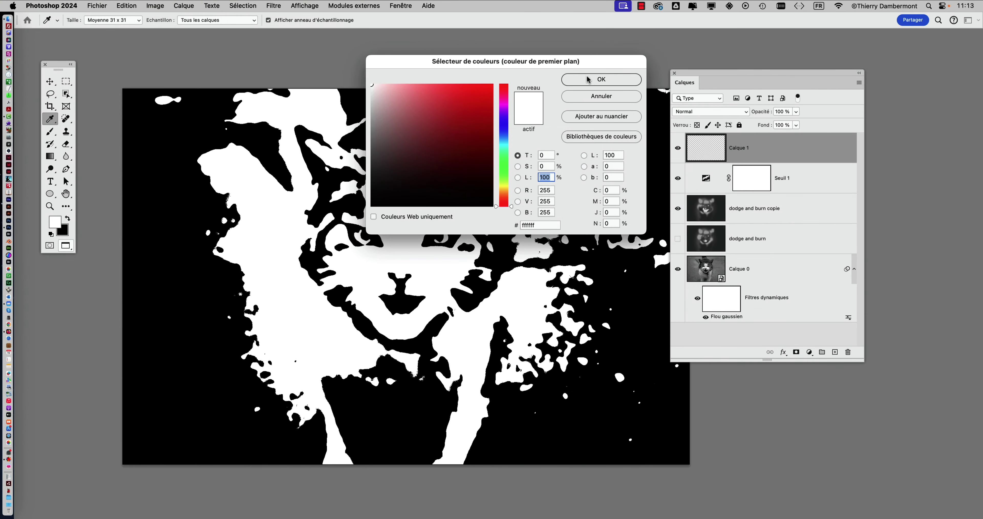
click(588, 79)
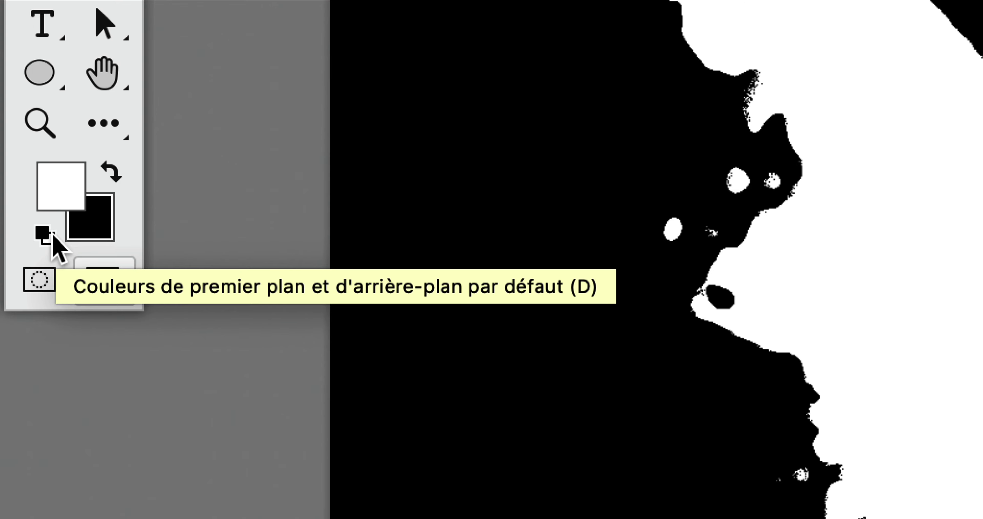
click(53, 234)
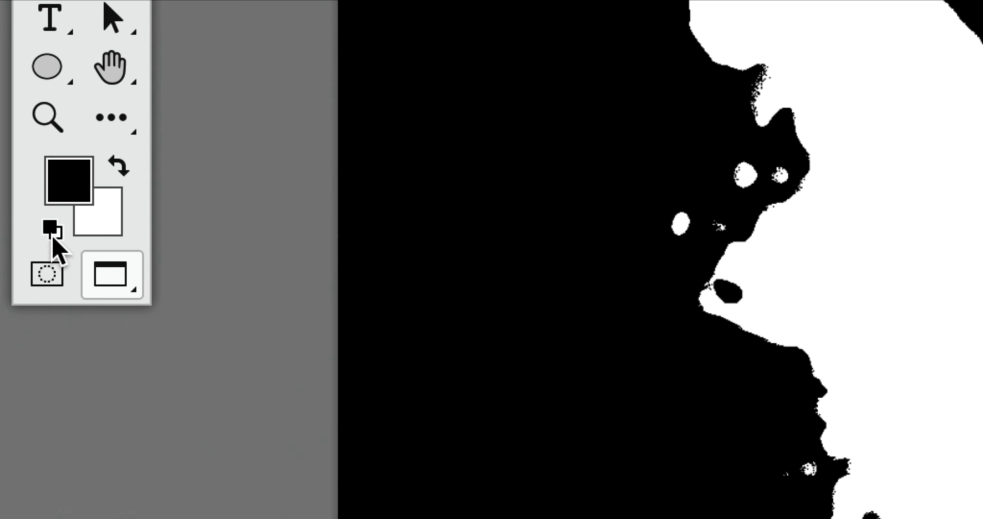
click(65, 223)
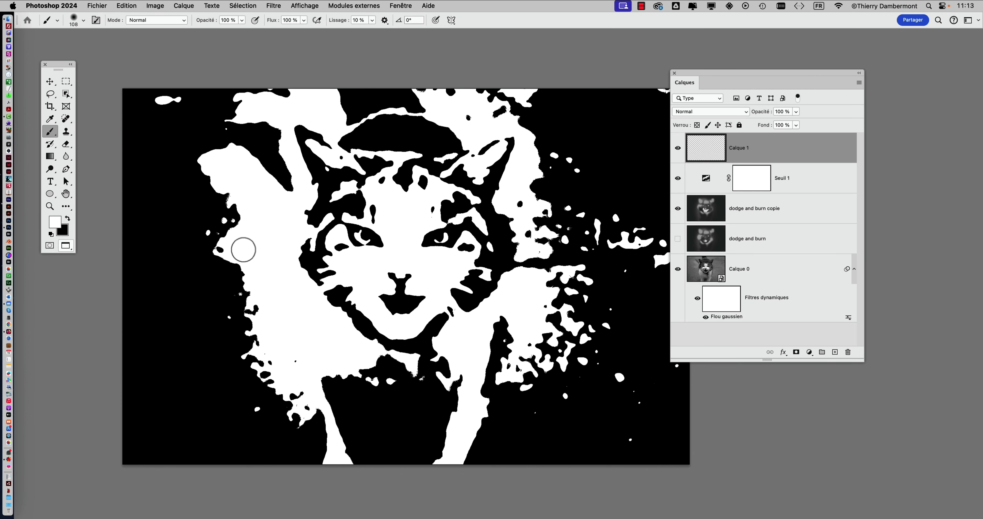
Resize and soften the white brush, then paint and undo two test bands across the cat's head
mouse_move(243, 249)
mouse_down()
mouse_move(263, 255)
mouse_move(266, 218)
mouse_up()
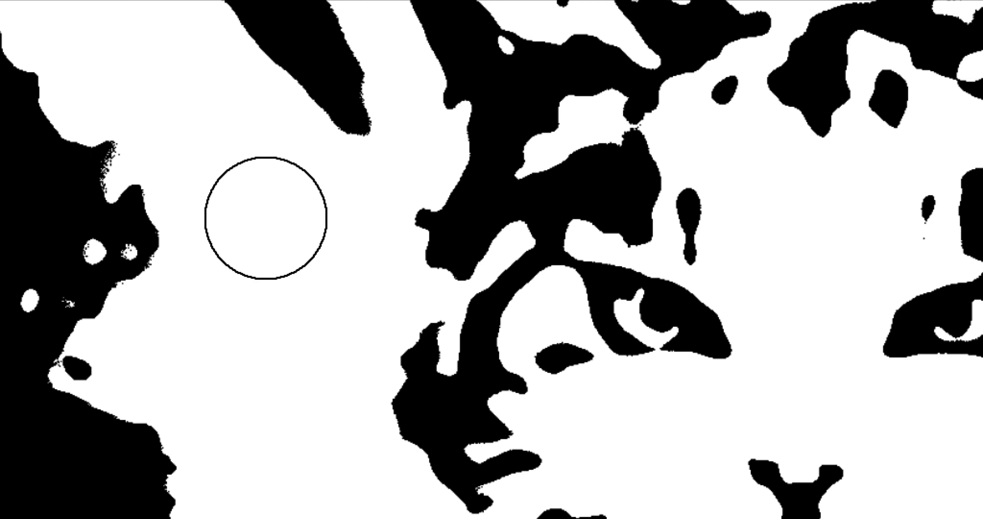
mouse_move(266, 218)
mouse_down()
mouse_move(263, 169)
mouse_move(270, 250)
mouse_move(257, 244)
mouse_up()
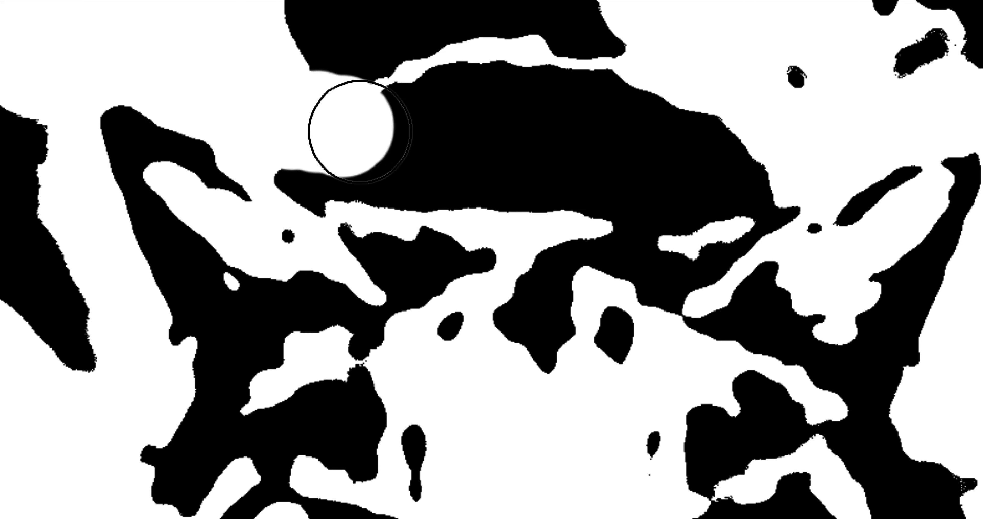
mouse_move(122, 115)
mouse_down()
mouse_move(401, 136)
mouse_move(368, 123)
mouse_up()
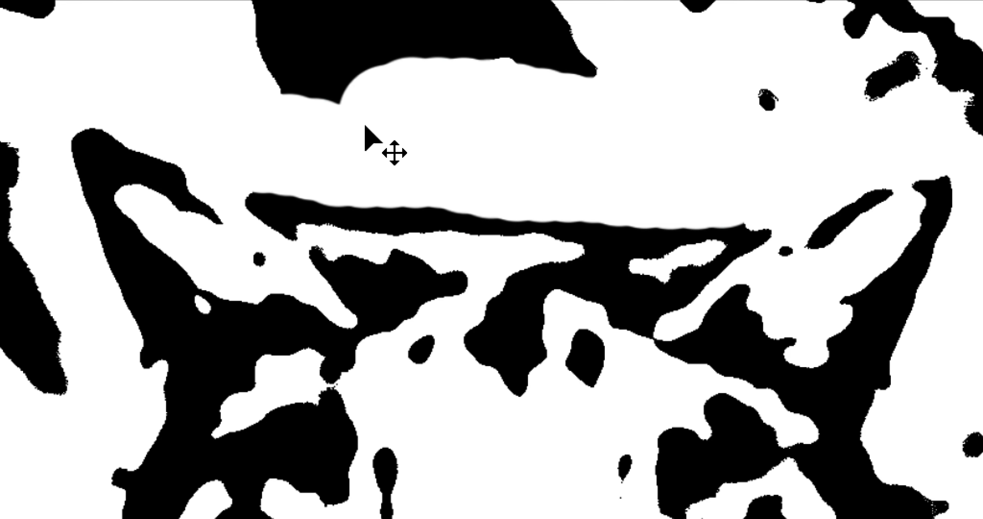
key(ctrl+z)
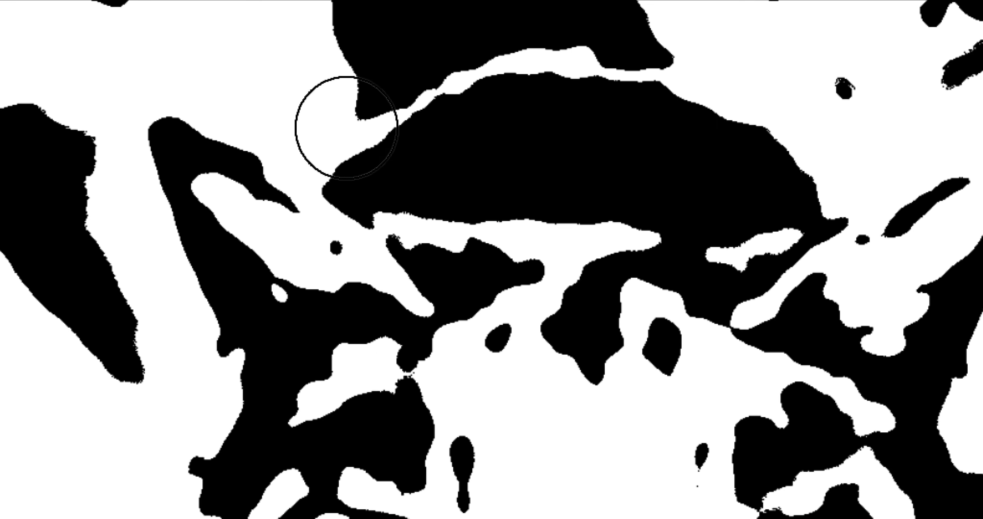
drag(347, 127, 442, 138)
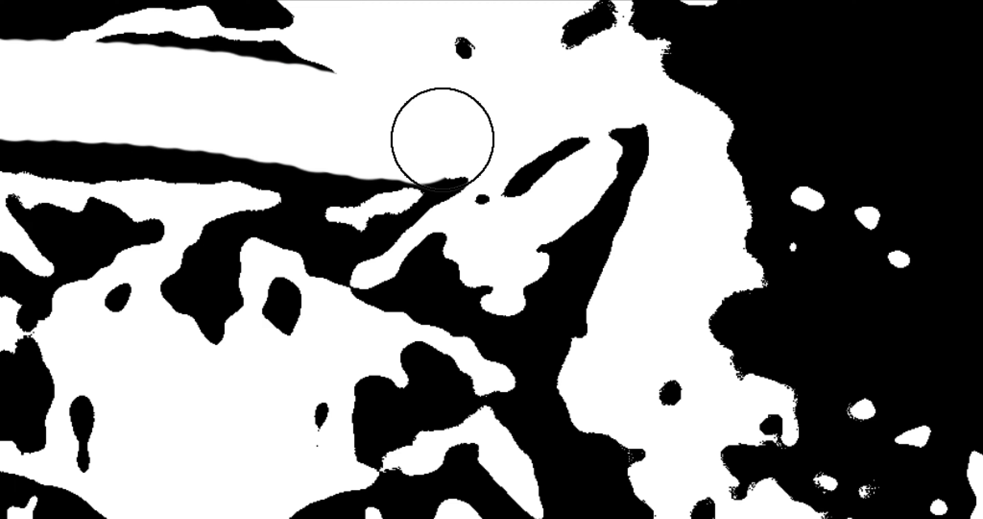
key(ctrl+z)
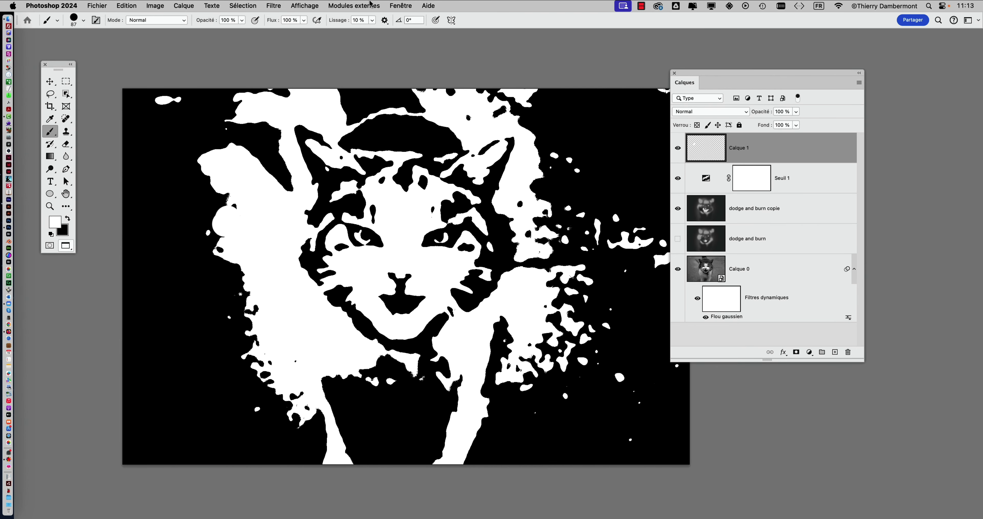
Show the Paramètres de pinceau panel with the 87 px, 100% hardness, 25% spacing tip
click(403, 3)
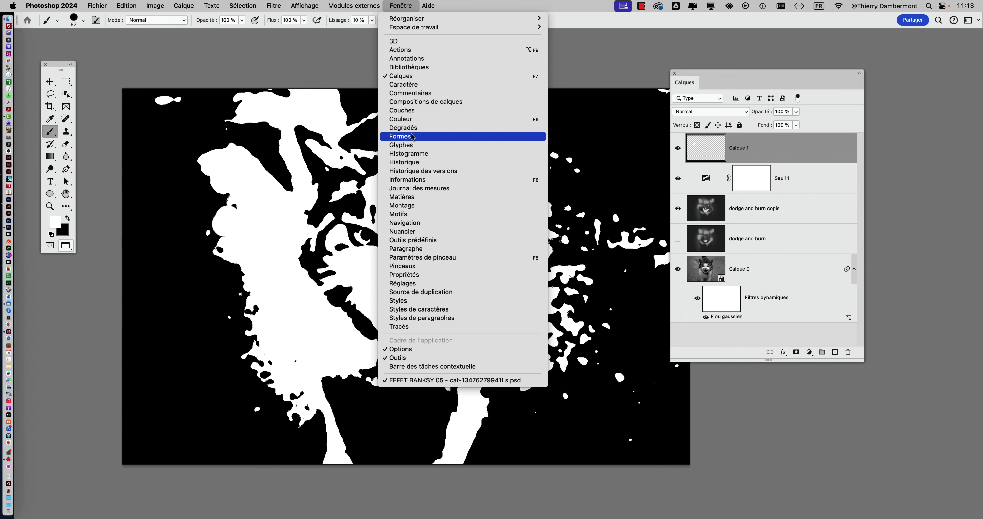
click(412, 136)
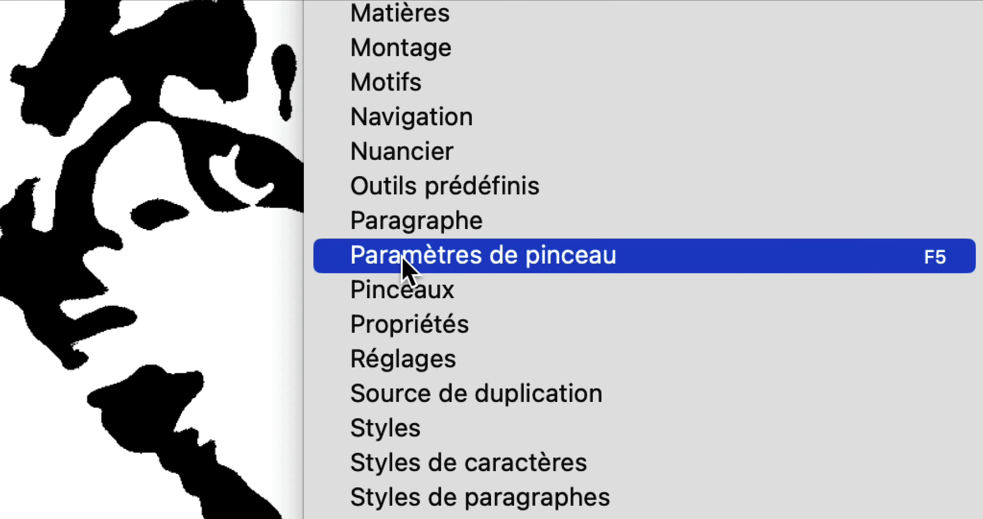
click(403, 258)
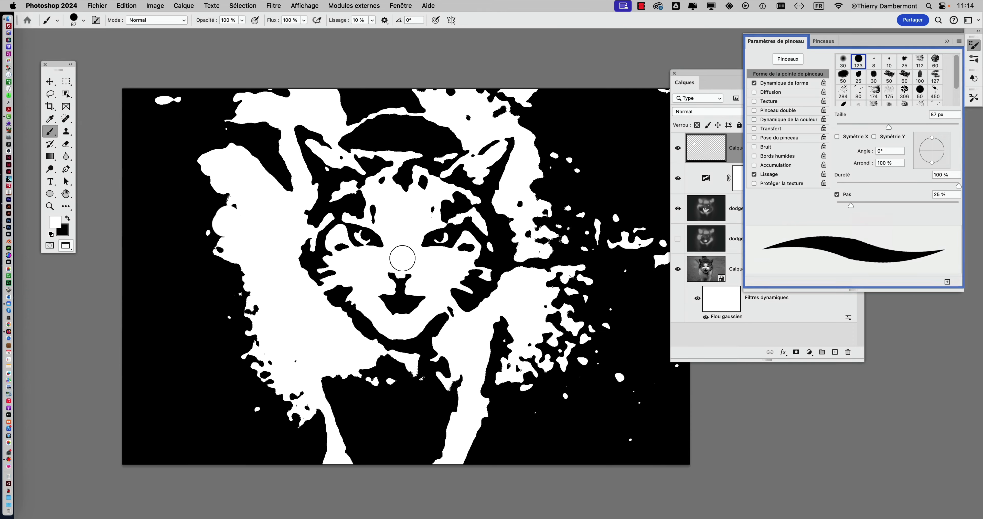
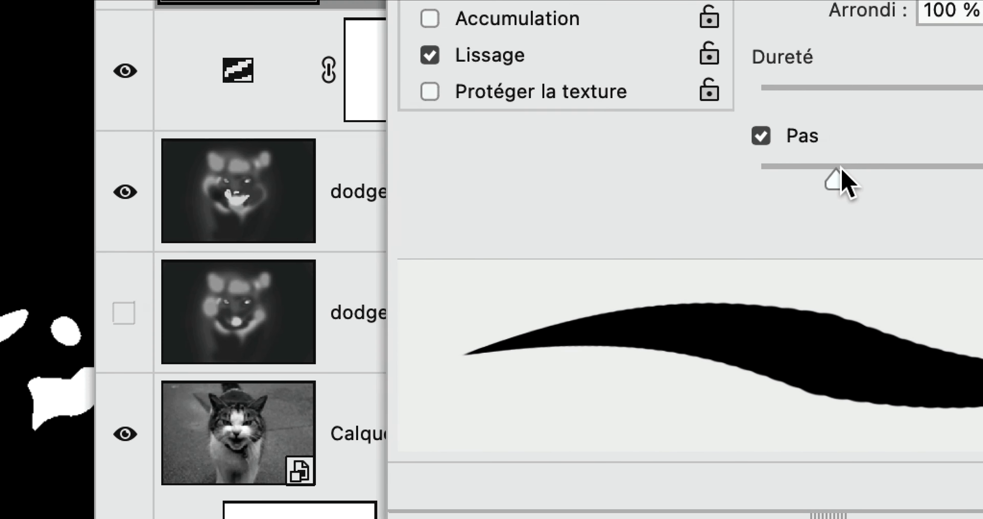
Increase the brush spacing and paint white over the black patch atop the cat's head
drag(796, 53, 844, 55)
mouse_move(847, 170)
mouse_down()
mouse_move(867, 170)
mouse_move(678, 170)
mouse_up()
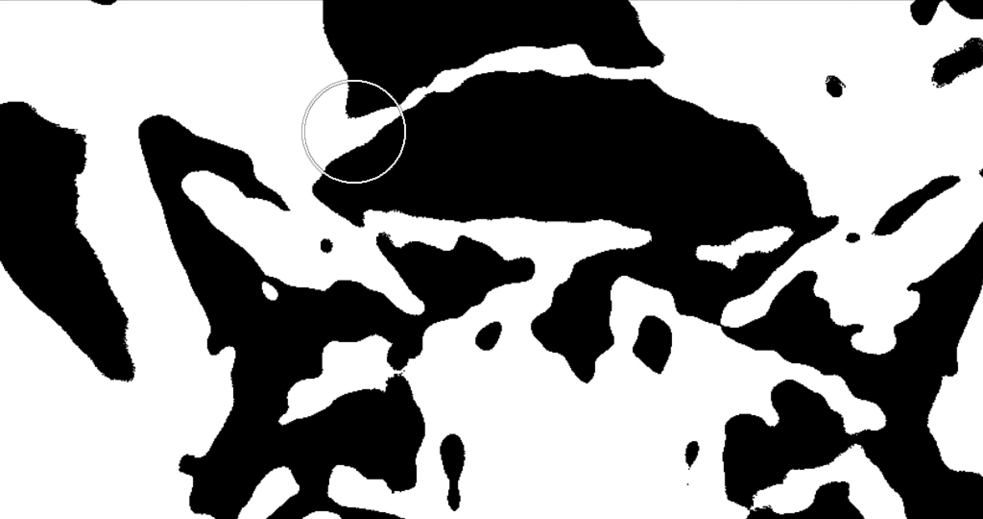
click(351, 132)
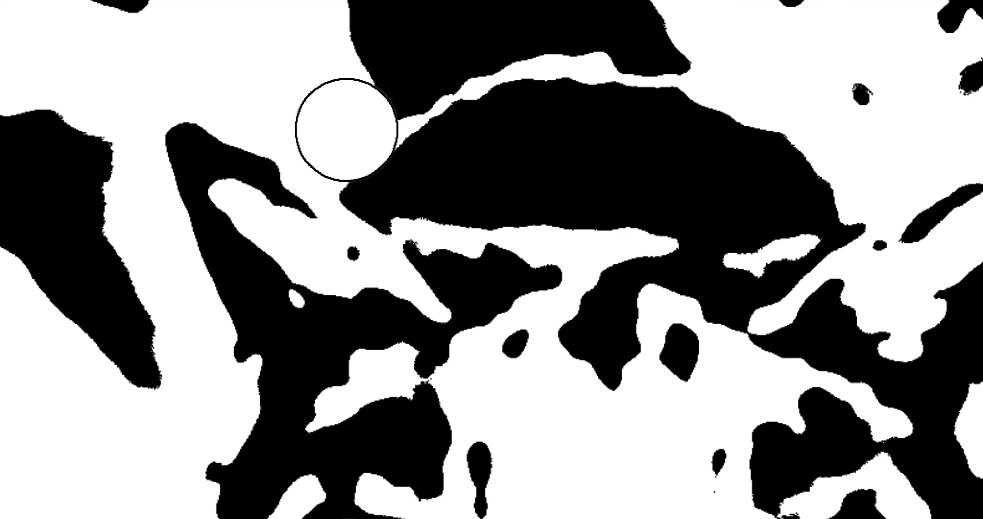
mouse_move(356, 131)
mouse_down()
mouse_move(414, 139)
mouse_move(449, 128)
mouse_move(370, 125)
mouse_up()
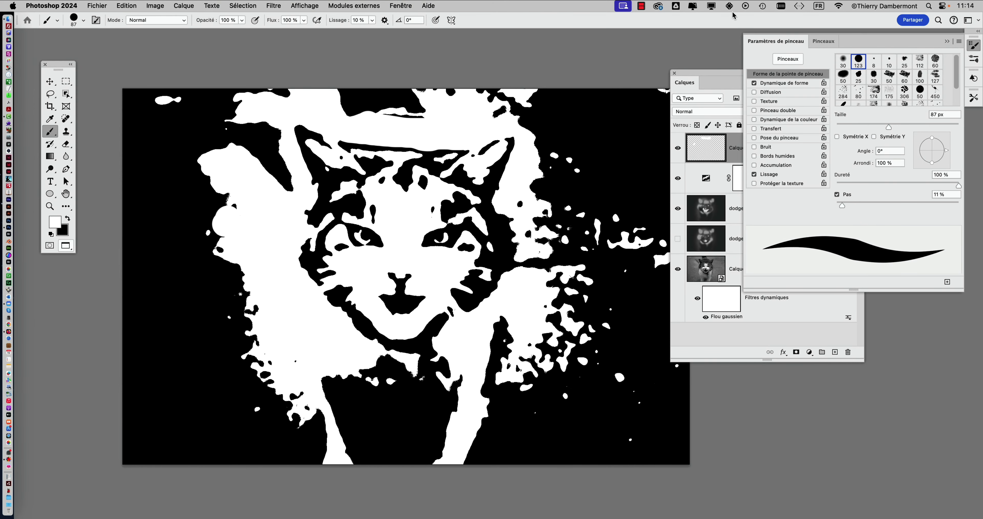
click(951, 43)
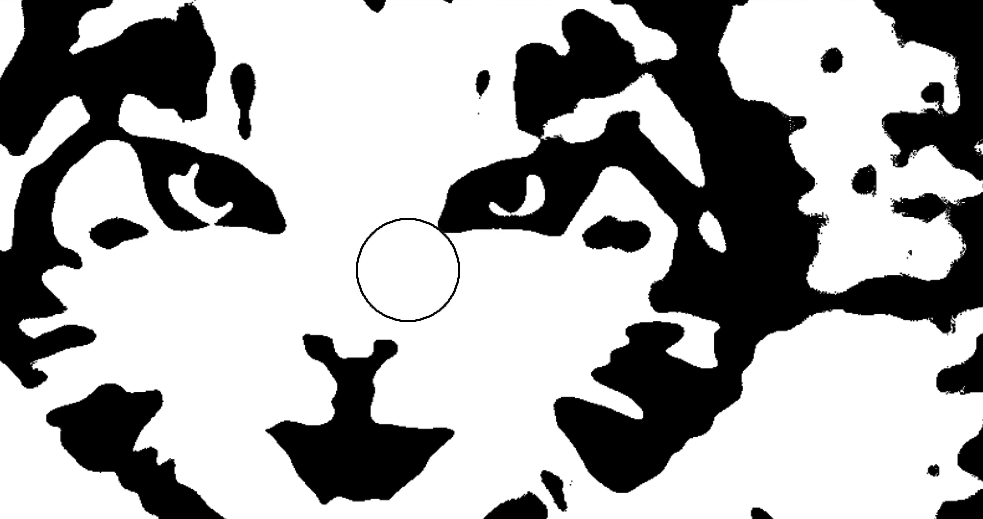
Touch up white around the cat's left eye, then switch to a roughly 107 px Eraser
mouse_move(373, 229)
mouse_down()
mouse_move(348, 235)
mouse_move(396, 262)
mouse_up()
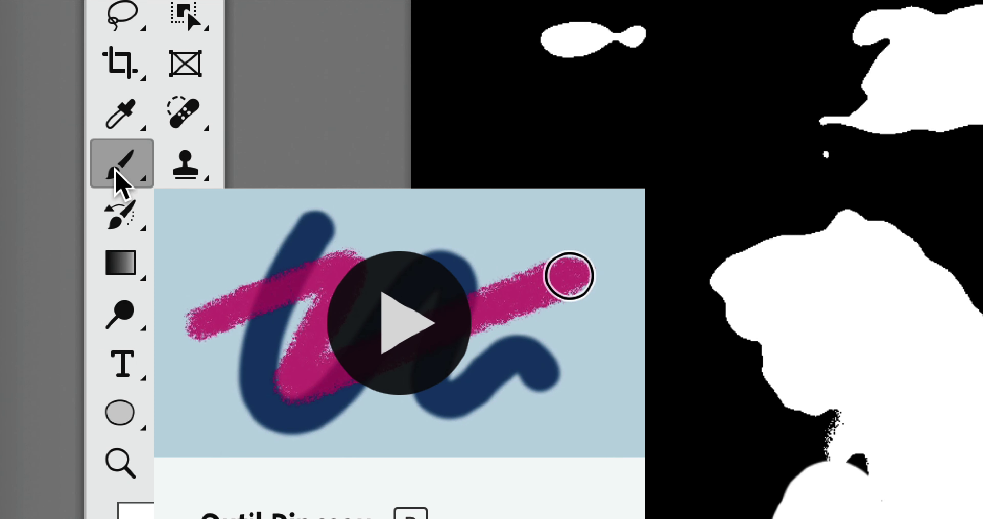
right_click(120, 183)
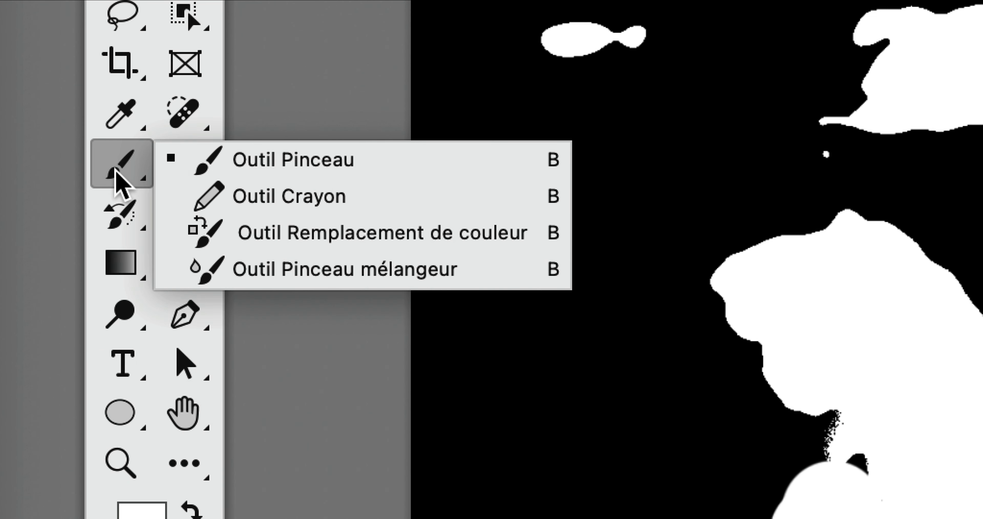
click(119, 182)
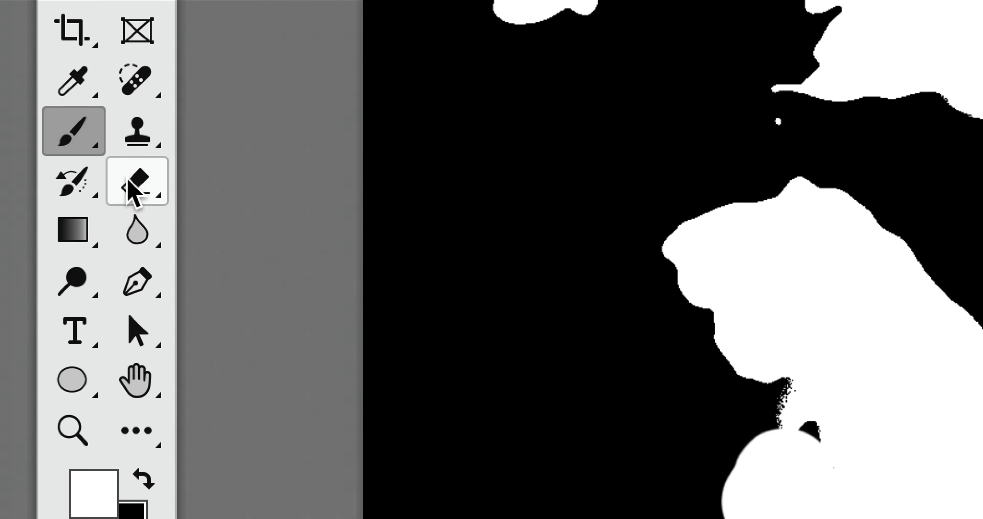
click(130, 187)
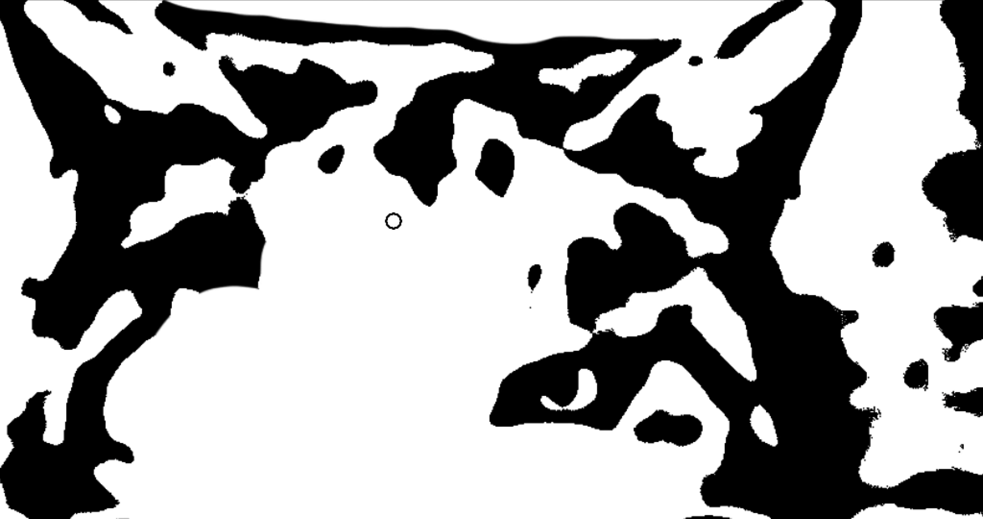
mouse_move(294, 215)
mouse_down()
mouse_move(421, 225)
mouse_move(405, 225)
mouse_move(416, 225)
mouse_move(384, 259)
mouse_move(371, 254)
mouse_move(377, 237)
mouse_move(379, 247)
mouse_up()
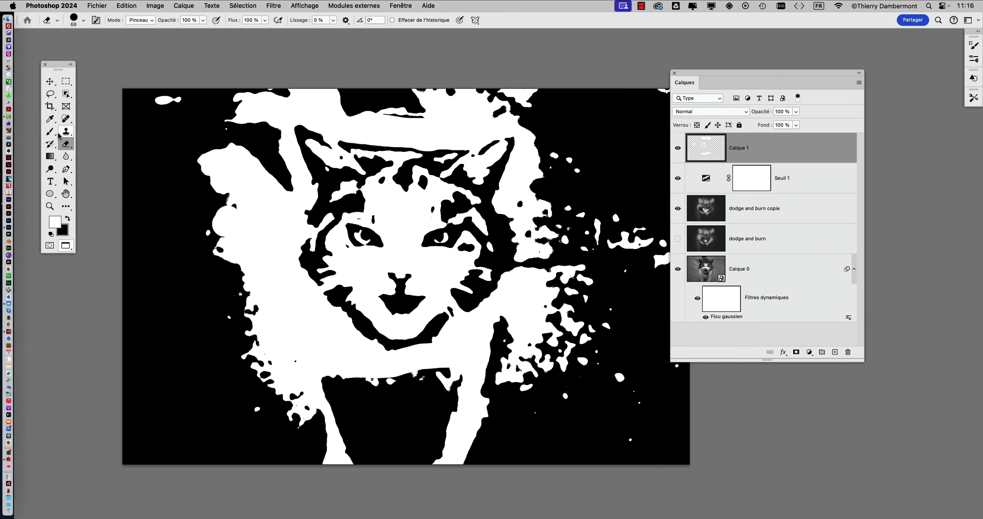
With a 46 px white Brush, clean stray black marks around the mouth and upper-right head
click(57, 133)
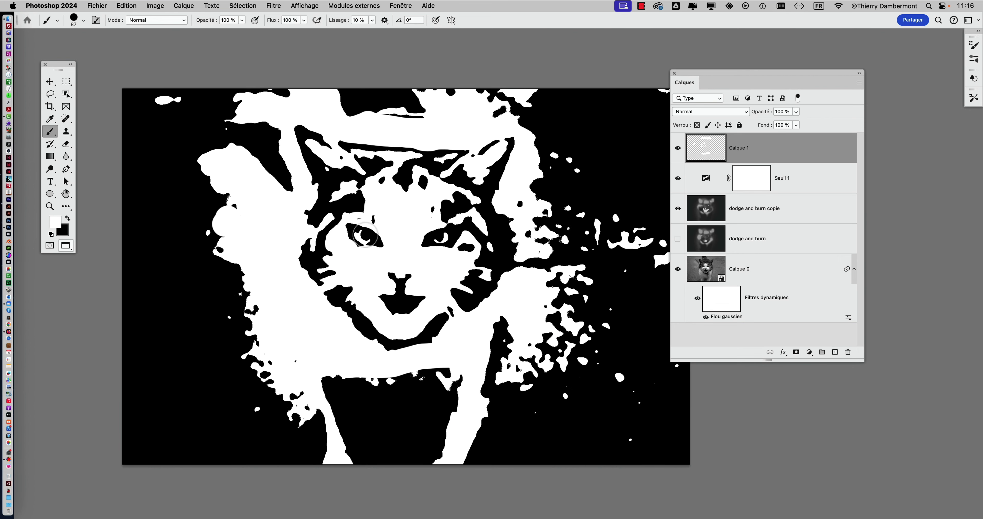
scroll(382, 233, up, 1)
scroll(381, 233, up, 1)
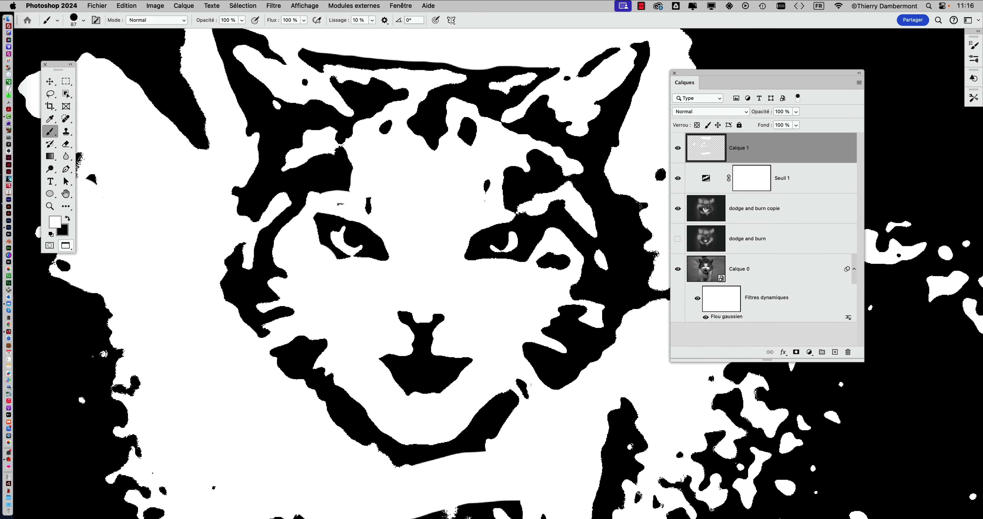
drag(407, 226, 385, 225)
scroll(382, 191, down, 1)
scroll(386, 193, down, 1)
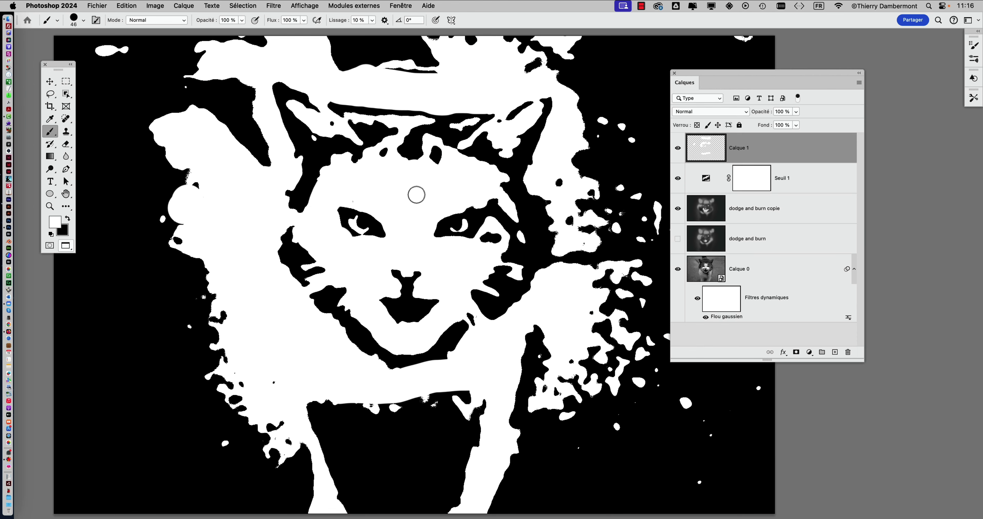
scroll(416, 336, up, 3)
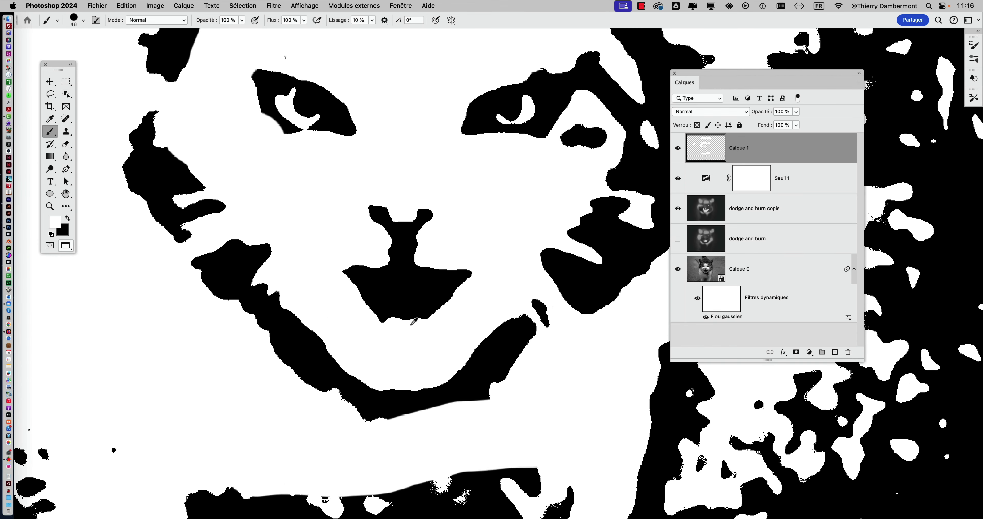
scroll(413, 322, down, 1)
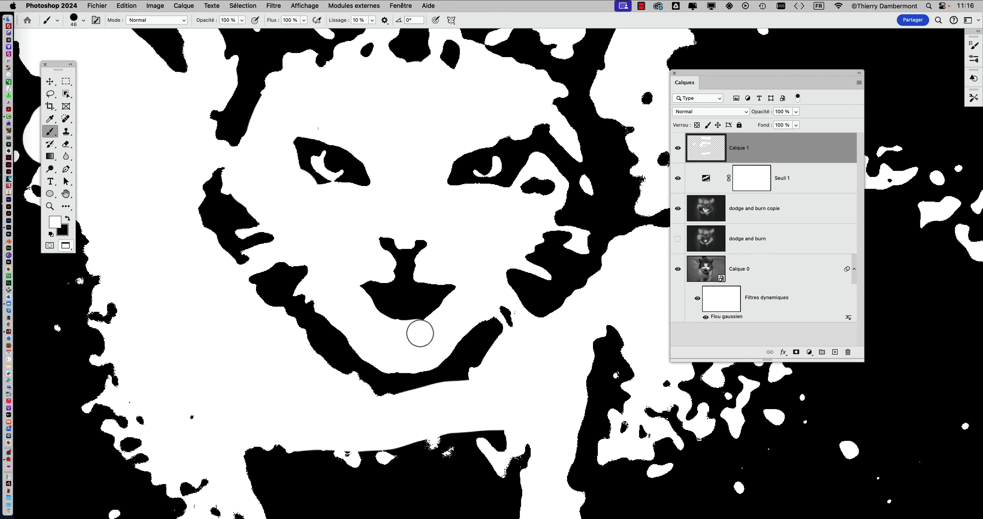
scroll(430, 350, down, 3)
scroll(429, 353, up, 1)
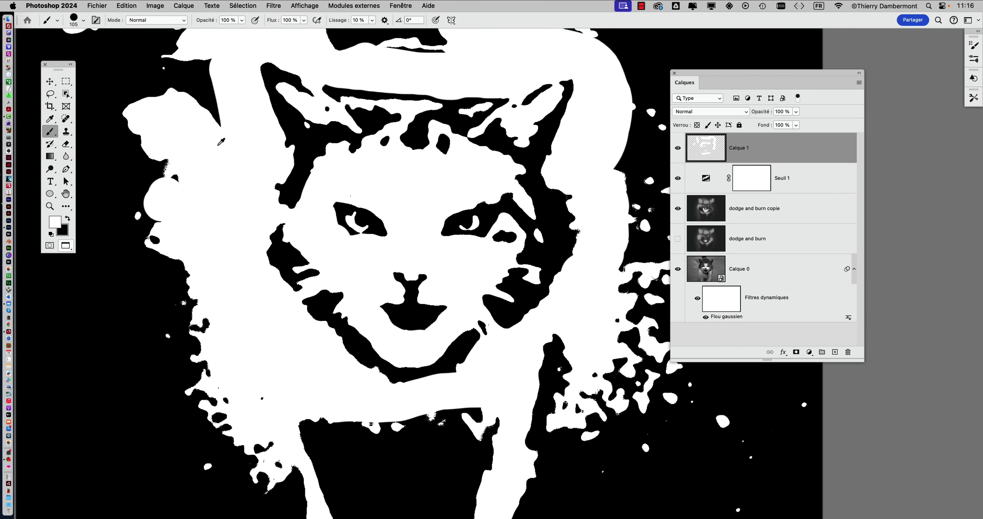
scroll(325, 248, down, 3)
scroll(325, 248, up, 1)
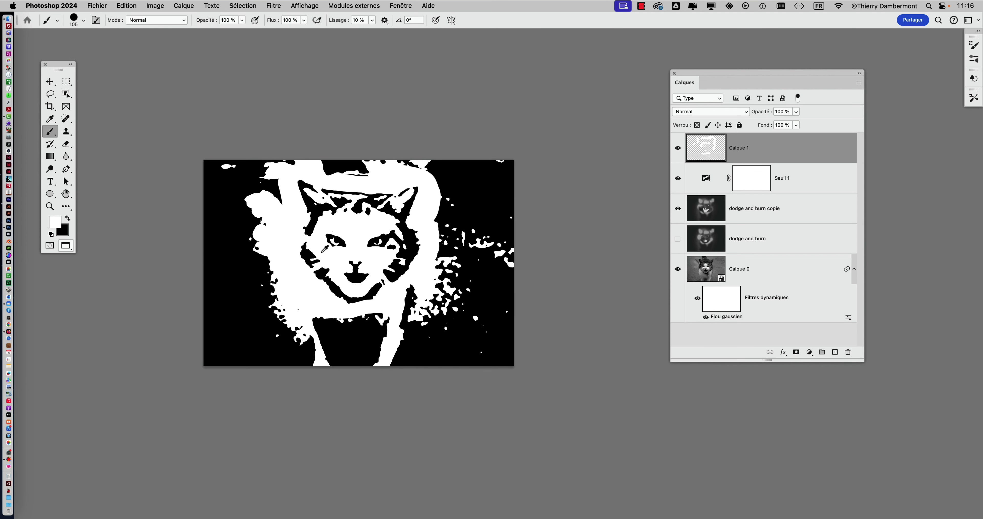
Paint the background around the cat's head white with a 456 px brush
drag(315, 263, 366, 262)
mouse_move(307, 257)
mouse_down()
mouse_move(205, 206)
mouse_move(330, 351)
mouse_move(213, 348)
mouse_move(432, 330)
mouse_move(424, 307)
mouse_move(470, 337)
mouse_move(453, 365)
mouse_move(506, 272)
mouse_move(499, 147)
mouse_move(452, 154)
mouse_move(466, 285)
mouse_move(451, 205)
mouse_up()
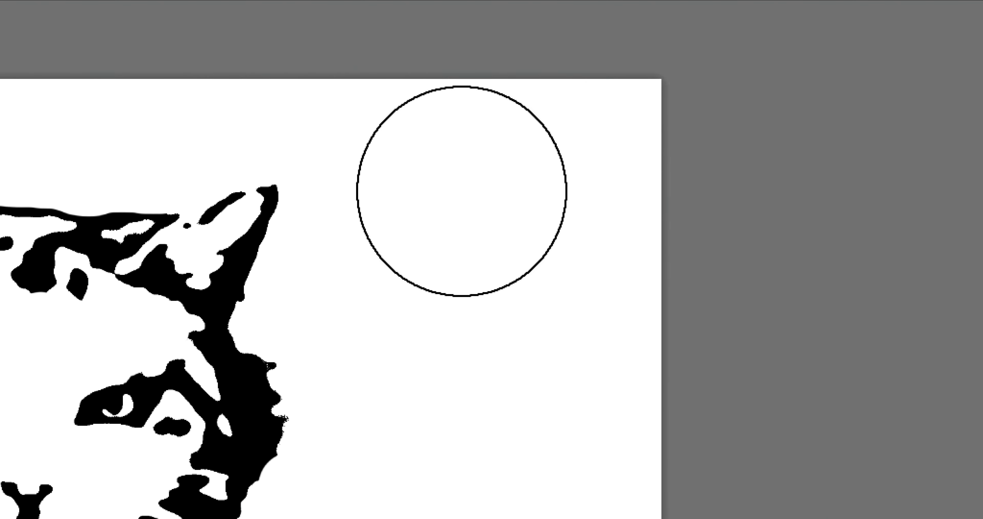
scroll(430, 255, up, 2)
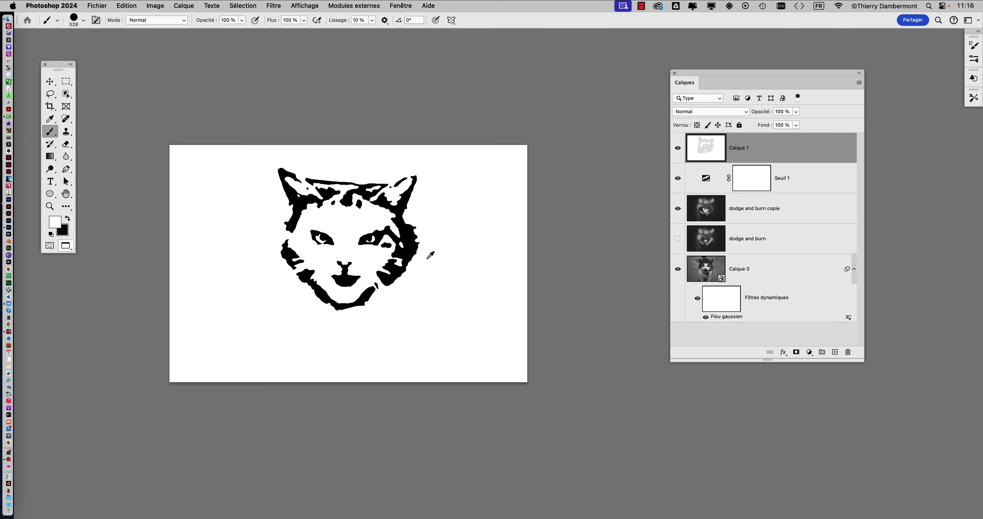
scroll(429, 255, up, 2)
scroll(430, 255, up, 1)
Shrink the brush to 59 px and whiten the patch beside the right eye and right cheek edge
drag(422, 298, 384, 307)
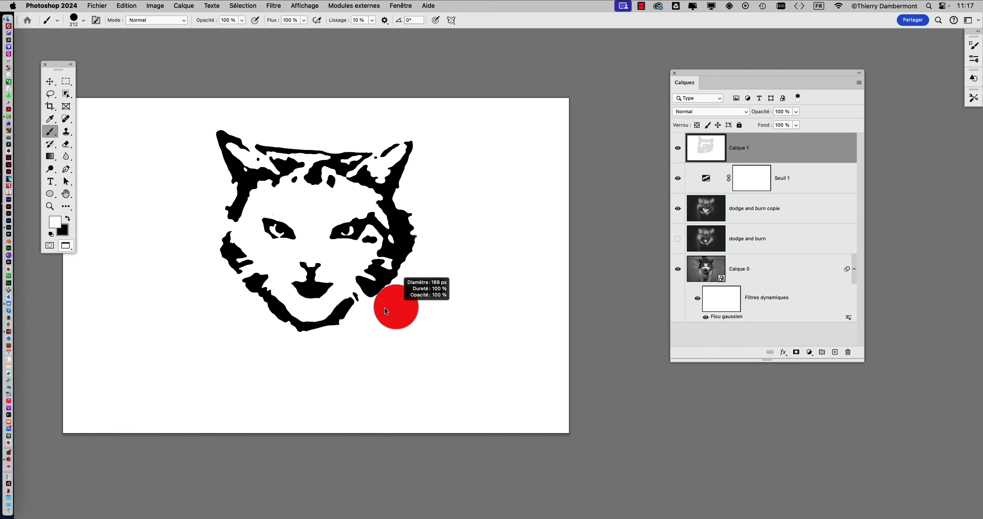
scroll(356, 297, up, 1)
scroll(356, 297, up, 1)
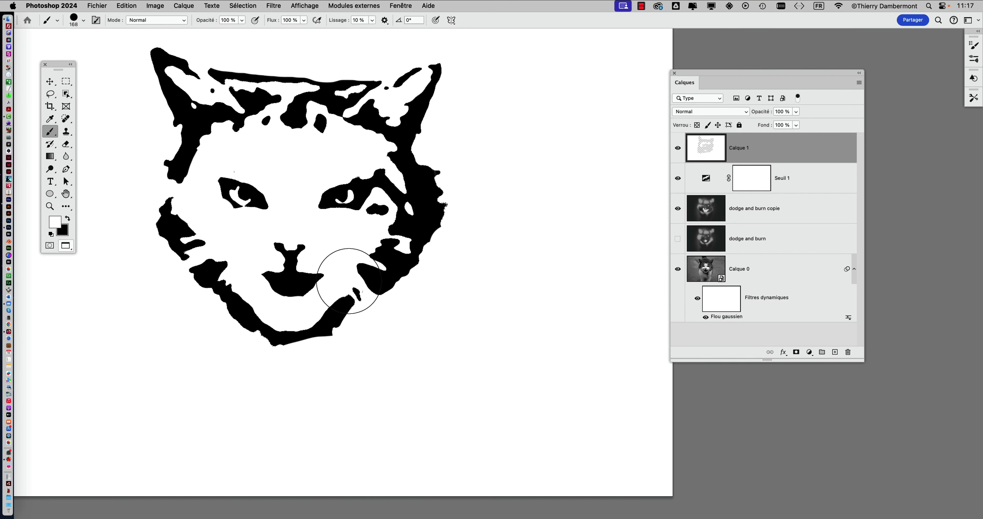
drag(338, 281, 329, 251)
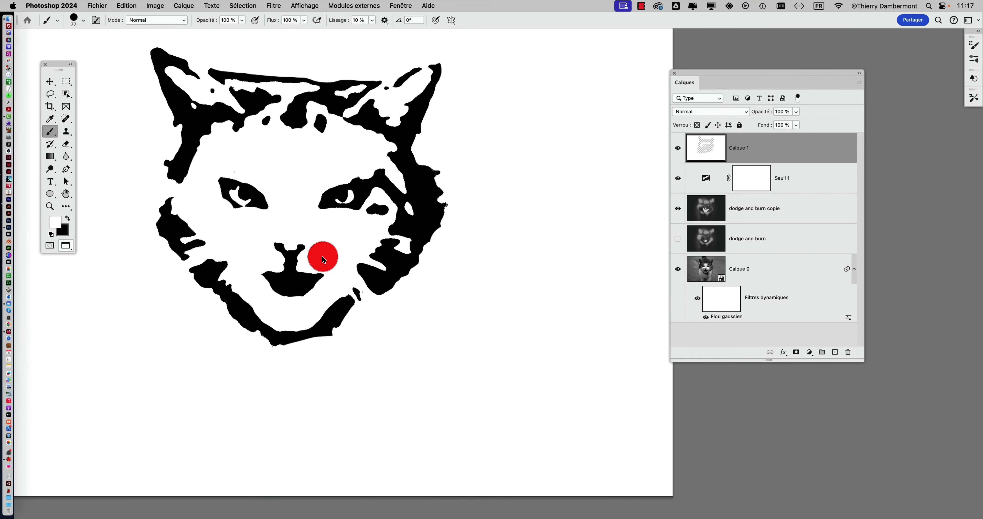
drag(381, 179, 390, 191)
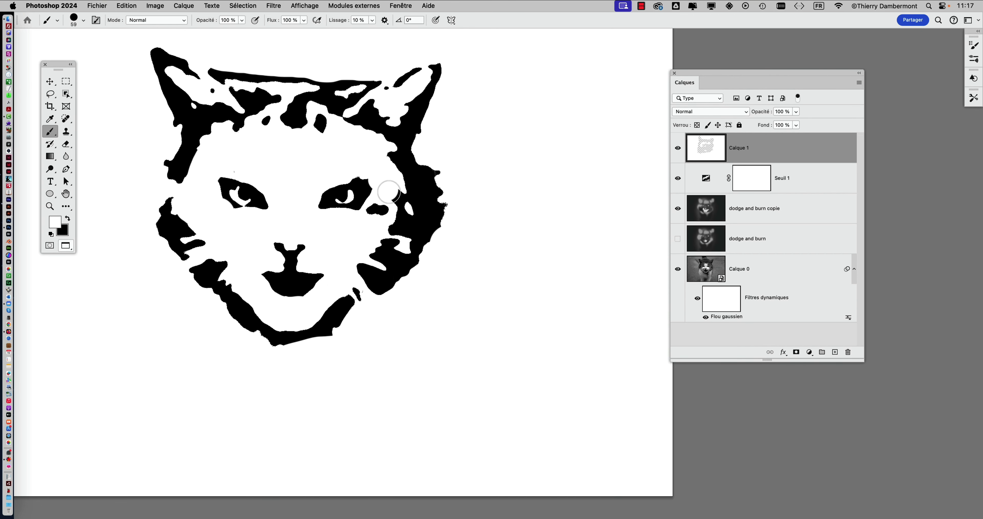
mouse_move(436, 170)
mouse_down()
mouse_move(446, 189)
mouse_move(437, 262)
mouse_up()
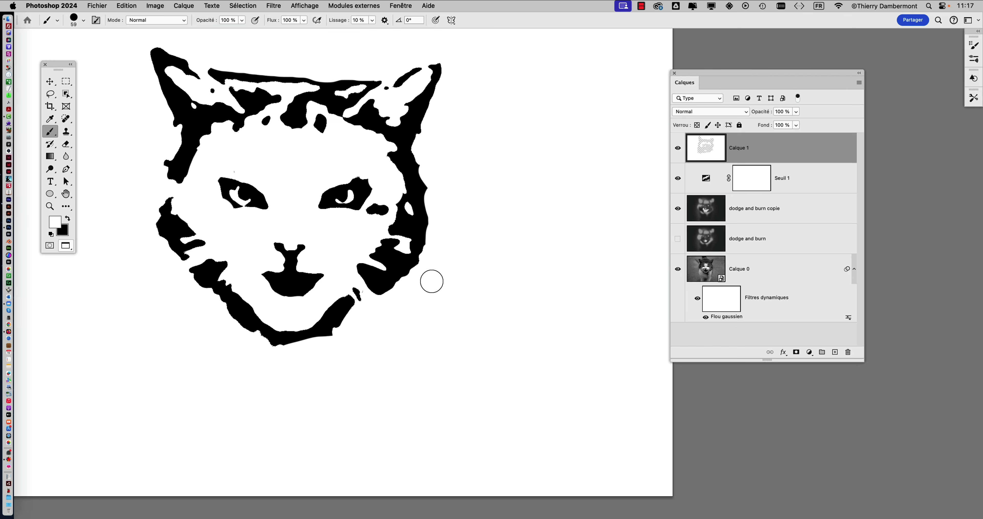
Whiten the left end of the forehead bar and narrow the black stripe below the left ear
scroll(448, 284, down, 1)
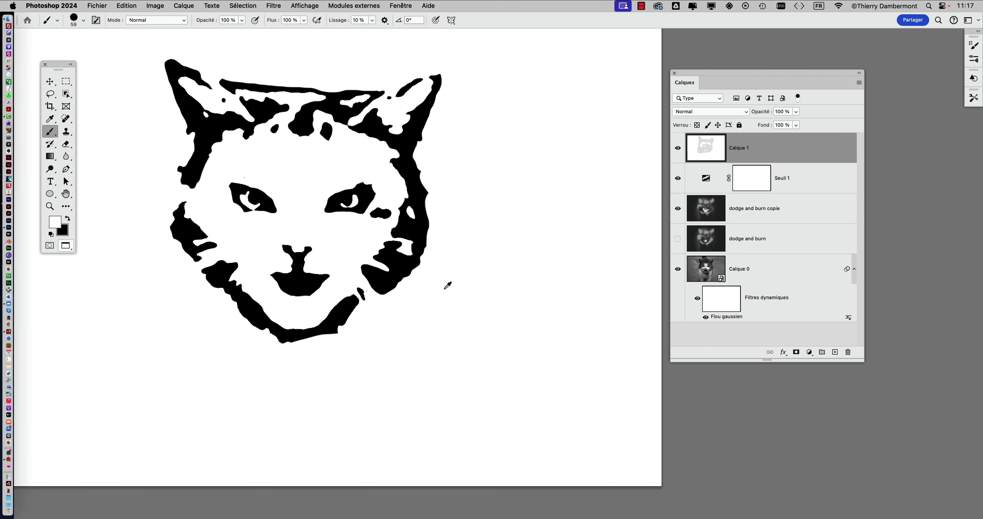
scroll(448, 284, down, 1)
mouse_move(264, 100)
mouse_down()
mouse_move(235, 88)
mouse_move(285, 84)
mouse_up()
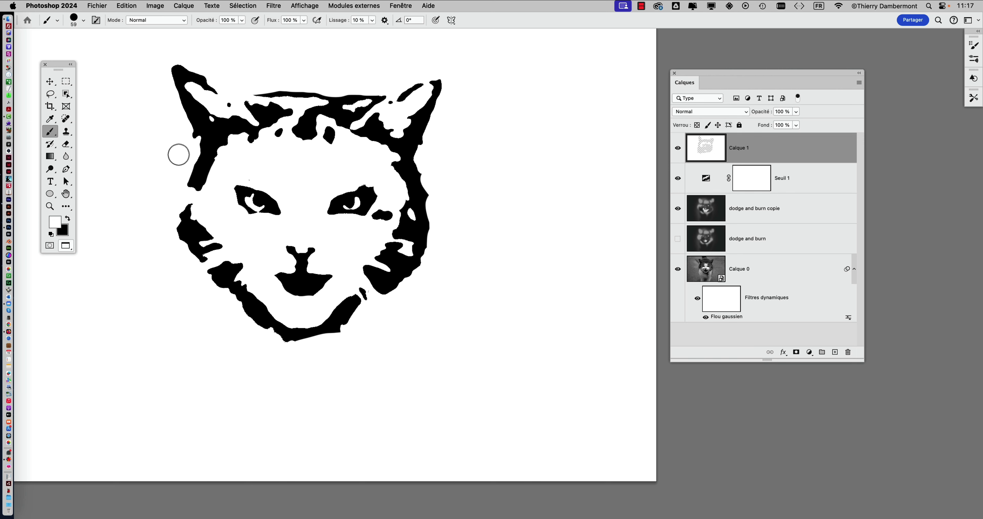
drag(179, 154, 185, 189)
scroll(451, 195, down, 1)
scroll(453, 197, down, 1)
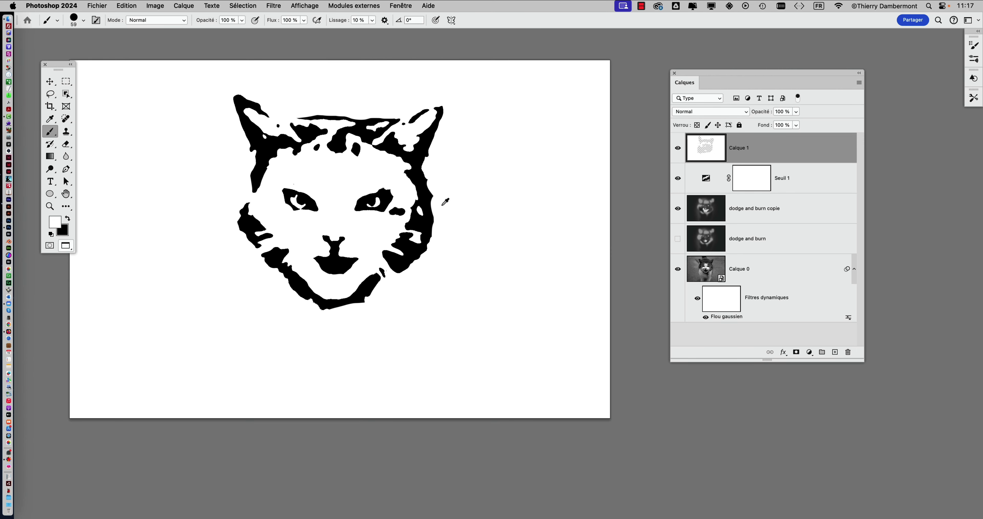
scroll(445, 202, up, 1)
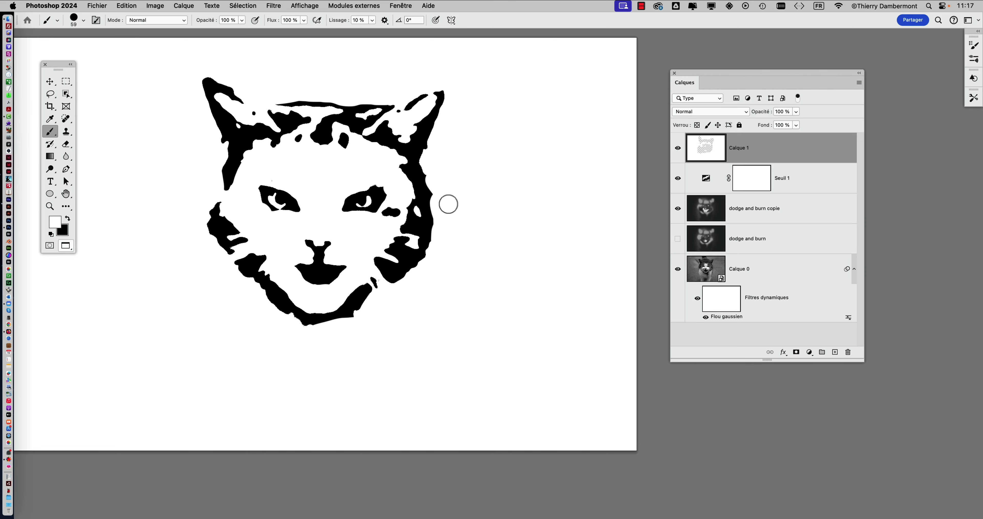
scroll(237, 201, up, 1)
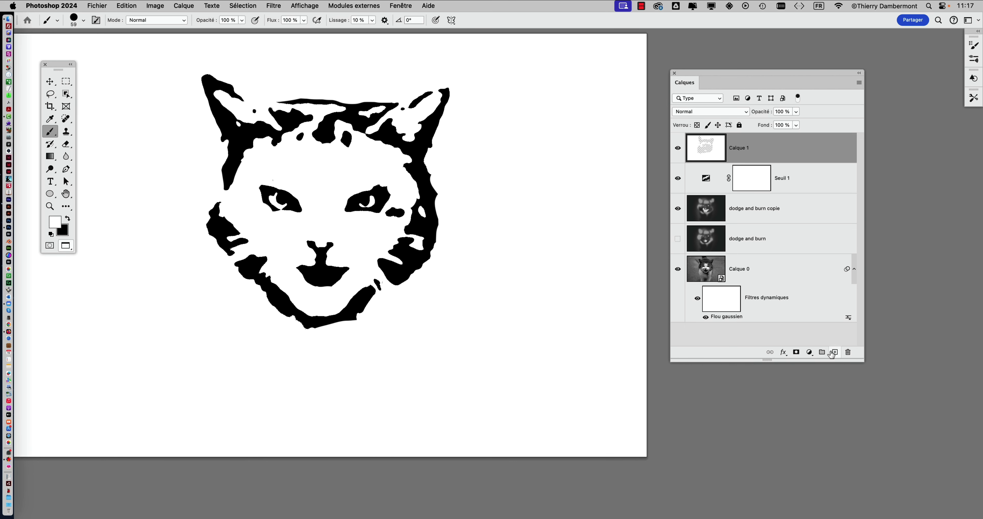
On new layer Calque 2, paint black with a 29 px brush to join the left cheek outline
click(835, 352)
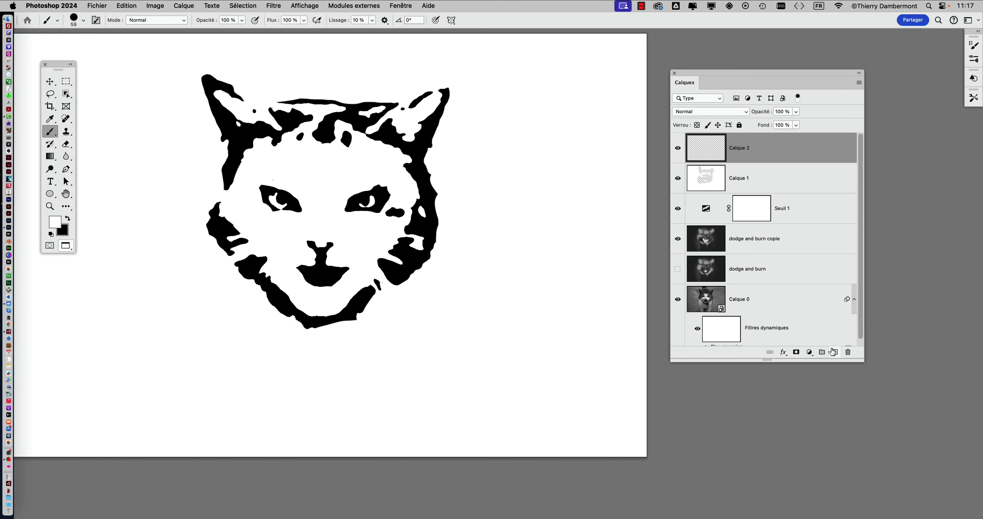
click(67, 219)
scroll(191, 198, up, 3)
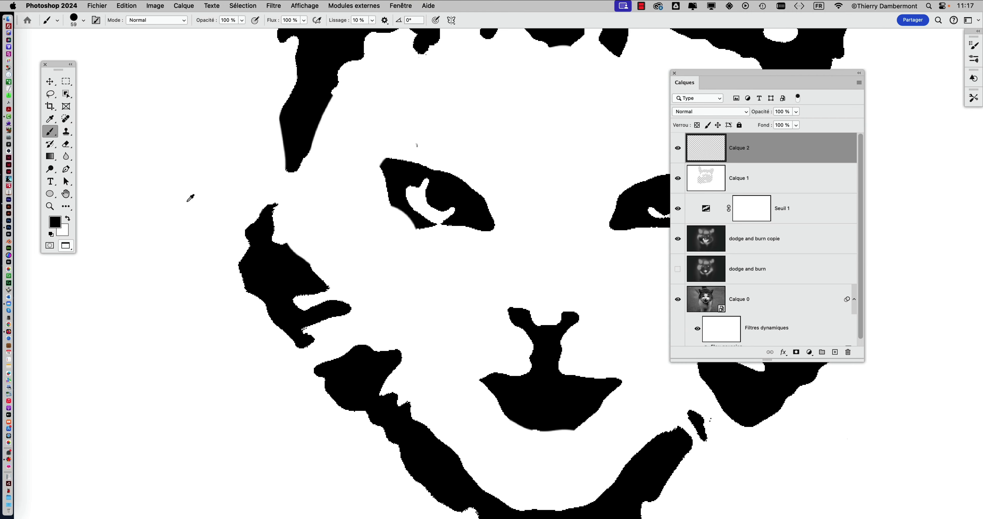
drag(193, 213, 171, 213)
drag(288, 121, 270, 264)
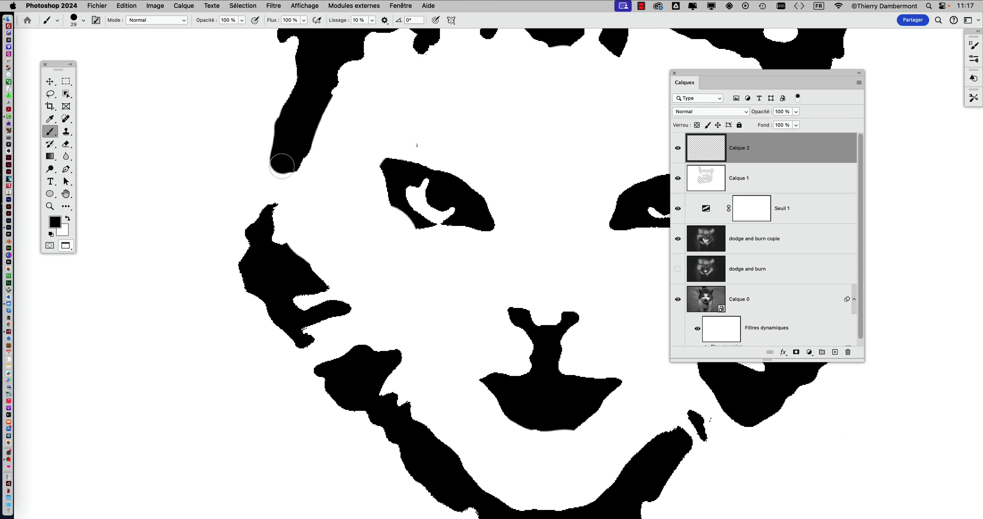
drag(262, 228, 263, 247)
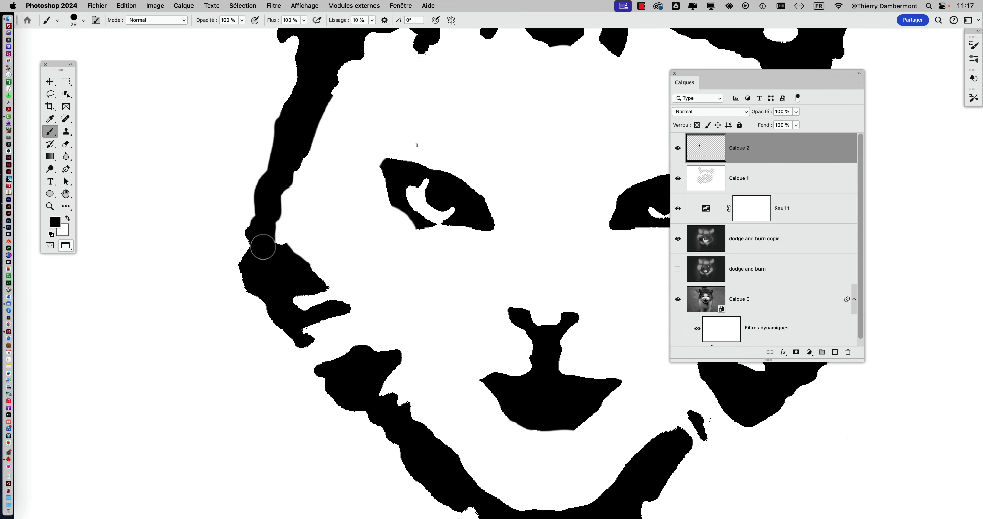
scroll(354, 233, down, 3)
scroll(387, 248, down, 2)
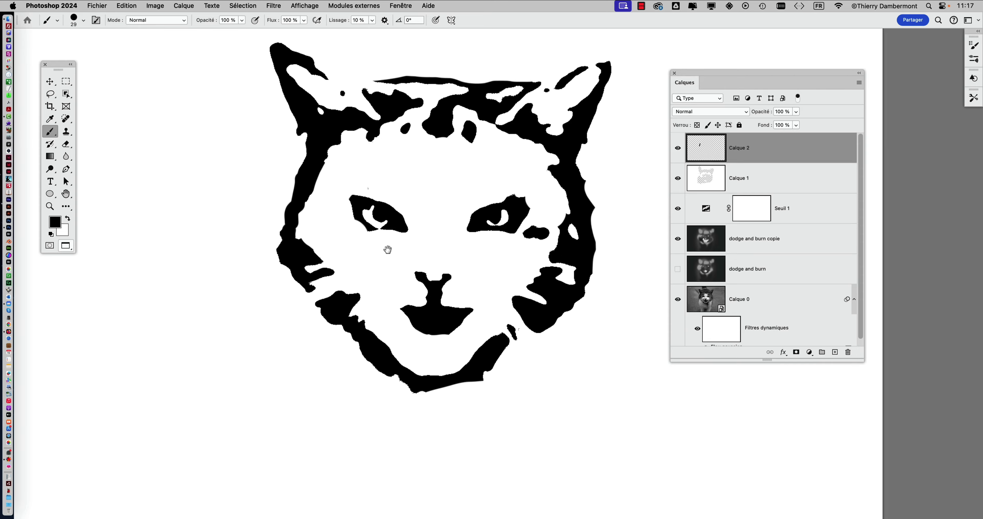
drag(386, 248, 316, 227)
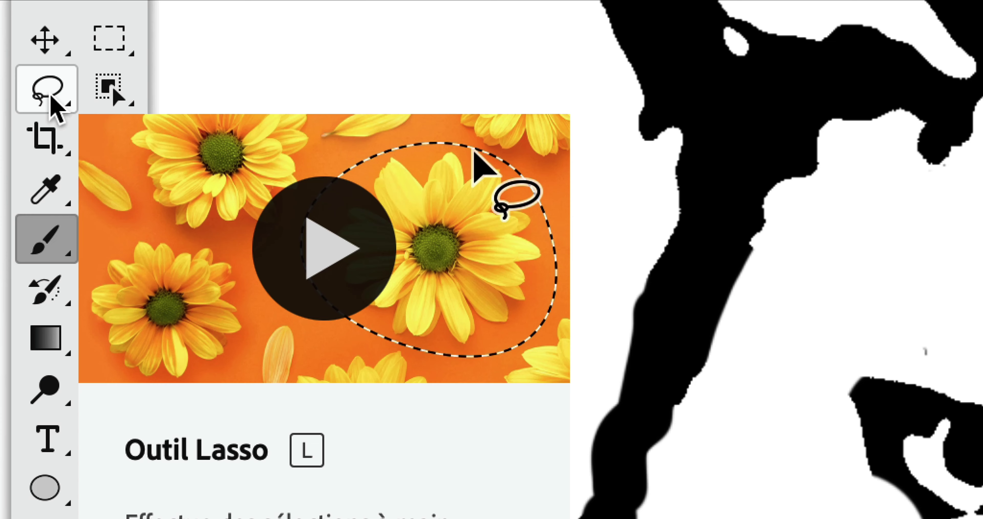
Lasso a stroke of the lower left jaw and paste it merged as new layer Calque 3
click(51, 96)
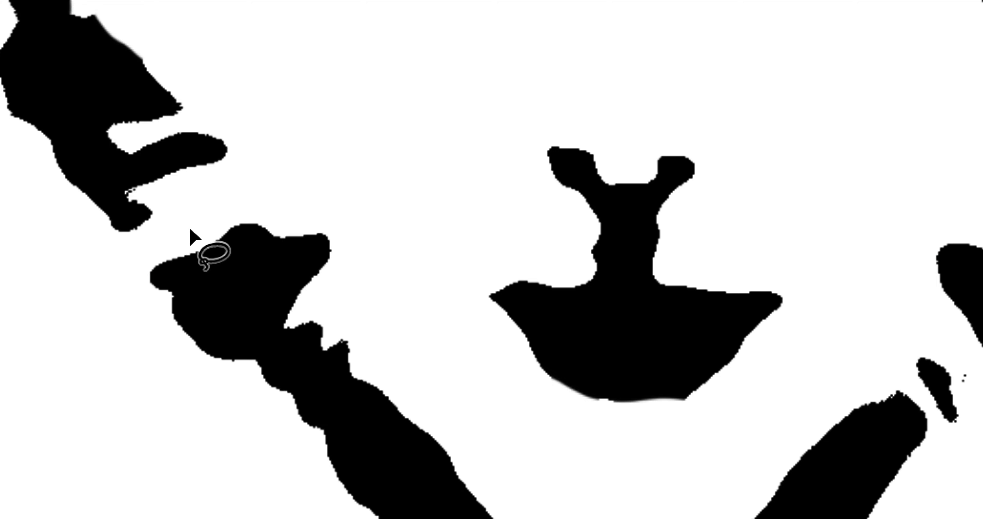
mouse_move(192, 229)
mouse_down()
mouse_move(216, 284)
mouse_move(223, 228)
mouse_move(205, 227)
mouse_up()
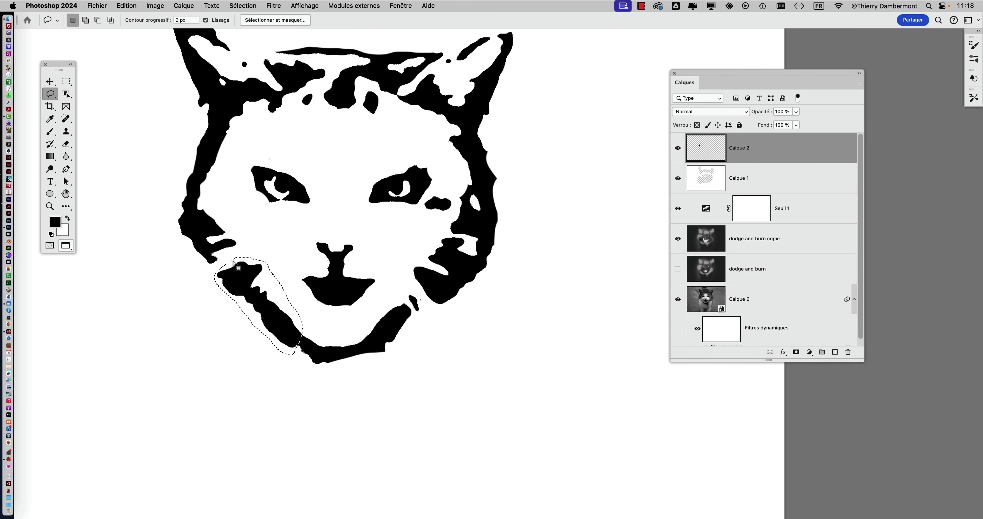
click(127, 5)
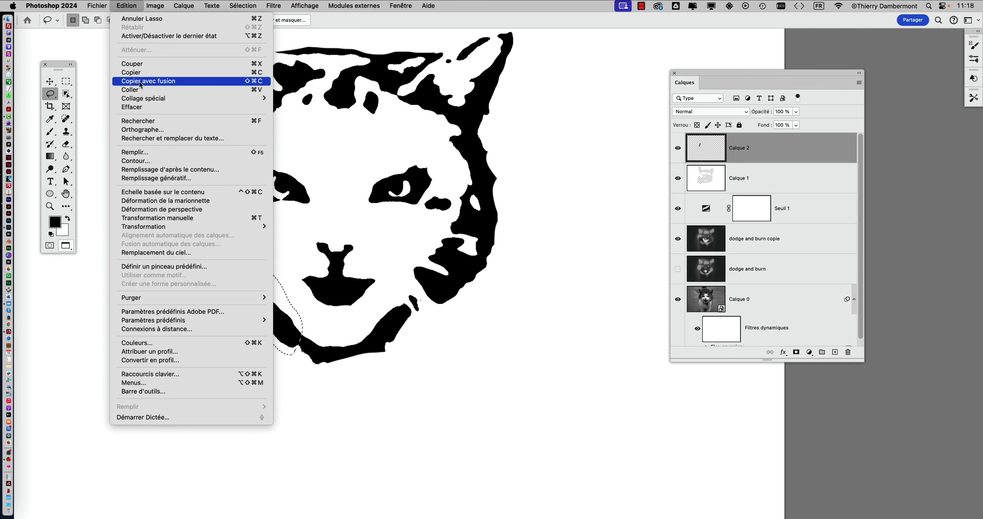
click(139, 82)
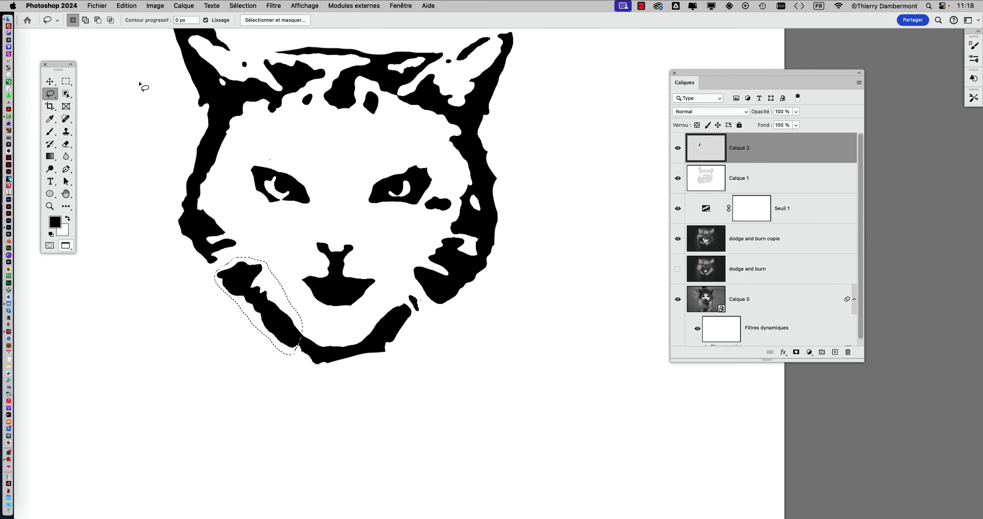
click(126, 5)
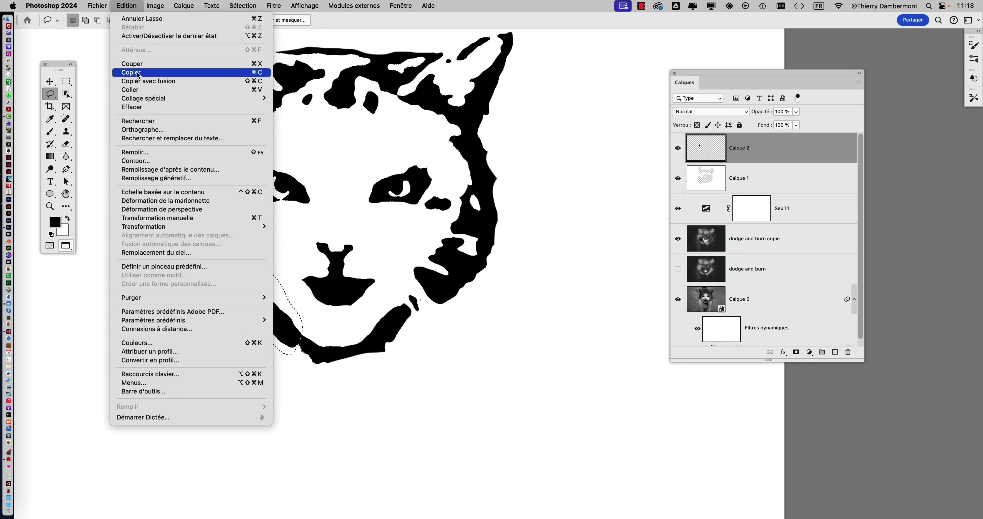
click(139, 90)
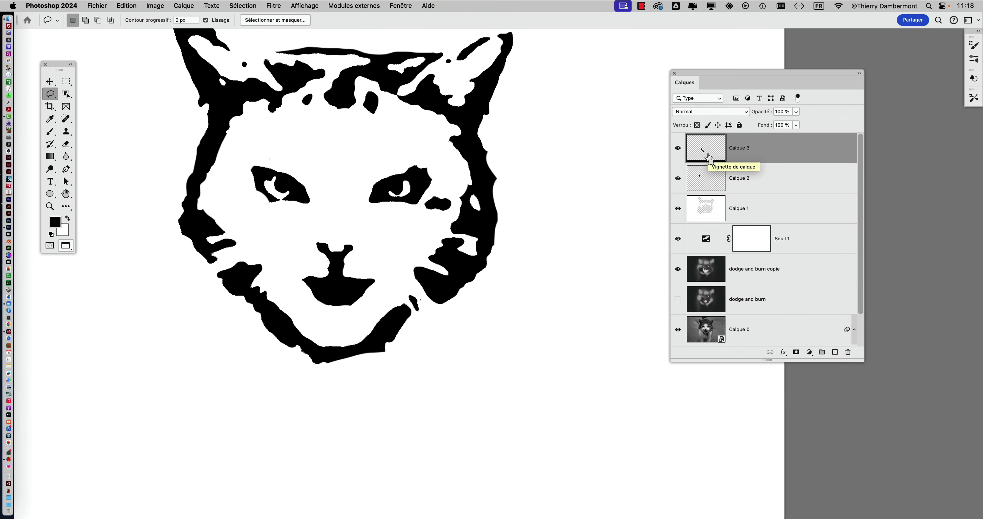
Move the pasted jaw piece over toward the cat's right jaw
click(53, 85)
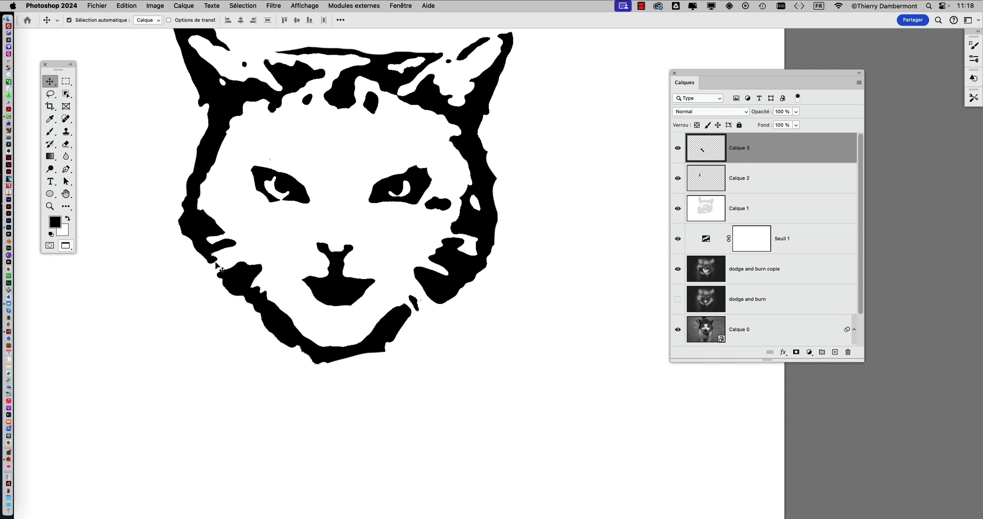
drag(222, 271, 542, 244)
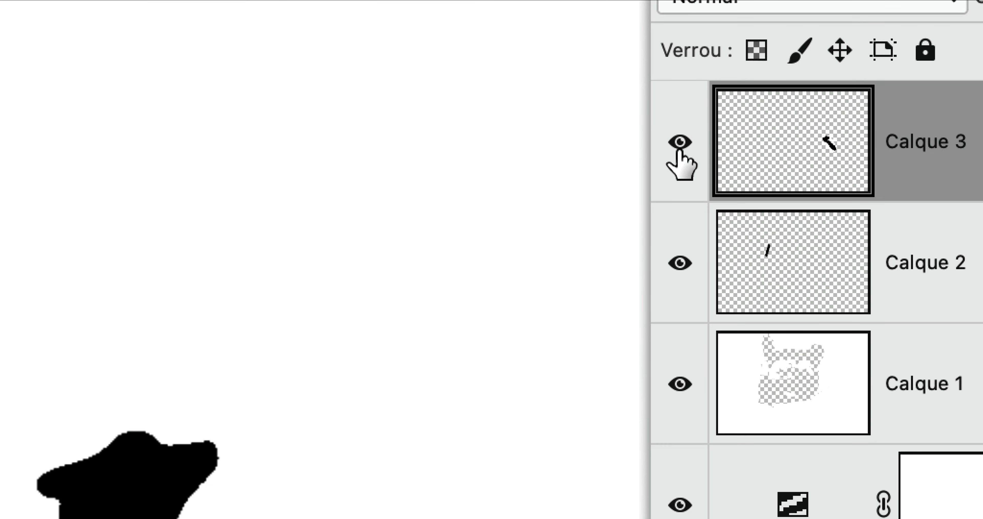
alt+click(678, 148)
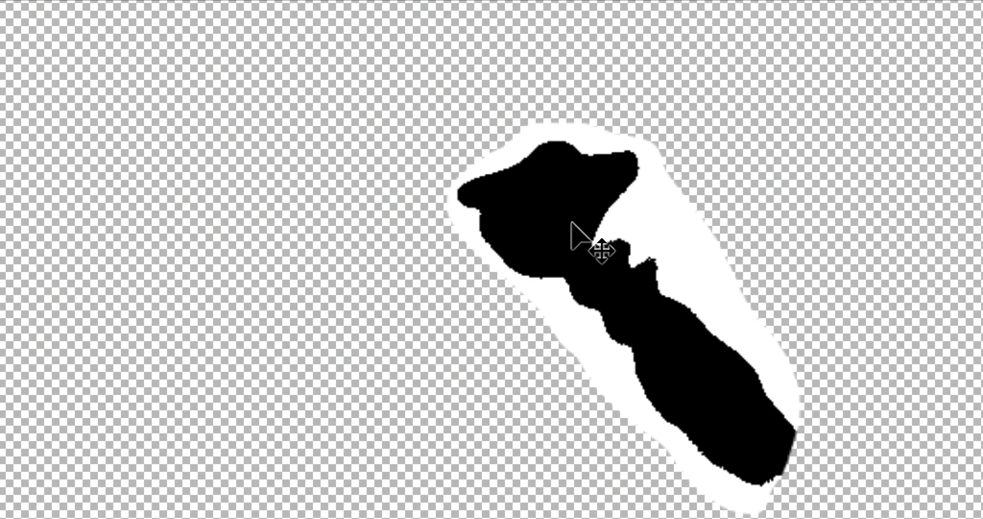
drag(578, 237, 537, 210)
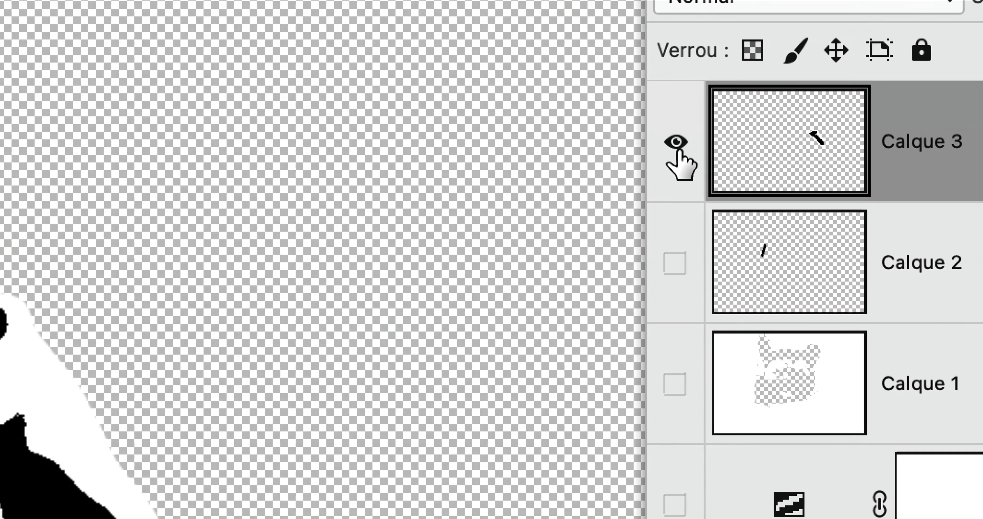
alt+click(679, 150)
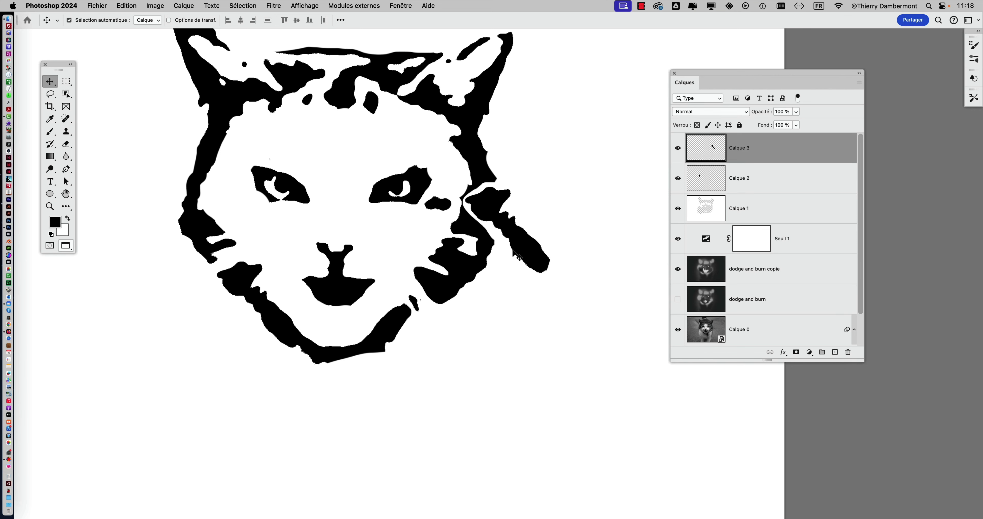
mouse_move(513, 251)
mouse_down()
mouse_move(418, 300)
mouse_move(401, 298)
mouse_up()
Rotate the piece about -83° and fit it along the right jaw, then select Calque 1
key(ctrl+t)
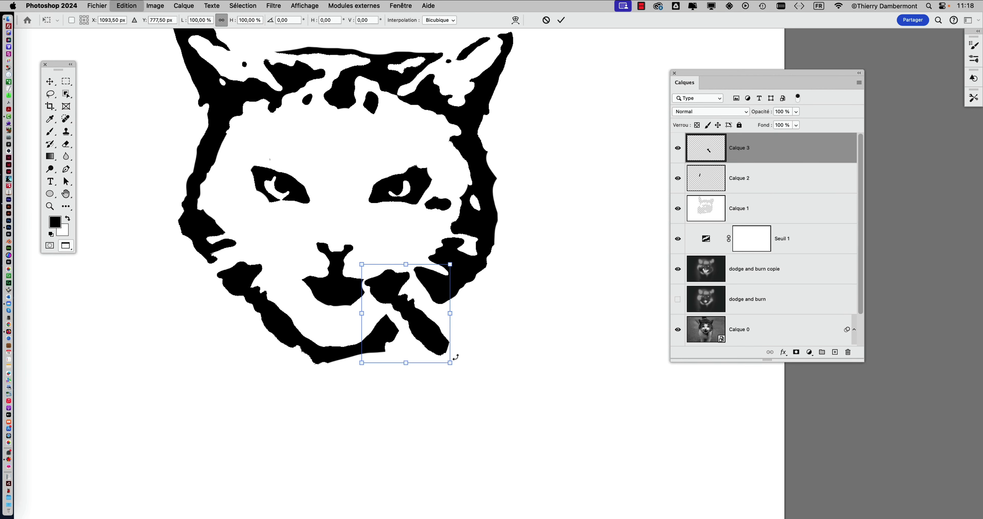
drag(459, 365, 499, 241)
drag(429, 303, 434, 303)
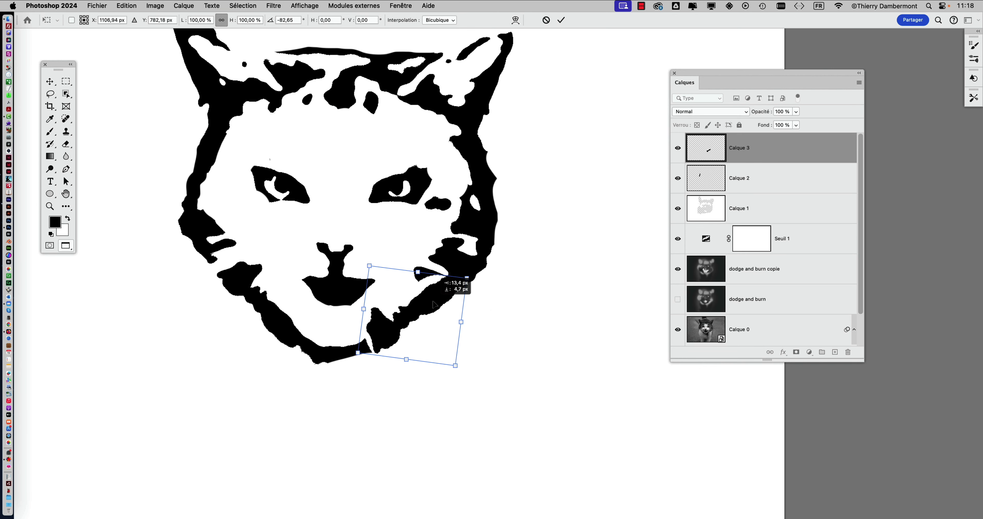
drag(434, 303, 439, 302)
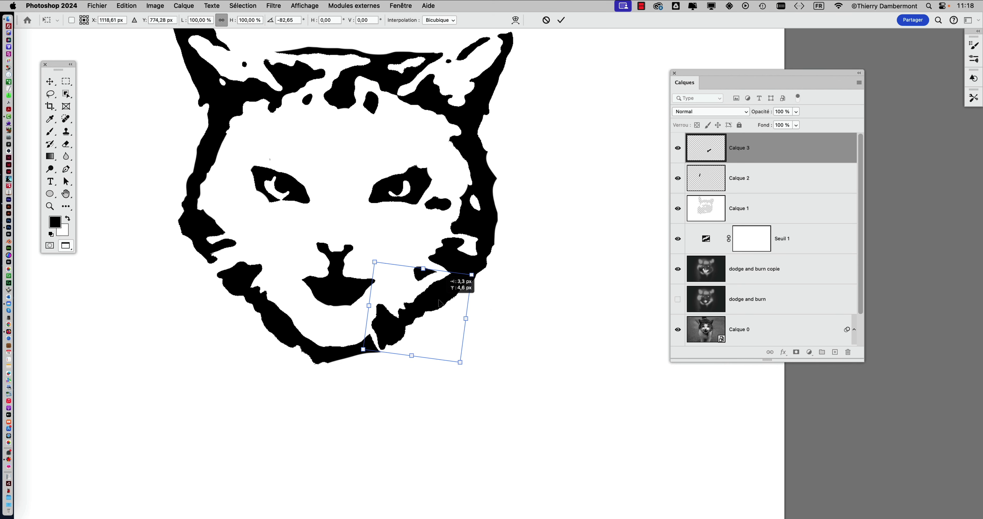
drag(439, 304, 439, 303)
click(48, 84)
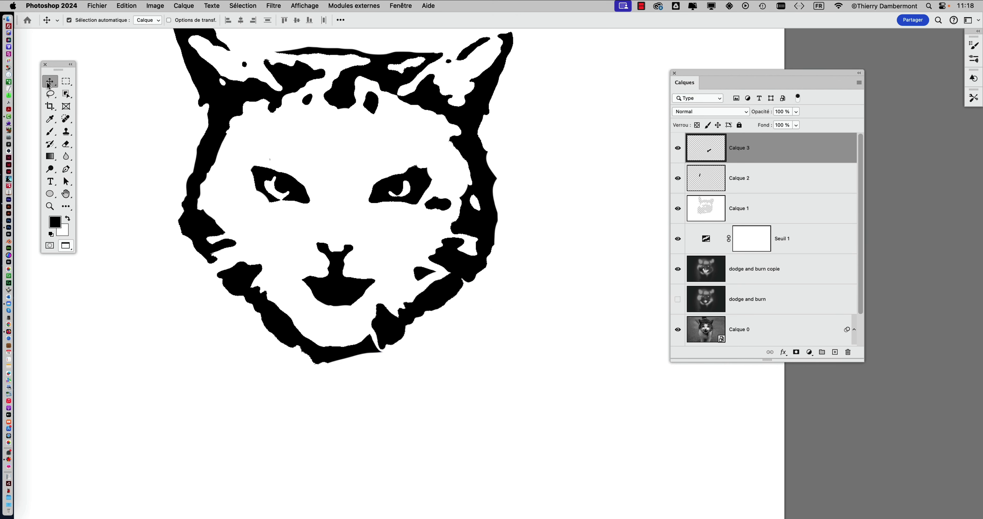
click(538, 273)
Nudge the jaw piece a few pixels with the arrow keys so it merges into the right cheek
scroll(542, 336, down, 1)
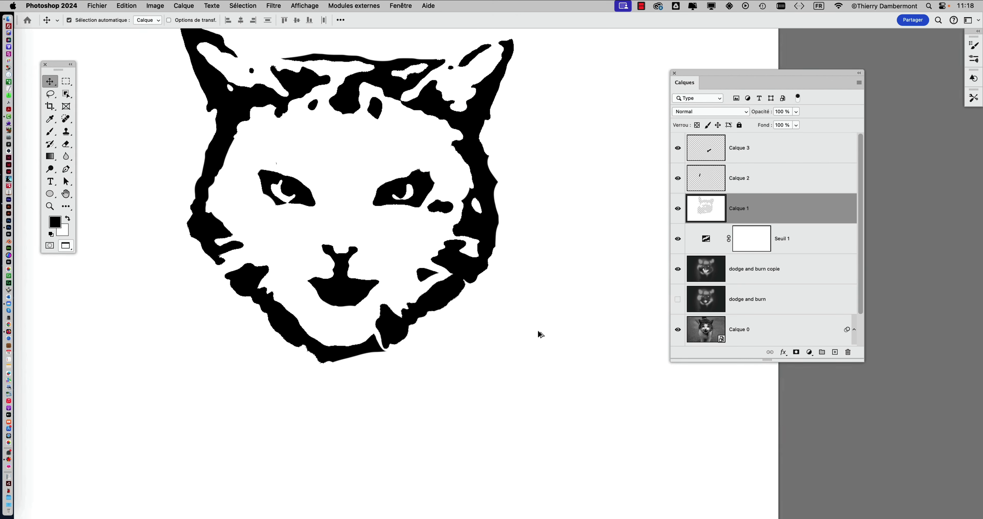
scroll(540, 335, down, 1)
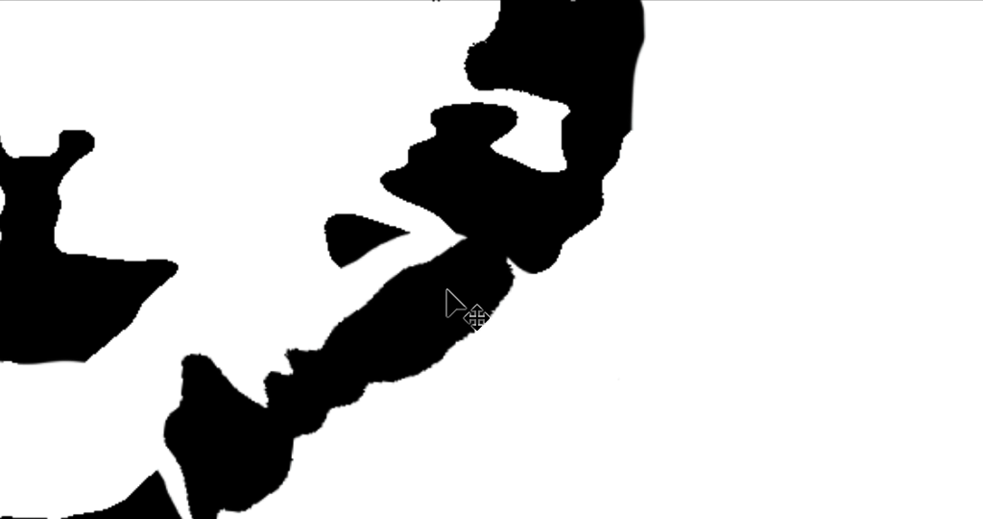
key(Down)
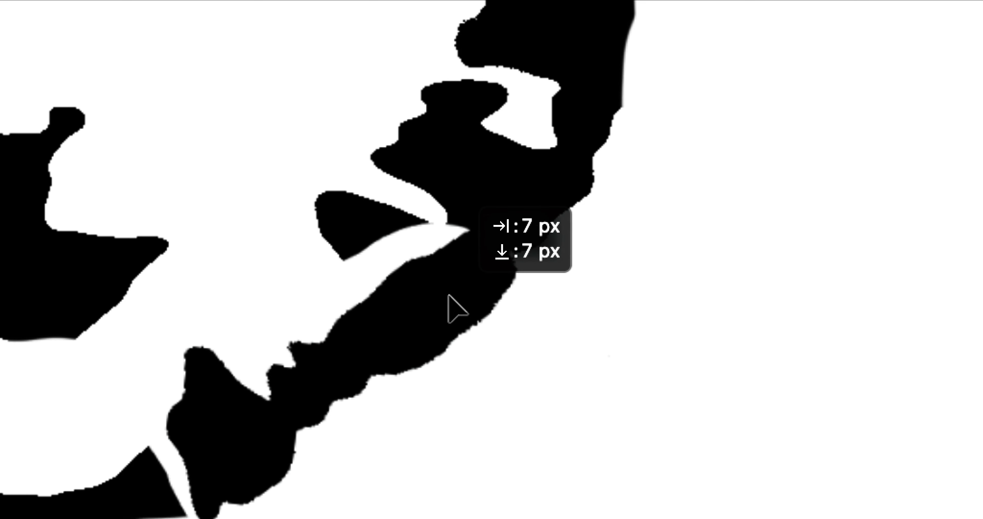
key(Left)
key(Down)
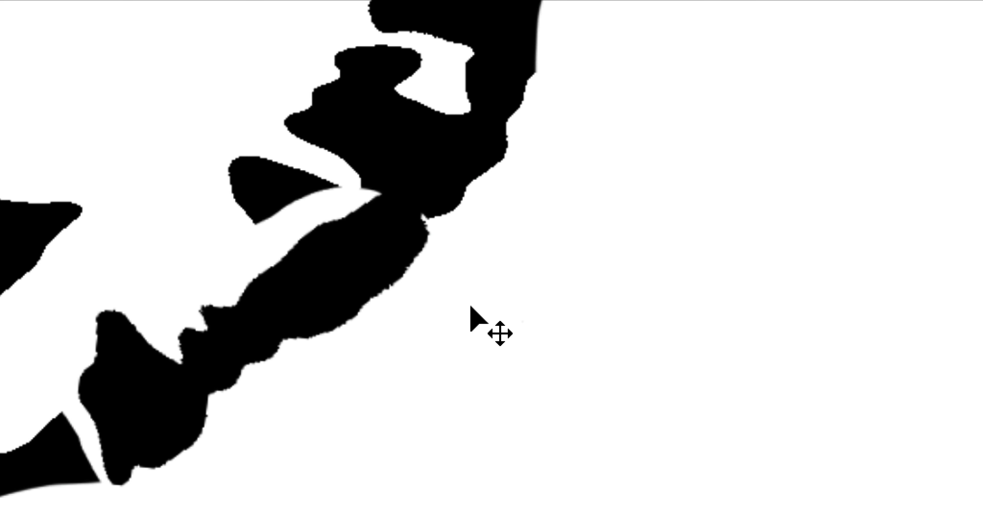
key(Down)
key(Down)
key(Down)
key(Up)
key(Up)
key(Up)
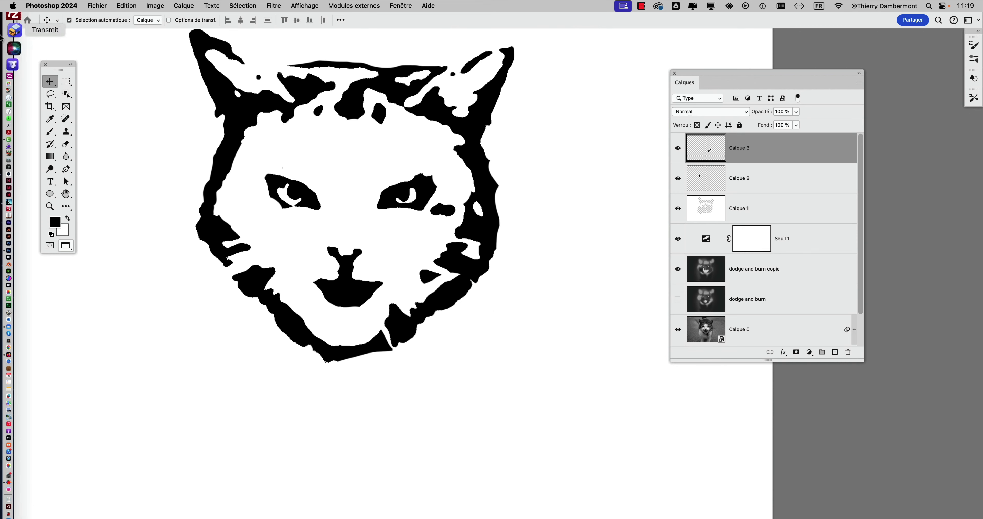
click(97, 5)
click(137, 111)
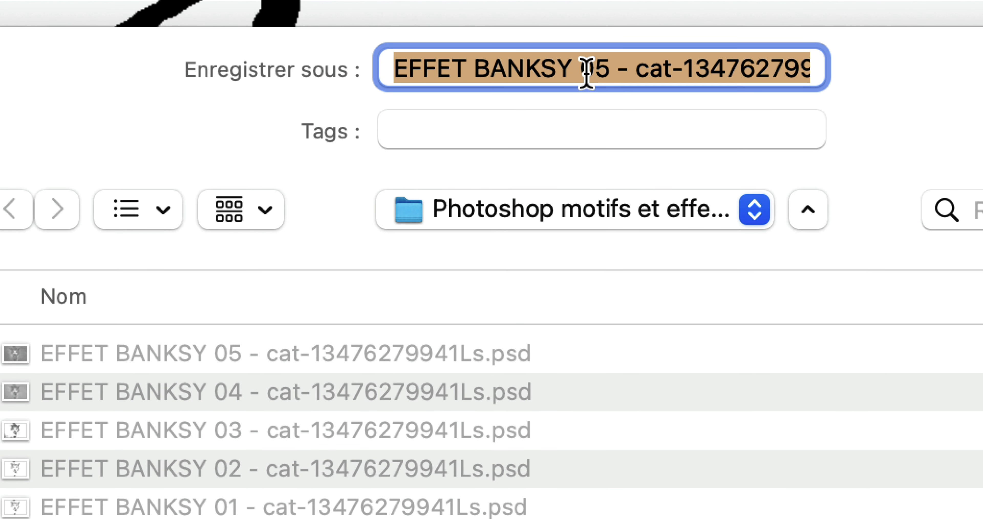
drag(588, 75, 591, 73)
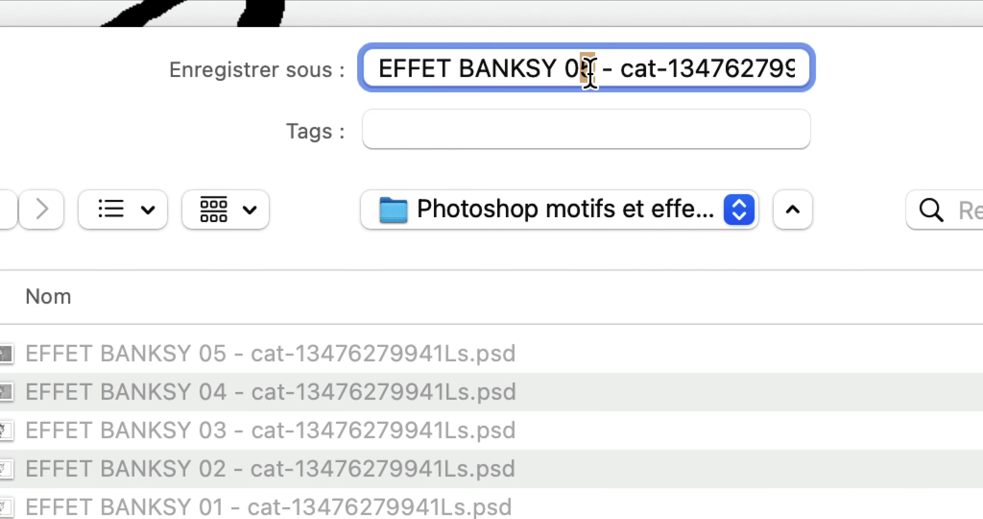
text(6)
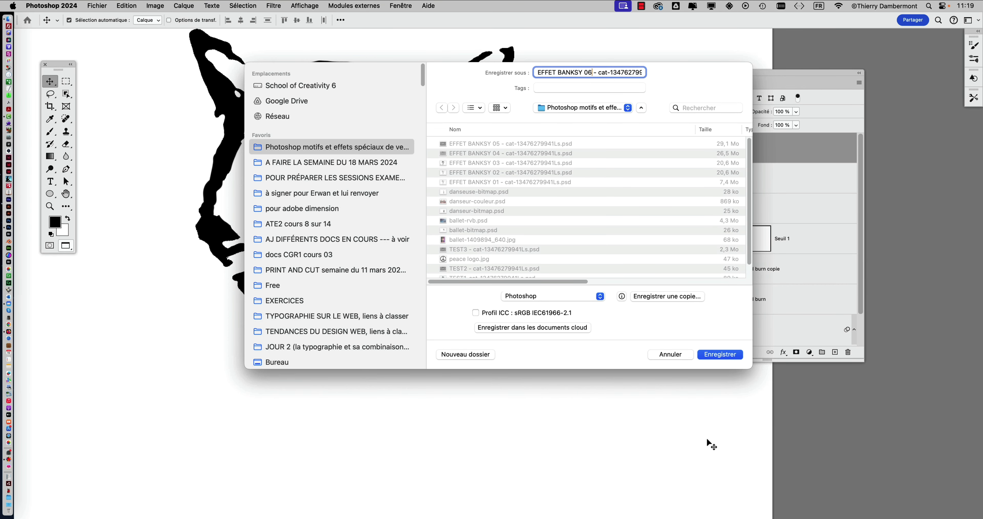
click(722, 357)
click(648, 234)
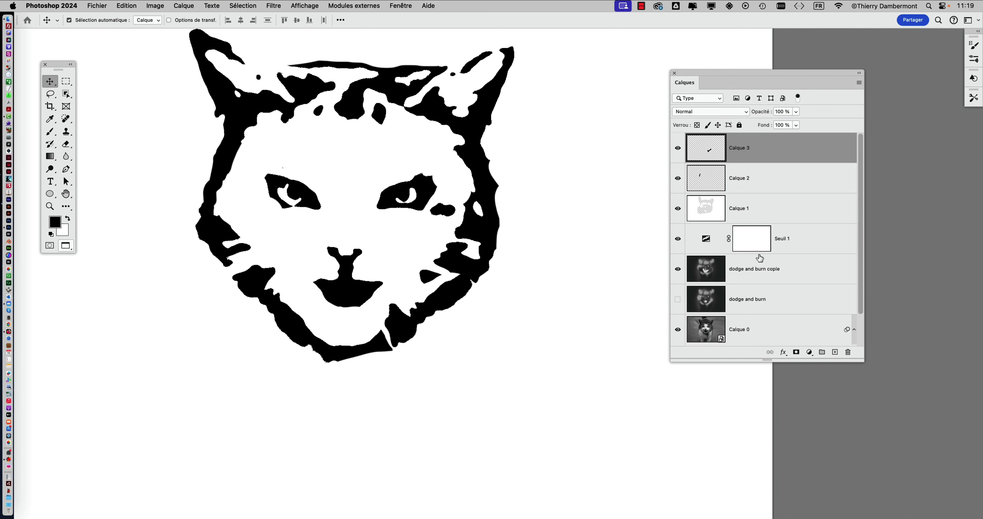
Enlarge the Calques panel, then start another Save As and cancel it
drag(860, 361, 869, 398)
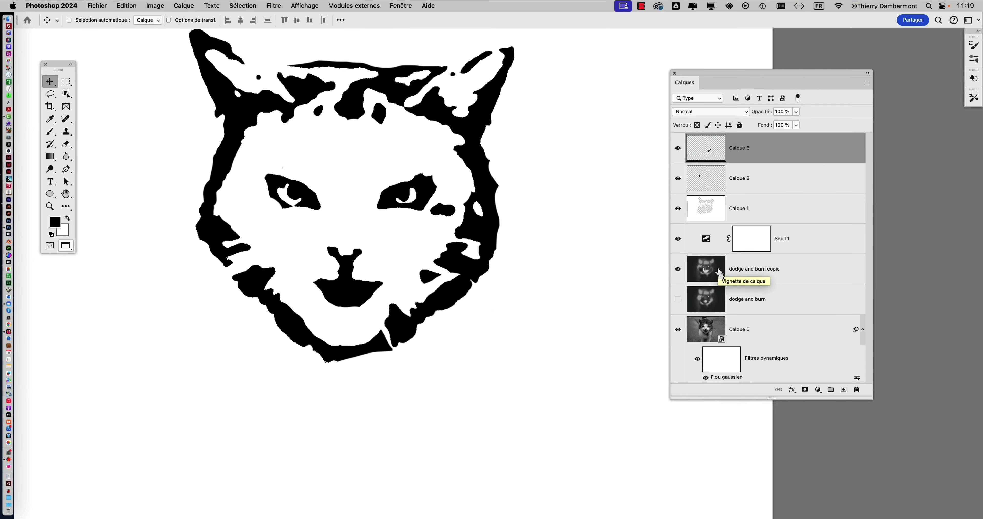
click(105, 6)
click(128, 115)
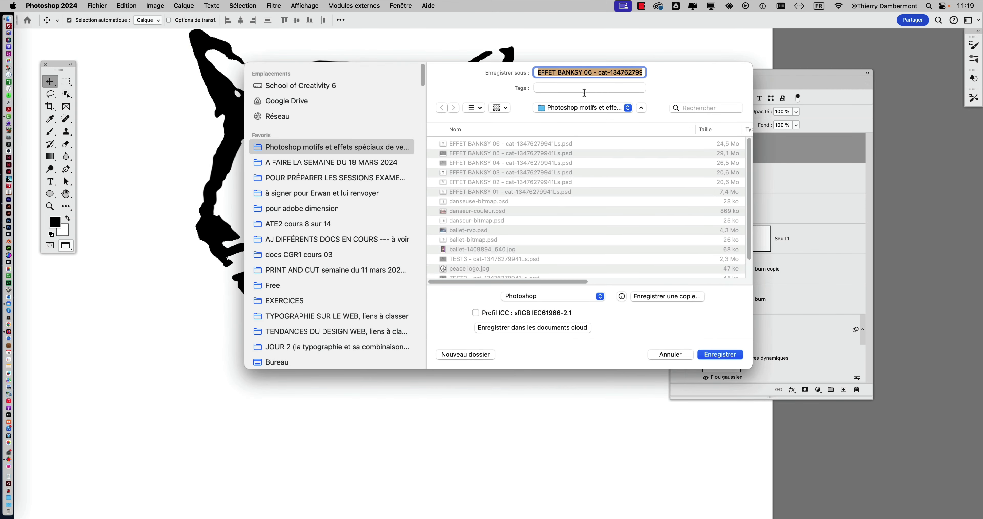
click(675, 356)
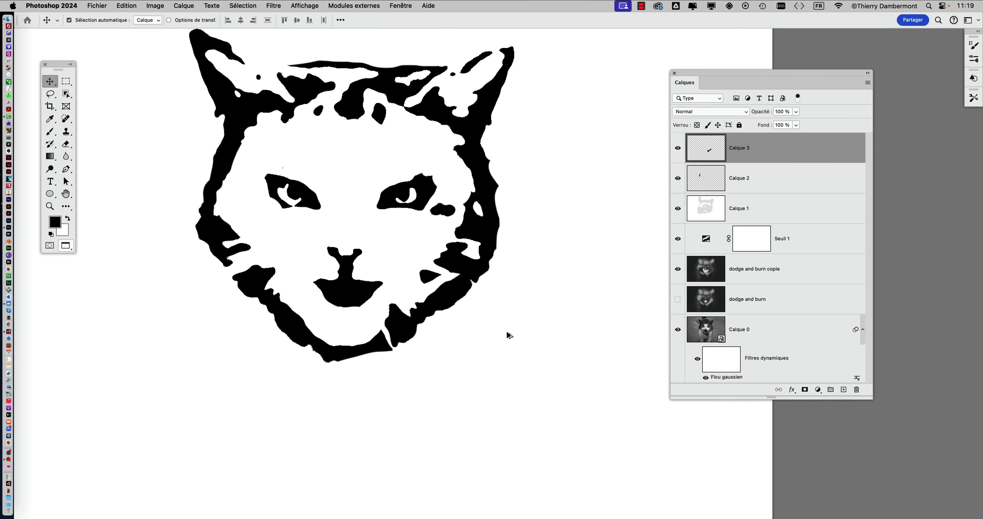
scroll(510, 335, down, 2)
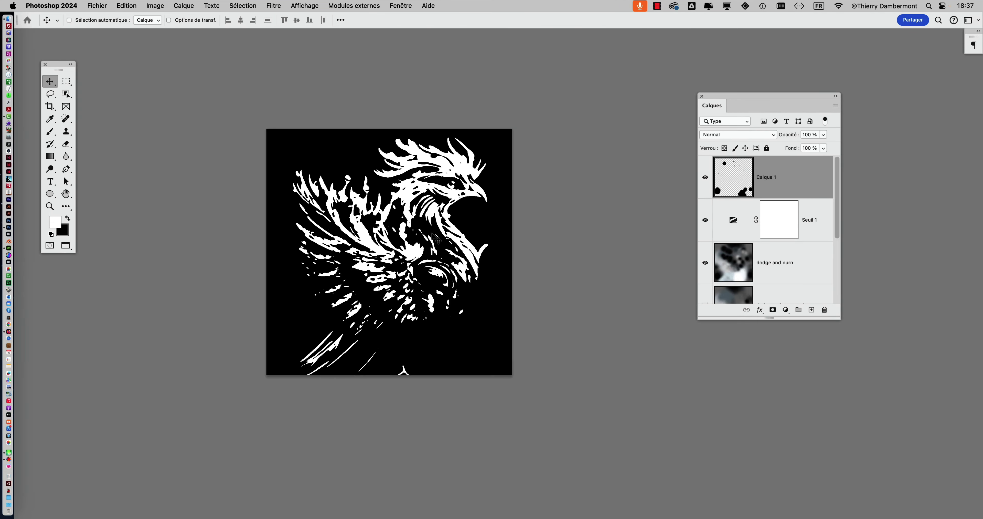
Move the Calques panel up and enlarge it to show every layer
scroll(405, 254, up, 1)
scroll(408, 248, up, 1)
scroll(411, 242, up, 2)
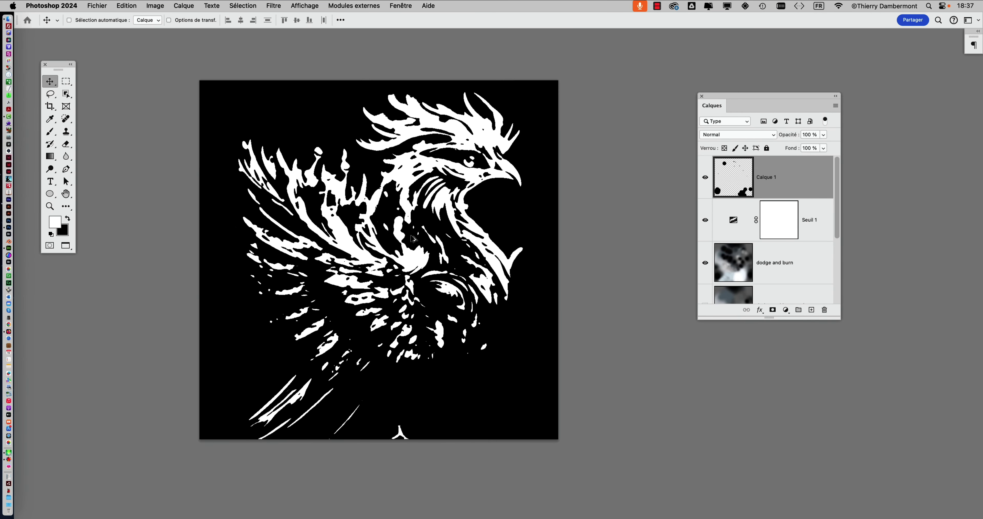
scroll(411, 235, up, 1)
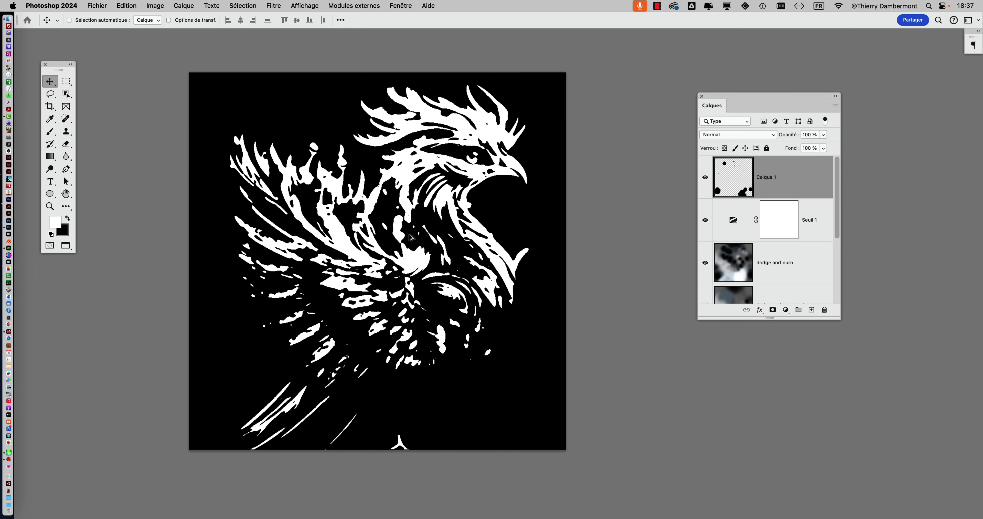
scroll(411, 237, up, 1)
scroll(410, 237, down, 1)
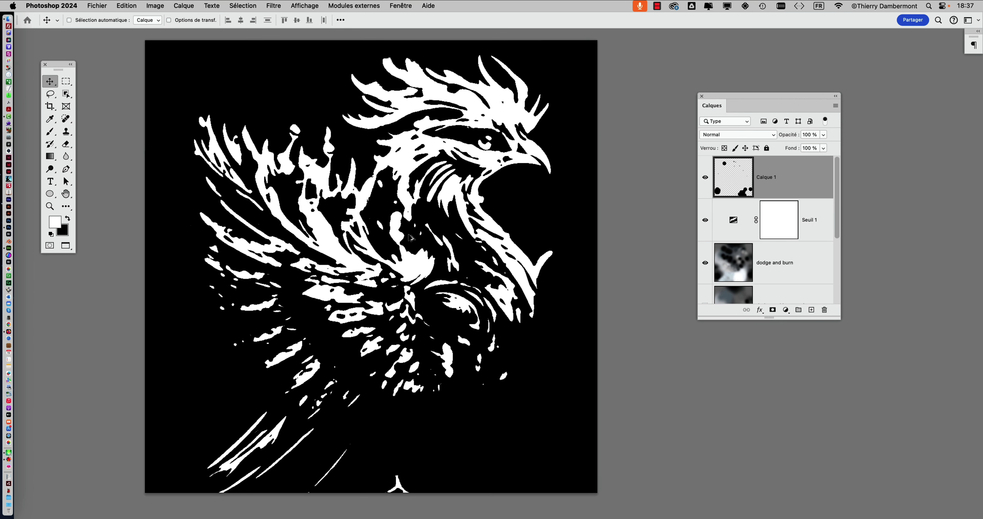
scroll(411, 237, down, 1)
drag(737, 95, 684, 43)
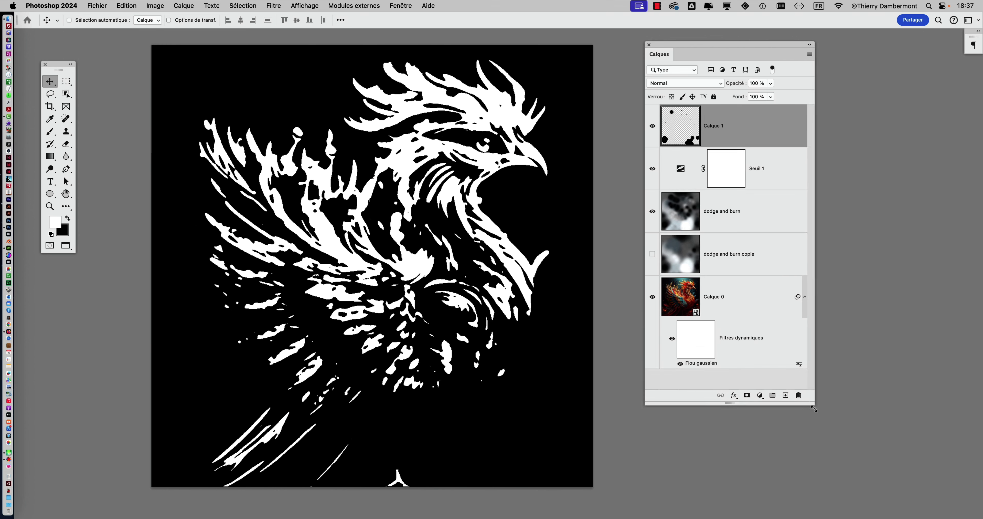
drag(784, 267, 824, 416)
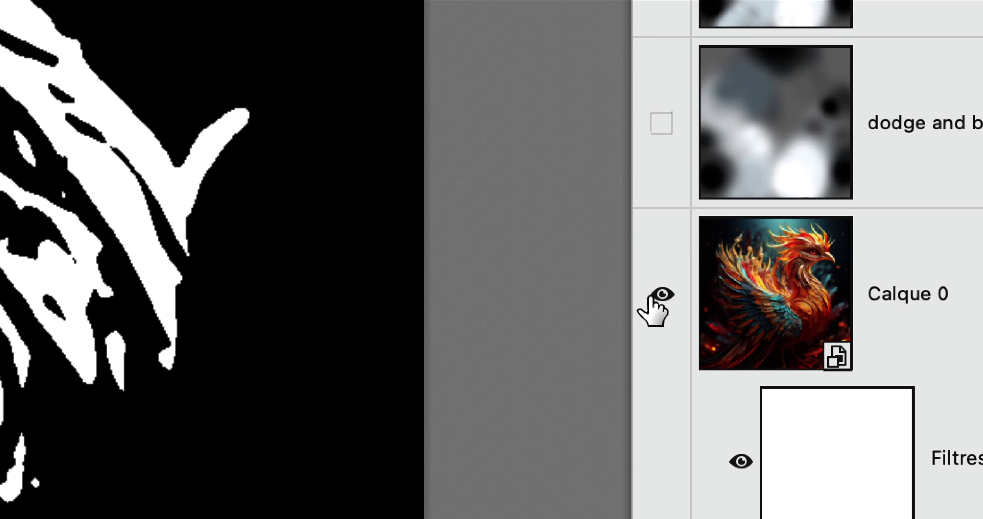
Solo the phoenix layer Calque 0 and switch off its Flou gaussien smart filter
alt+click(662, 294)
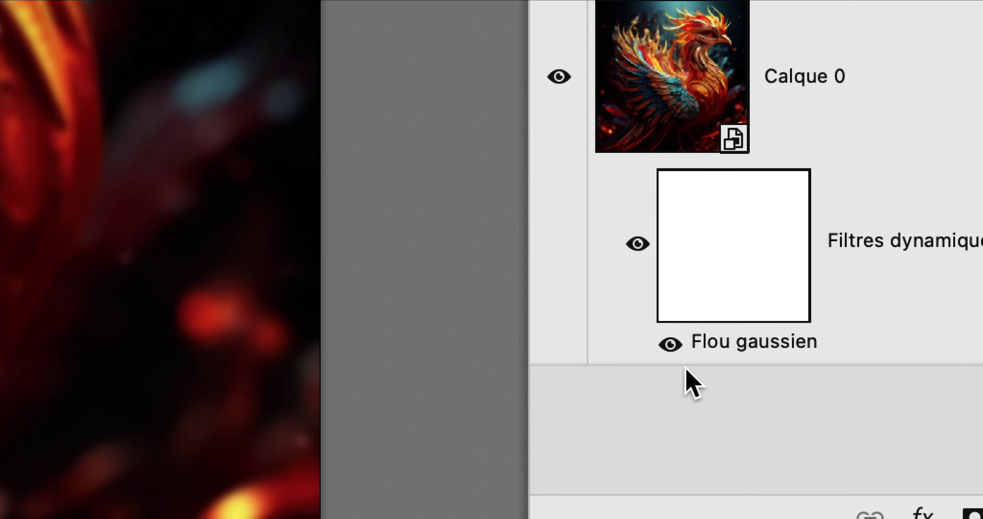
click(686, 358)
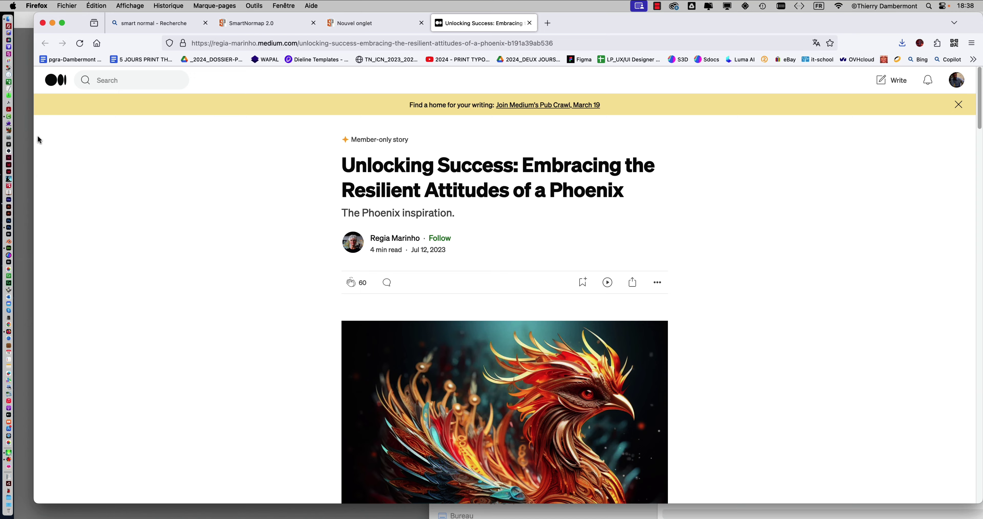
click(28, 130)
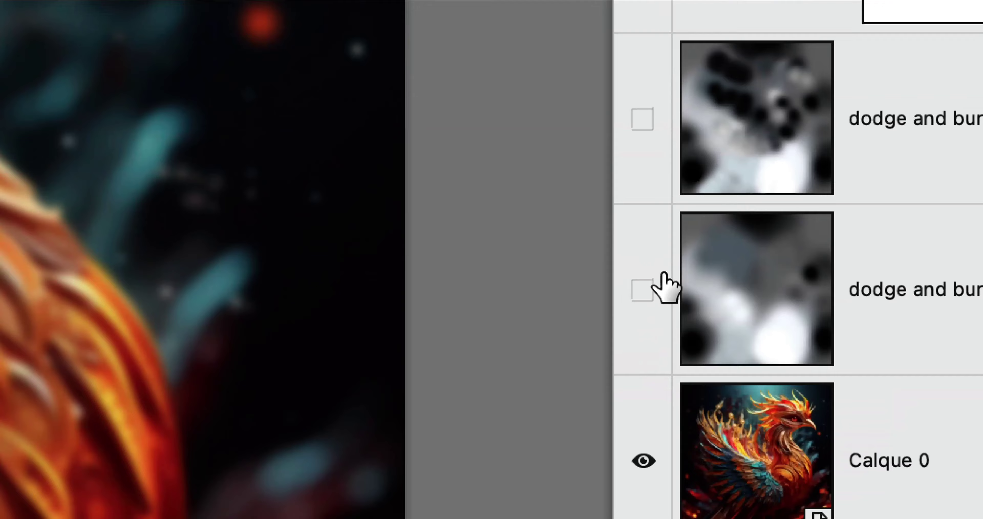
Turn the dodge and burn layers, Seuil 1 and Calque 1 back on, then enlarge the Calques panel
click(660, 263)
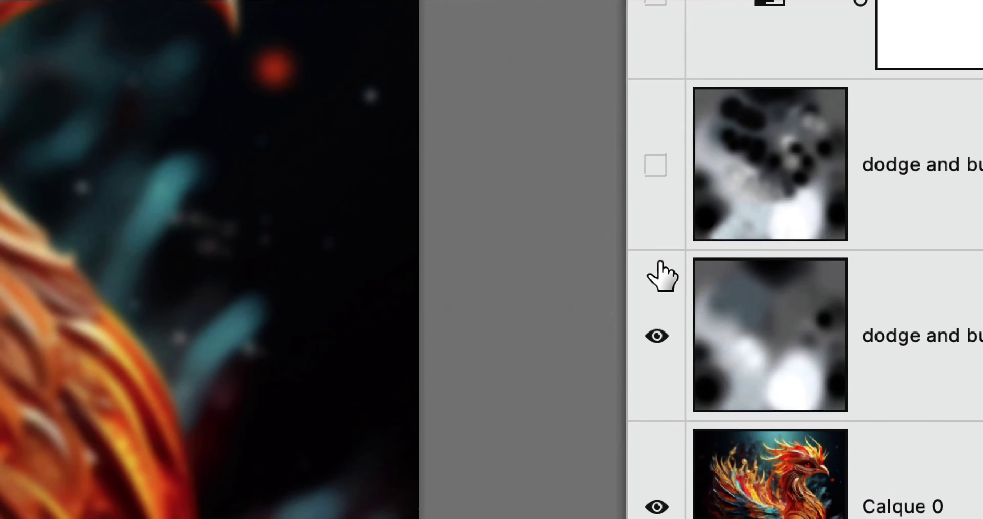
drag(663, 274, 660, 197)
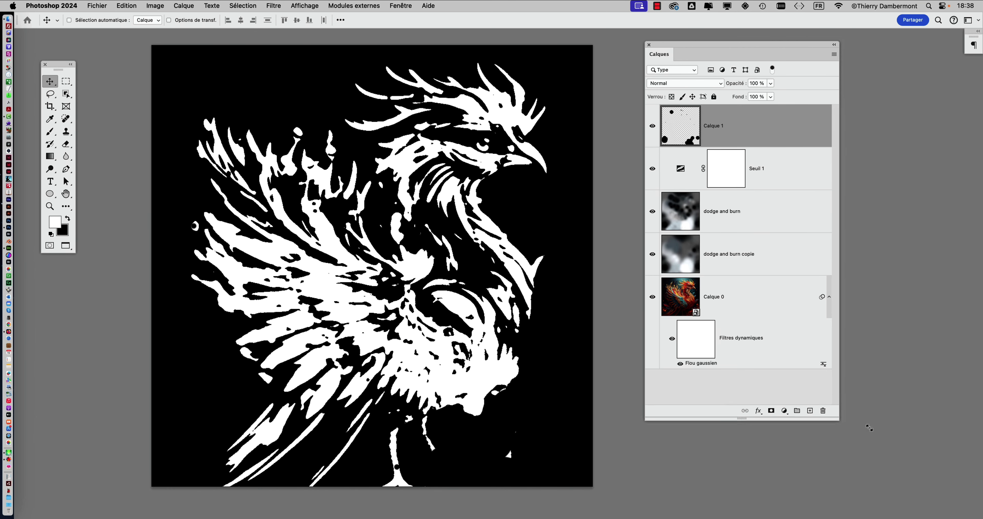
drag(822, 416, 887, 431)
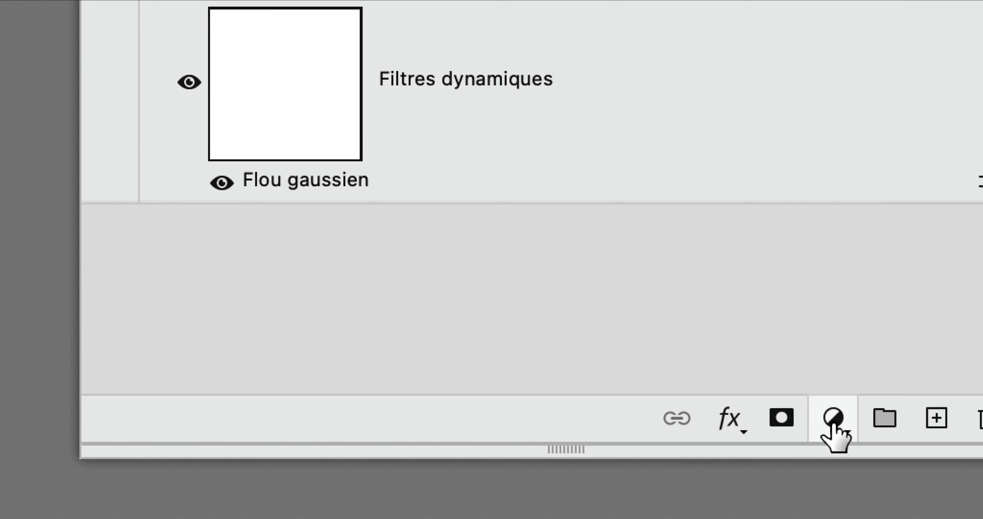
Add a Négatif 1 invert adjustment layer, then close Propriétés and rearrange the Calques panel
click(833, 427)
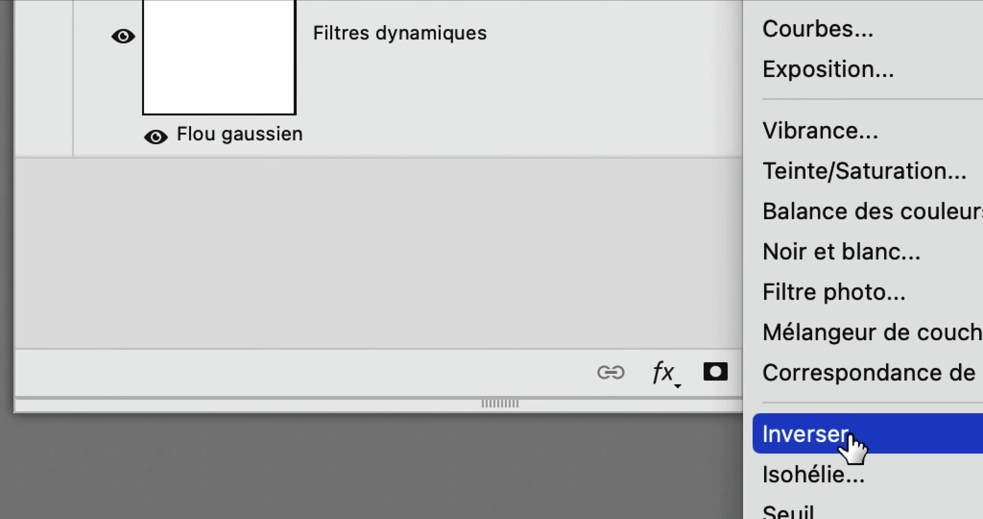
click(849, 436)
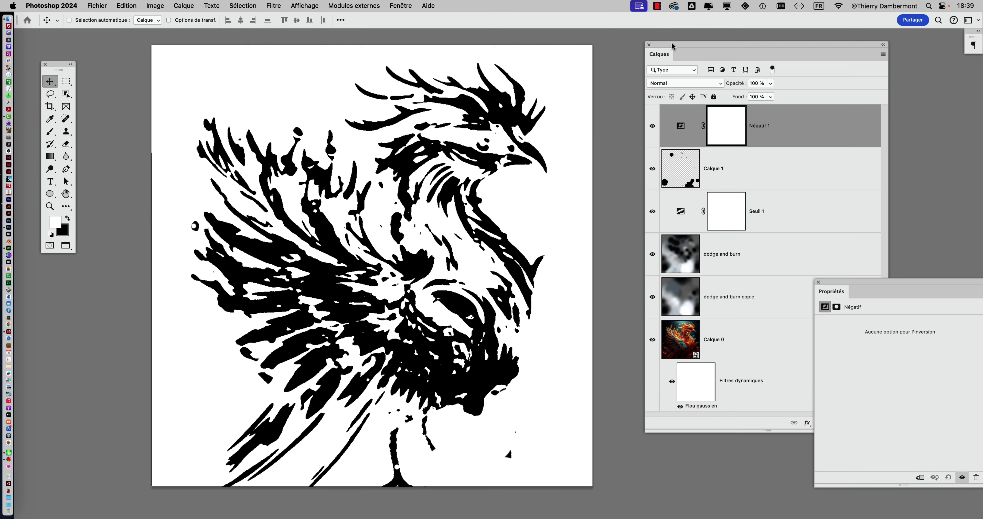
drag(673, 45, 573, 45)
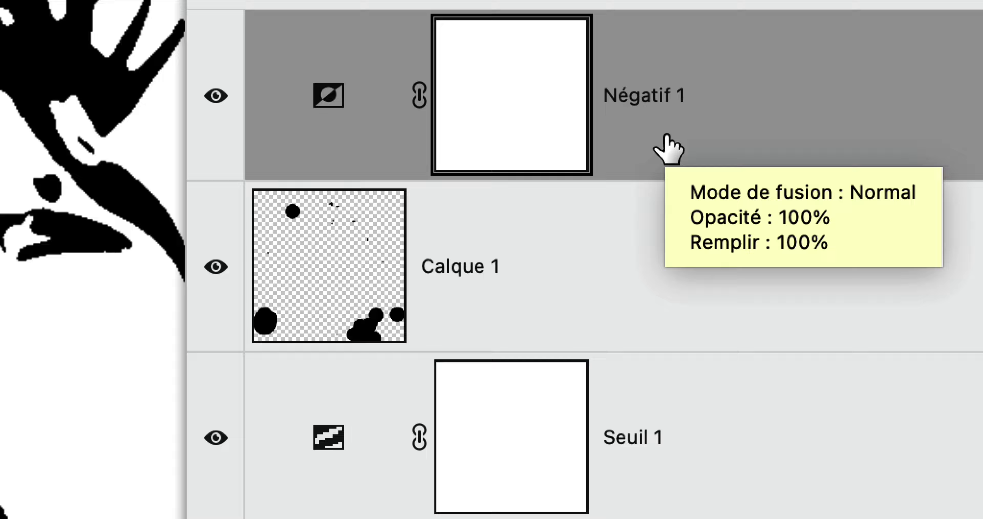
key(super)
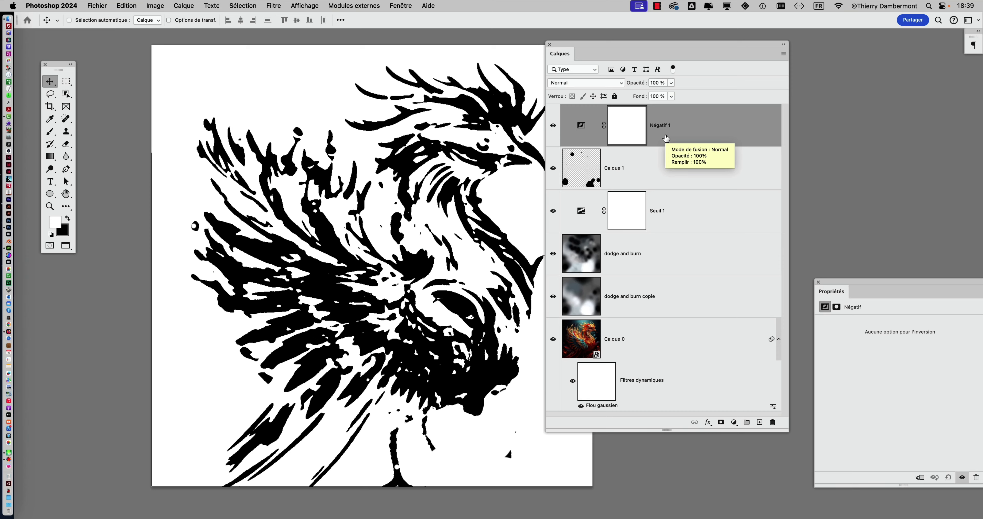
drag(592, 43, 635, 38)
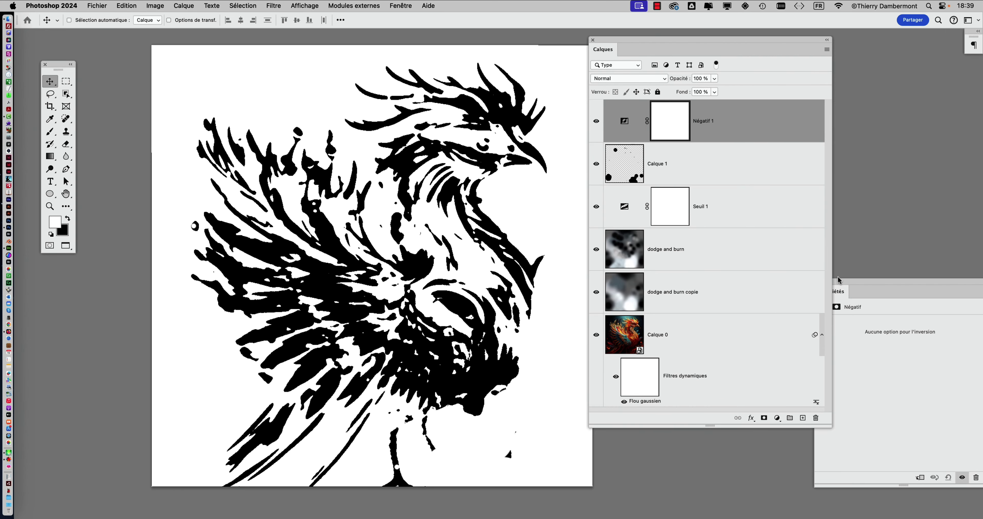
drag(875, 285, 919, 289)
click(862, 285)
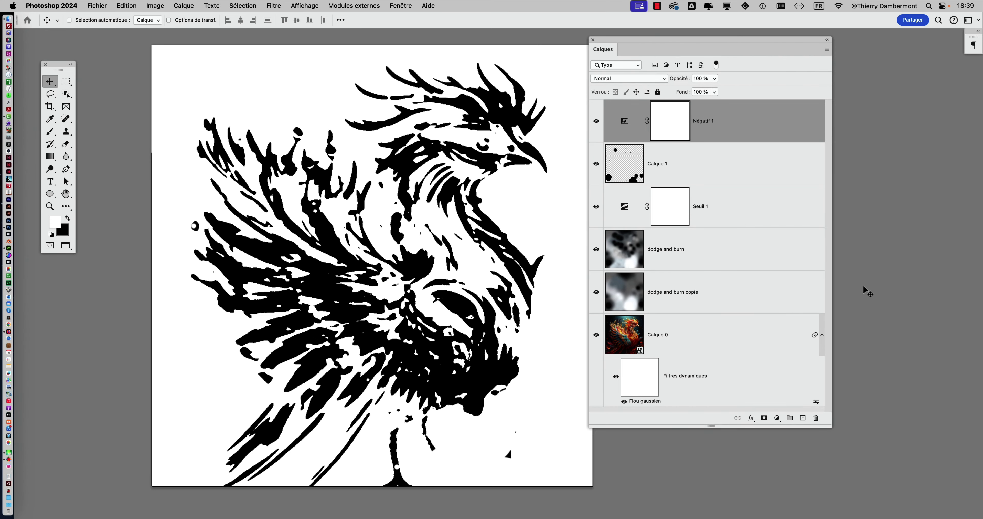
drag(623, 39, 670, 46)
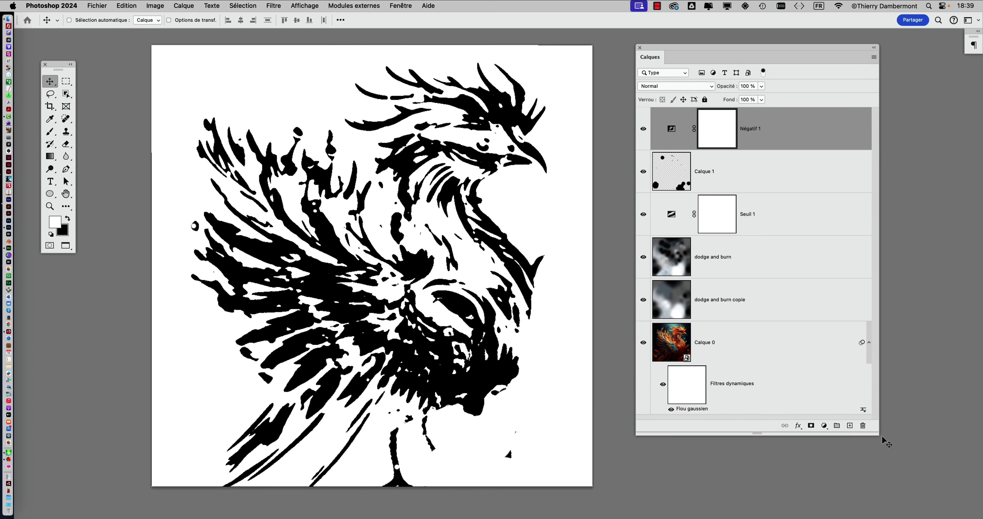
drag(878, 435, 799, 435)
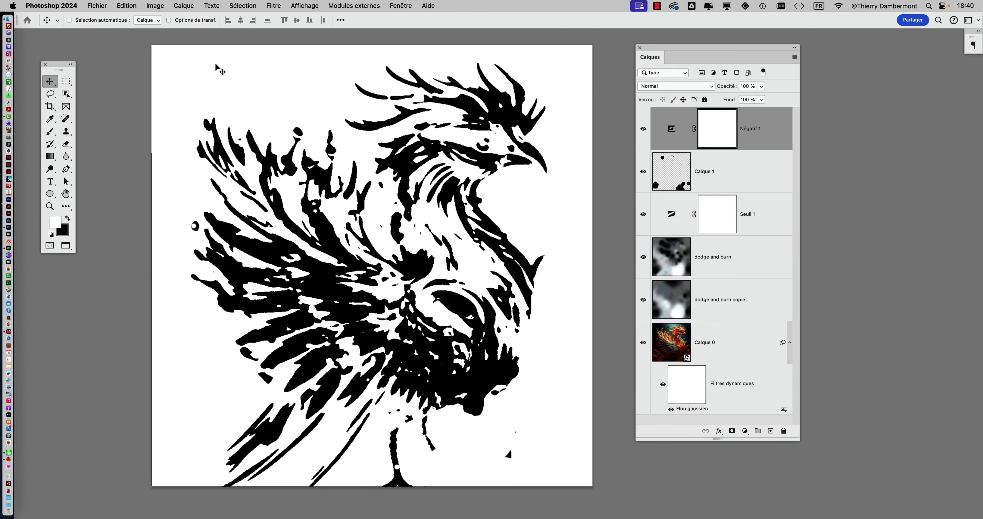
Lasso the phoenix's eye and fill that area black in the Négatif 1 mask
key(super+plus)
key(super+plus)
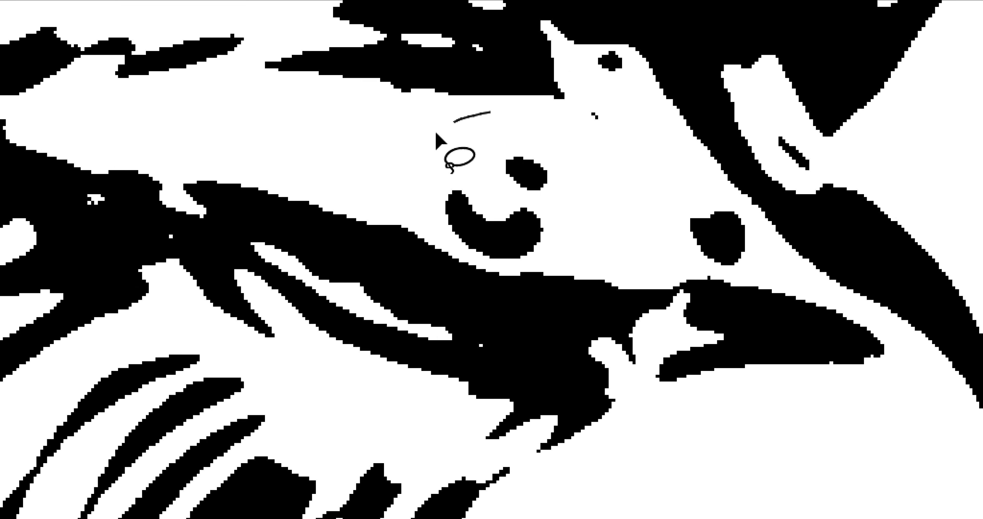
drag(450, 168, 484, 166)
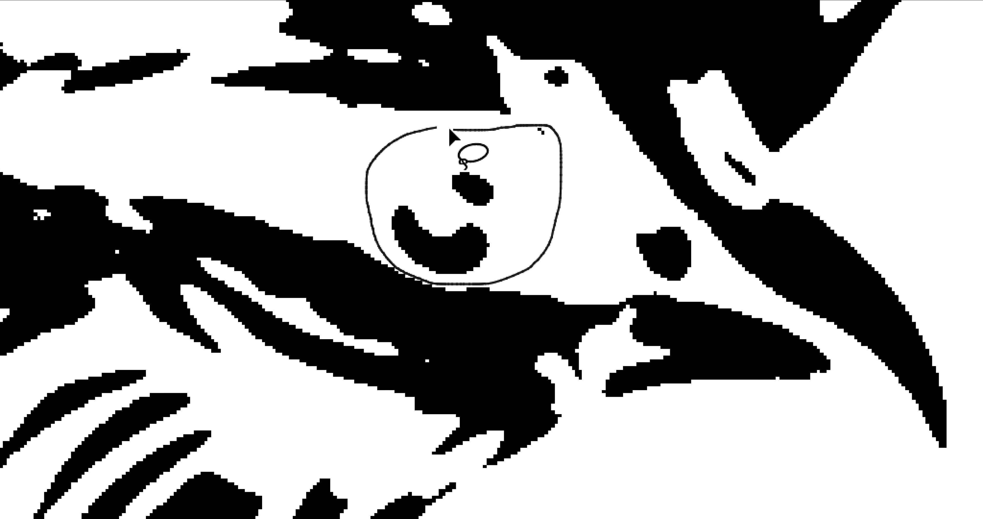
drag(484, 166, 472, 134)
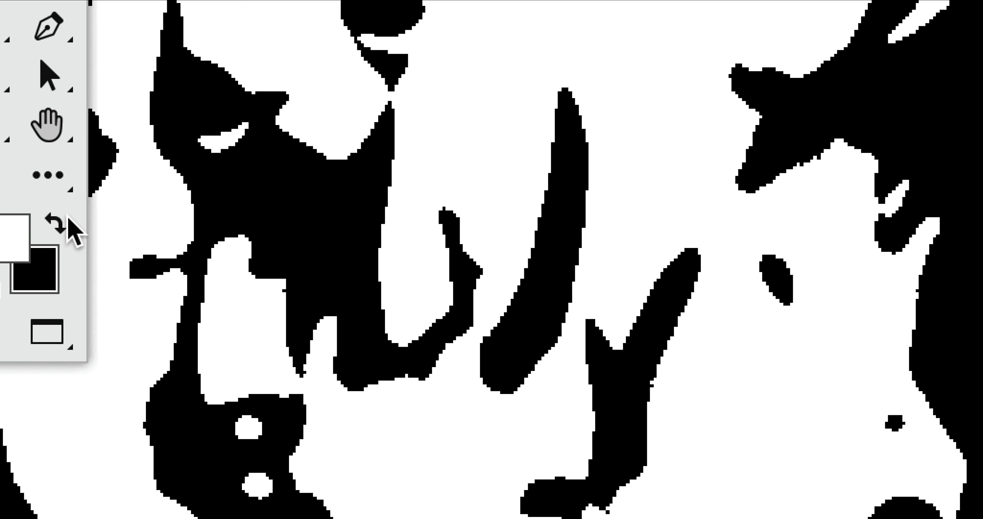
click(68, 218)
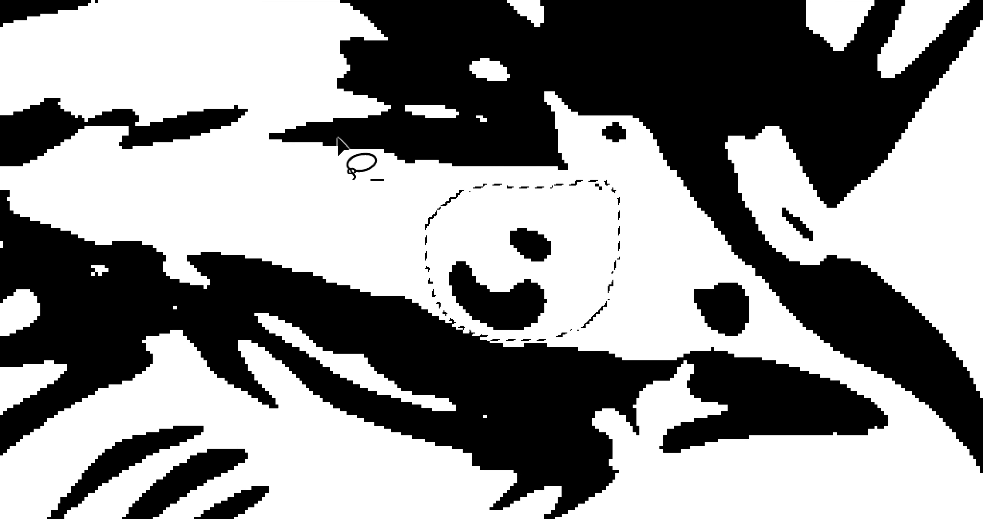
key(ctrl+i)
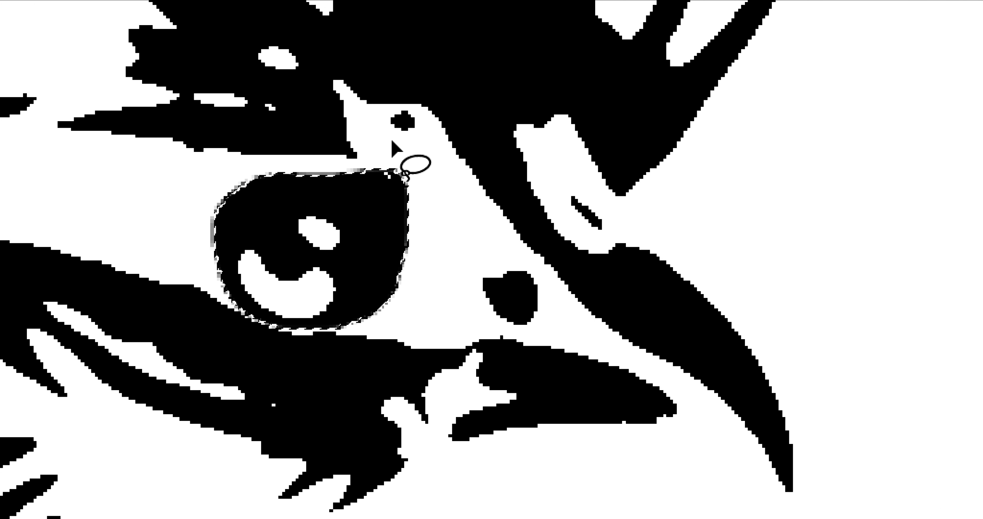
key(ctrl+shift+a)
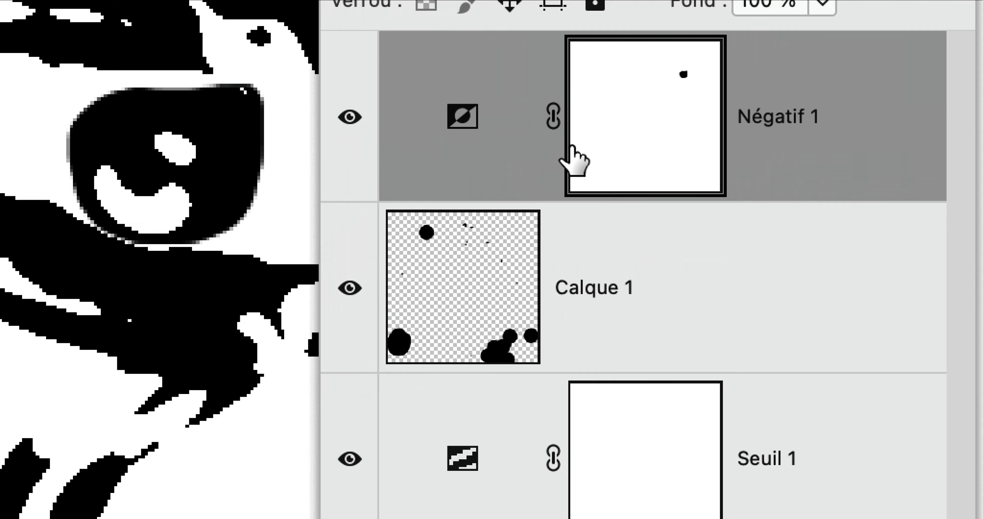
Toggle the Négatif 1 mask off and on to compare, then zoom back out
shift+click(673, 149)
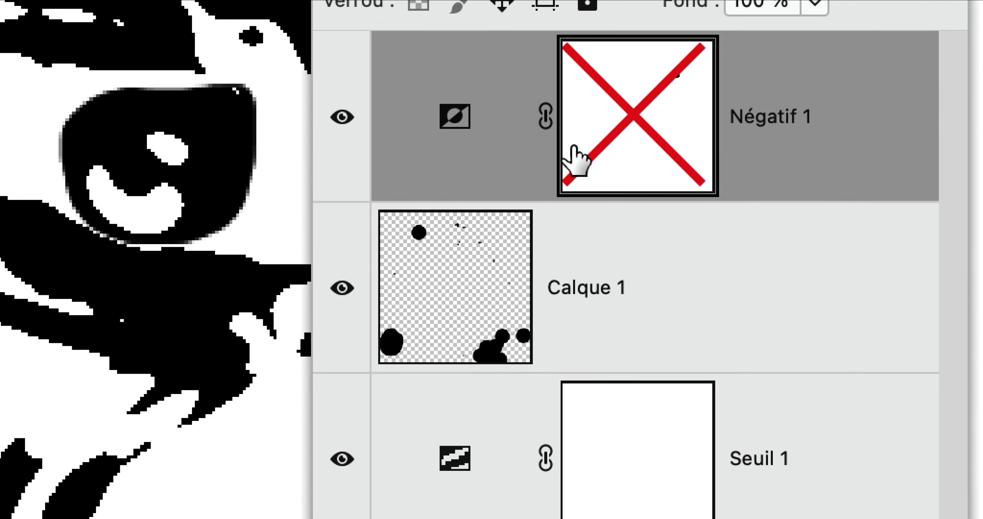
shift+click(575, 148)
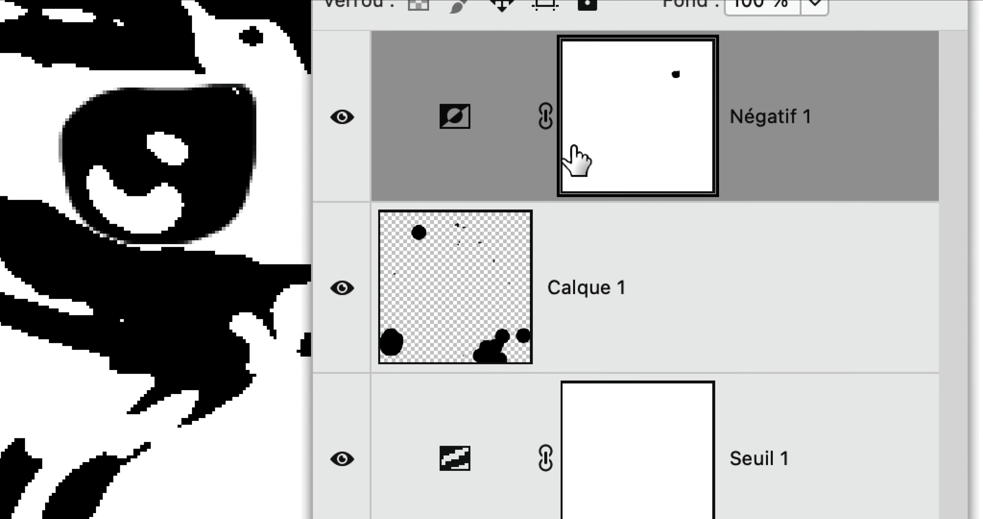
shift+click(573, 149)
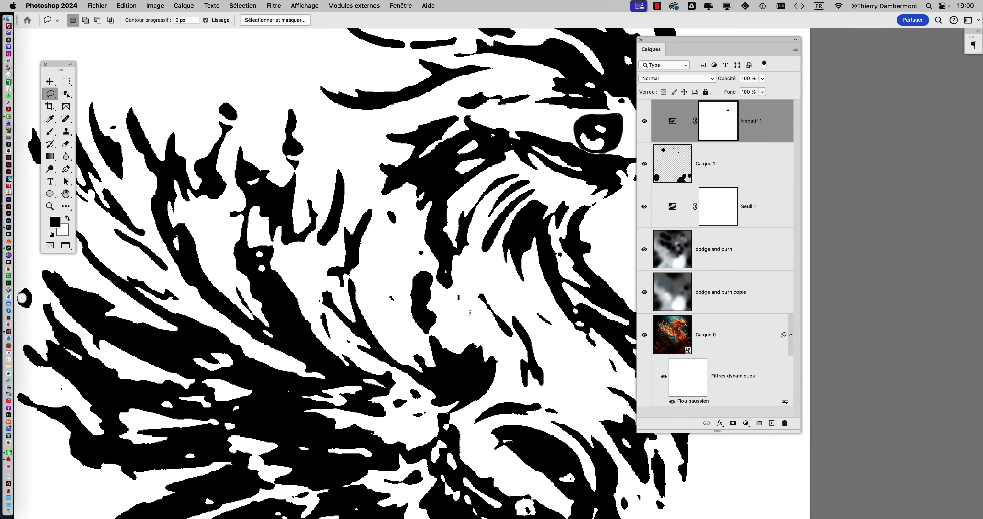
scroll(534, 184, right, 5)
scroll(477, 176, right, 4)
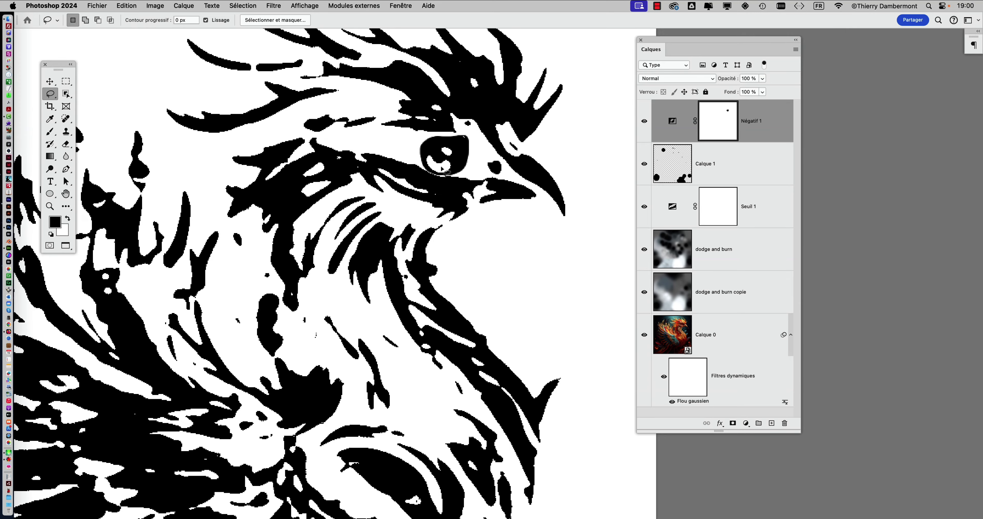
scroll(443, 170, up, 2)
scroll(443, 171, up, 2)
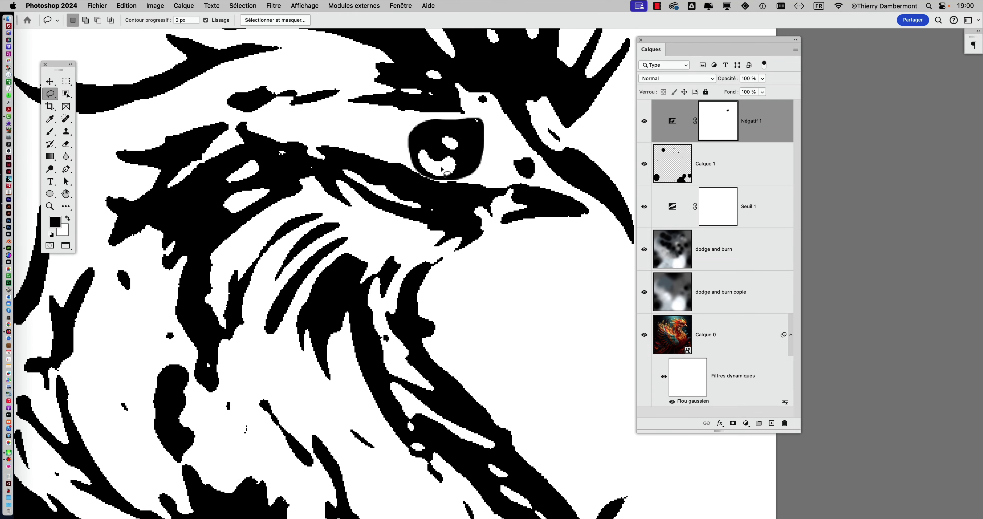
scroll(442, 171, down, 2)
scroll(442, 171, down, 2)
scroll(444, 174, down, 2)
scroll(444, 178, down, 1)
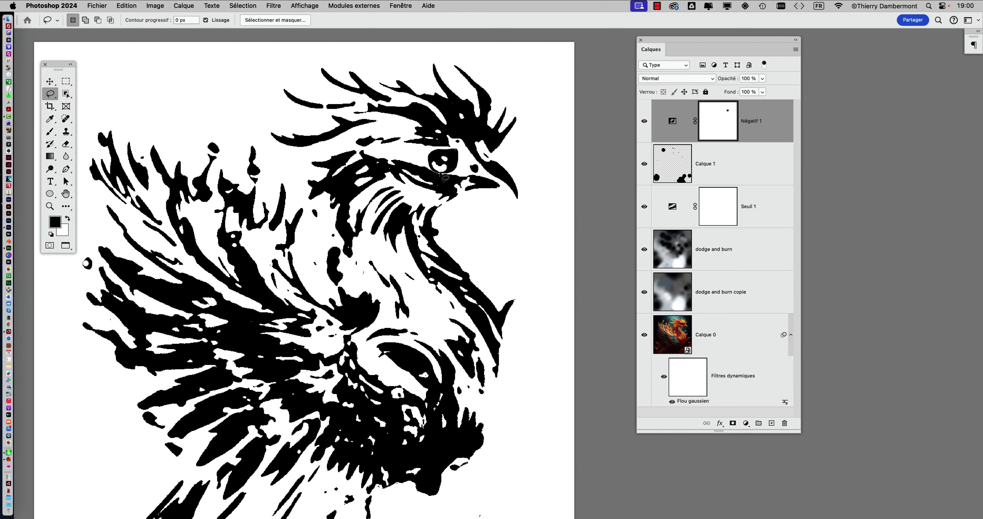
scroll(443, 176, down, 1)
scroll(378, 231, down, 1)
scroll(376, 229, down, 1)
scroll(358, 225, down, 1)
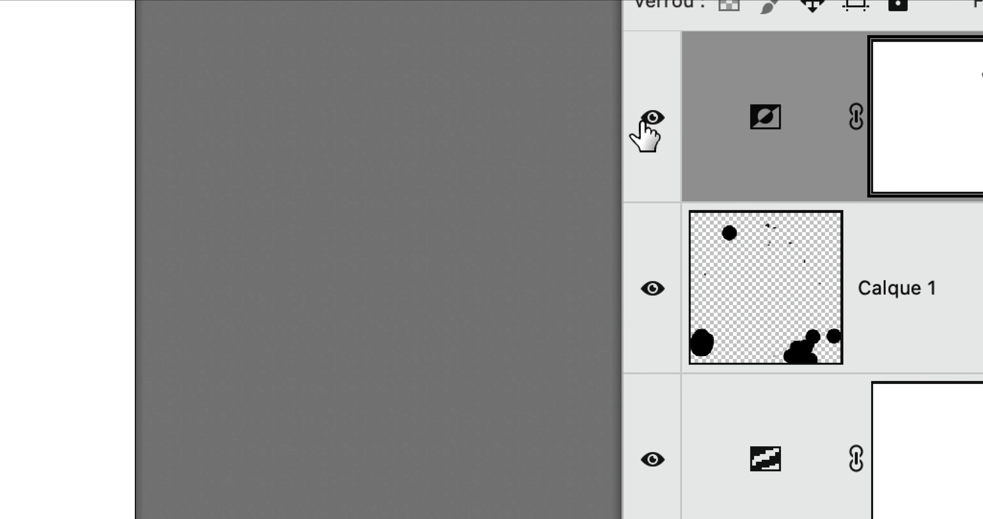
Hide and re-show Négatif 1 and toggle its mask off and on to check the eye
click(645, 122)
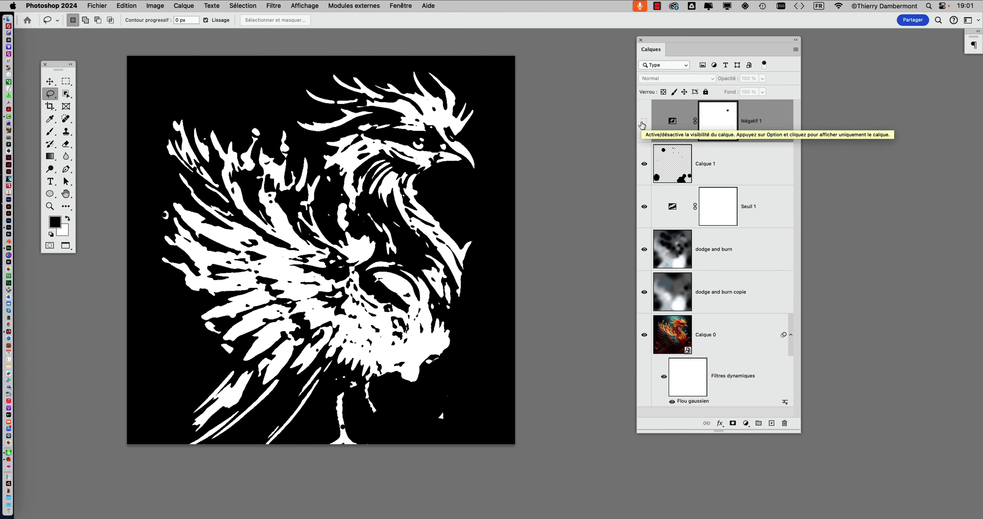
click(644, 122)
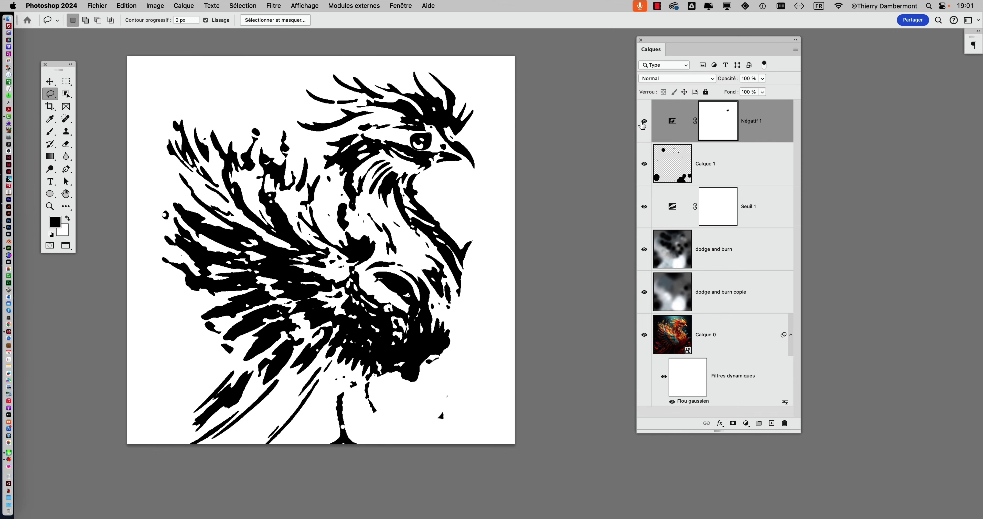
shift+click(721, 128)
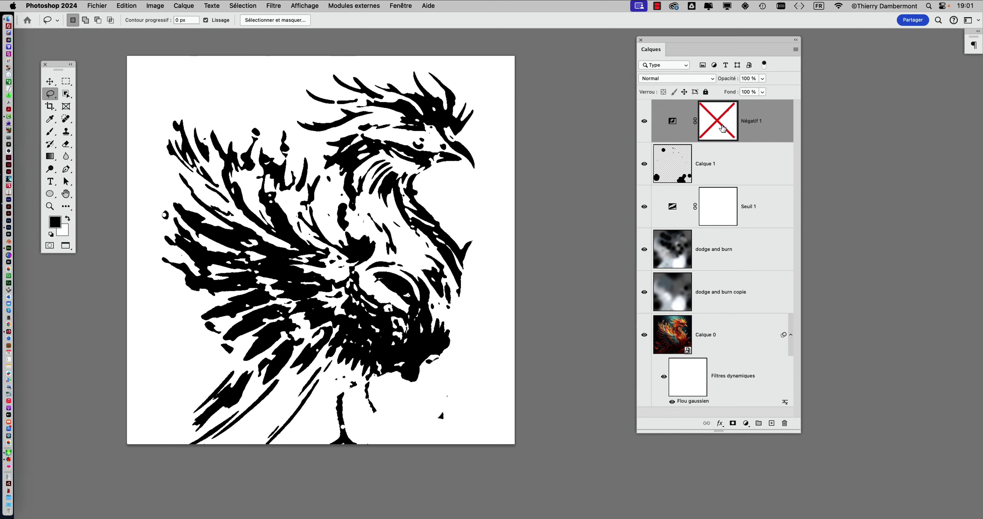
scroll(424, 144, up, 3)
scroll(410, 141, up, 2)
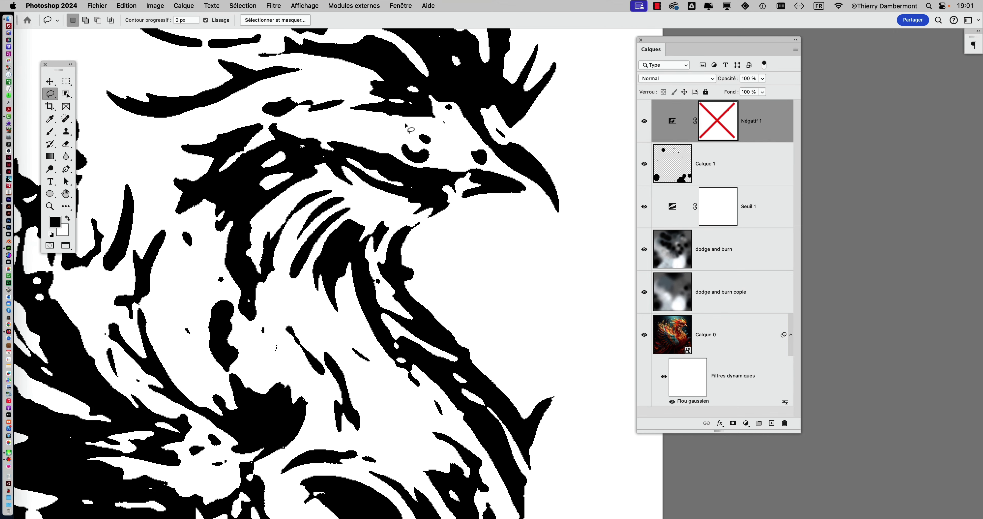
shift+click(719, 126)
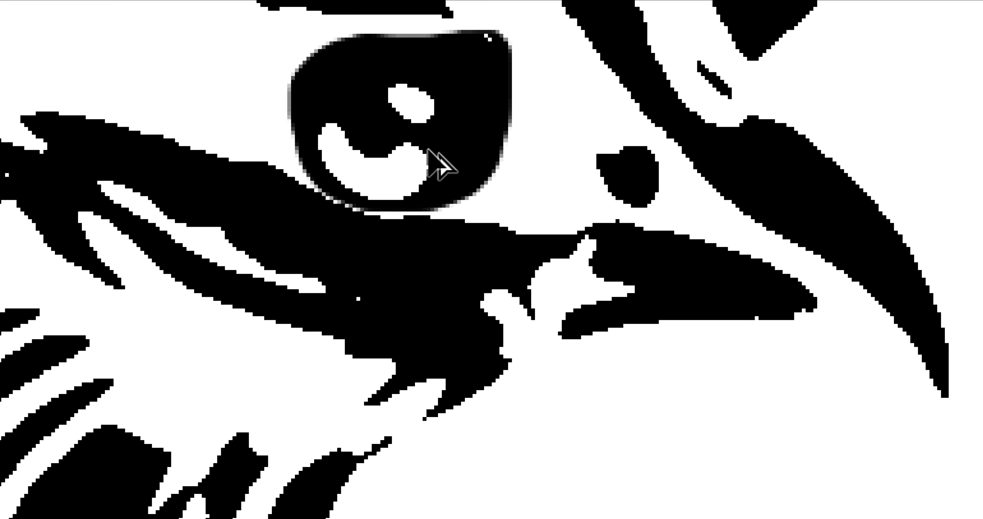
Switch to the Lasso tool and bring up Enregistrer sous for the phoenix file
key(l)
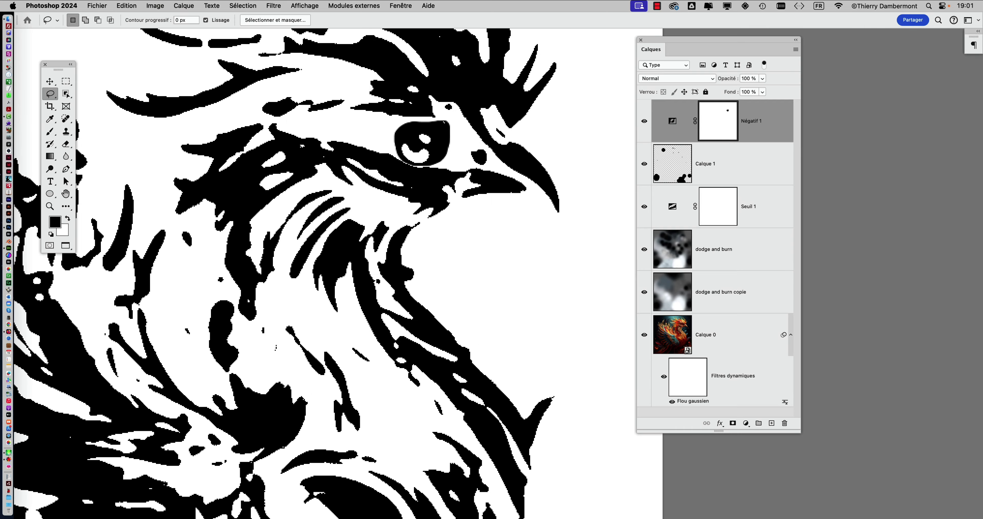
scroll(476, 147, down, 5)
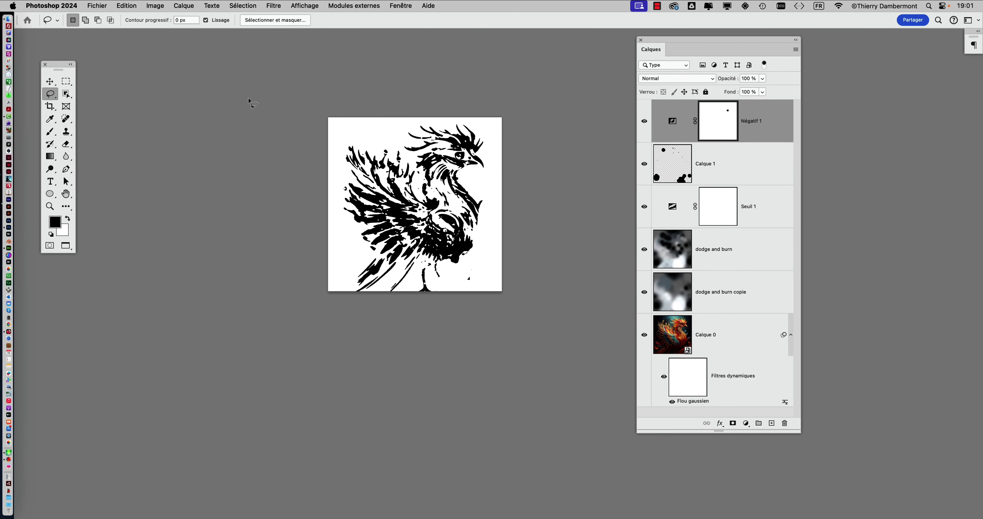
click(94, 5)
click(134, 108)
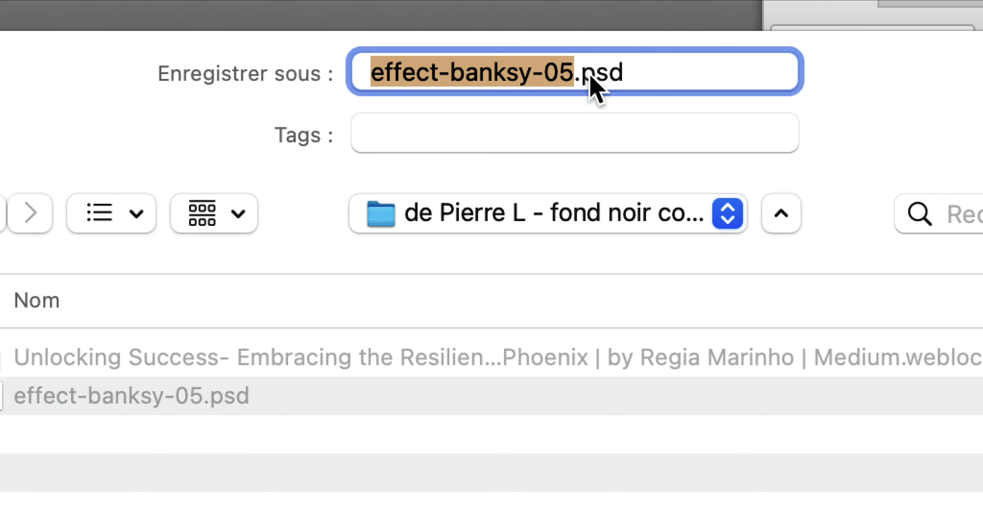
Rename the phoenix file to effect-banksy-05b.psd and save it
click(589, 72)
drag(590, 73, 579, 73)
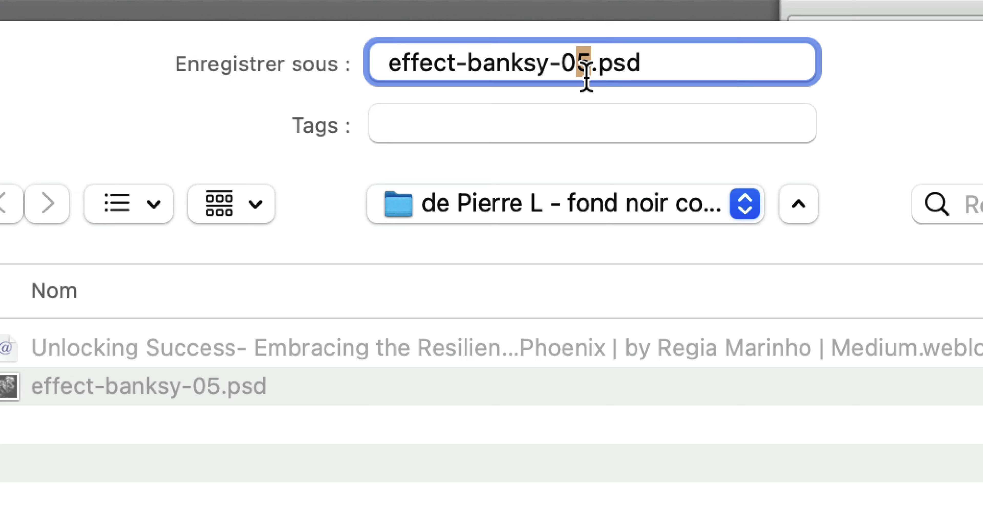
click(586, 81)
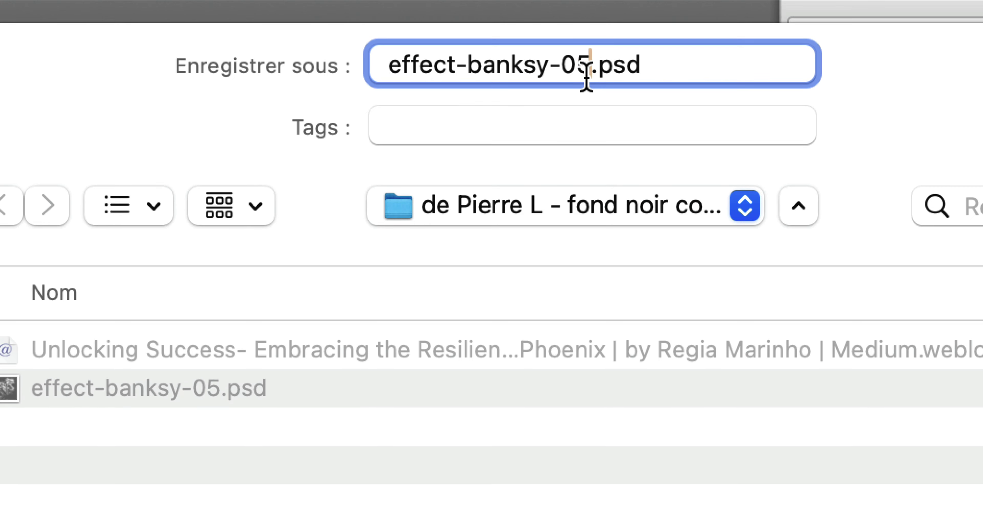
text(b)
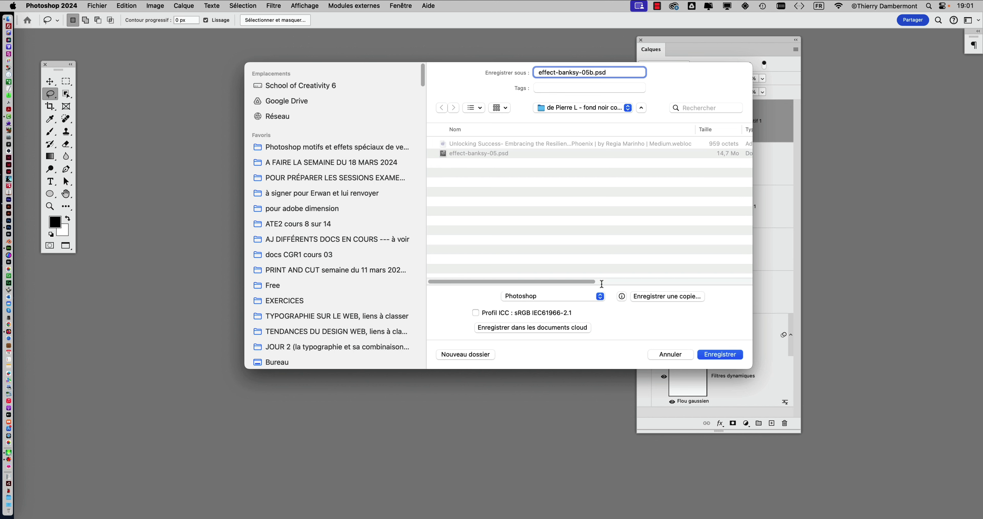
click(712, 354)
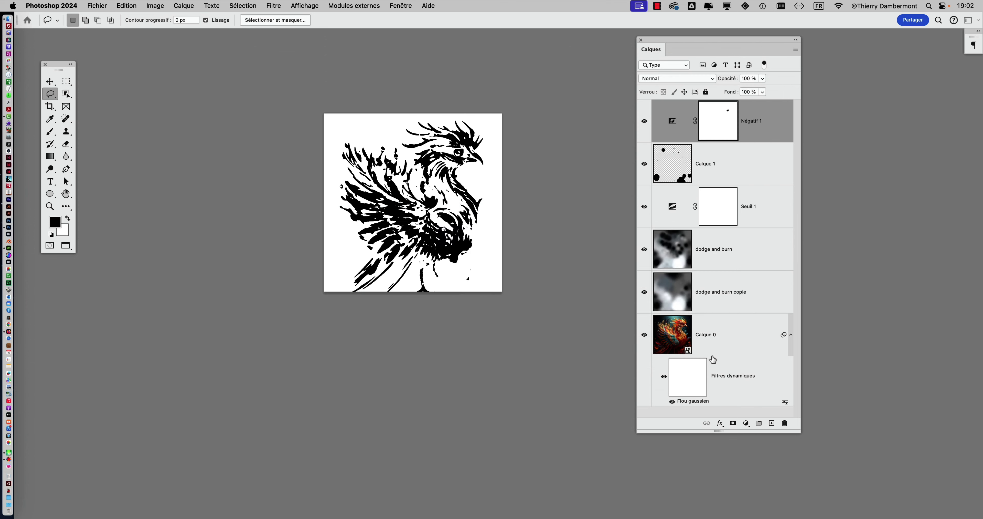
Save the cat file as a new version, changing 06 to '07 vernis' in the name
click(647, 238)
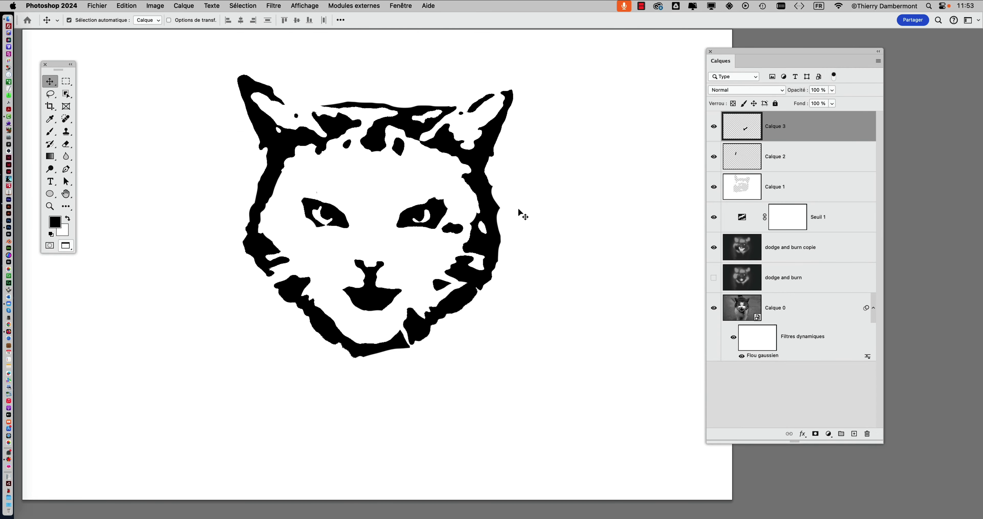
scroll(520, 237, down, 2)
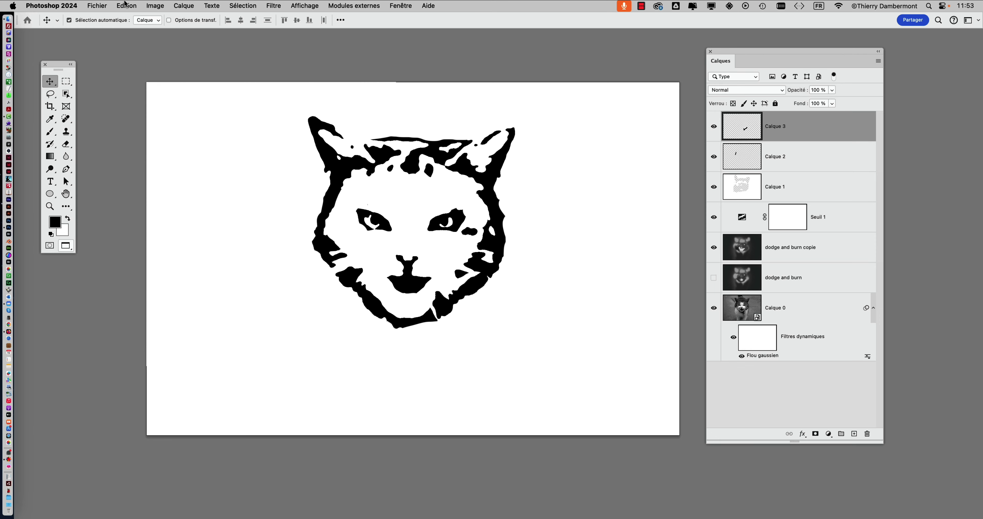
click(97, 5)
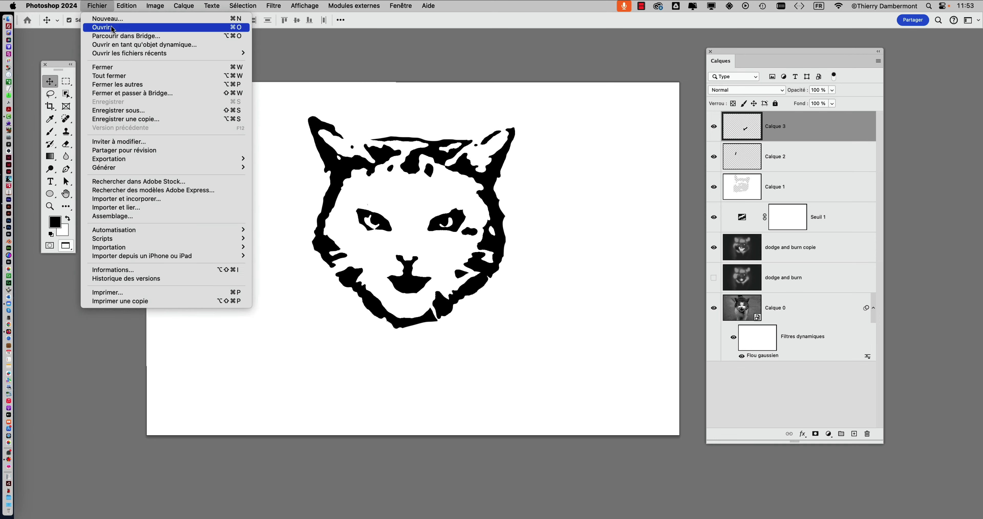
click(138, 112)
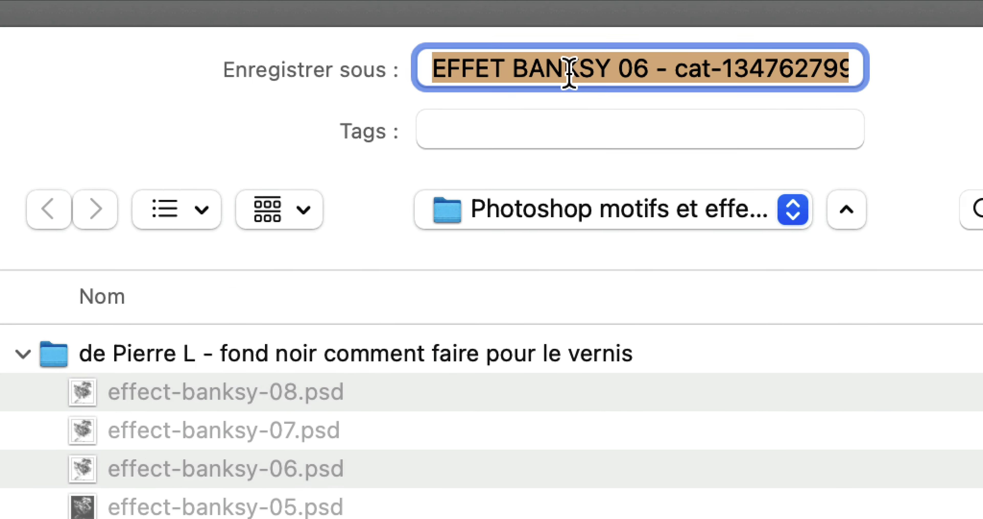
click(584, 73)
key(shift+Left)
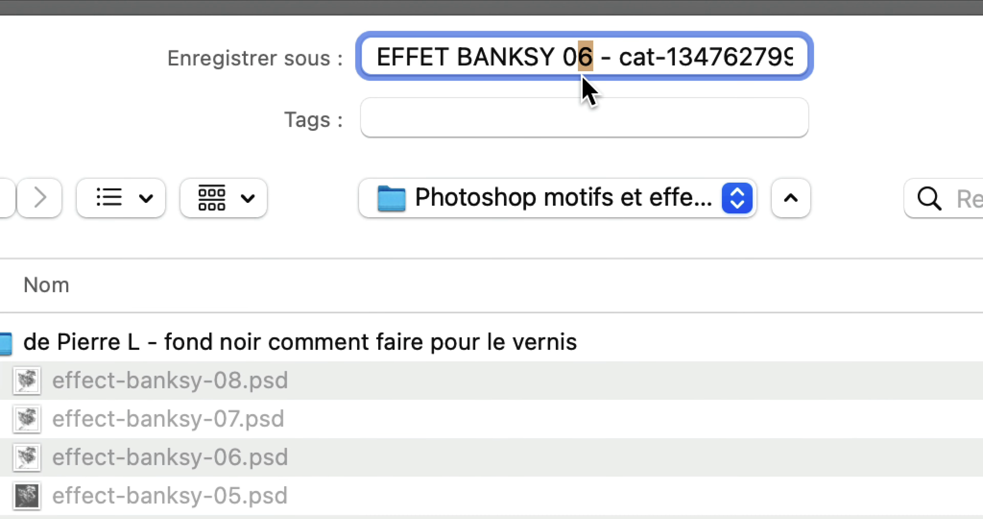
text(7 )
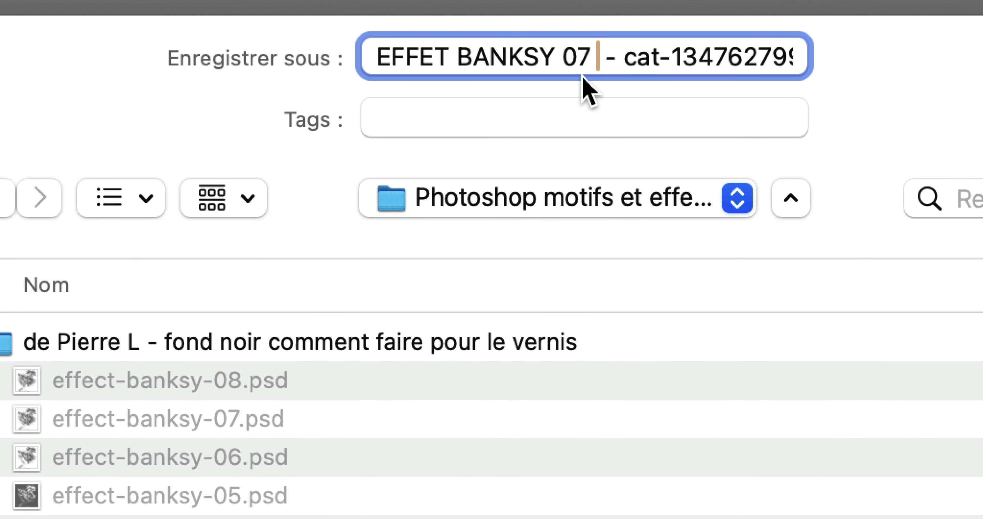
text(vernis)
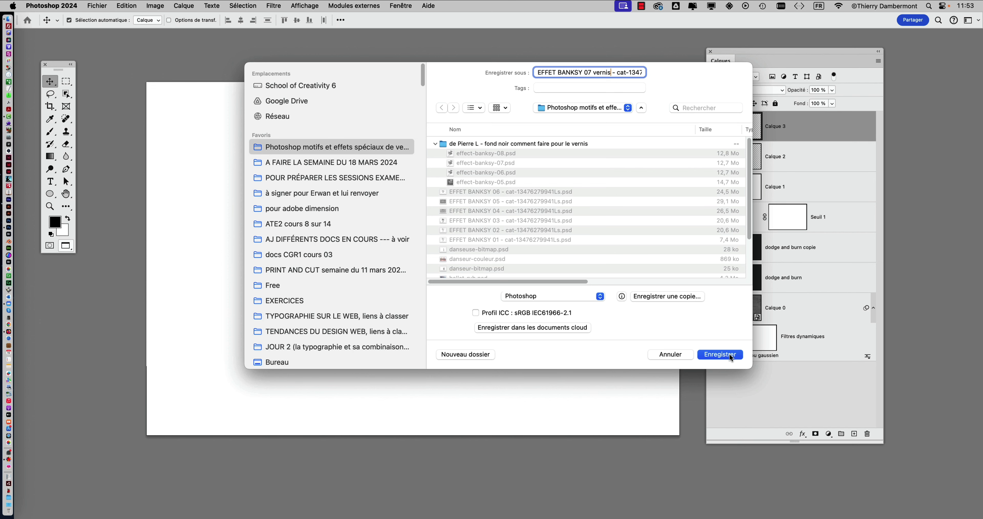
click(730, 355)
click(655, 237)
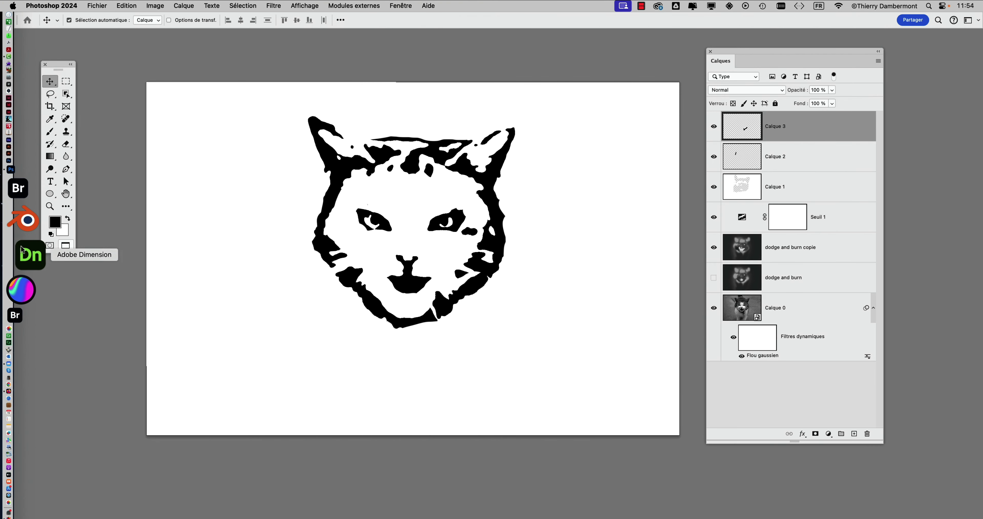
Switch from Photoshop to Adobe Dimension using its Dock icon
click(22, 250)
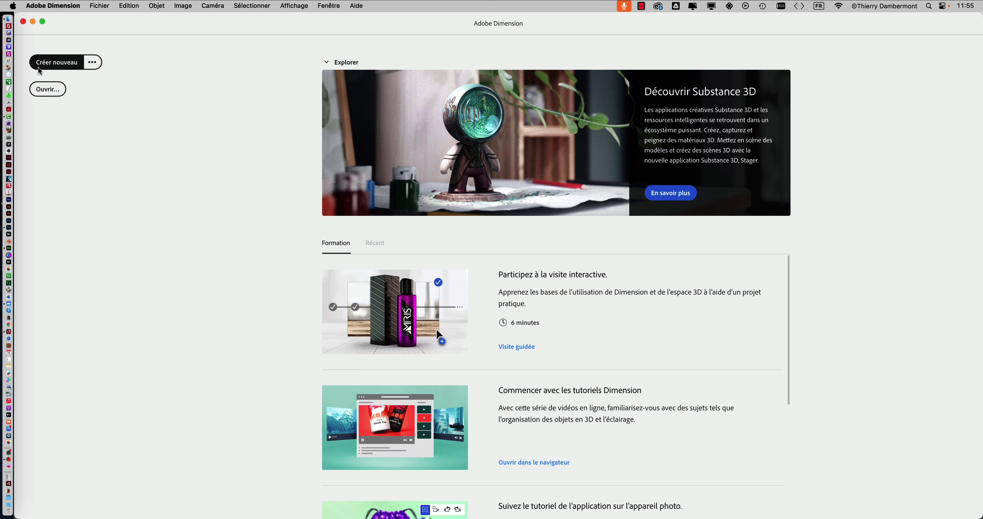
Create a new blank Dimension scene and add a 20 × 20 cm Plan shape
click(42, 67)
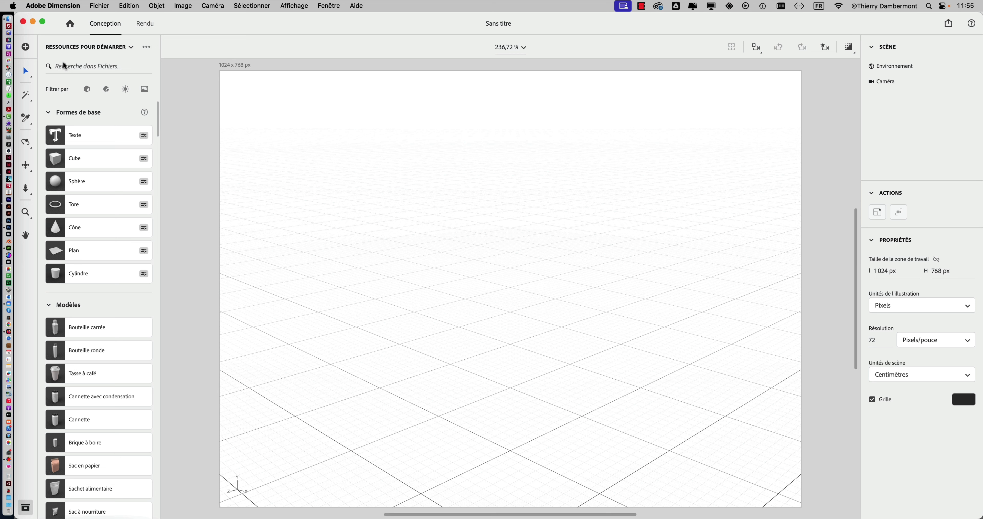
mouse_move(489, 313)
mouse_down()
mouse_move(461, 292)
mouse_move(470, 222)
mouse_move(474, 340)
mouse_move(331, 373)
mouse_move(419, 366)
mouse_move(510, 309)
mouse_move(584, 341)
mouse_move(535, 411)
mouse_move(380, 347)
mouse_move(342, 347)
mouse_move(299, 303)
mouse_move(540, 331)
mouse_move(472, 319)
mouse_move(548, 309)
mouse_move(551, 281)
mouse_up()
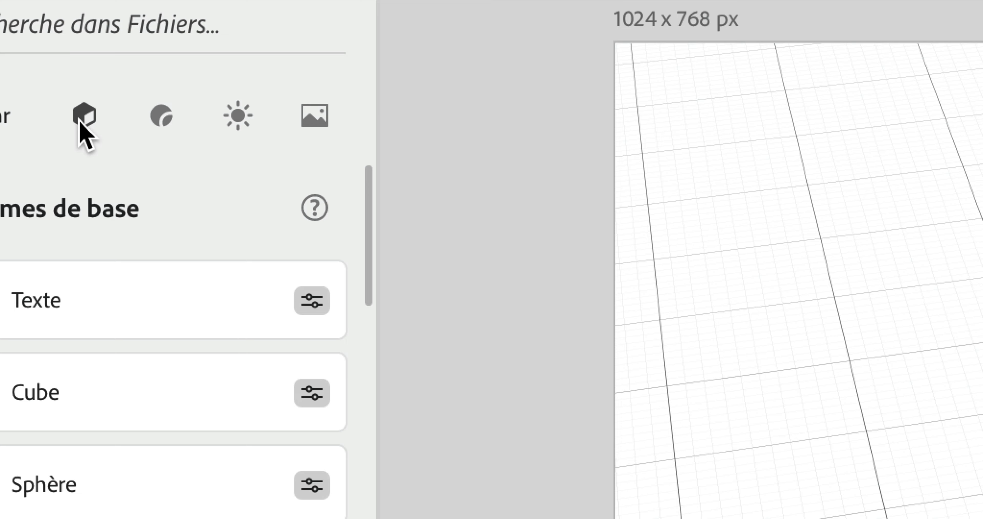
scroll(63, 217, down, 5)
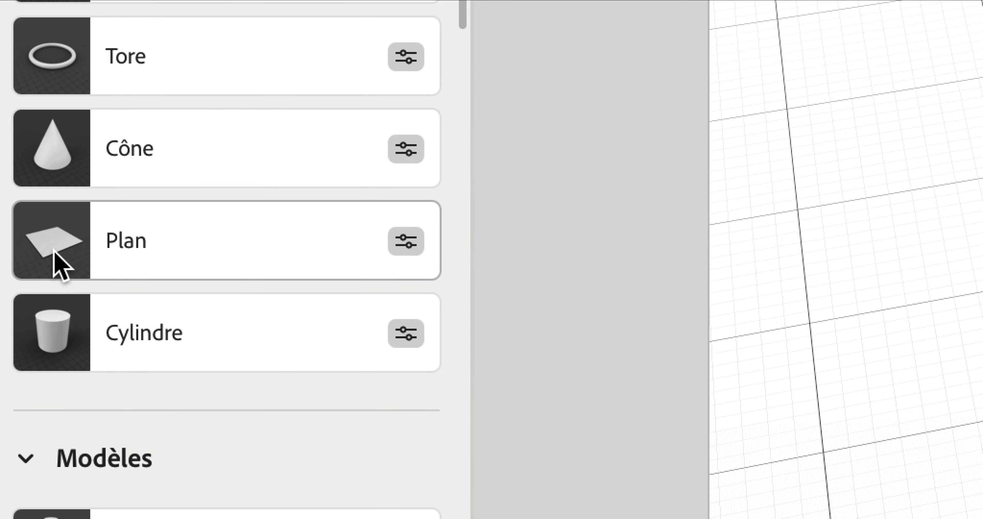
click(54, 251)
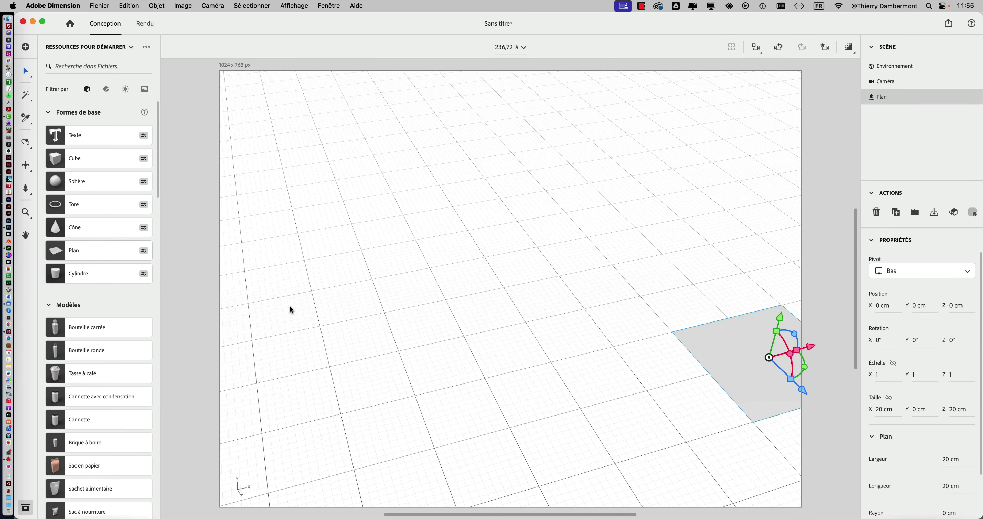
key(f)
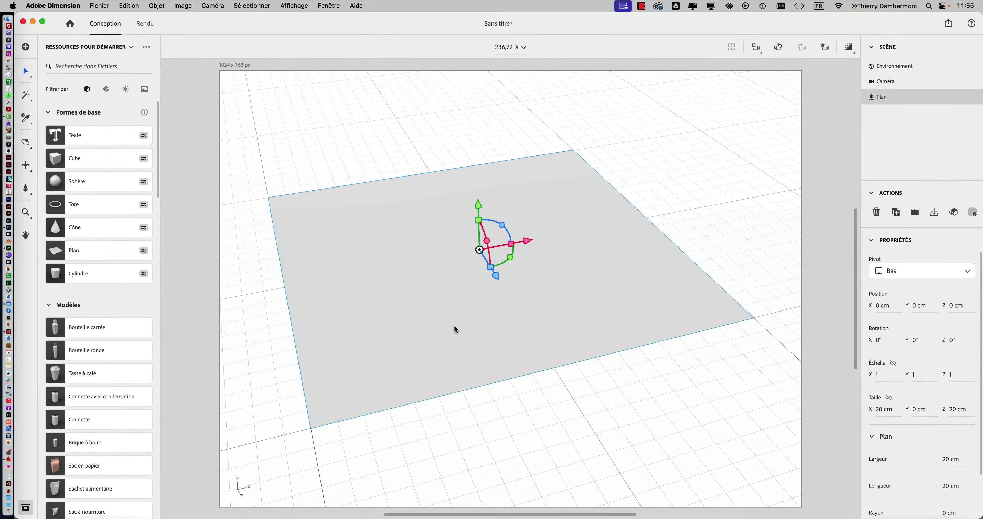
mouse_move(454, 325)
mouse_down()
mouse_move(577, 359)
mouse_move(528, 358)
mouse_move(596, 344)
mouse_move(439, 343)
mouse_move(400, 322)
mouse_move(432, 296)
mouse_move(542, 325)
mouse_move(582, 321)
mouse_move(471, 329)
mouse_move(471, 350)
mouse_up()
scroll(466, 340, down, 2)
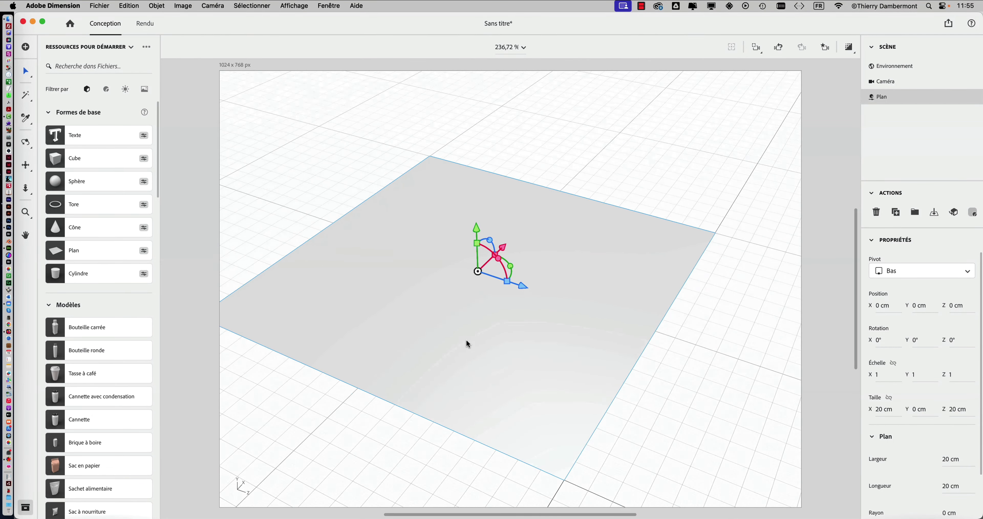
scroll(467, 340, down, 3)
scroll(467, 340, down, 2)
scroll(467, 339, down, 1)
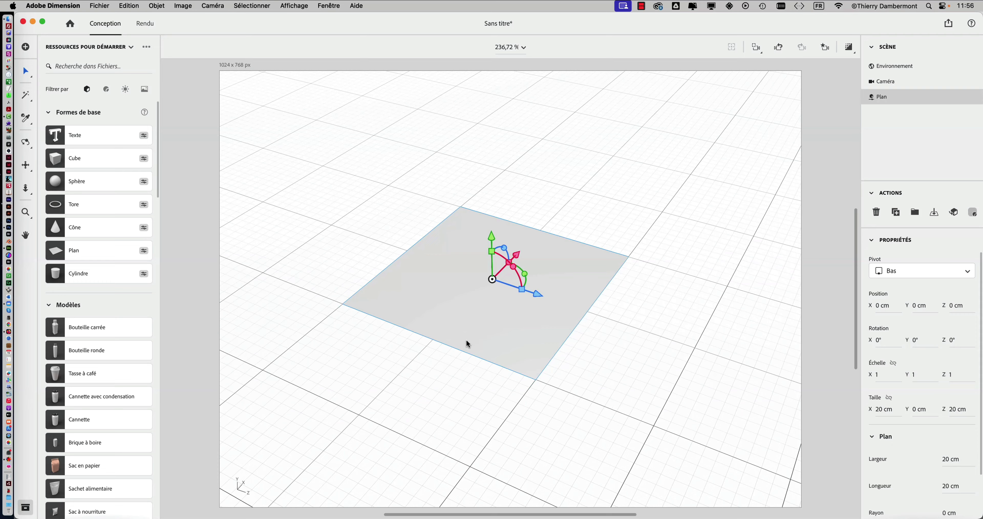
scroll(466, 339, down, 1)
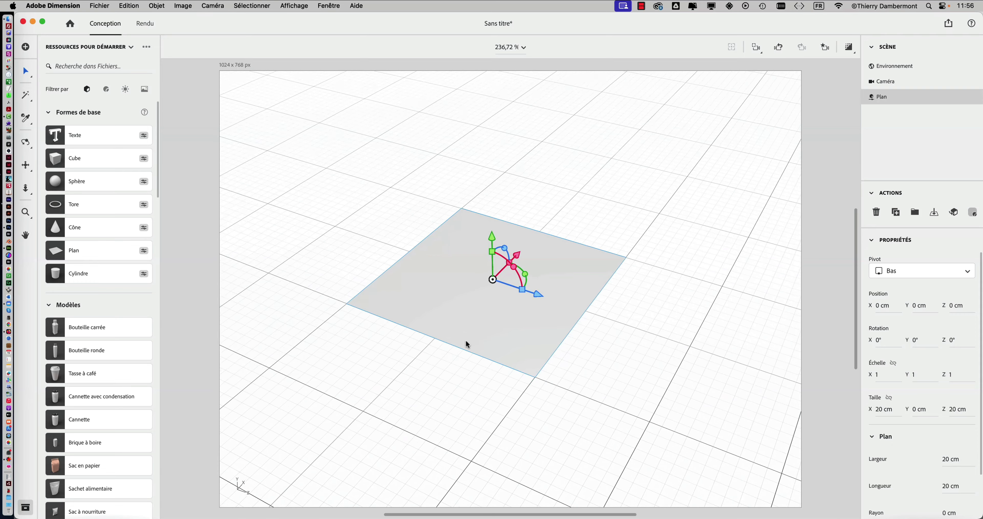
scroll(466, 339, up, 2)
scroll(465, 340, up, 2)
scroll(462, 338, up, 2)
mouse_move(430, 306)
mouse_down()
mouse_move(712, 302)
mouse_move(325, 310)
mouse_move(578, 316)
mouse_move(426, 311)
mouse_move(531, 327)
mouse_move(351, 327)
mouse_move(628, 309)
mouse_move(318, 355)
mouse_move(556, 355)
mouse_move(347, 345)
mouse_move(663, 357)
mouse_move(566, 369)
mouse_move(428, 342)
mouse_move(636, 358)
mouse_move(516, 371)
mouse_up()
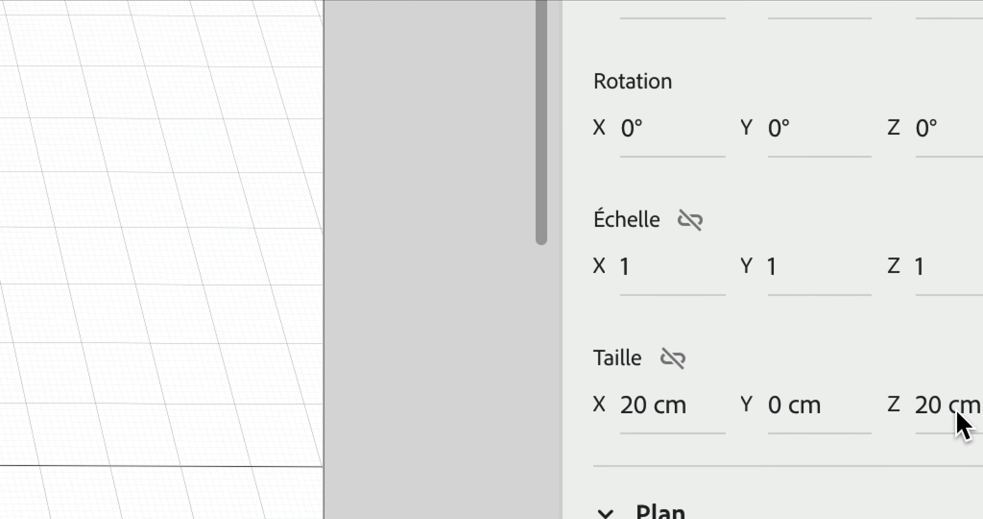
Set the plane's Z size to 30 cm and orbit to a lower camera angle
click(956, 412)
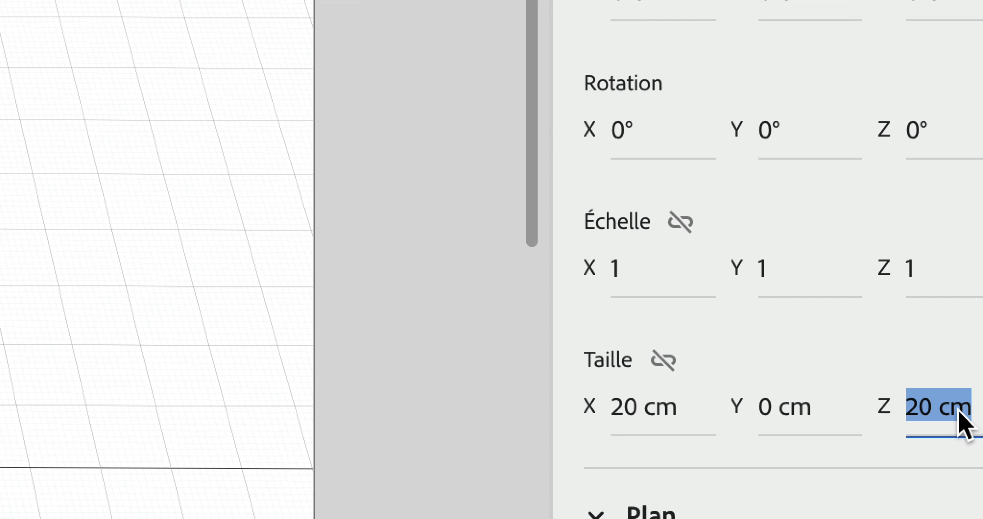
text(30)
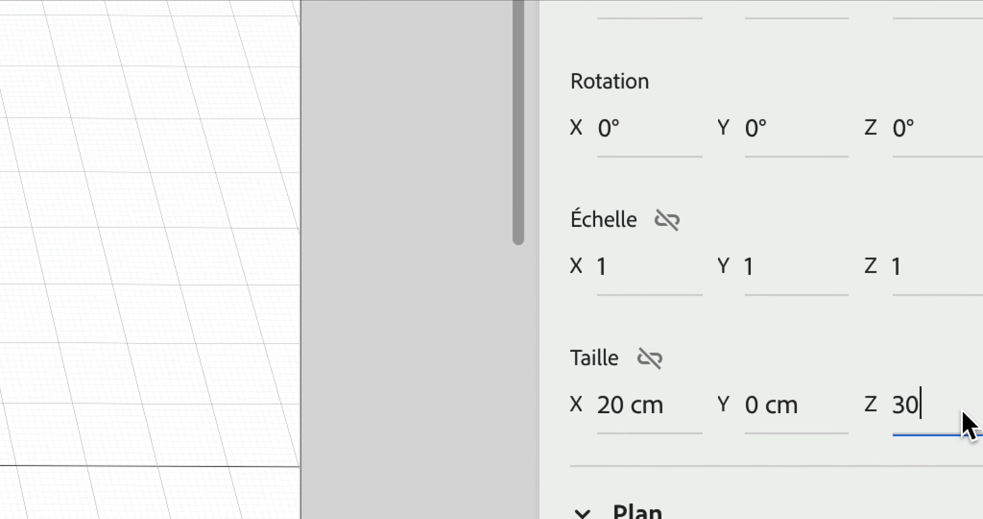
key(Return)
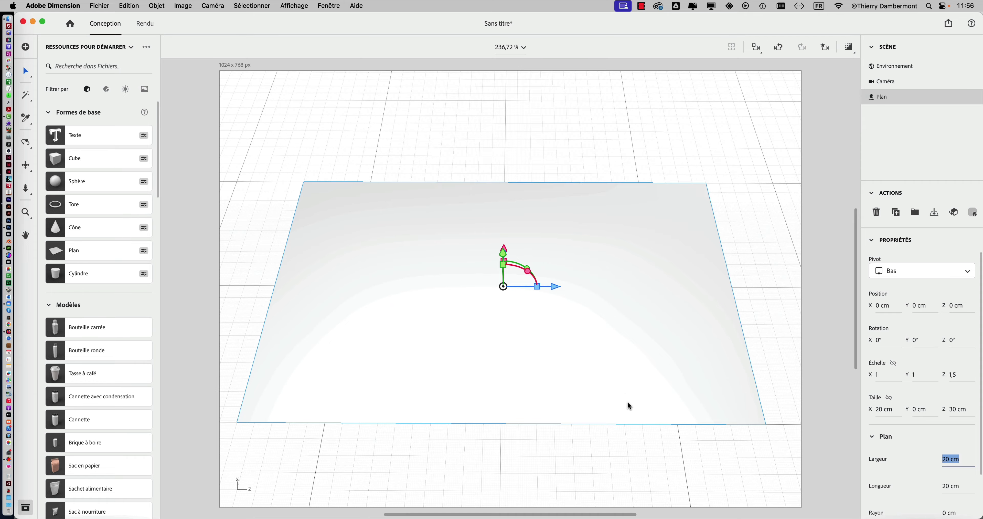
scroll(592, 394, down, 5)
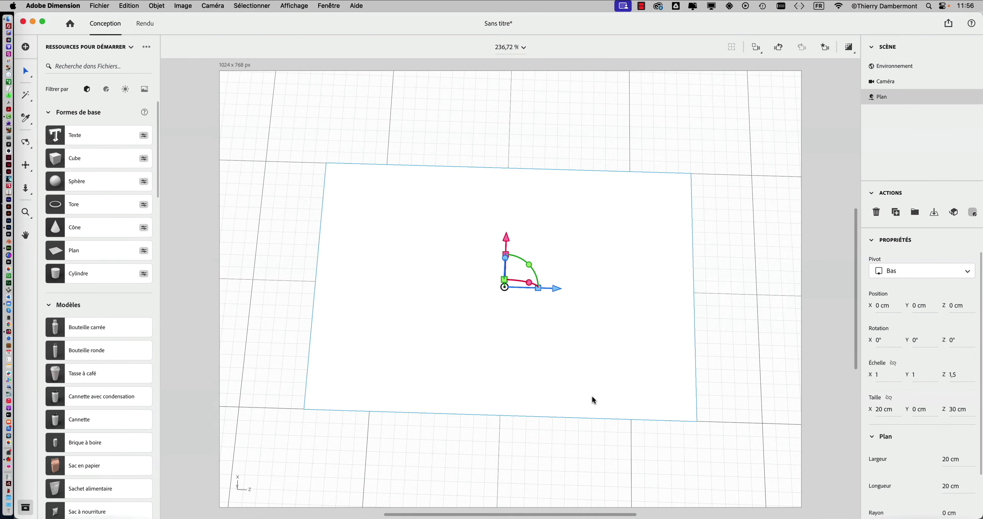
mouse_move(586, 377)
mouse_down()
mouse_move(616, 330)
mouse_move(621, 279)
mouse_move(575, 347)
mouse_move(586, 399)
mouse_move(588, 290)
mouse_move(586, 298)
mouse_up()
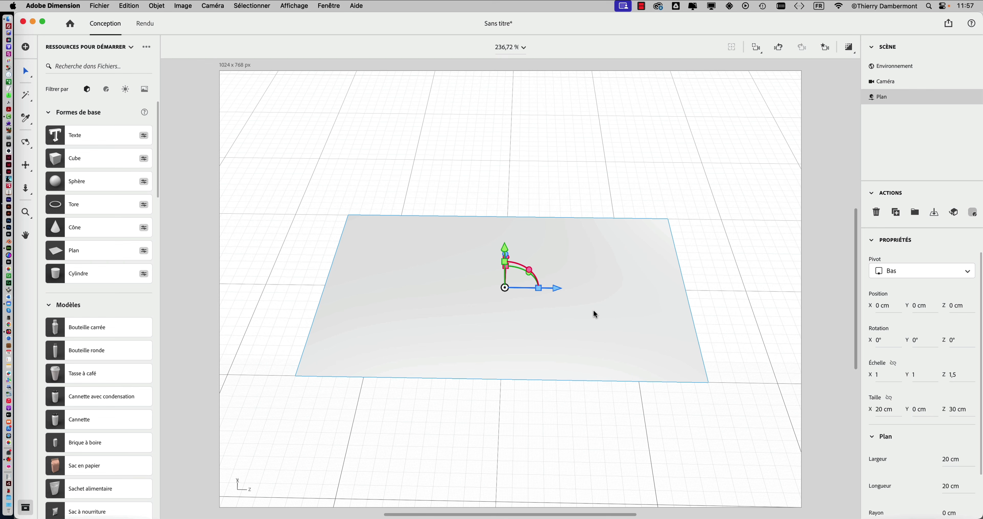
Return to Photoshop and choose Fichier > Nouveau
key(super+Tab)
key(super+Tab)
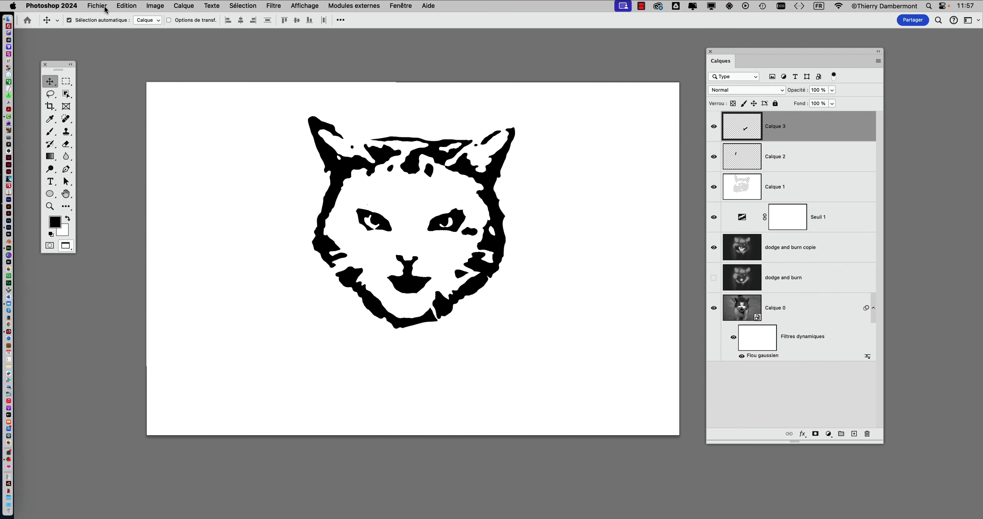
click(97, 5)
click(109, 19)
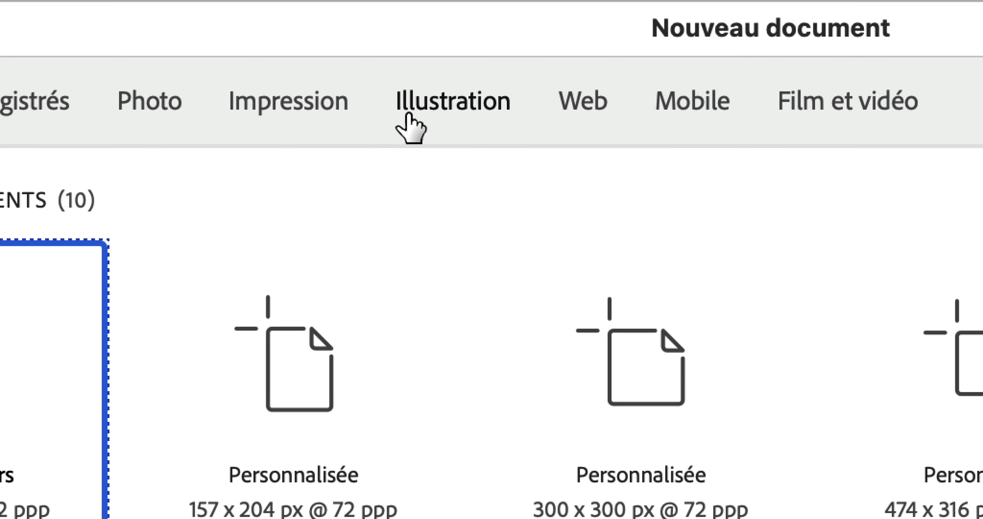
Use the Impression presets with centimetre units and a 20 × 30 cm size
click(380, 113)
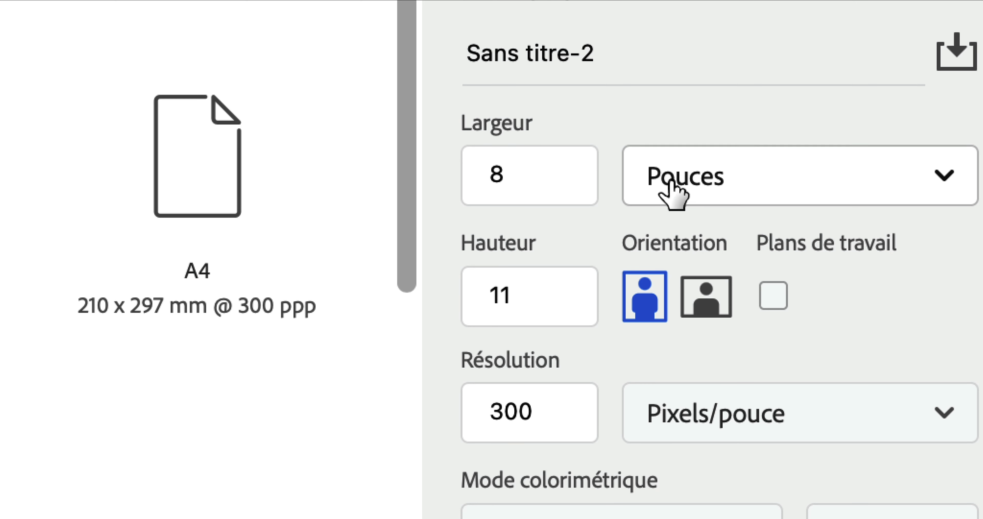
click(670, 183)
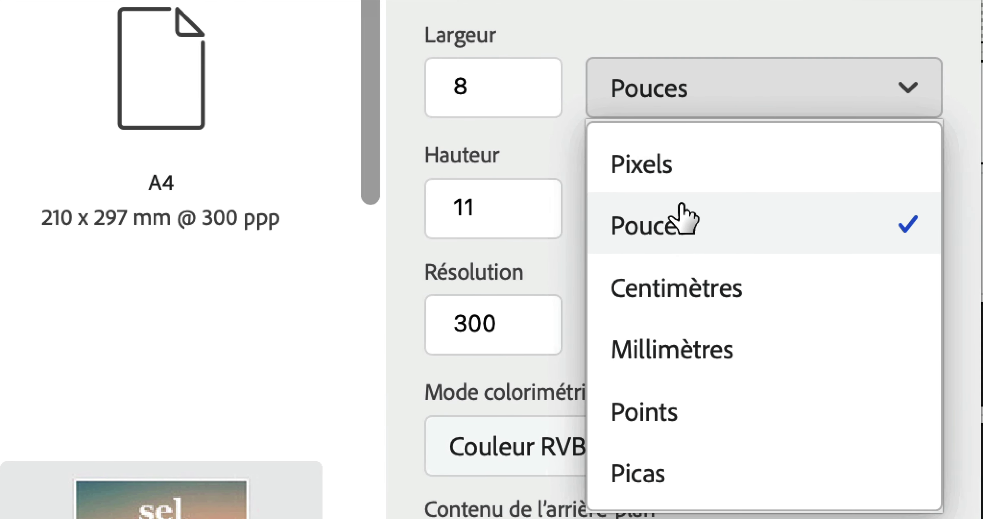
click(676, 288)
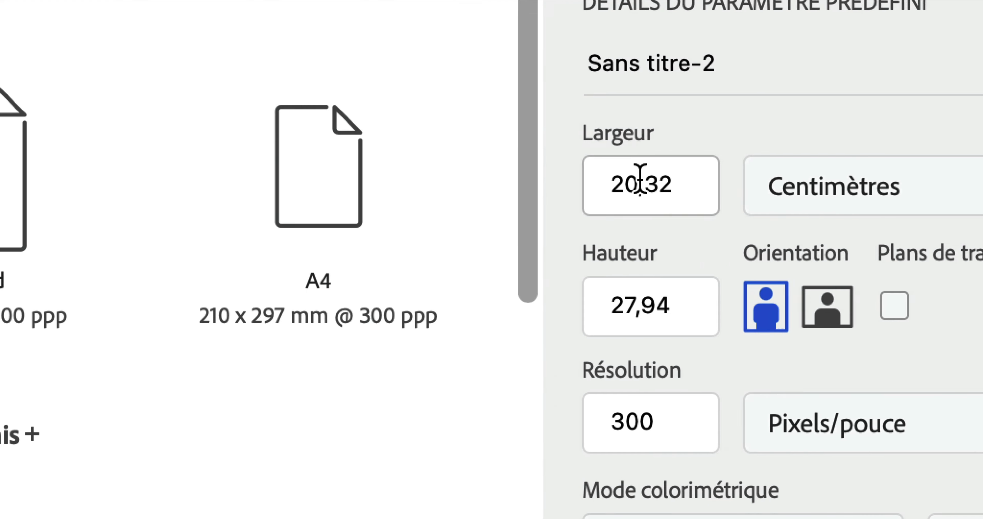
drag(674, 184, 607, 184)
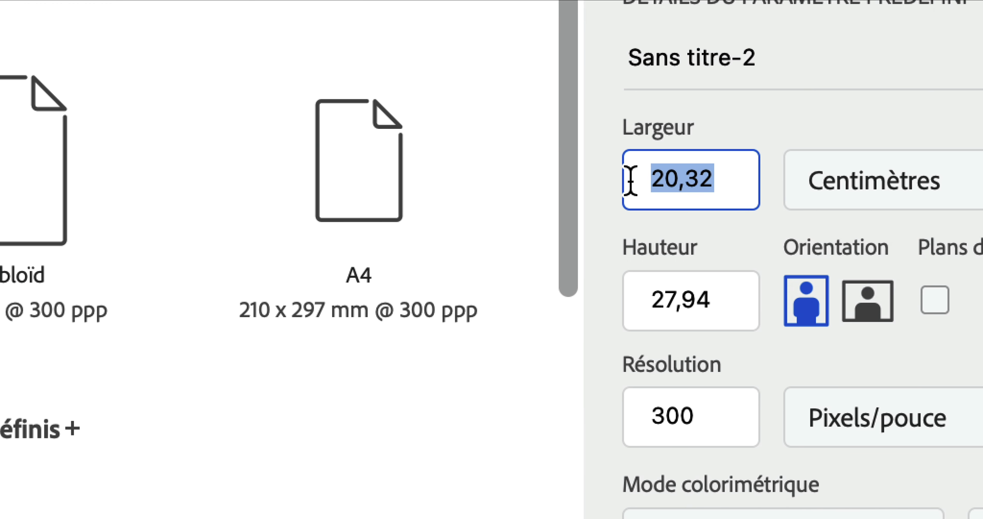
text(20)
click(638, 197)
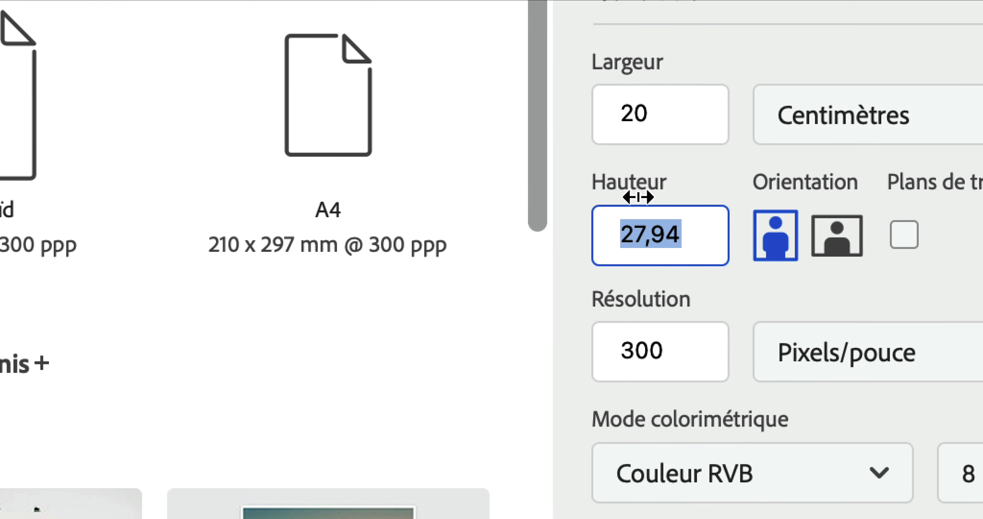
text(30)
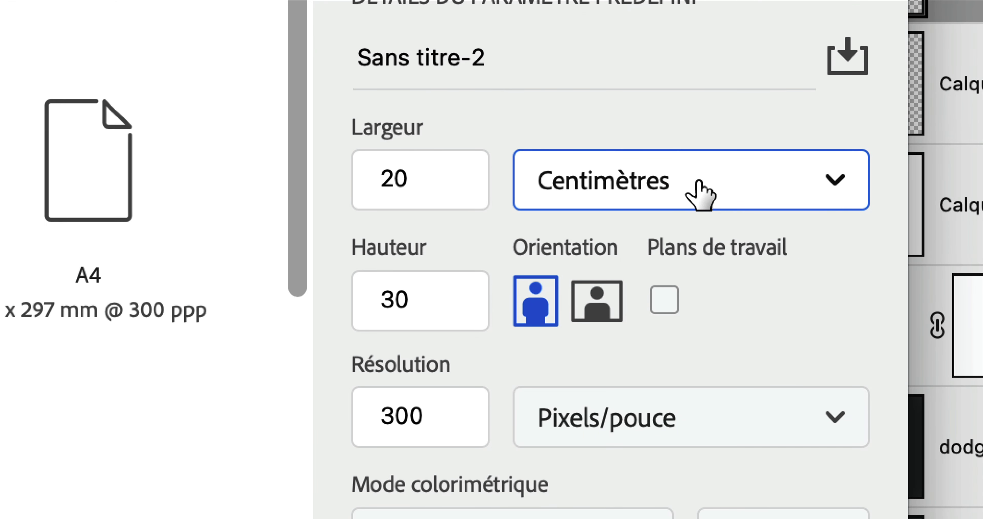
click(649, 181)
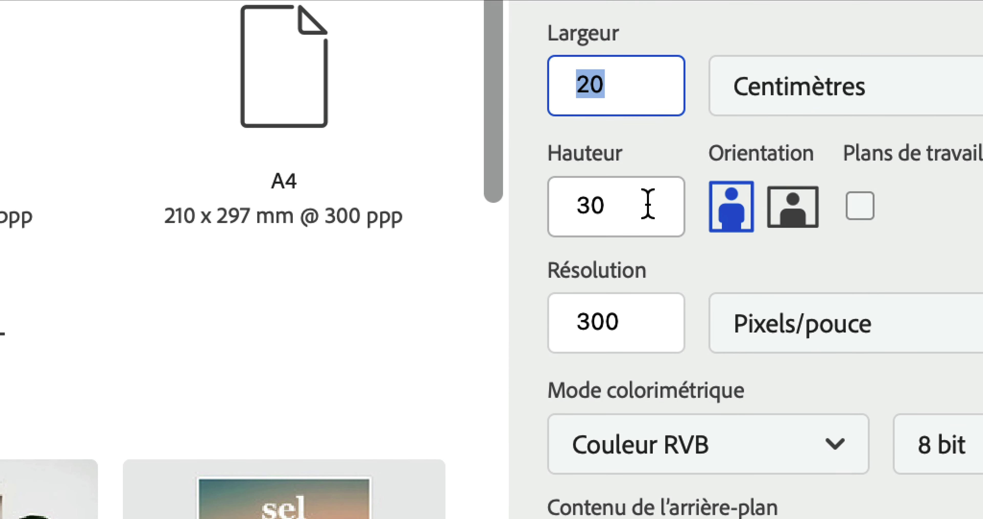
click(648, 204)
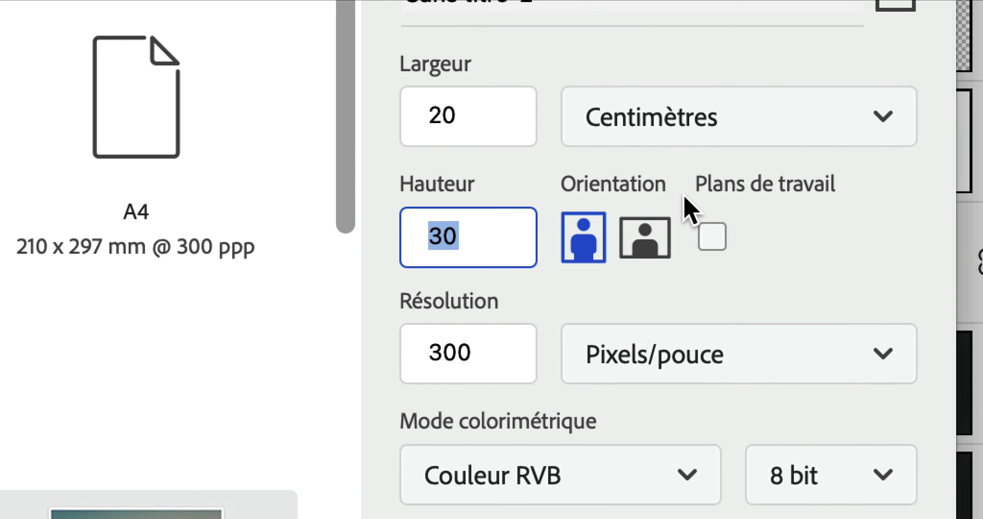
Make it landscape at 150 ppi in RGB and create the document
click(739, 274)
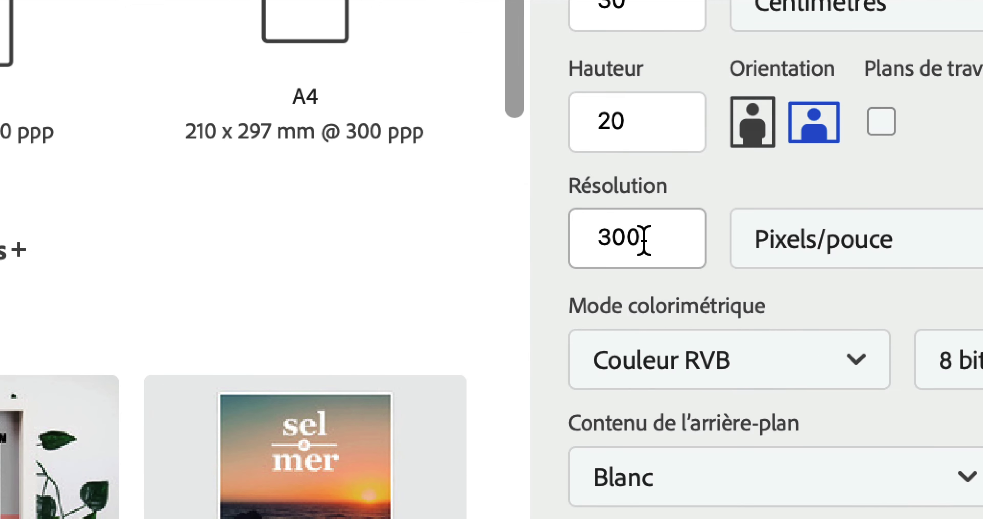
drag(637, 240, 624, 240)
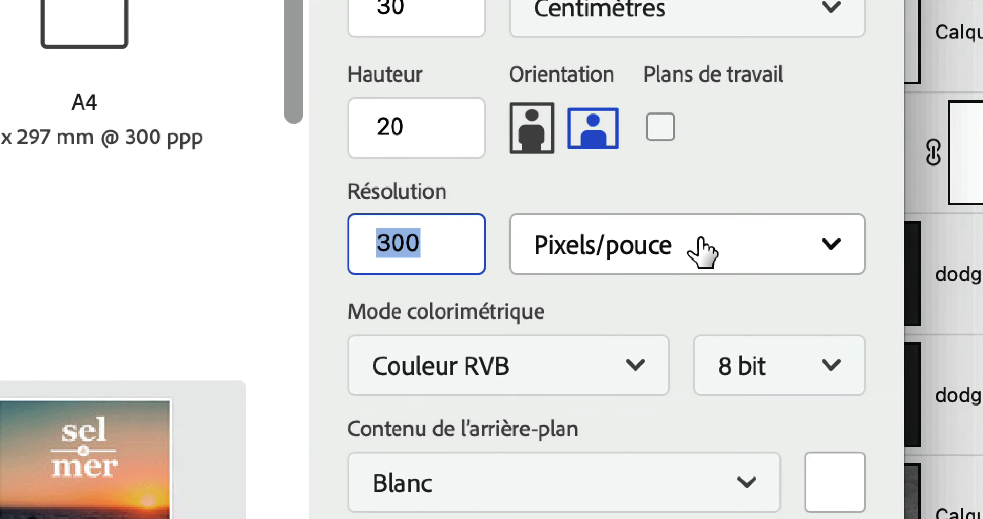
text(150)
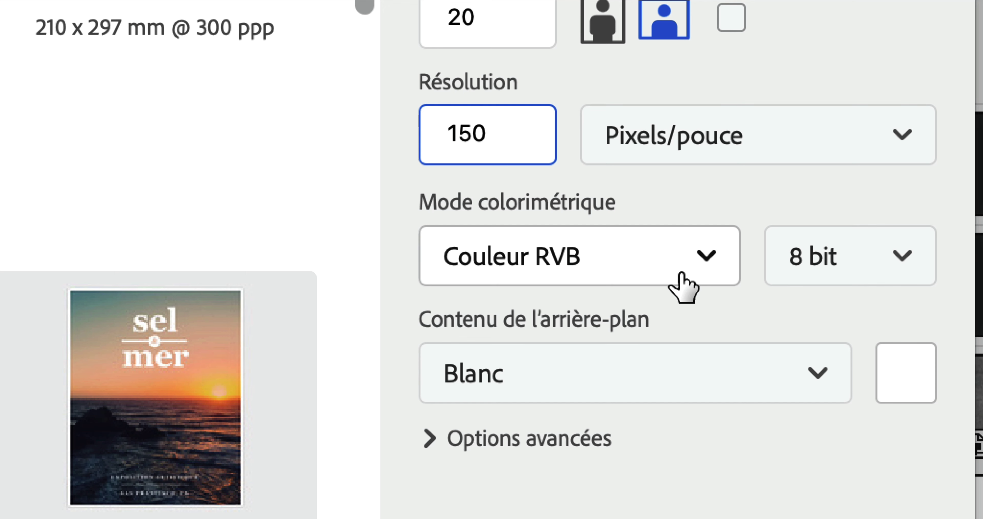
click(681, 273)
click(680, 273)
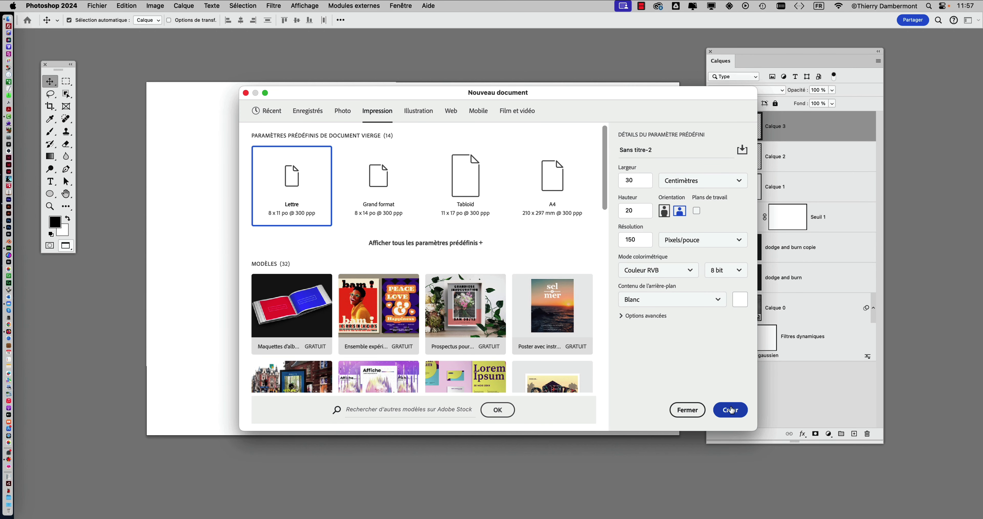
click(730, 410)
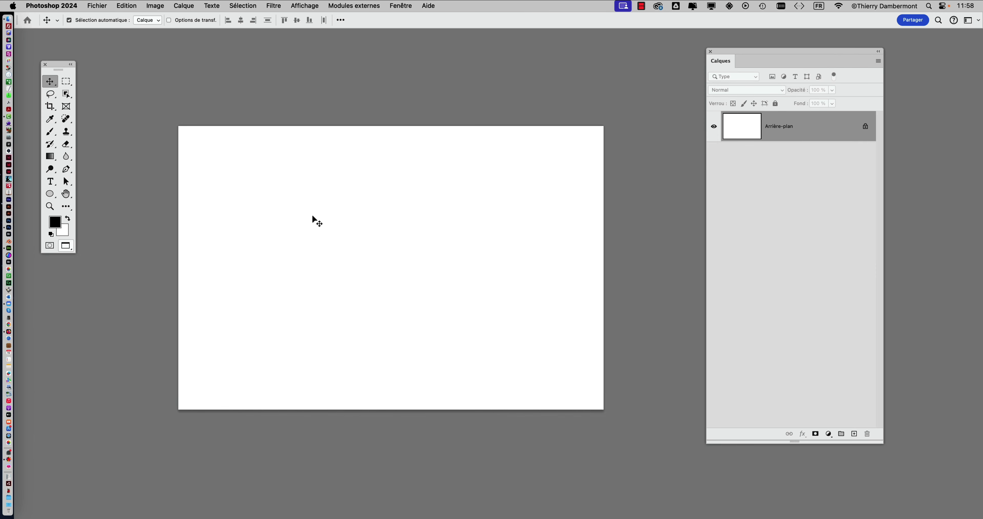
Fill the background with a custom deep purple colour
key(shift+BackSpace)
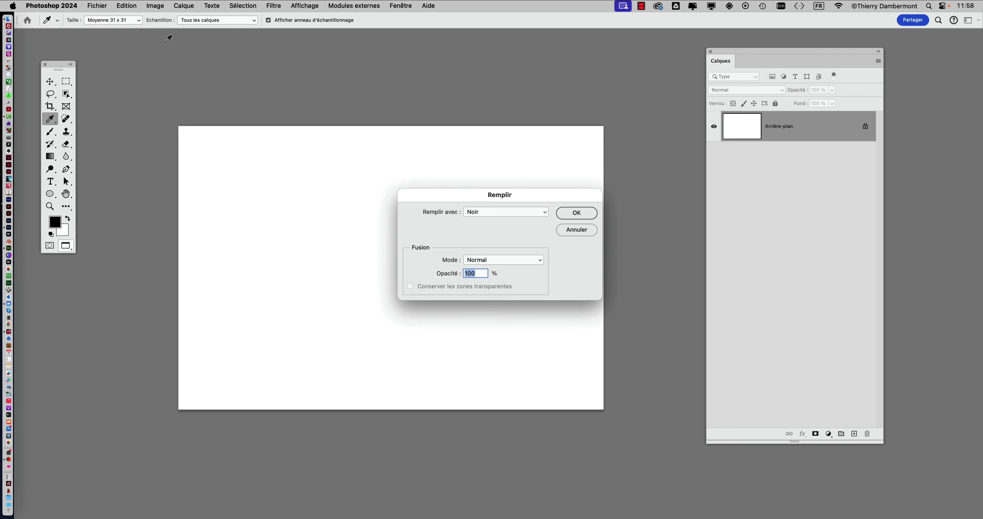
drag(477, 204, 552, 72)
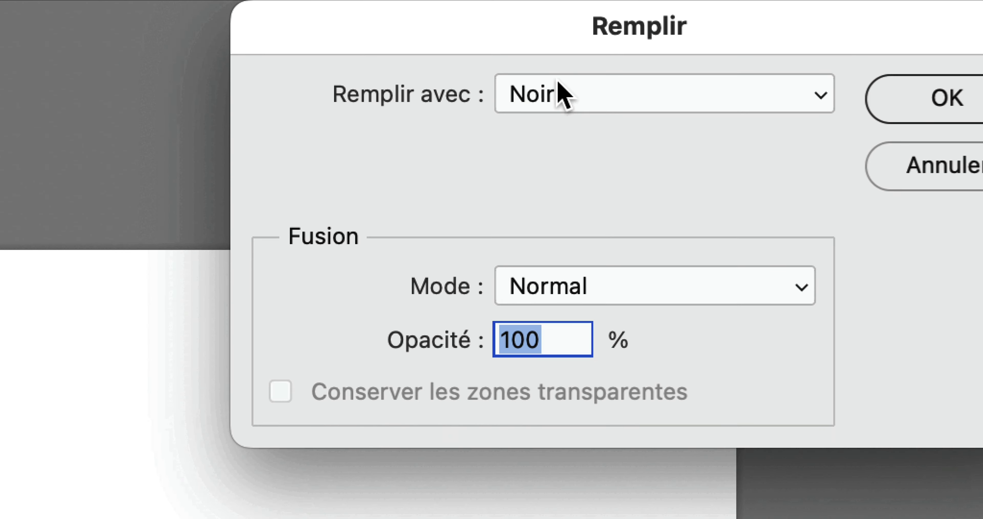
click(581, 135)
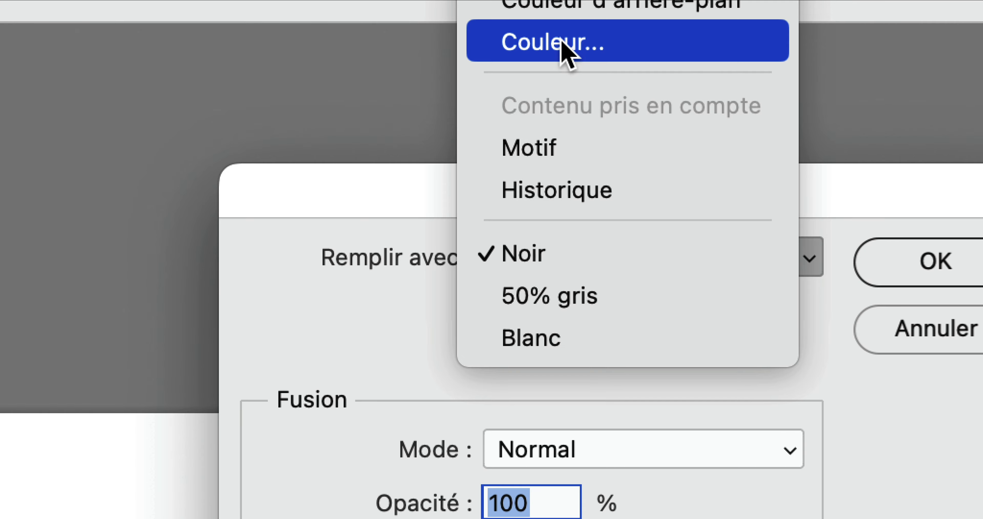
click(561, 40)
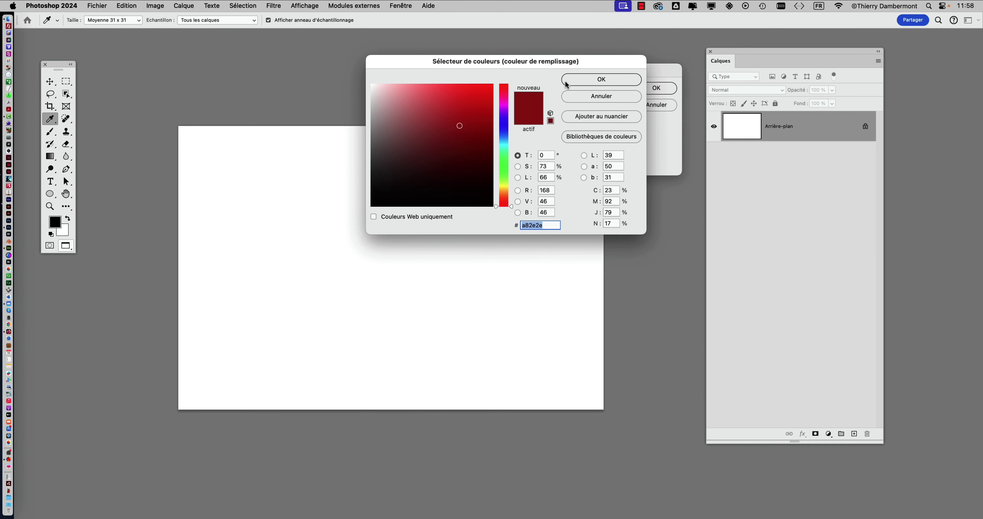
drag(508, 67, 735, 227)
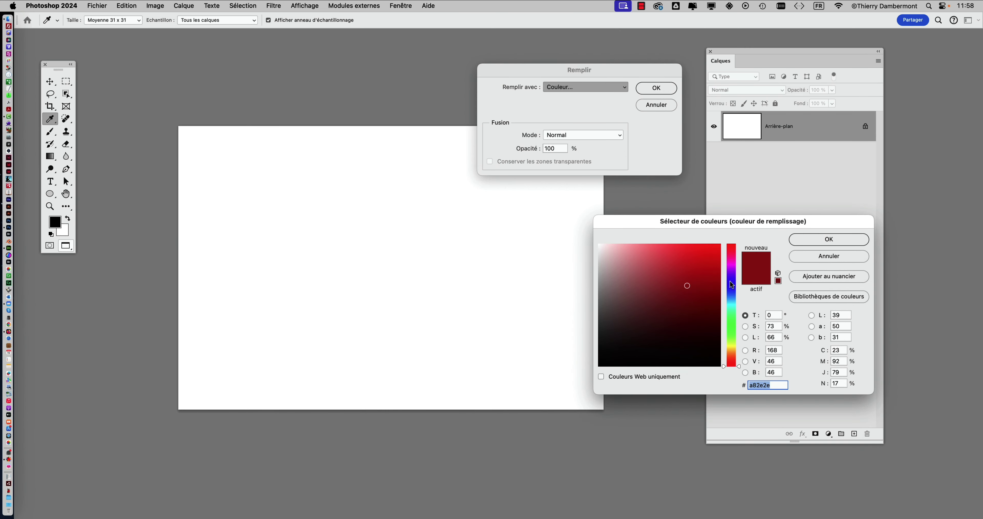
drag(731, 288, 733, 265)
click(646, 252)
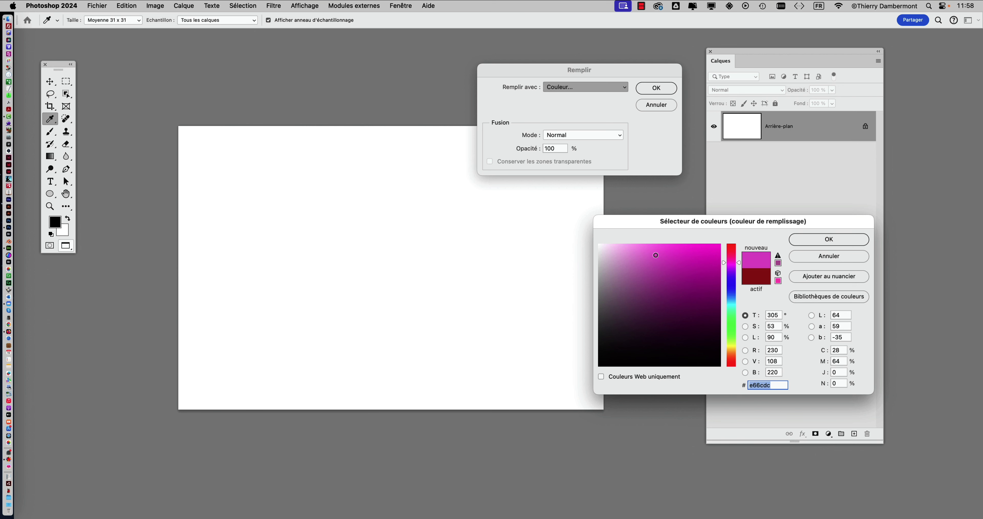
mouse_move(736, 320)
mouse_down()
mouse_move(733, 279)
mouse_move(678, 274)
mouse_up()
click(824, 239)
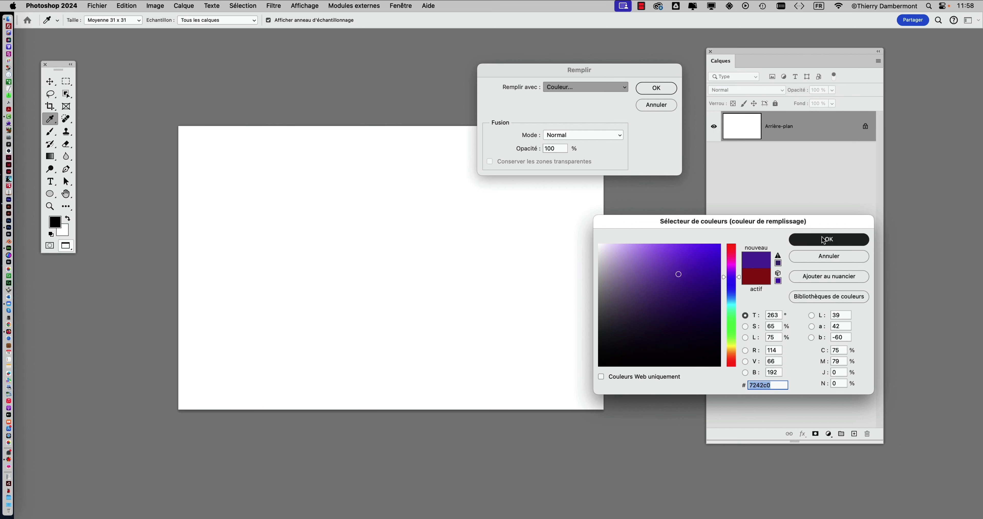
click(672, 87)
key(v)
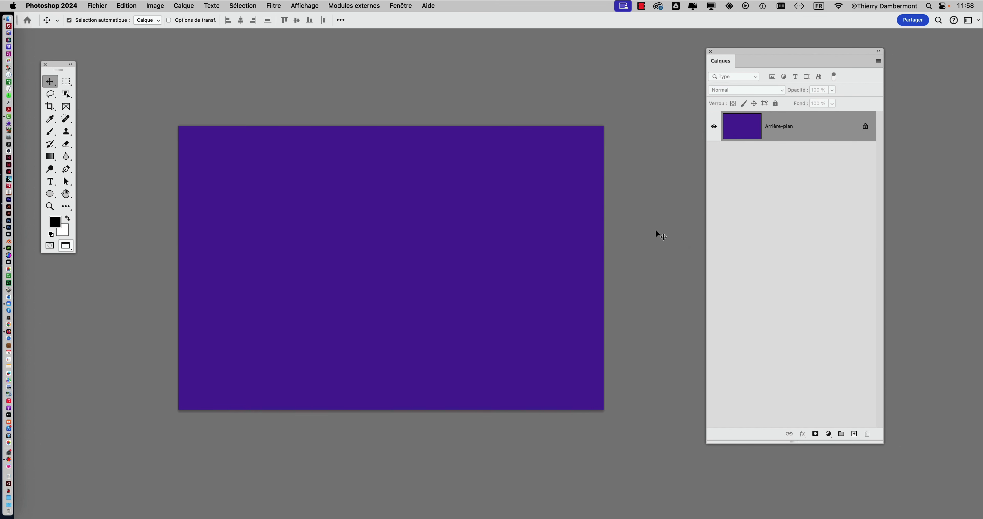
Refill the background with solid black, then start saving the document
key(shift+F5)
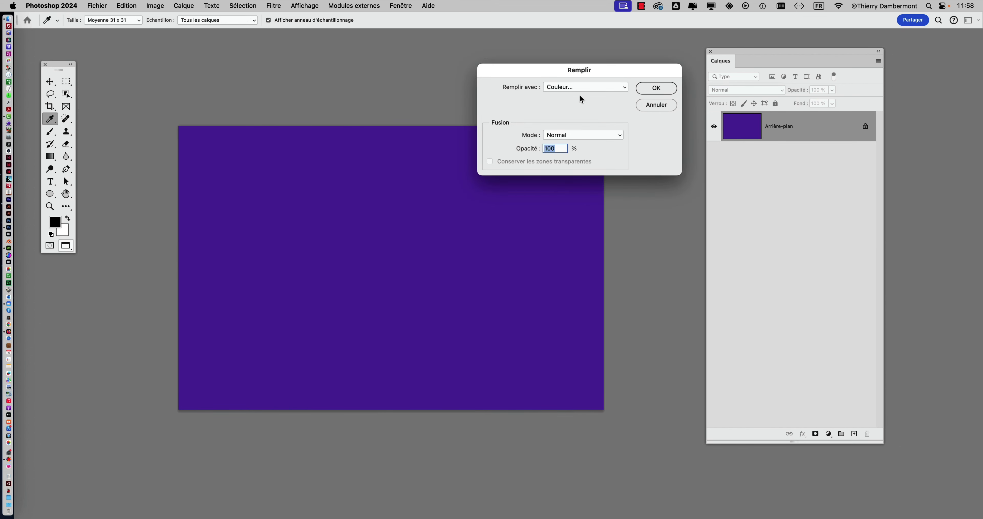
click(578, 88)
click(563, 138)
click(656, 88)
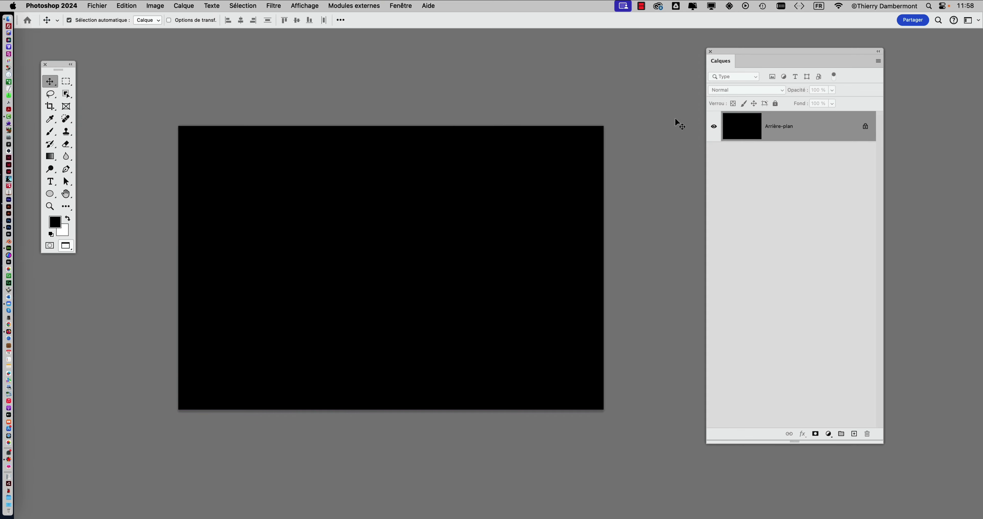
click(96, 6)
Save the black-filled document under the new name 'fond noir 20 par 30 cm'
click(133, 110)
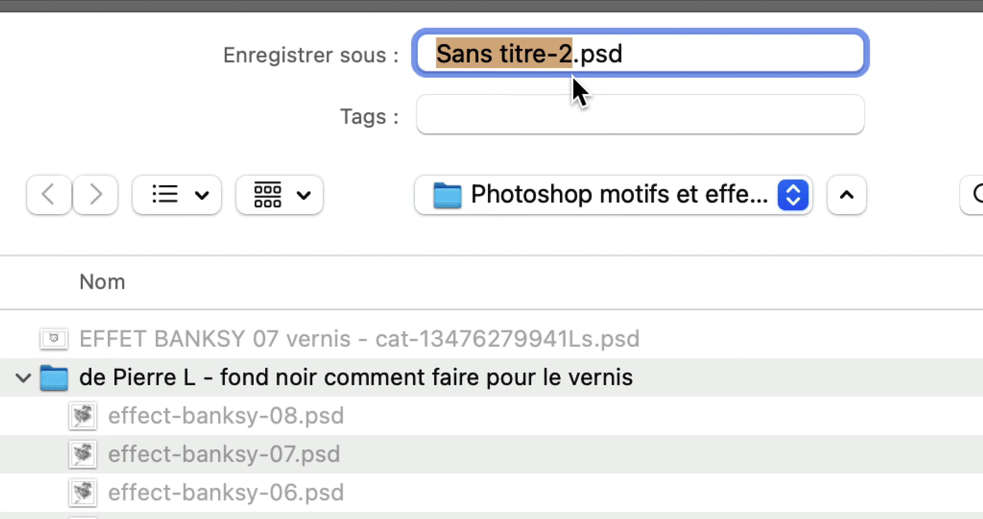
text(fond)
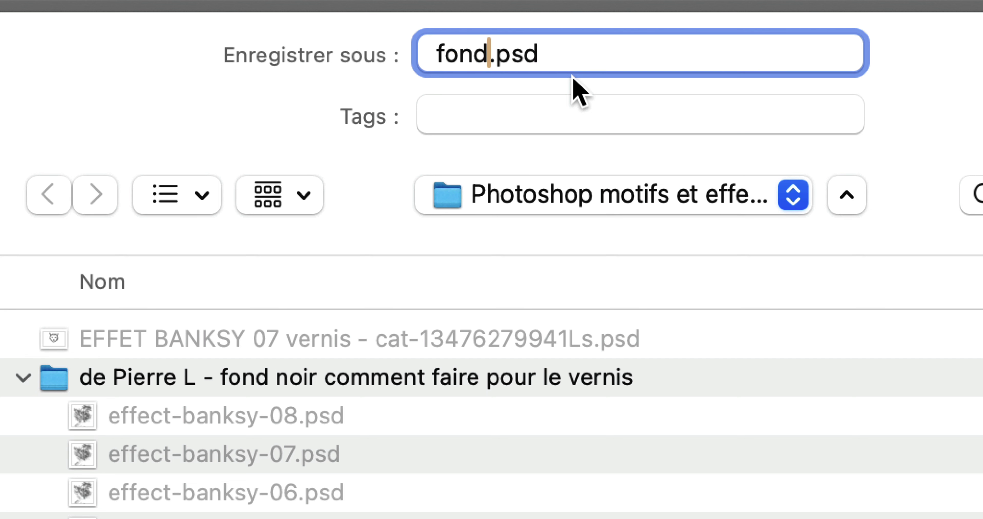
text( noir 20 par )
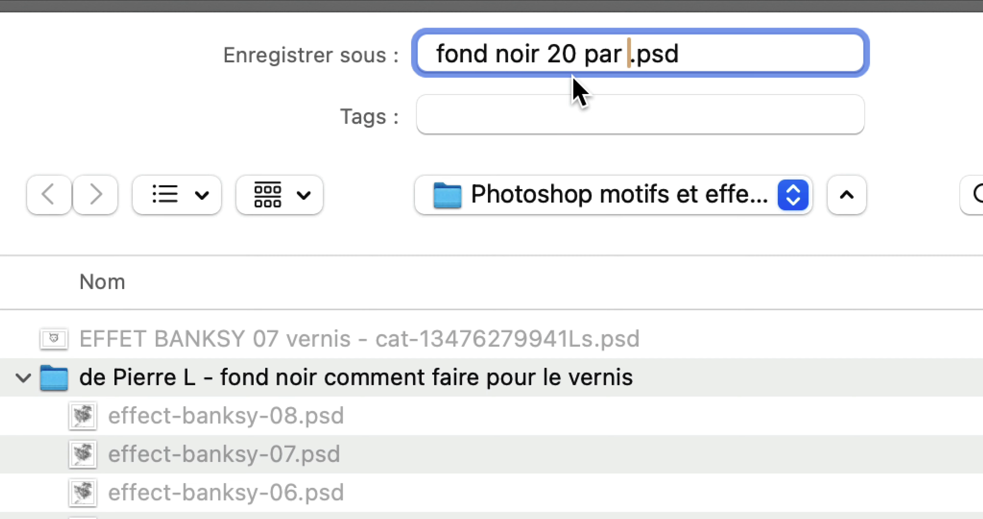
text(30 cm)
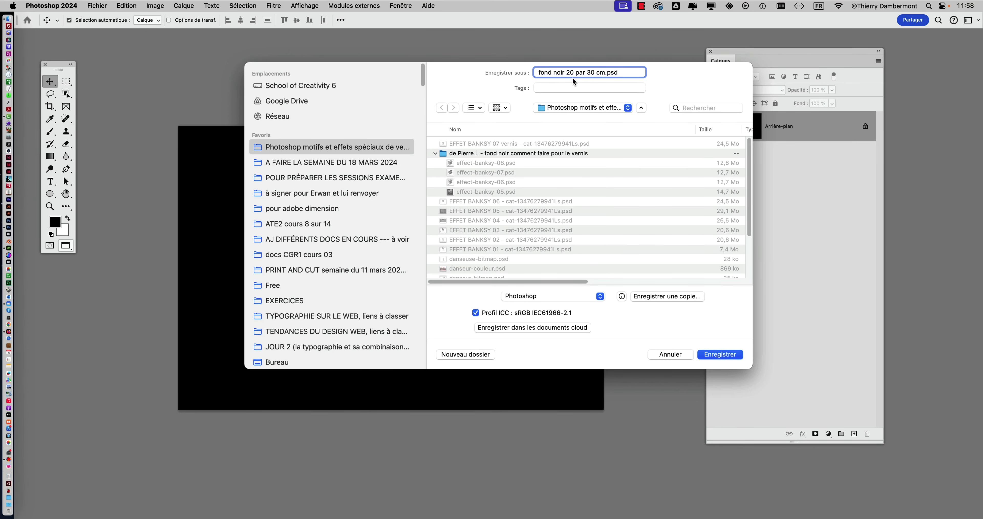
click(713, 355)
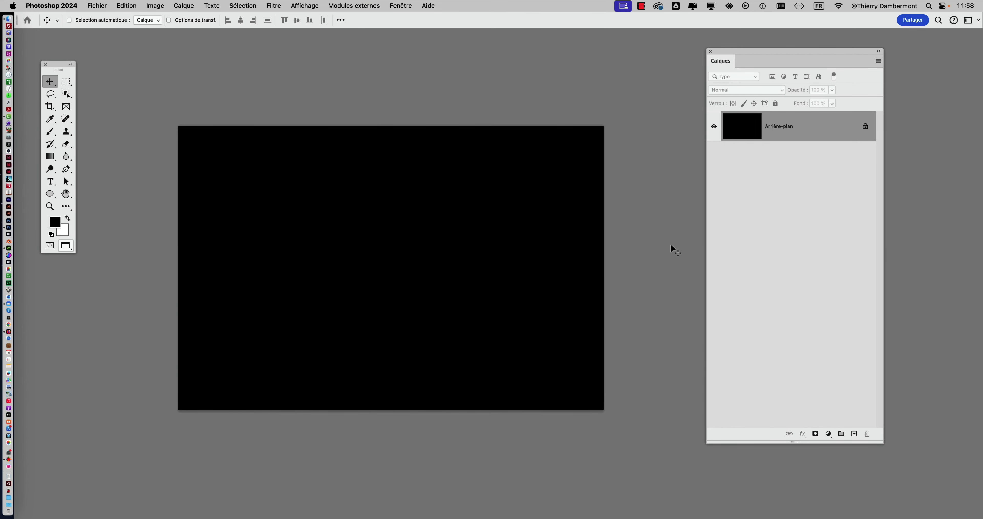
key(super)
Confirm in Image Size it reads 30,01 × 20 cm at 150, cancel, and return to Dimension
click(150, 6)
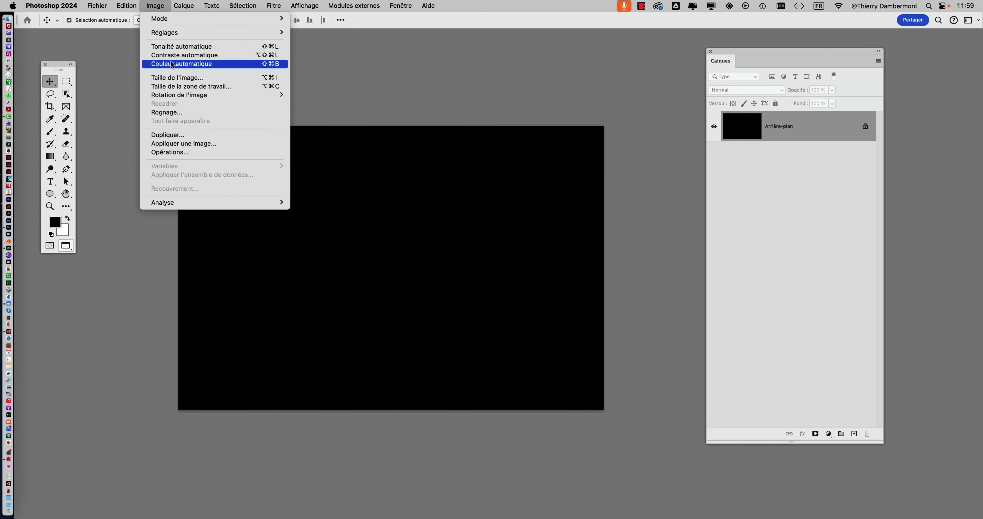
click(176, 78)
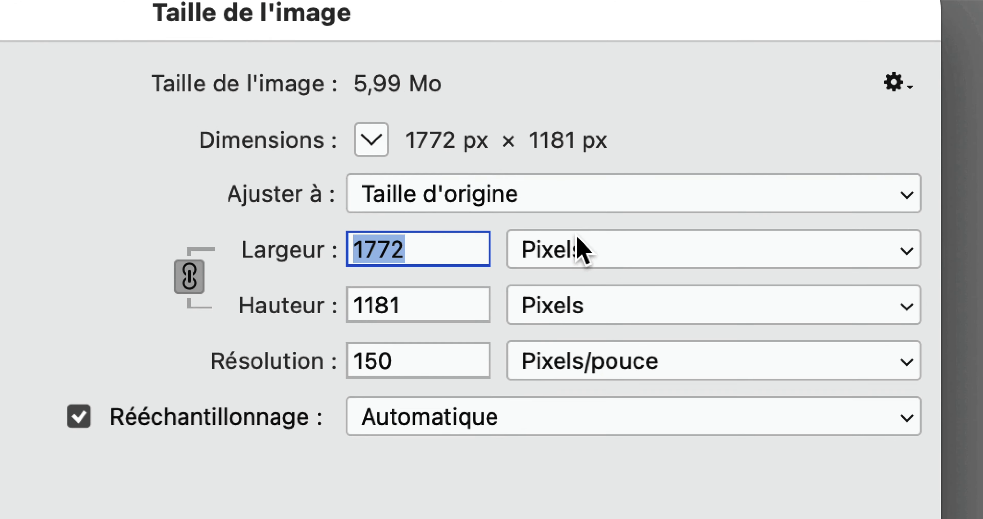
click(580, 244)
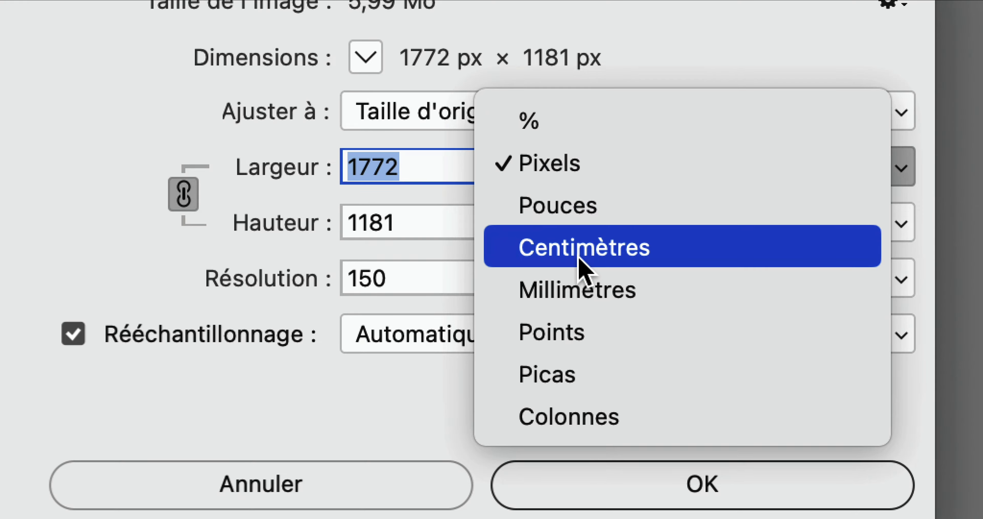
click(582, 320)
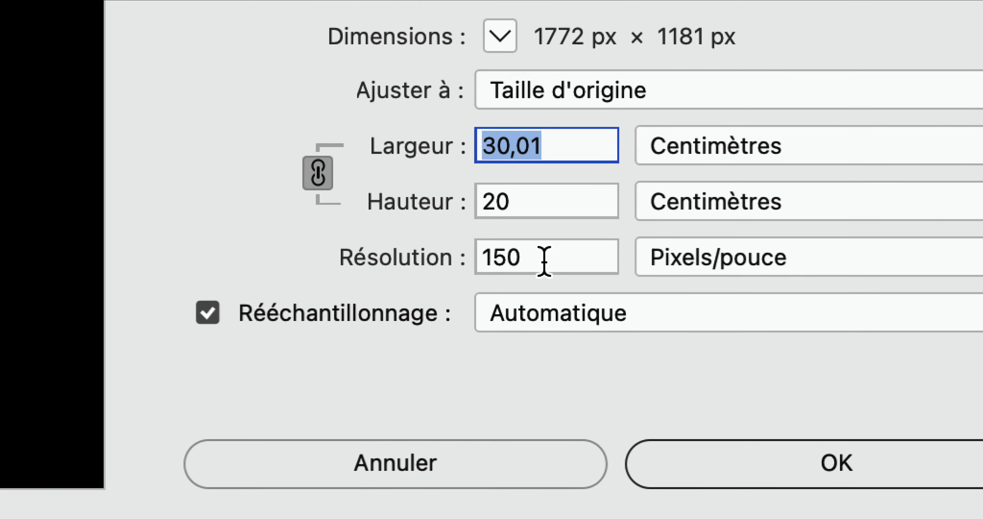
click(533, 259)
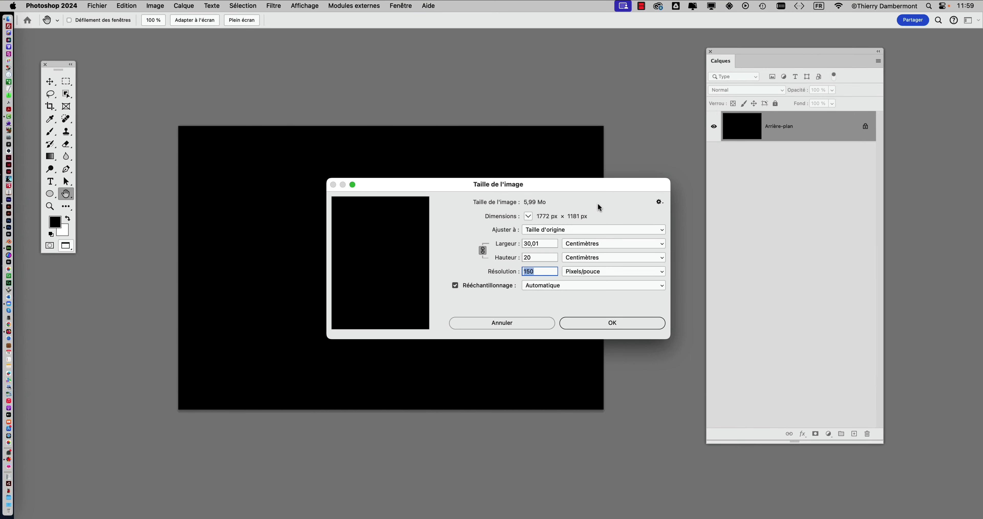
click(511, 323)
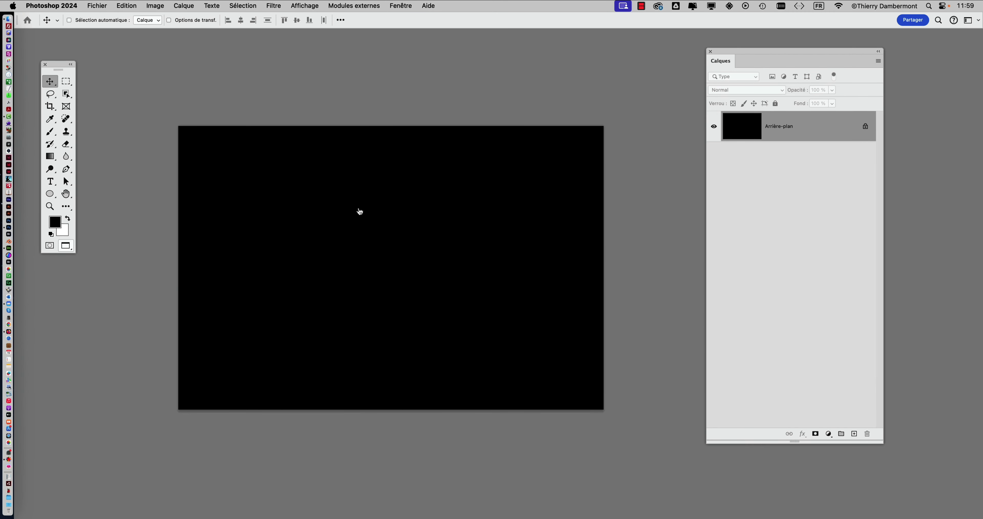
key(super+Tab)
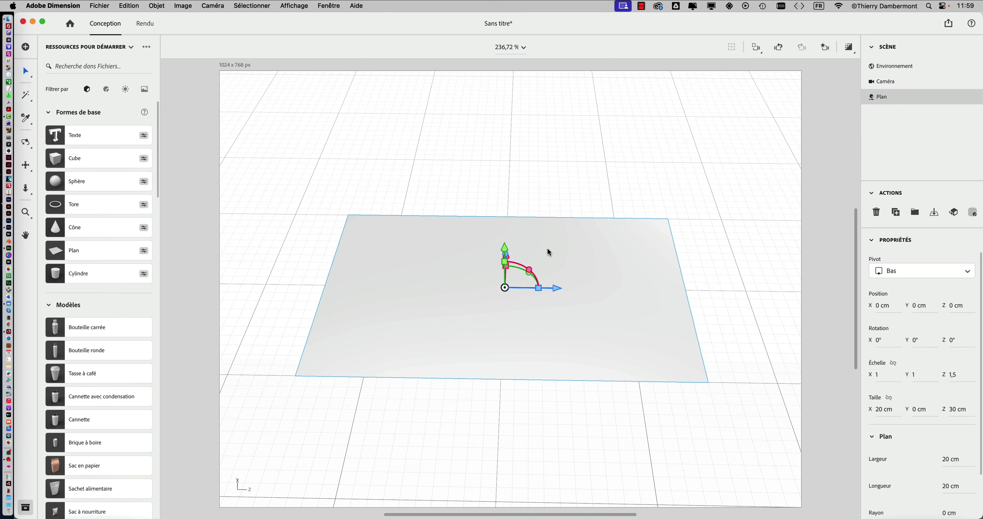
mouse_move(427, 235)
mouse_down()
mouse_move(424, 266)
mouse_move(429, 250)
mouse_up()
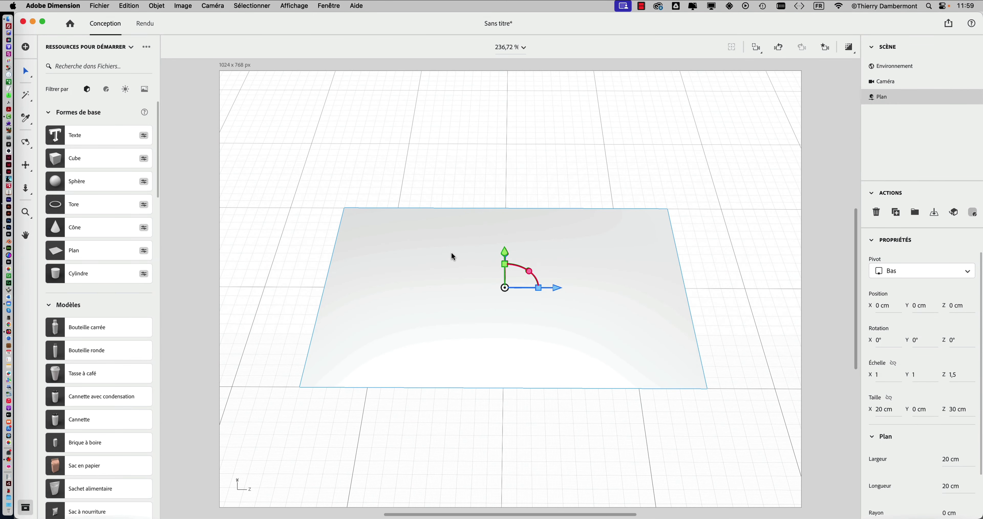
click(103, 5)
mouse_move(69, 6)
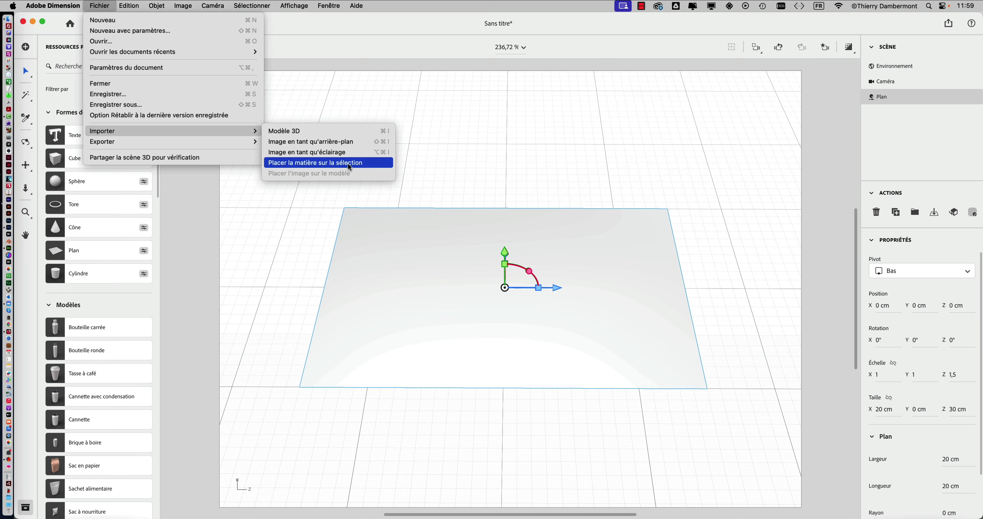
click(347, 163)
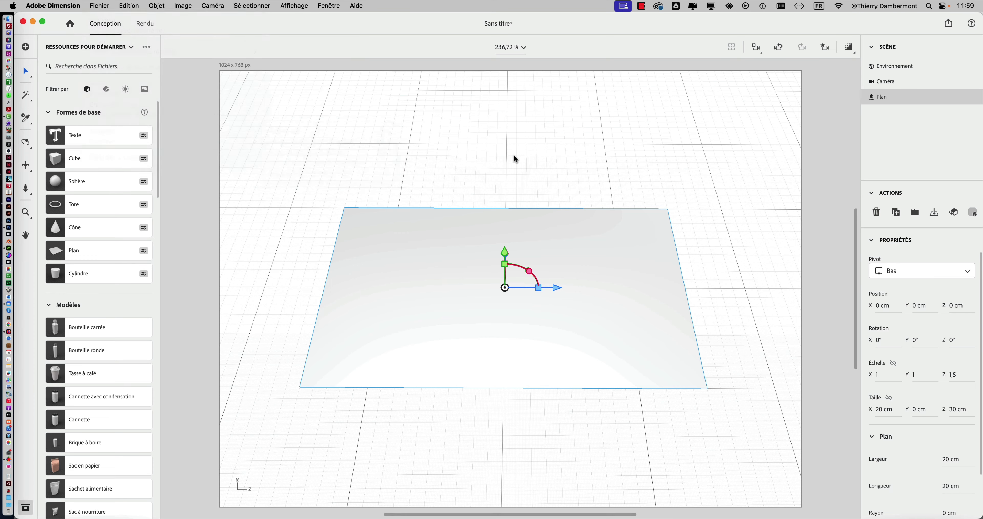
drag(512, 179, 472, 171)
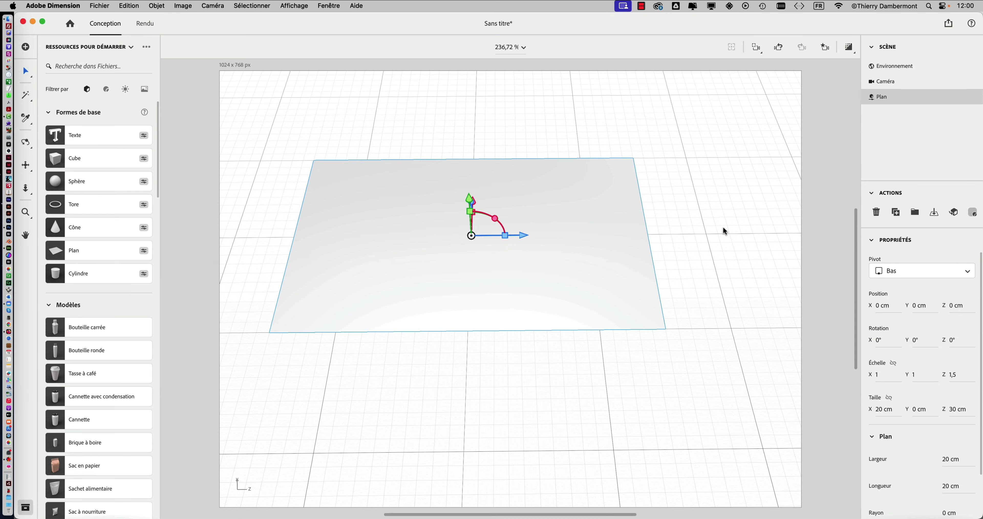
mouse_move(723, 226)
mouse_down()
mouse_move(683, 290)
mouse_move(720, 309)
mouse_move(732, 223)
mouse_move(711, 247)
mouse_move(656, 242)
mouse_move(736, 230)
mouse_move(727, 241)
mouse_up()
drag(518, 166, 687, 194)
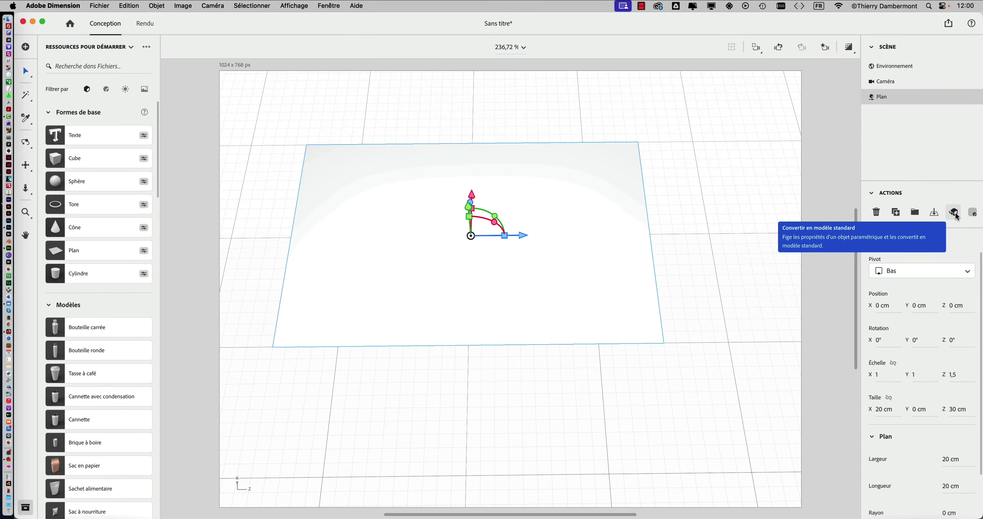
Convert the plane to a standard model and place fond noir 20 par 30 cm.psd on it
click(955, 213)
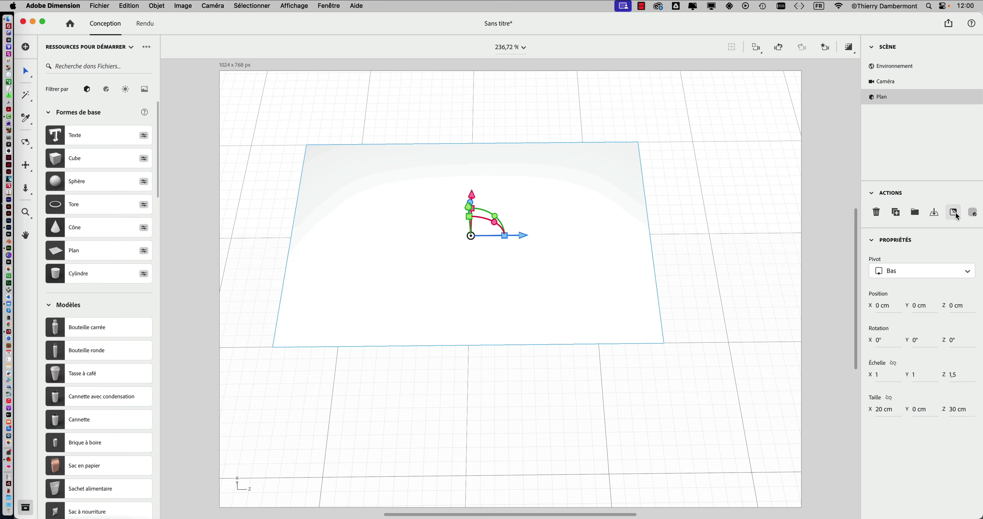
click(105, 6)
mouse_move(172, 130)
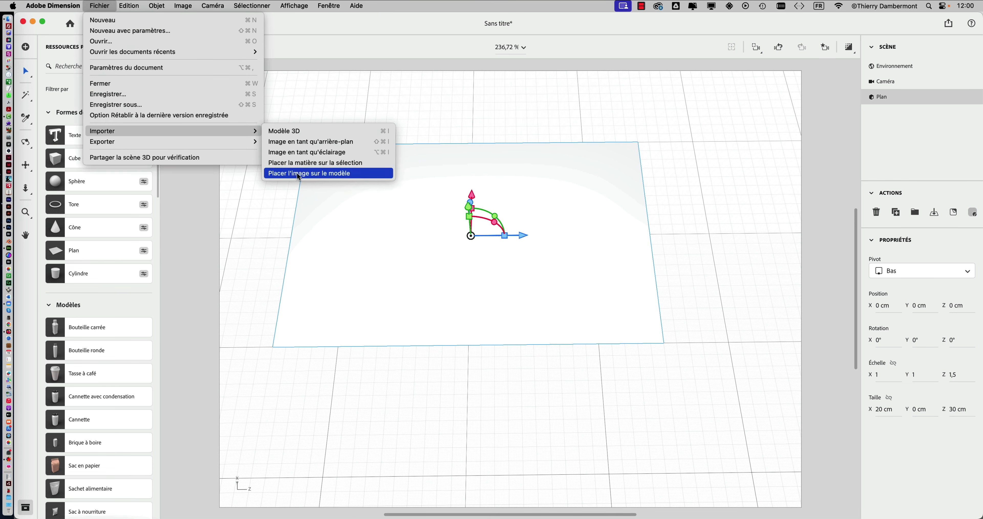
click(297, 173)
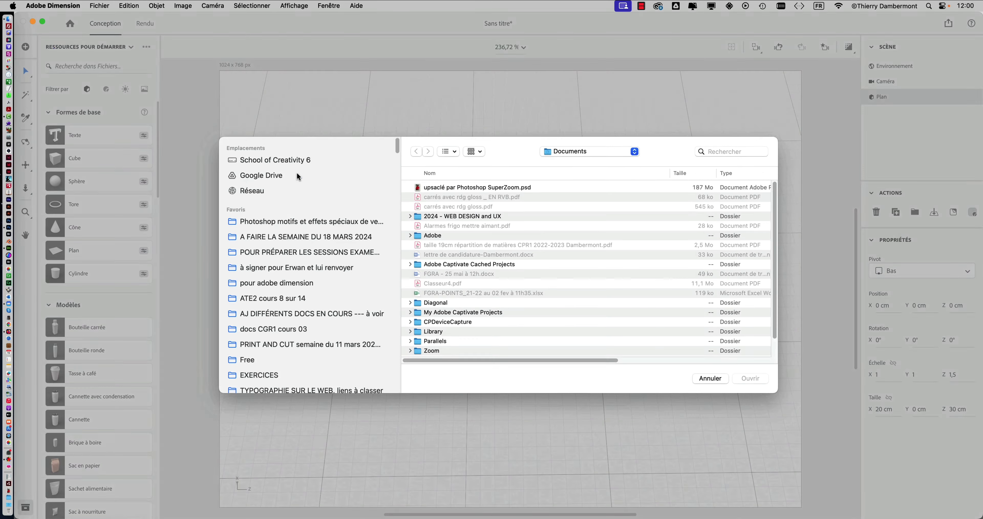
click(293, 223)
click(429, 188)
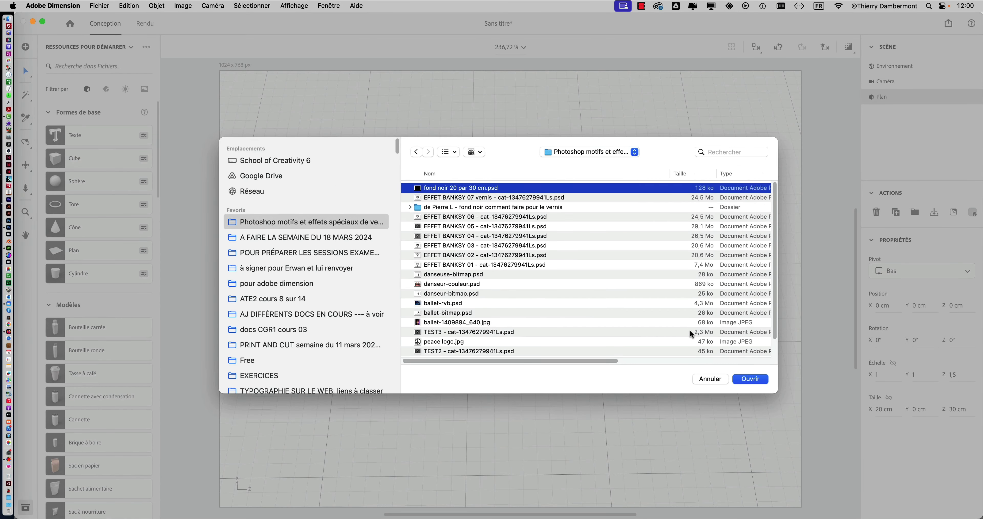
click(756, 378)
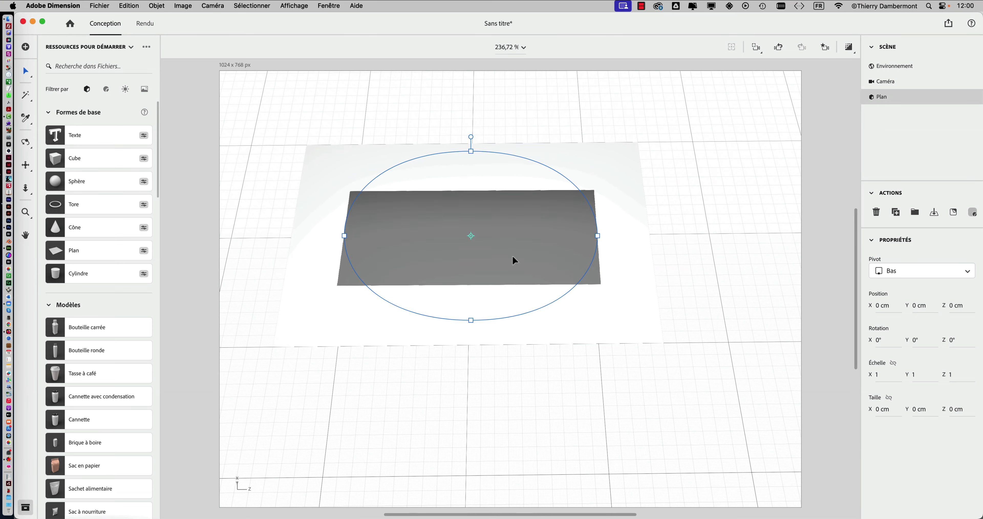
Scale the black decal to X 20,2 % and Y 30,4 %, orbiting to confirm full coverage
drag(478, 279, 481, 282)
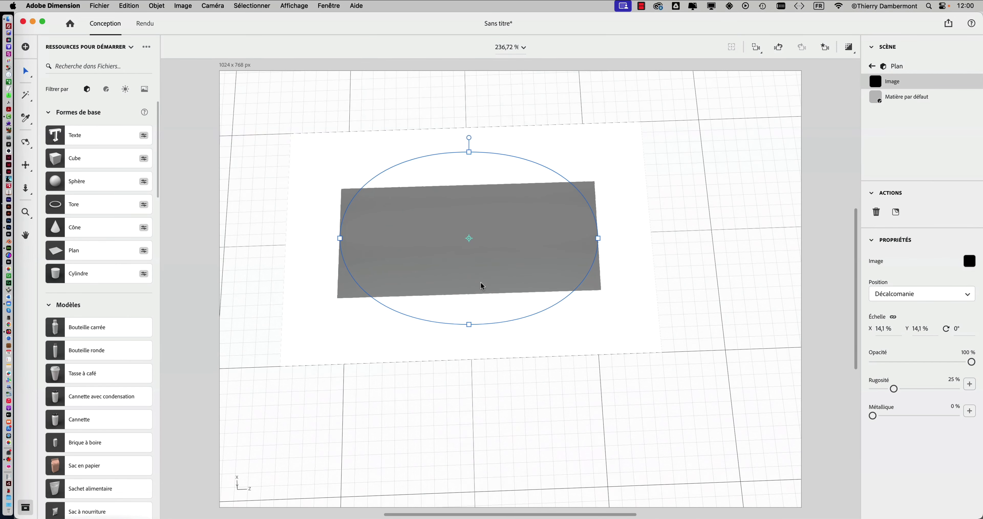
drag(468, 154, 470, 63)
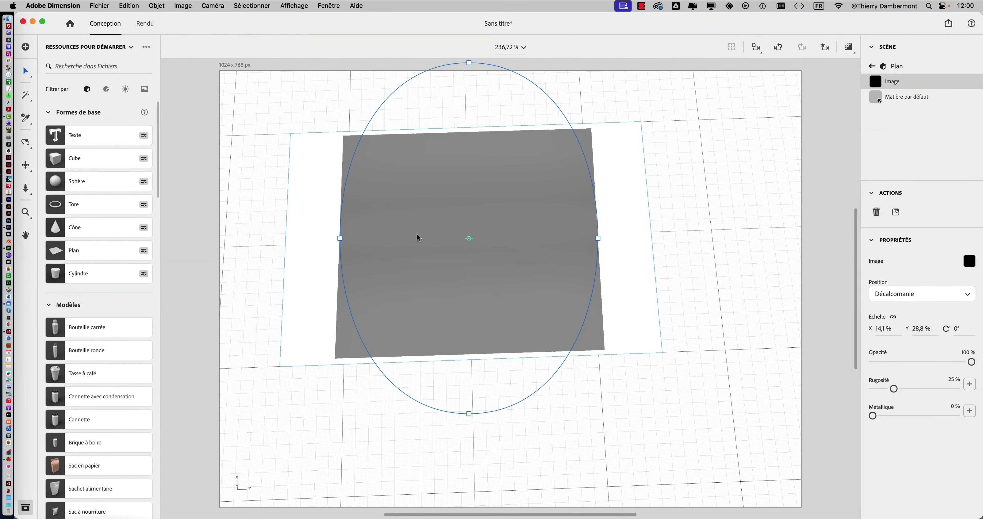
drag(340, 239, 285, 239)
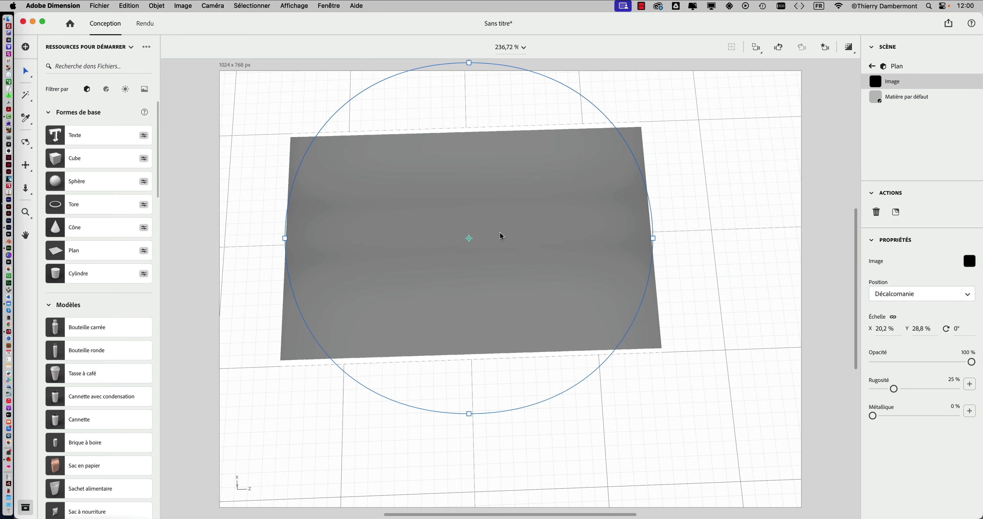
scroll(501, 236, down, 3)
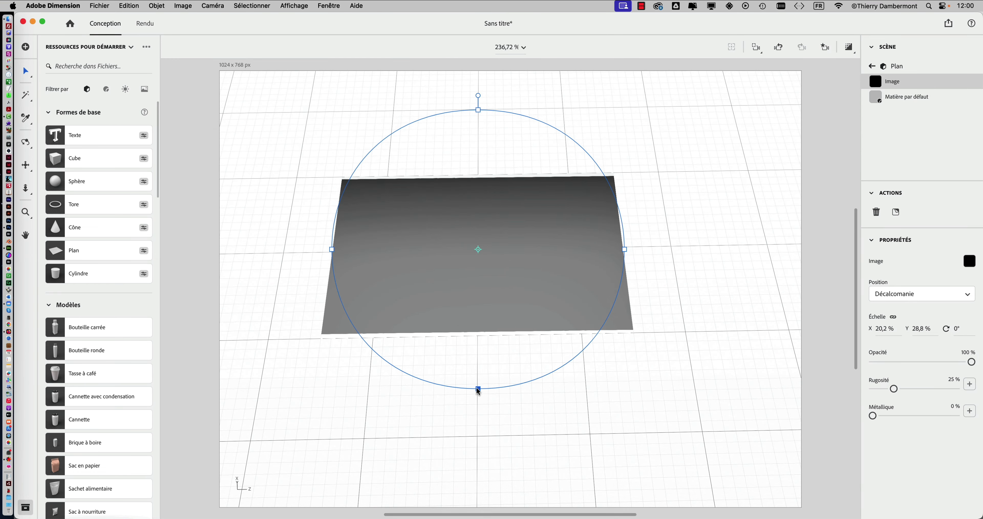
drag(478, 390, 479, 354)
drag(480, 383, 482, 394)
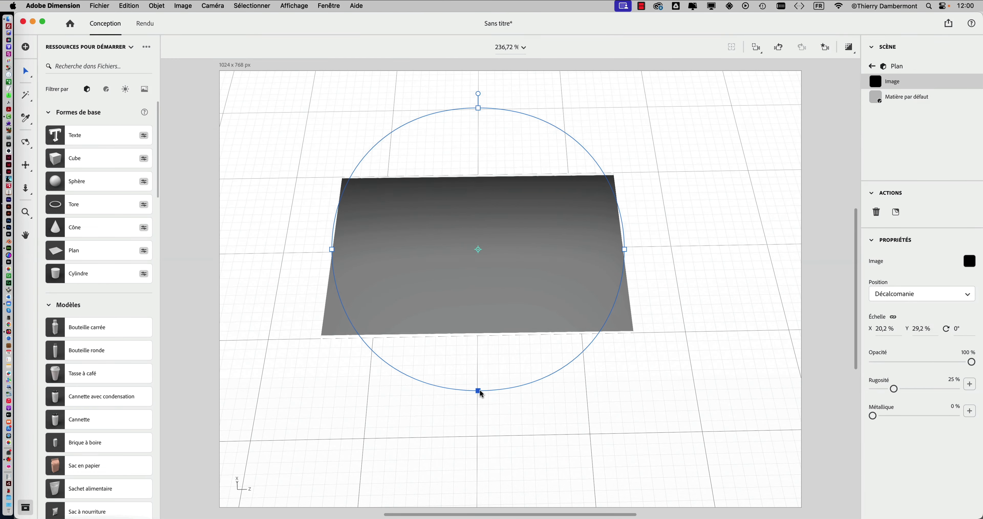
mouse_move(491, 330)
mouse_down()
mouse_move(311, 274)
mouse_move(470, 322)
mouse_move(329, 281)
mouse_move(505, 275)
mouse_move(369, 355)
mouse_move(447, 300)
mouse_move(454, 404)
mouse_move(472, 353)
mouse_move(576, 391)
mouse_move(512, 299)
mouse_move(638, 327)
mouse_move(628, 333)
mouse_move(547, 318)
mouse_move(628, 228)
mouse_move(492, 311)
mouse_move(573, 360)
mouse_move(514, 331)
mouse_move(551, 397)
mouse_move(545, 434)
mouse_move(588, 418)
mouse_move(607, 389)
mouse_up()
mouse_move(518, 448)
mouse_down()
mouse_move(528, 413)
mouse_move(529, 444)
mouse_move(518, 444)
mouse_up()
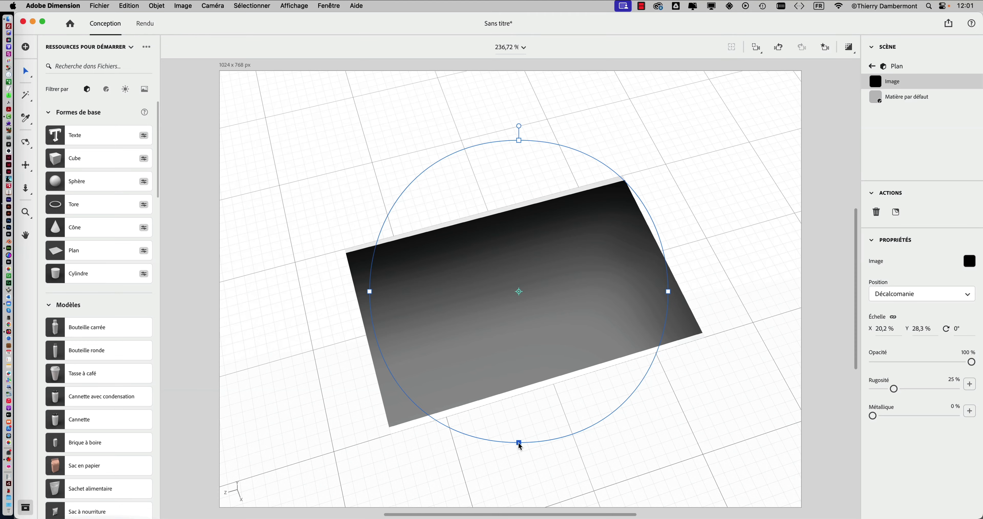
mouse_move(519, 443)
mouse_down()
mouse_move(514, 430)
mouse_move(518, 455)
mouse_up()
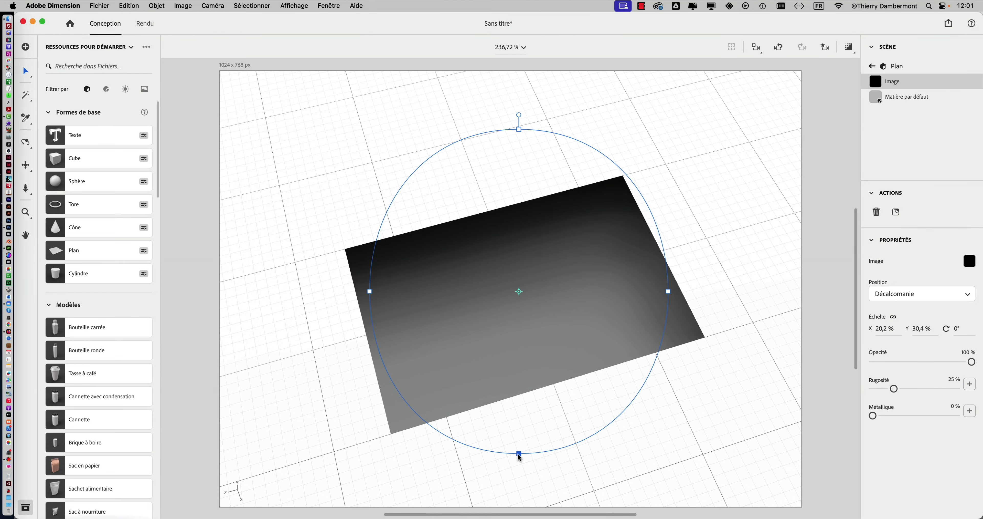
mouse_move(452, 362)
mouse_down()
mouse_move(620, 339)
mouse_move(515, 369)
mouse_move(613, 377)
mouse_move(522, 395)
mouse_move(524, 425)
mouse_move(586, 390)
mouse_move(514, 388)
mouse_move(517, 373)
mouse_move(541, 362)
mouse_move(533, 366)
mouse_up()
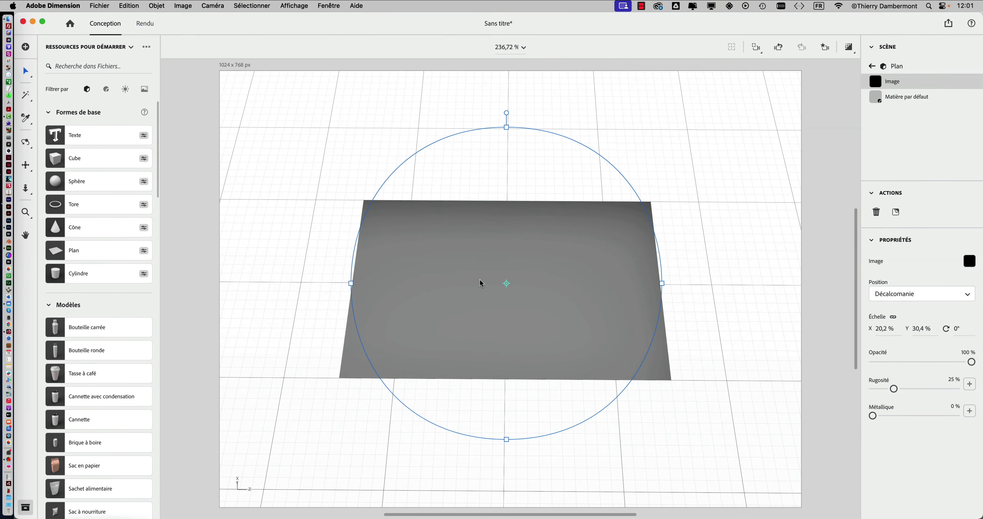
mouse_move(417, 279)
mouse_down()
mouse_move(467, 197)
mouse_move(500, 274)
mouse_move(522, 267)
mouse_move(512, 283)
mouse_move(579, 252)
mouse_move(580, 299)
mouse_up()
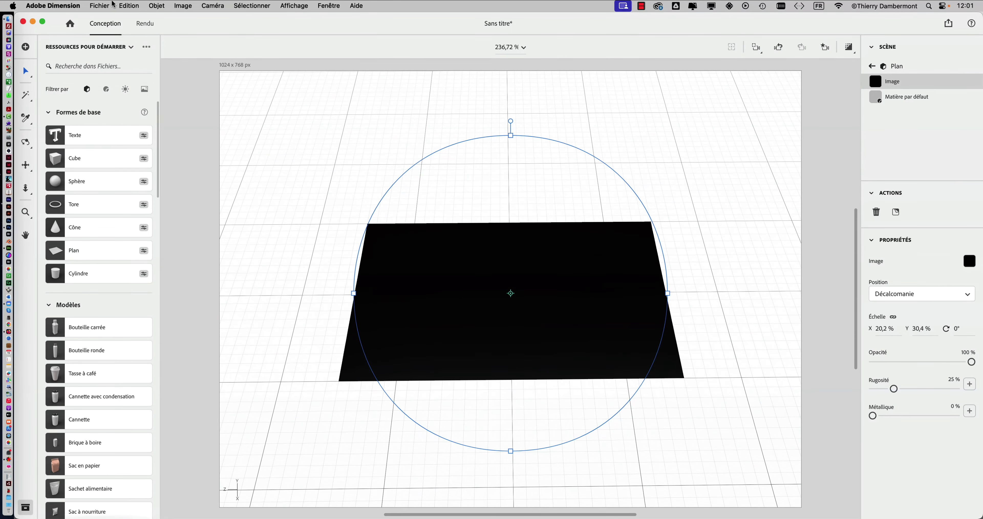
Save the Dimension scene as test-vernis-01.dn
click(104, 4)
click(121, 110)
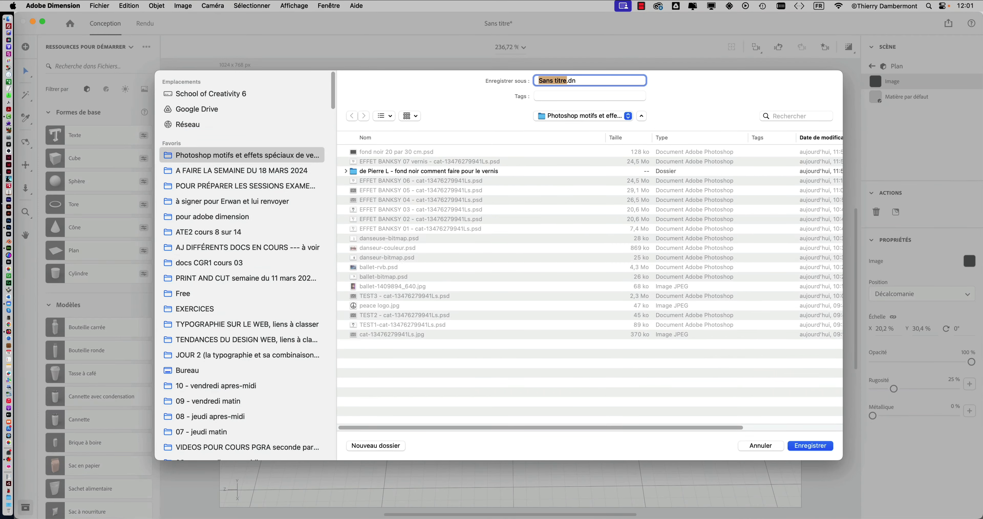
text(test-)
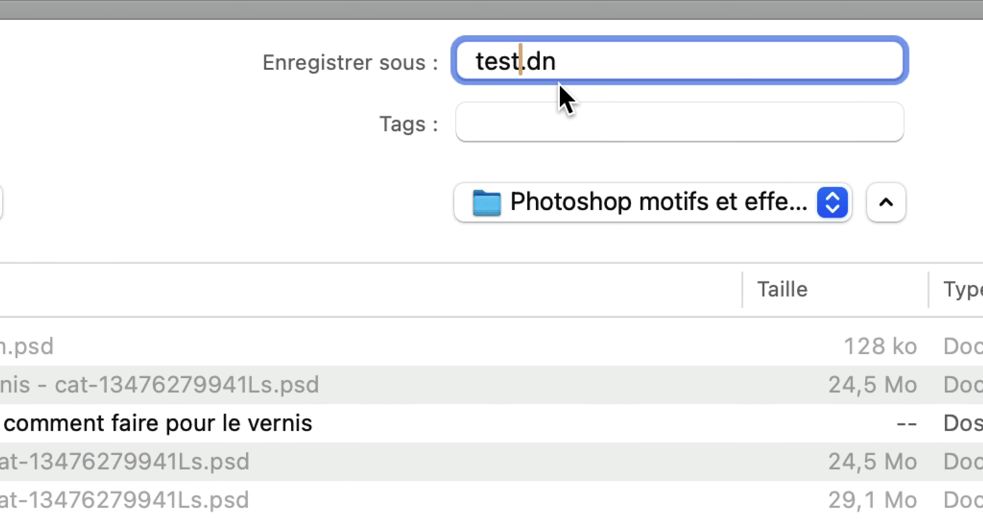
text(vernis-01)
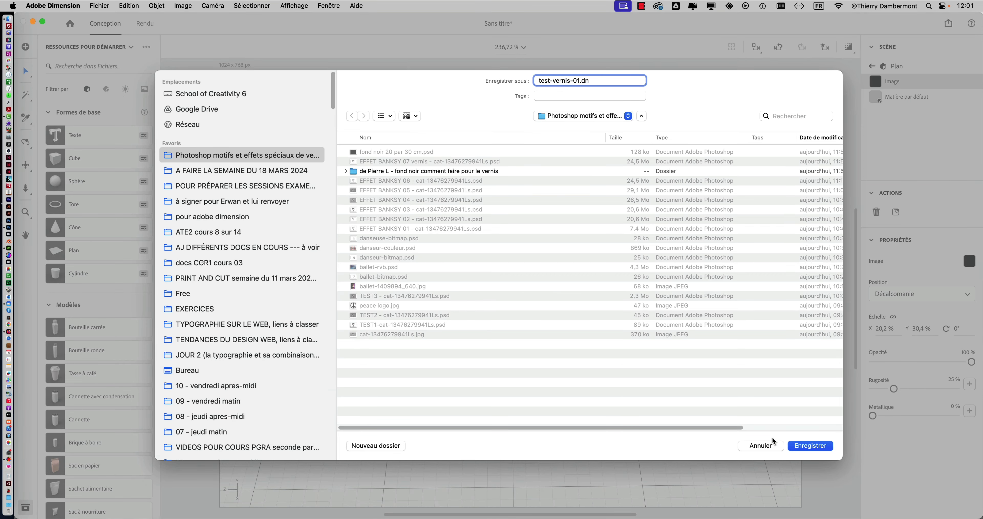
click(814, 449)
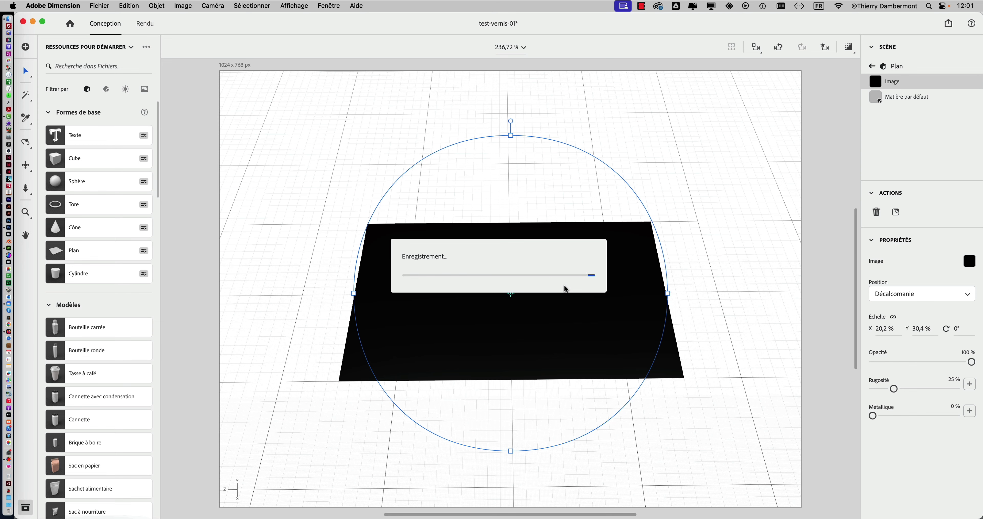
mouse_move(710, 263)
mouse_down()
mouse_move(706, 319)
mouse_move(694, 306)
mouse_move(698, 263)
mouse_move(724, 254)
mouse_up()
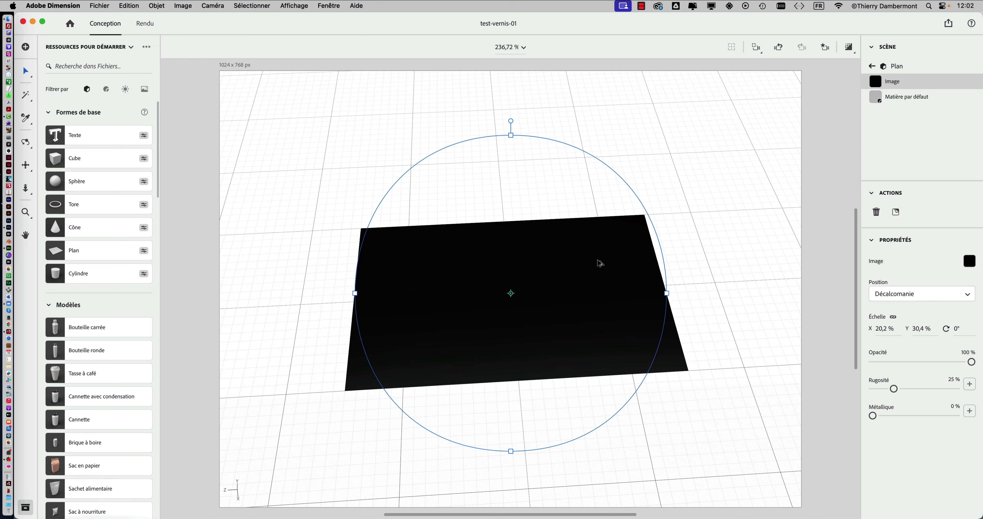
click(689, 181)
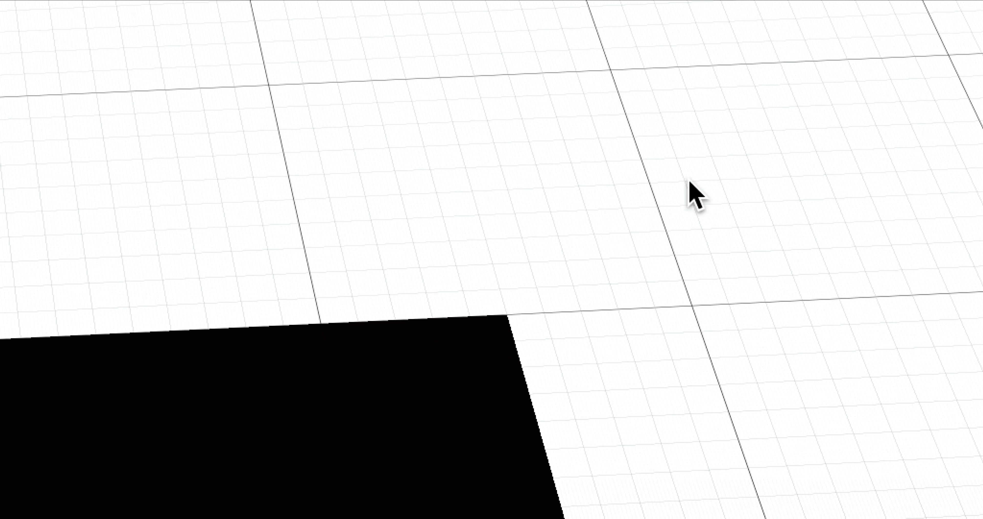
click(641, 217)
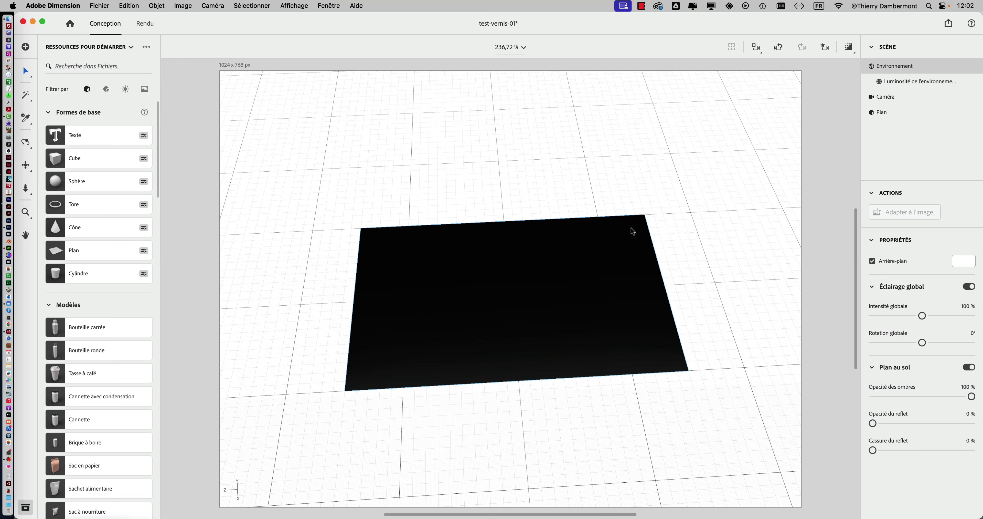
click(631, 228)
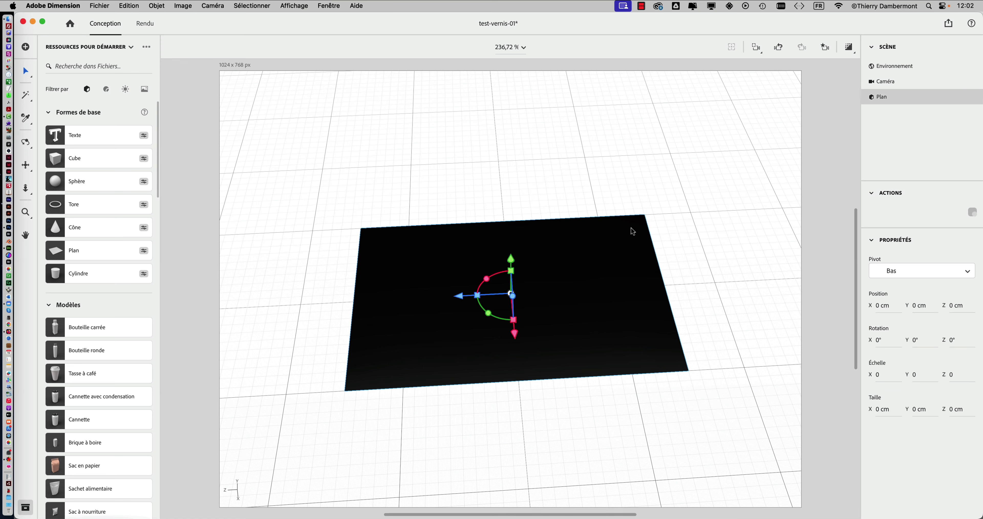
mouse_move(890, 97)
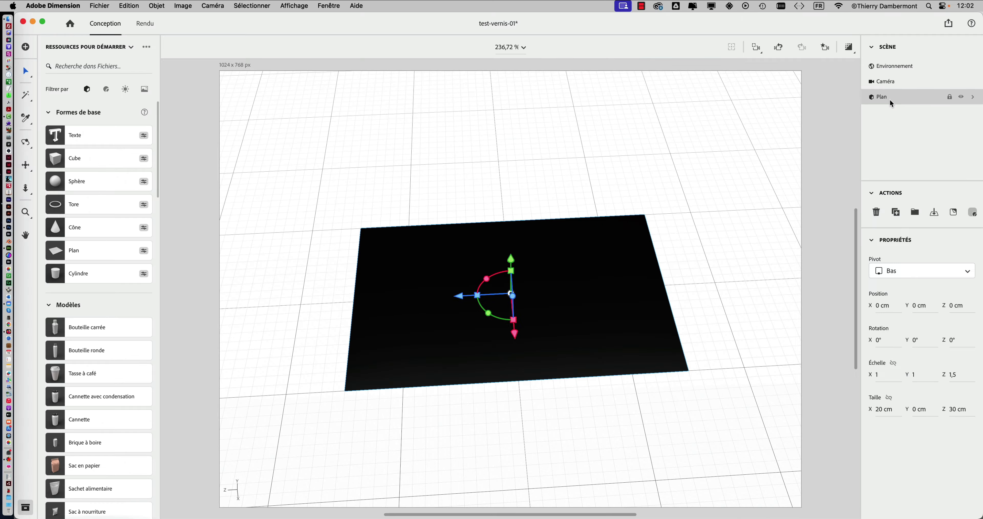
double_click(624, 263)
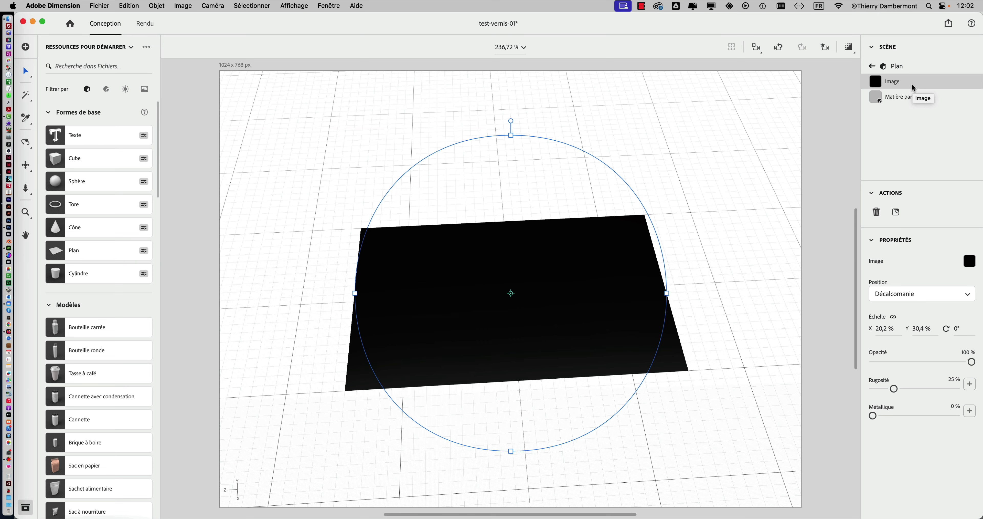
mouse_move(772, 235)
mouse_down()
mouse_move(742, 230)
mouse_move(751, 217)
mouse_up()
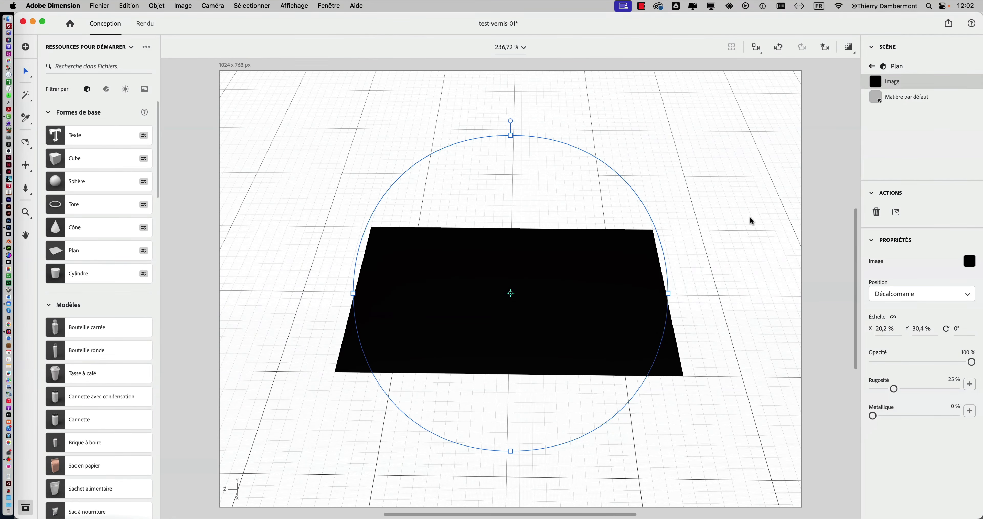
mouse_move(678, 268)
mouse_down()
mouse_move(605, 204)
mouse_move(621, 220)
mouse_move(639, 274)
mouse_move(632, 282)
mouse_up()
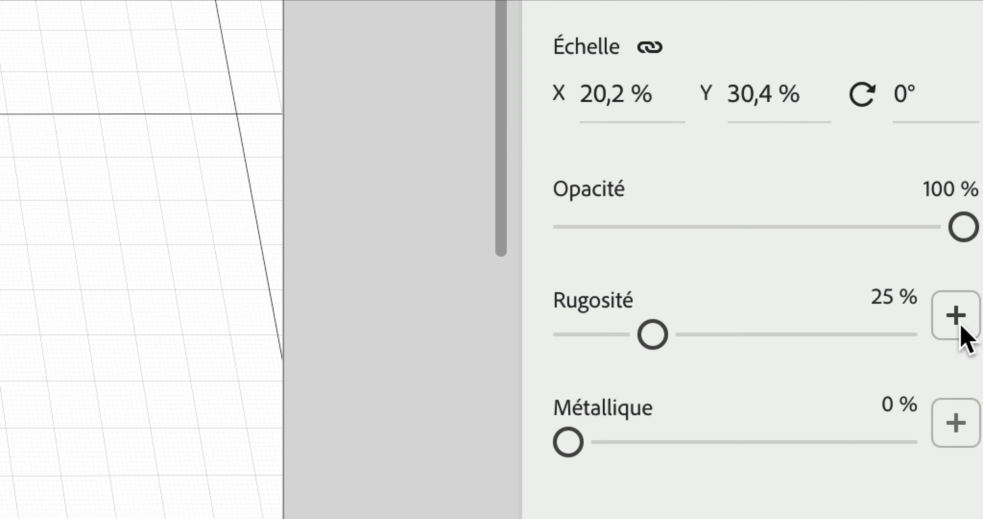
Load the EFFET BANKSY 07 vernis file as the decal's Rugosité map and move the panel aside
click(958, 324)
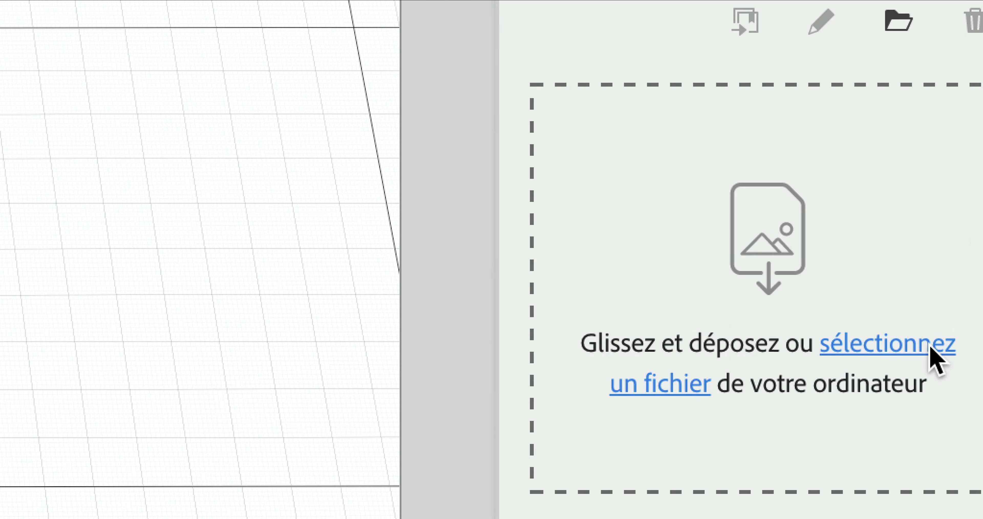
click(930, 346)
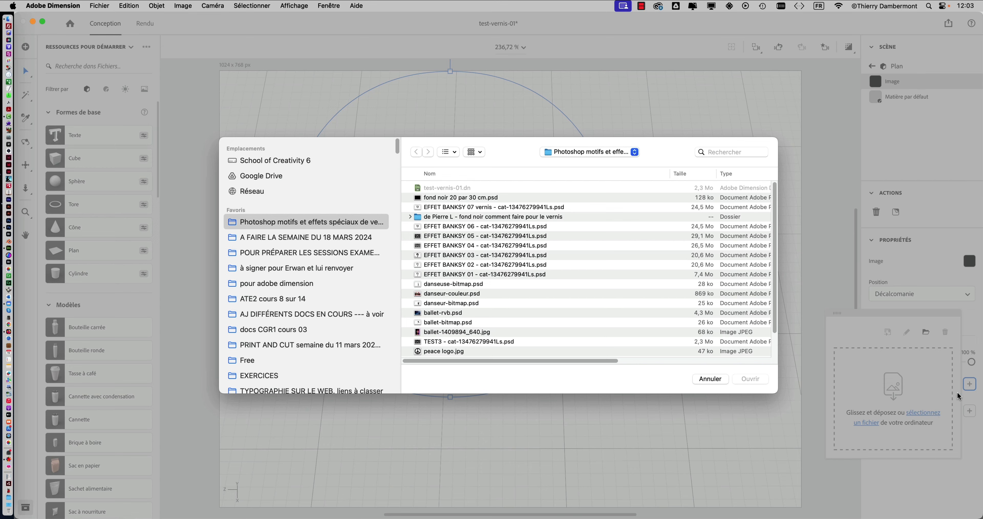
click(430, 210)
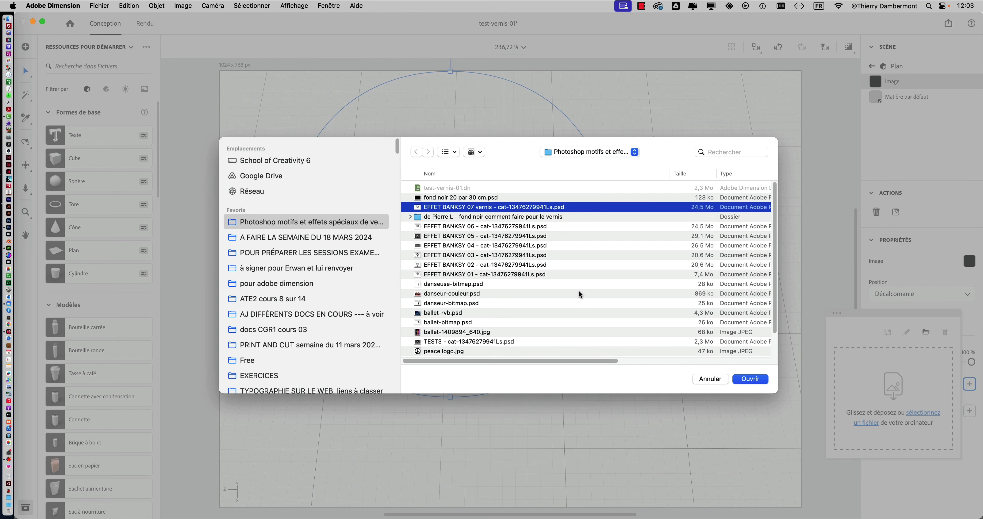
click(760, 377)
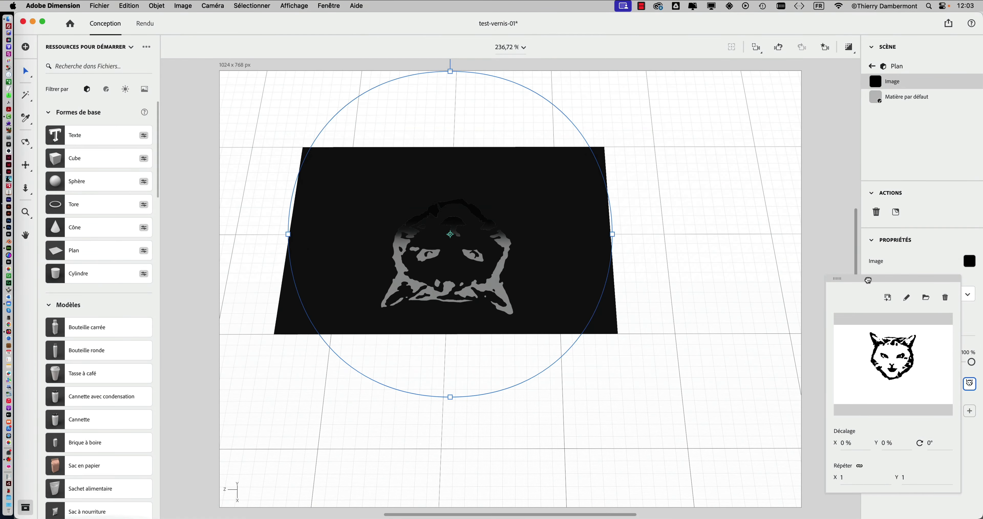
drag(868, 281, 739, 200)
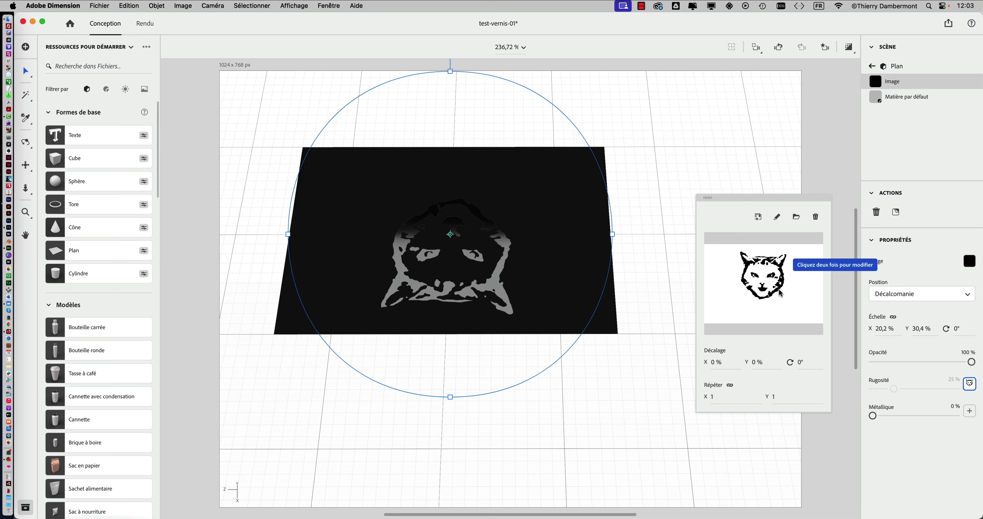
Resize the cat decal to about 28,3 × 42,7 % and centre it on the black plane
key(Escape)
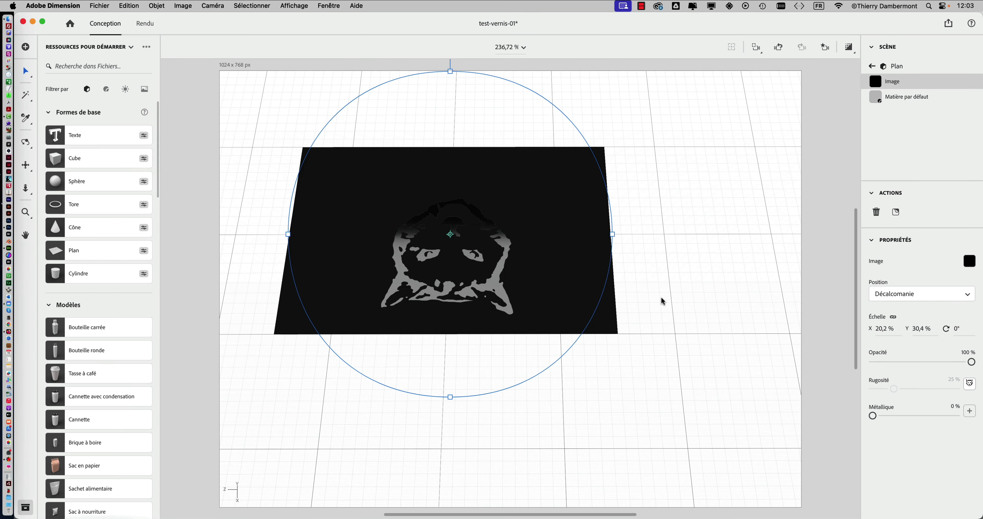
mouse_move(663, 301)
mouse_down()
mouse_move(637, 416)
mouse_move(474, 385)
mouse_move(281, 328)
mouse_move(498, 366)
mouse_move(553, 325)
mouse_move(483, 369)
mouse_move(383, 322)
mouse_move(432, 404)
mouse_move(445, 292)
mouse_move(442, 340)
mouse_up()
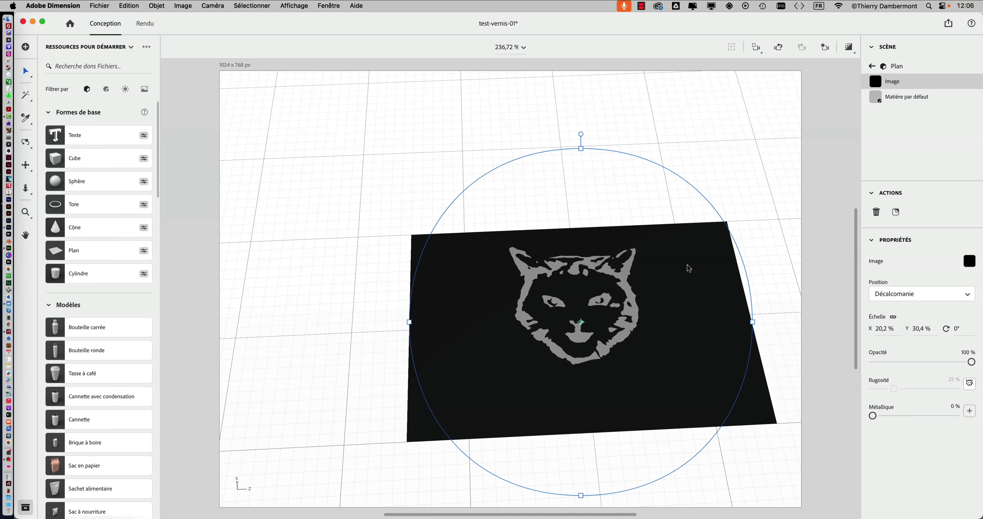
mouse_move(689, 268)
mouse_down()
mouse_move(682, 291)
mouse_move(658, 224)
mouse_move(653, 284)
mouse_move(572, 435)
mouse_up()
drag(500, 345, 503, 314)
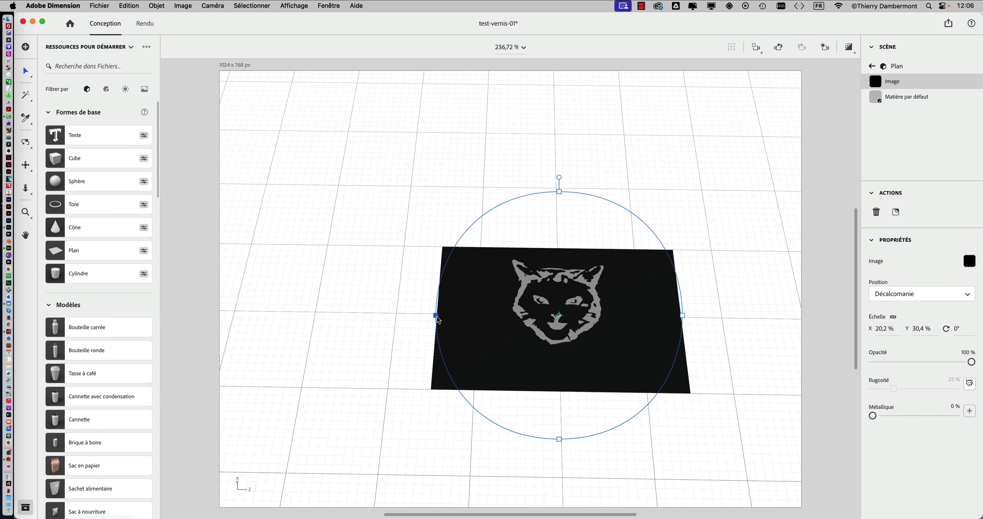
drag(436, 315, 339, 354)
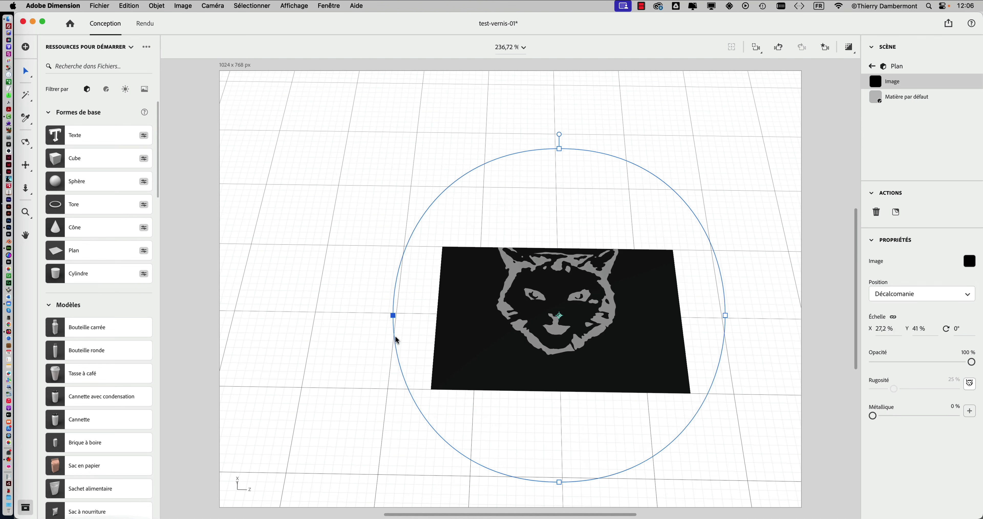
drag(522, 304, 529, 314)
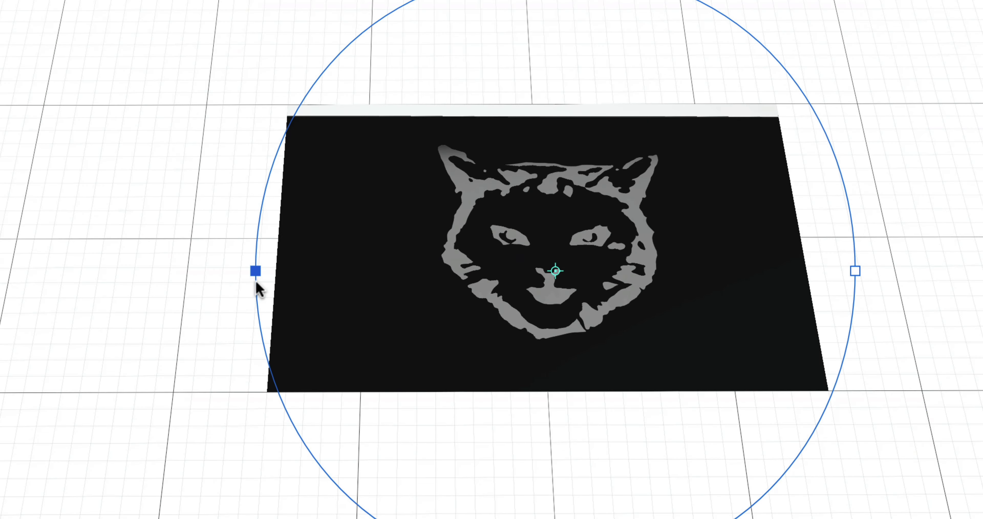
drag(488, 229, 467, 216)
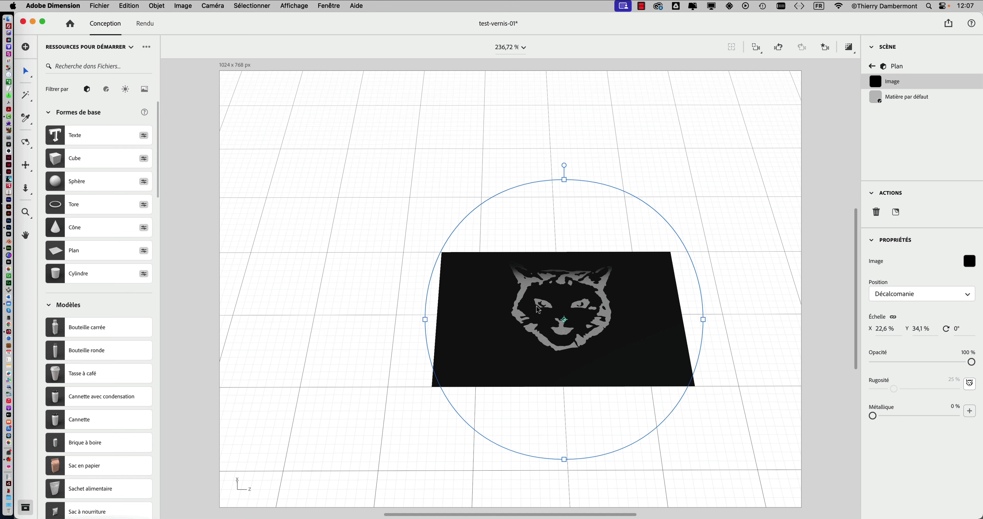
drag(704, 320, 702, 324)
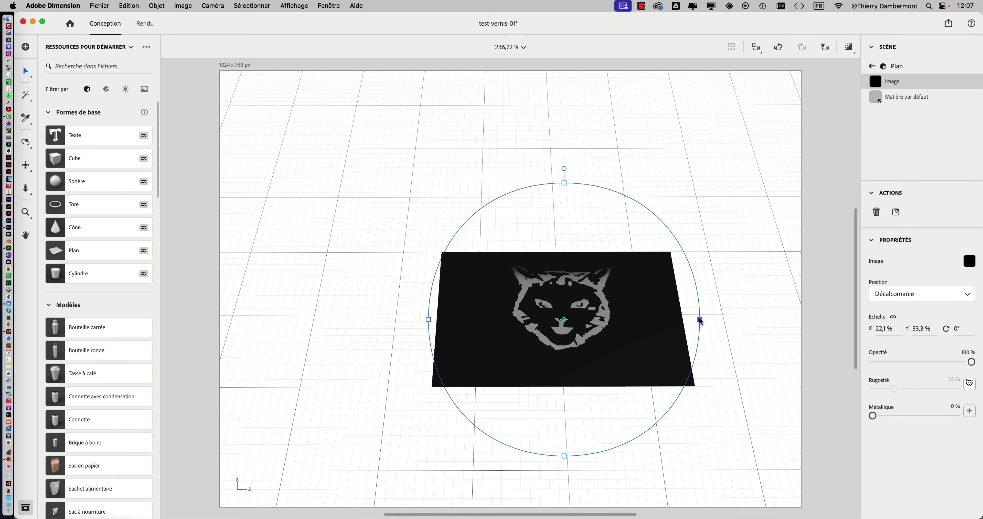
drag(701, 321, 725, 325)
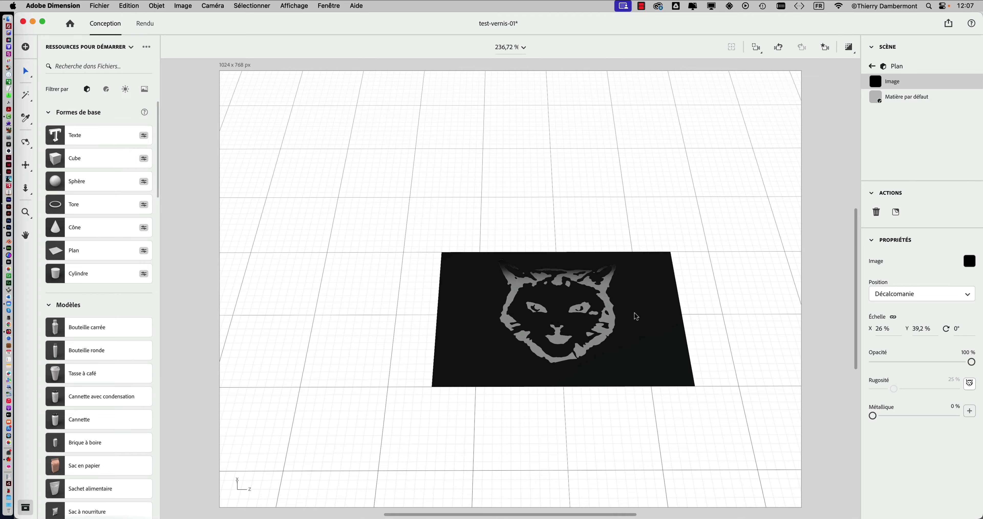
mouse_move(632, 324)
mouse_down()
mouse_move(516, 355)
mouse_move(480, 290)
mouse_move(567, 291)
mouse_up()
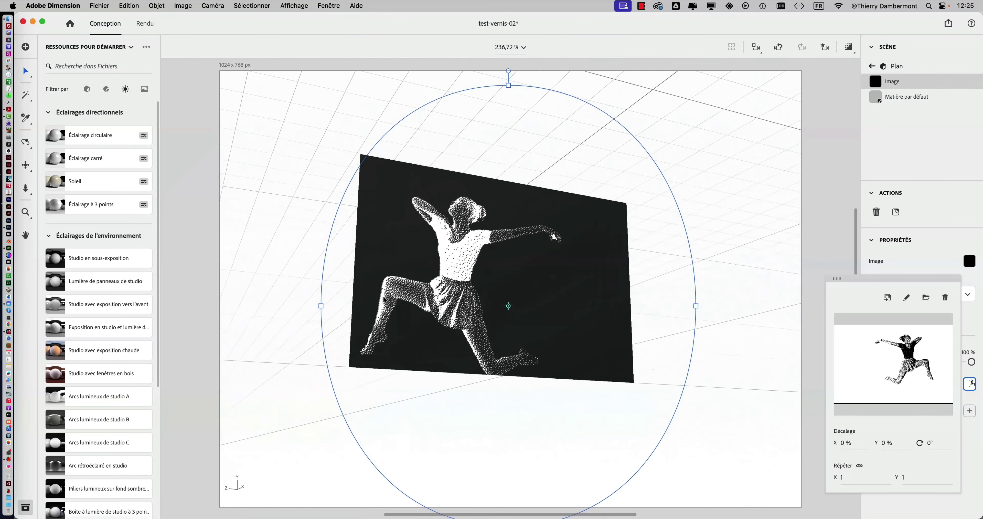
Zoom in on the dancer plane and orbit around it, ending nearly face-on
scroll(428, 247, up, 3)
scroll(427, 247, up, 3)
scroll(374, 230, up, 3)
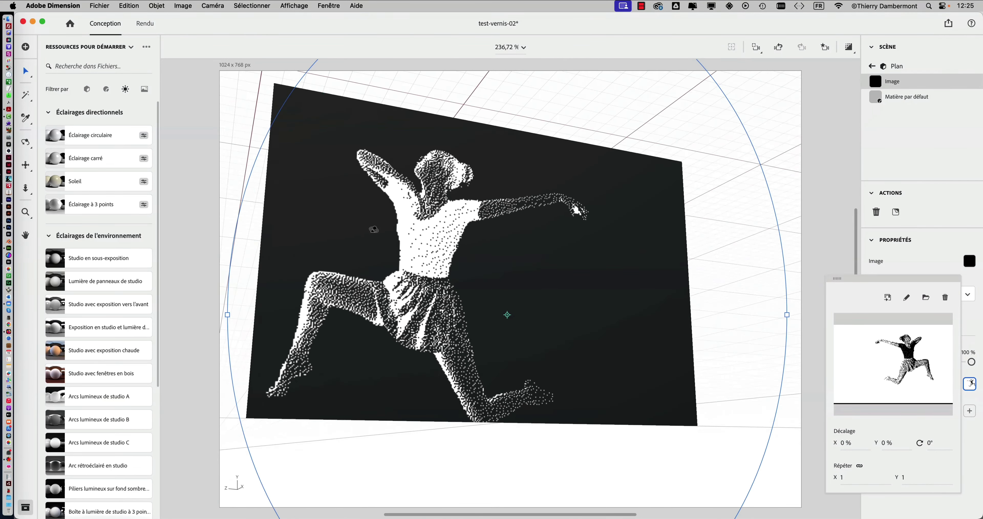
mouse_move(374, 229)
mouse_down()
mouse_move(314, 238)
mouse_move(289, 313)
mouse_up()
drag(300, 327, 359, 242)
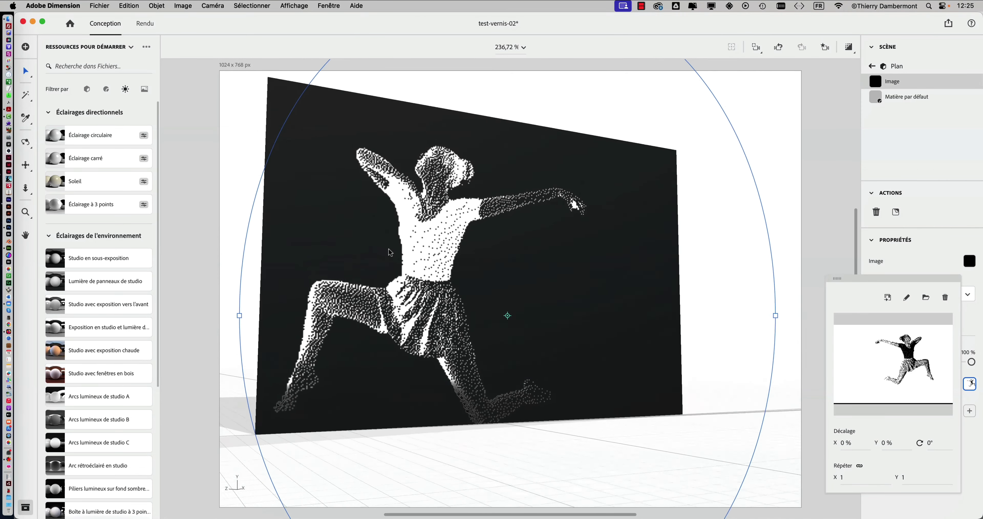
mouse_move(360, 242)
mouse_down()
mouse_move(557, 296)
mouse_move(691, 282)
mouse_up()
mouse_move(630, 295)
mouse_down()
mouse_move(577, 340)
mouse_move(412, 258)
mouse_move(387, 304)
mouse_move(397, 279)
mouse_move(394, 292)
mouse_move(506, 199)
mouse_up()
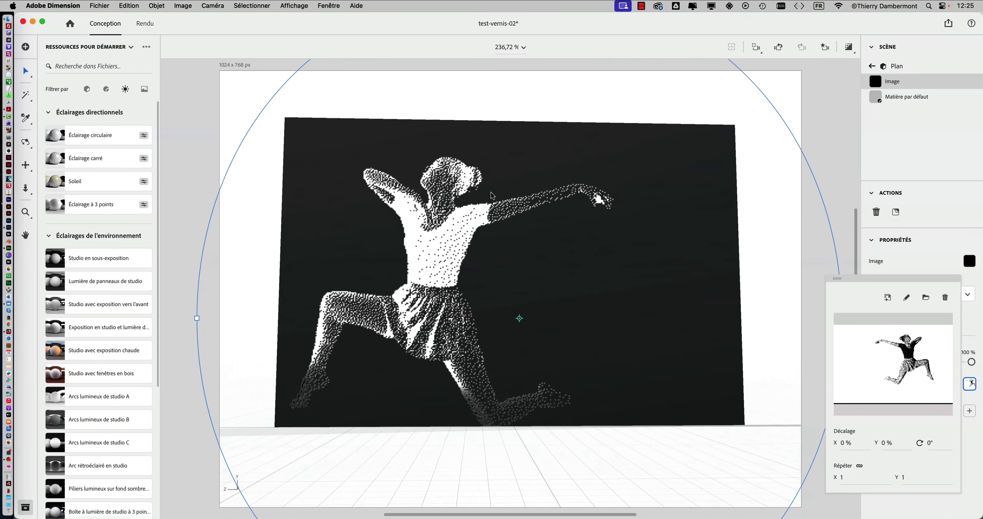
mouse_move(506, 199)
mouse_down()
mouse_move(536, 249)
mouse_move(524, 315)
mouse_move(559, 293)
mouse_move(533, 308)
mouse_move(554, 305)
mouse_up()
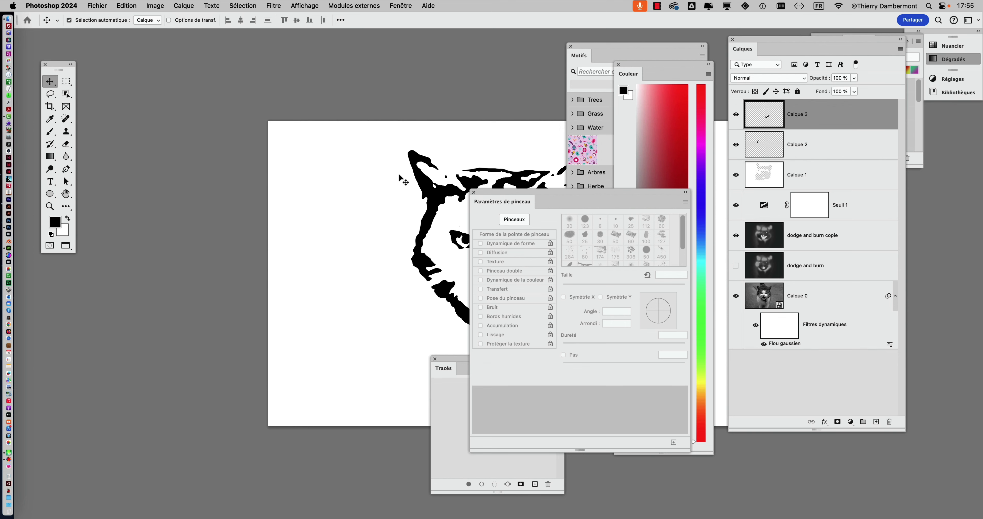
Group all cat layers, Calque 3 through Calque 0, into Groupe 1 and hide it
key(shift+Tab)
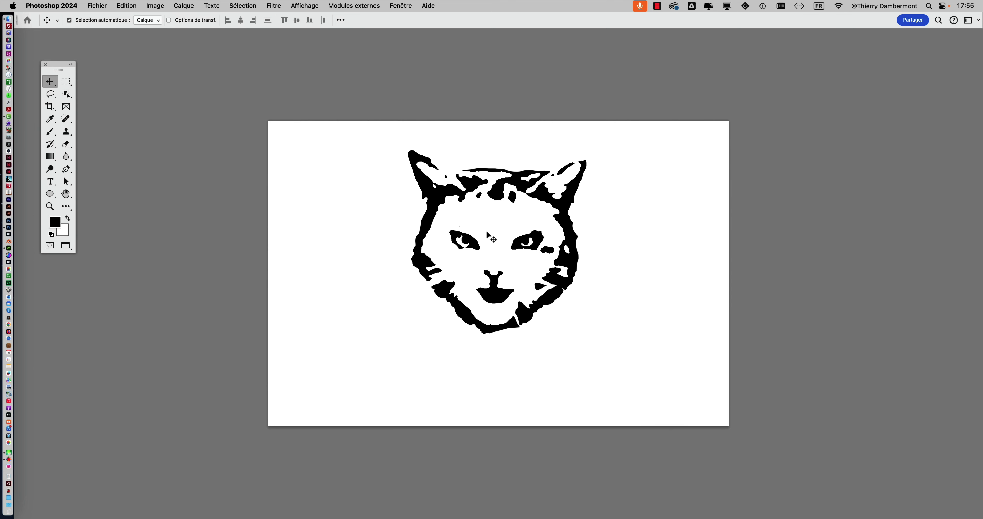
click(399, 6)
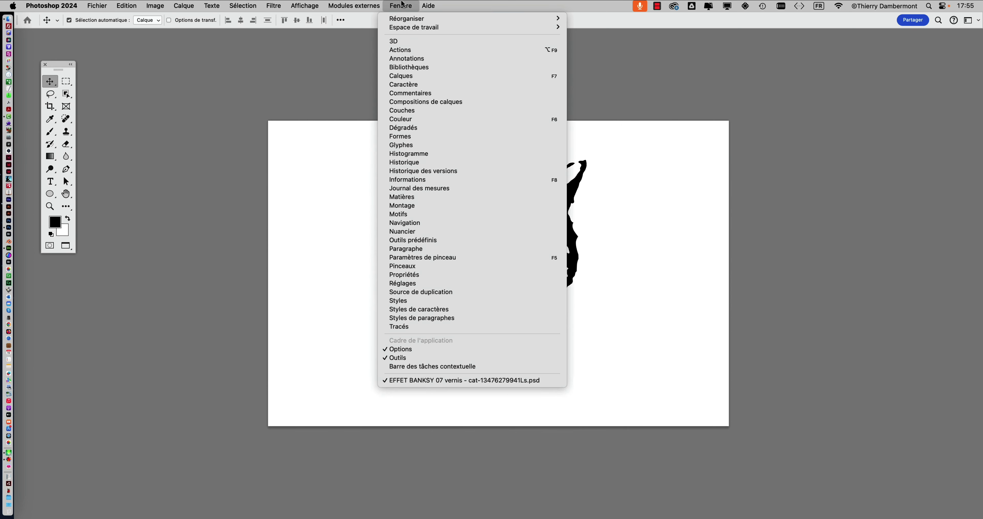
click(406, 84)
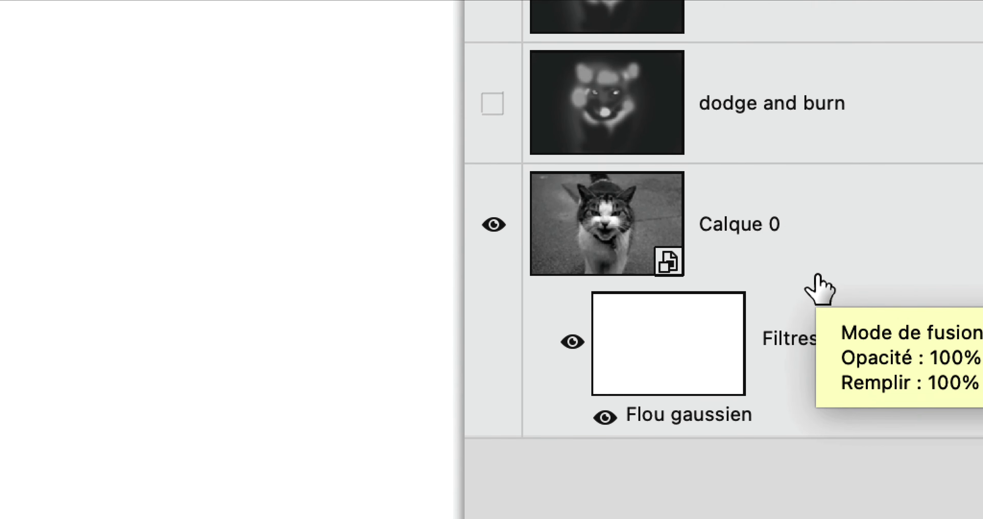
shift+click(824, 270)
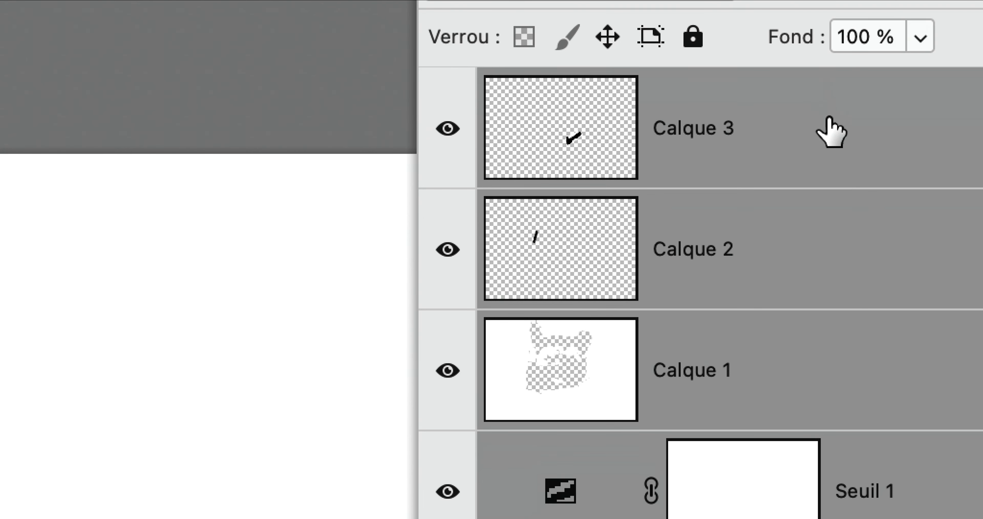
click(832, 132)
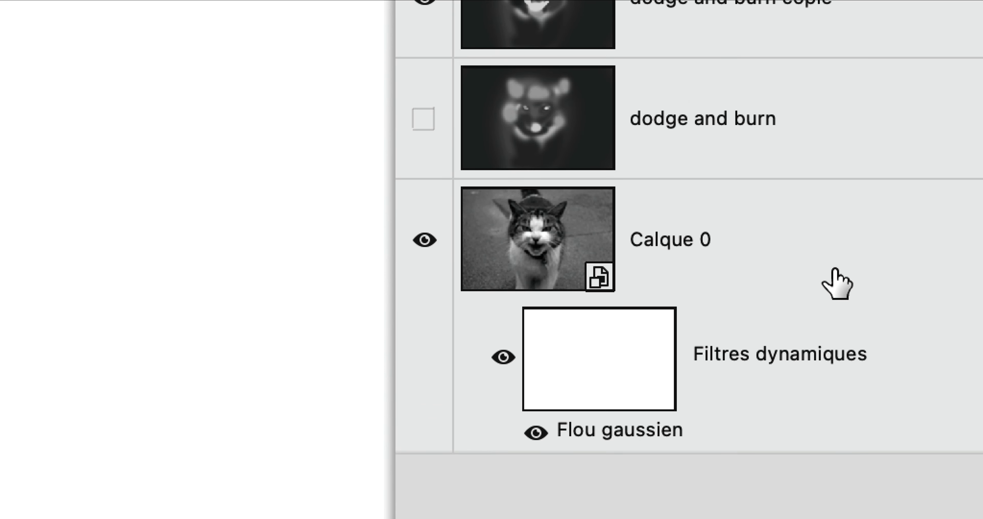
shift+click(836, 280)
right_click(828, 260)
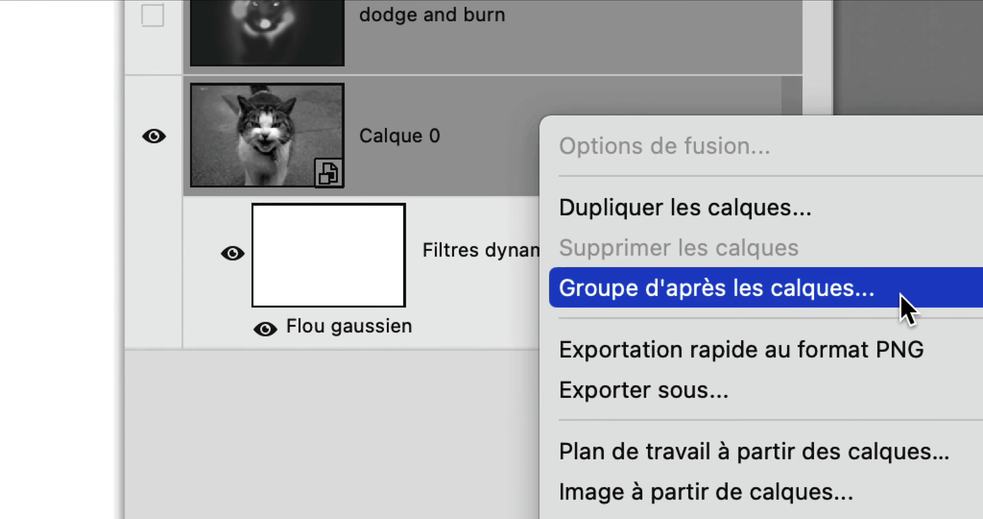
click(895, 290)
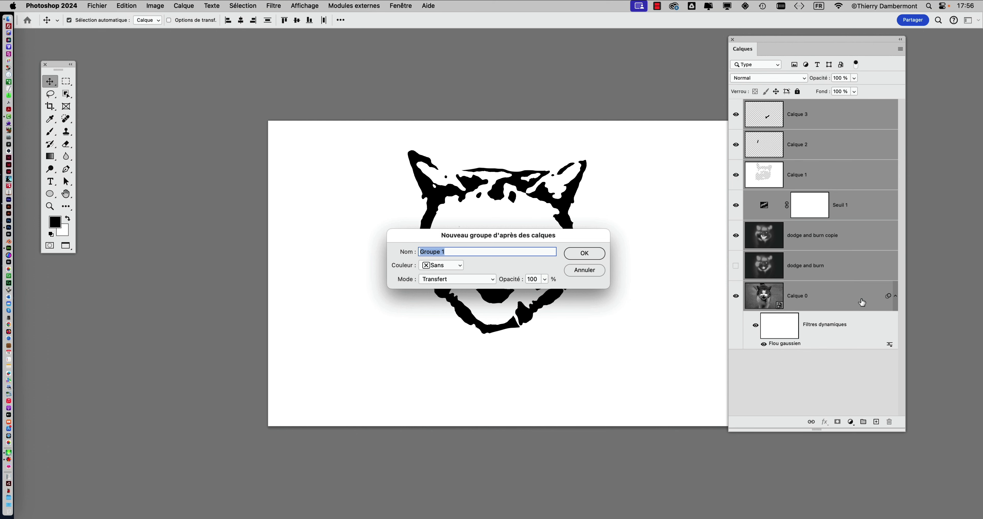
click(595, 258)
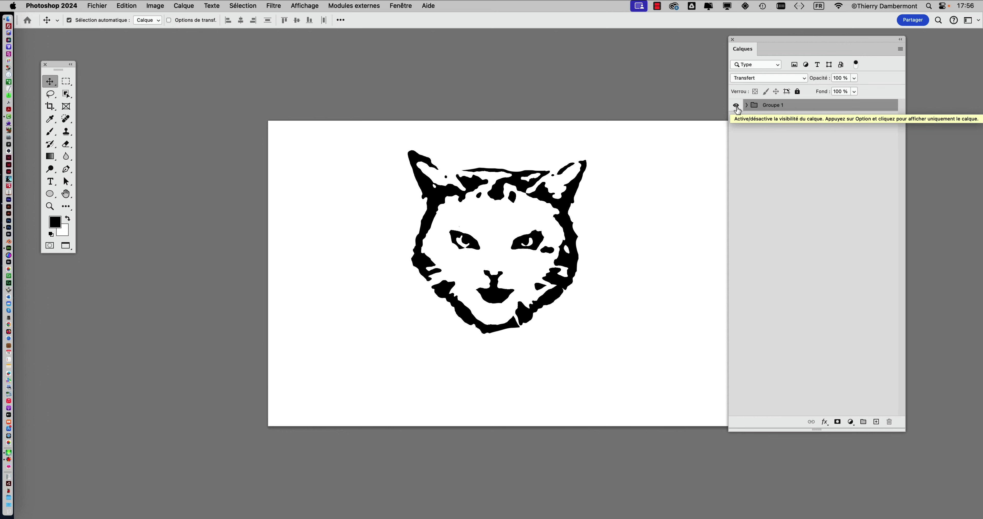
click(736, 106)
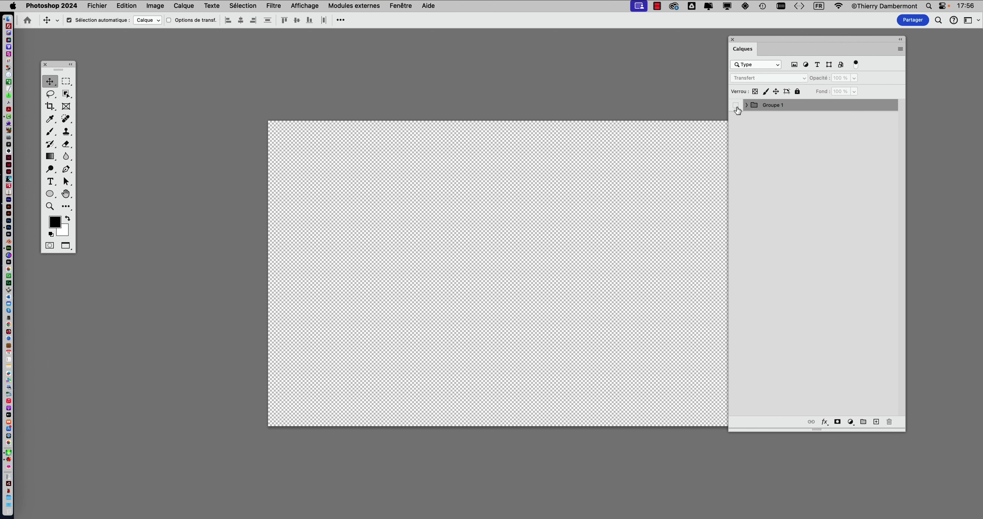
Show Groupe 1 again and, with Auto-Select on, drag the cat drawing to the right
click(736, 106)
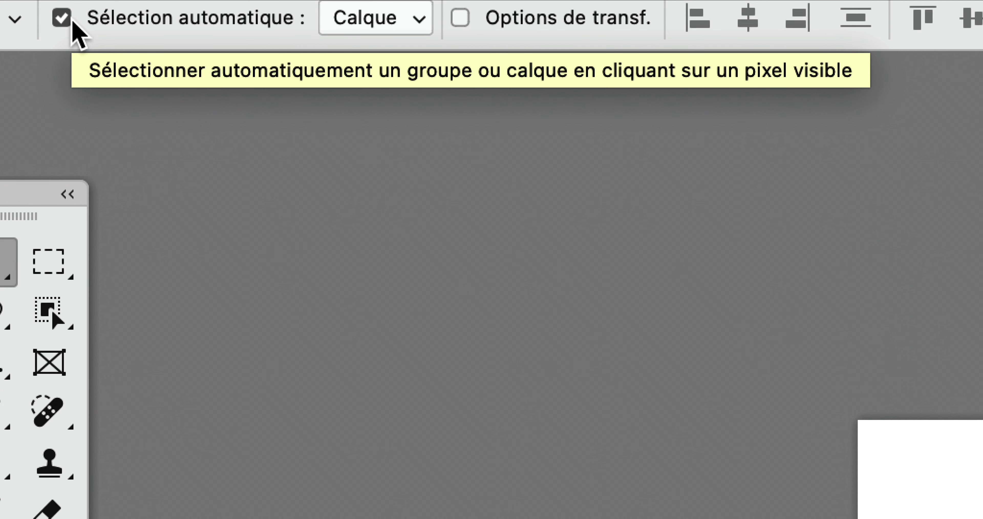
click(72, 22)
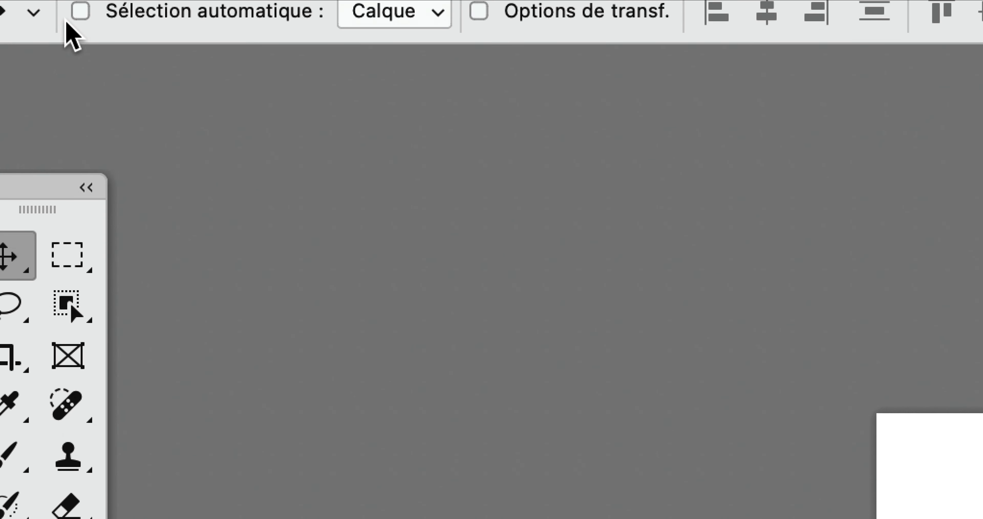
click(69, 19)
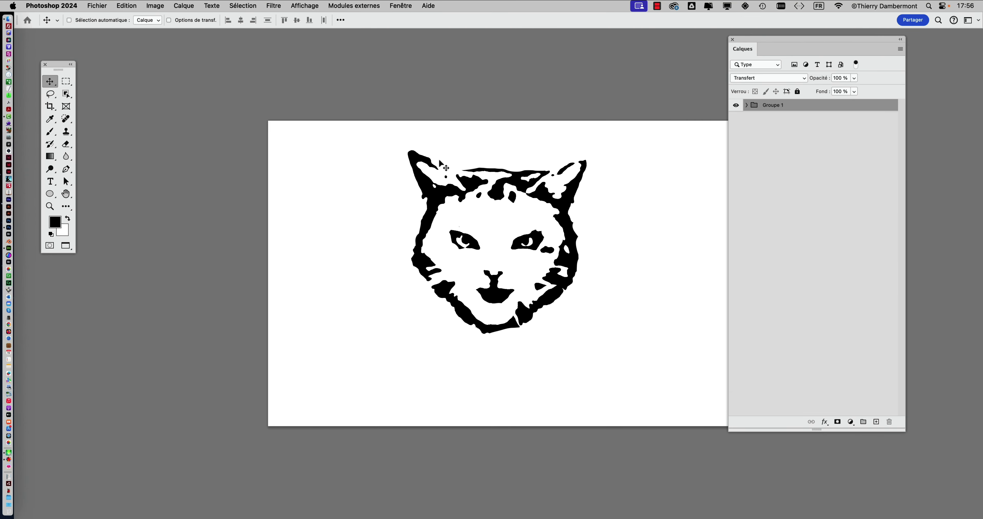
drag(523, 169, 348, 169)
mouse_move(280, 186)
mouse_down()
mouse_move(435, 192)
mouse_move(403, 204)
mouse_up()
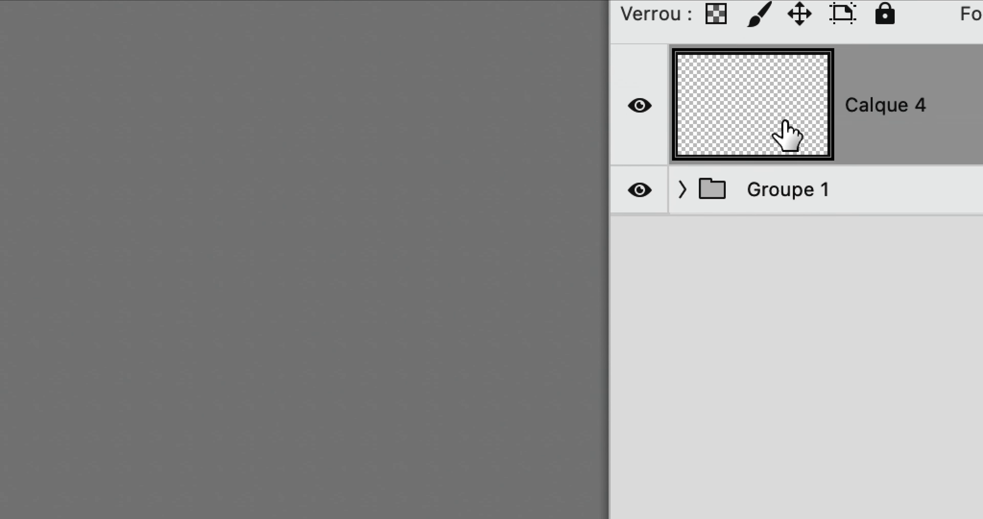
Move the new empty layer beneath Groupe 1 and fill it with white
drag(784, 136, 783, 149)
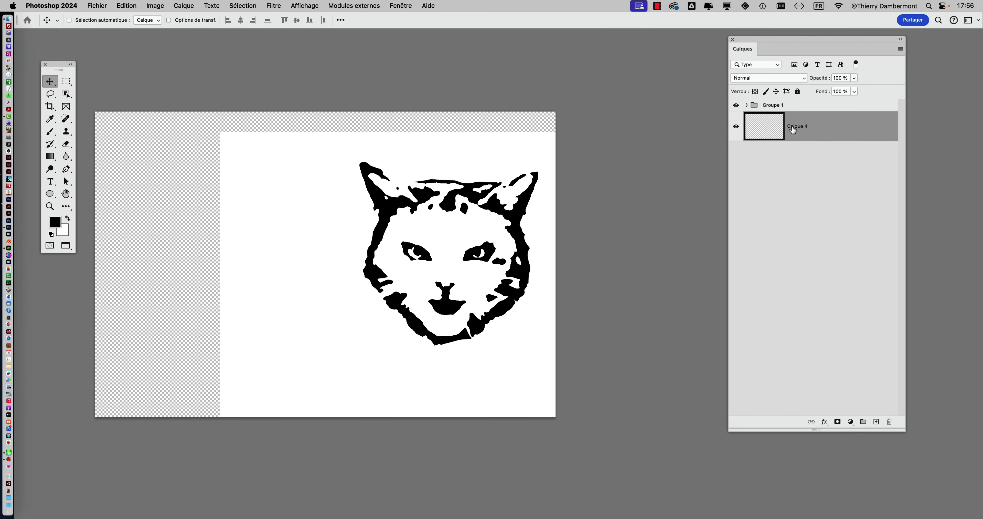
key(shift+BackSpace)
click(549, 87)
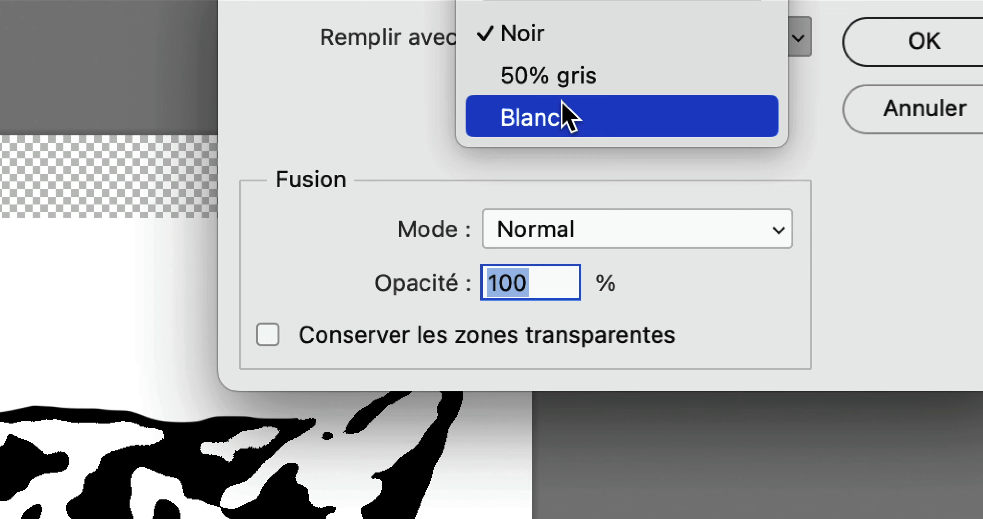
click(562, 102)
key(alt)
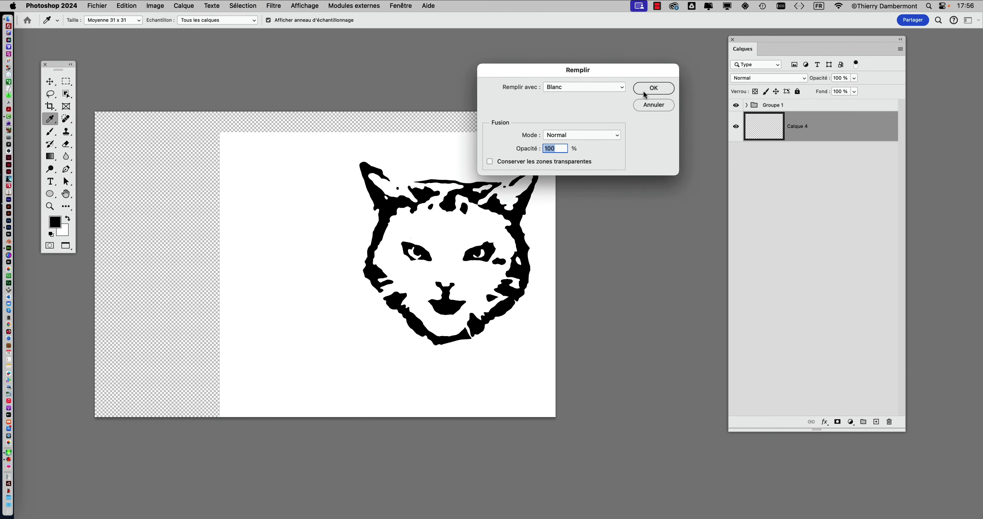
click(644, 94)
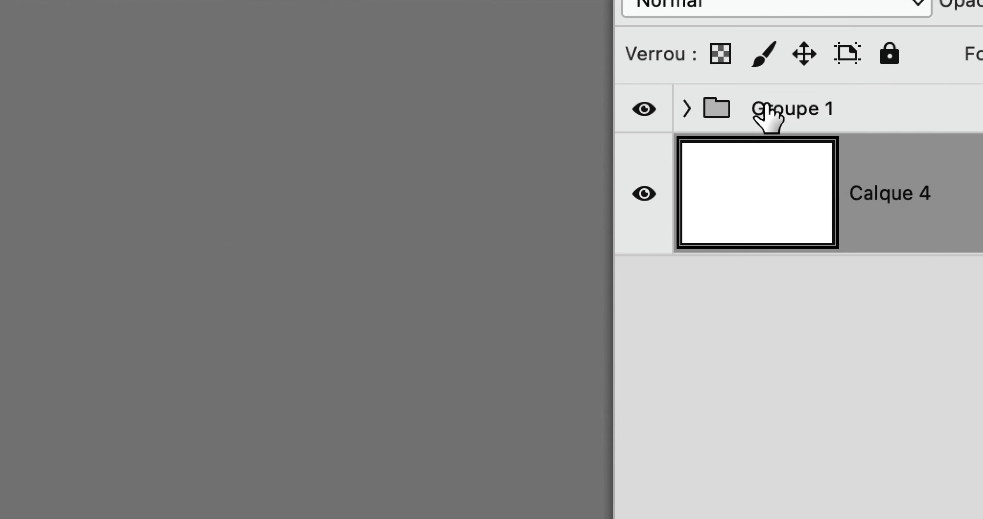
Select Groupe 1 and shift the cat drawing slightly left on the white background
click(767, 106)
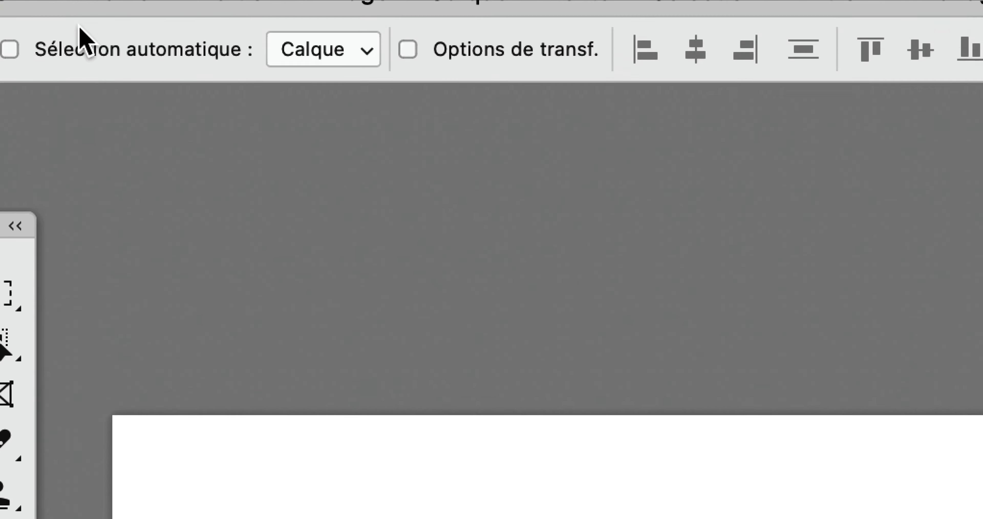
click(74, 34)
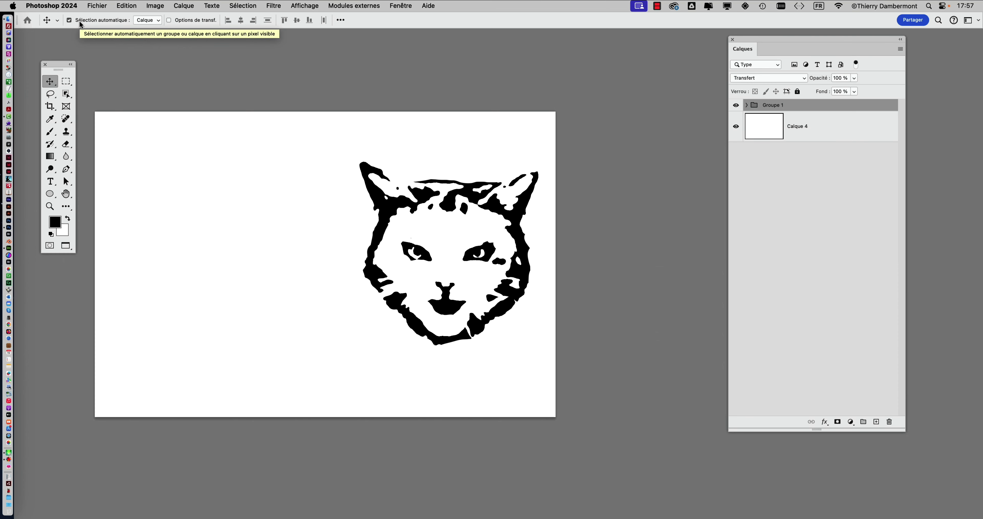
drag(383, 217, 356, 219)
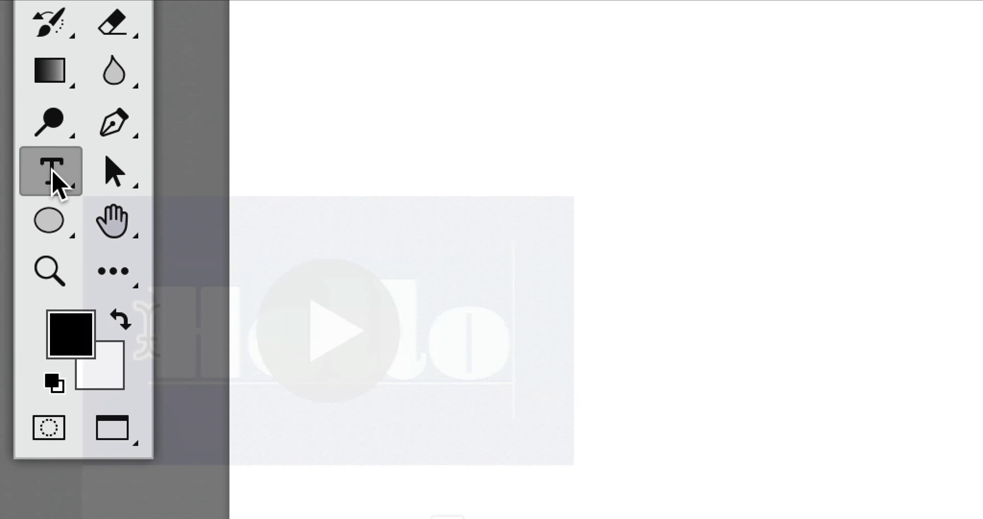
Add a text box with the word Spy at the canvas upper left
click(31, 330)
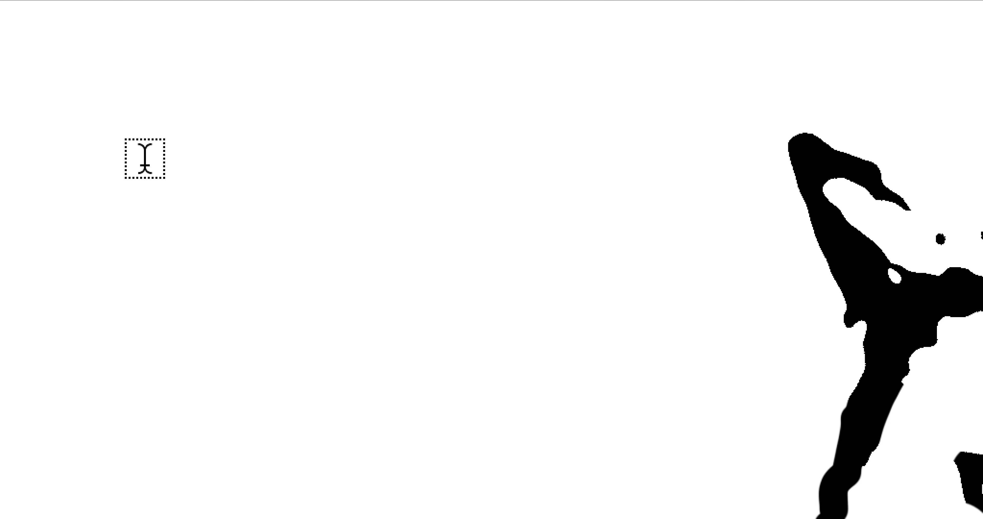
click(145, 167)
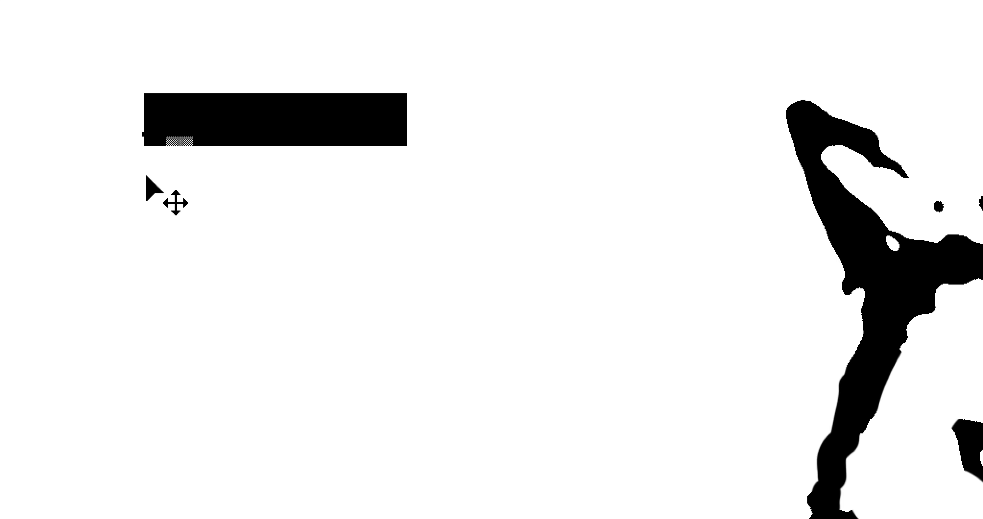
text(Hi)
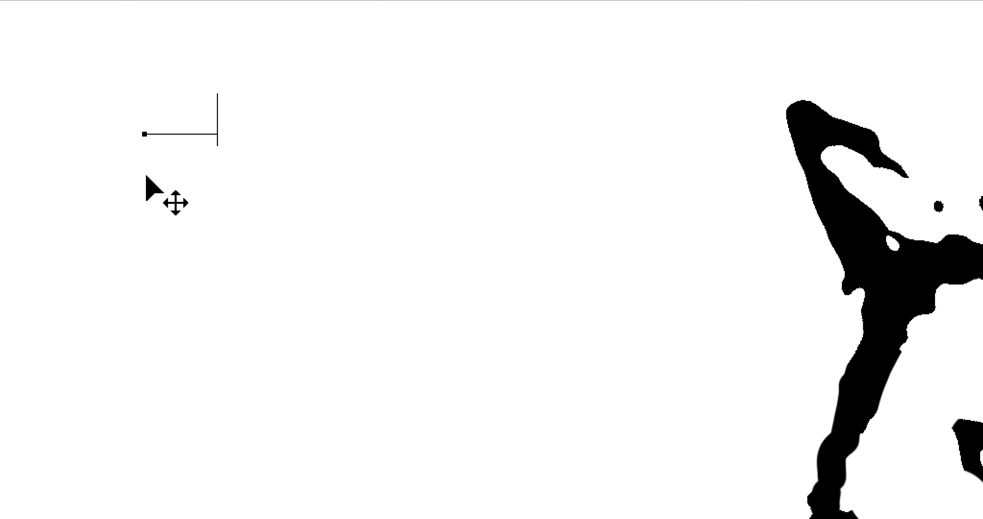
scroll(146, 176, up, 2)
click(153, 159)
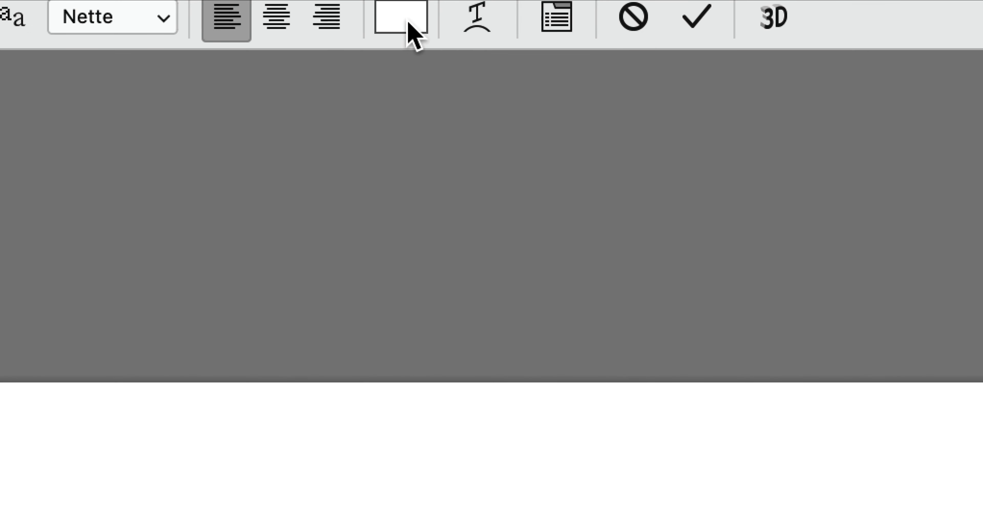
Make the Spy text black and commit it as a Myriad Pro text layer
click(408, 22)
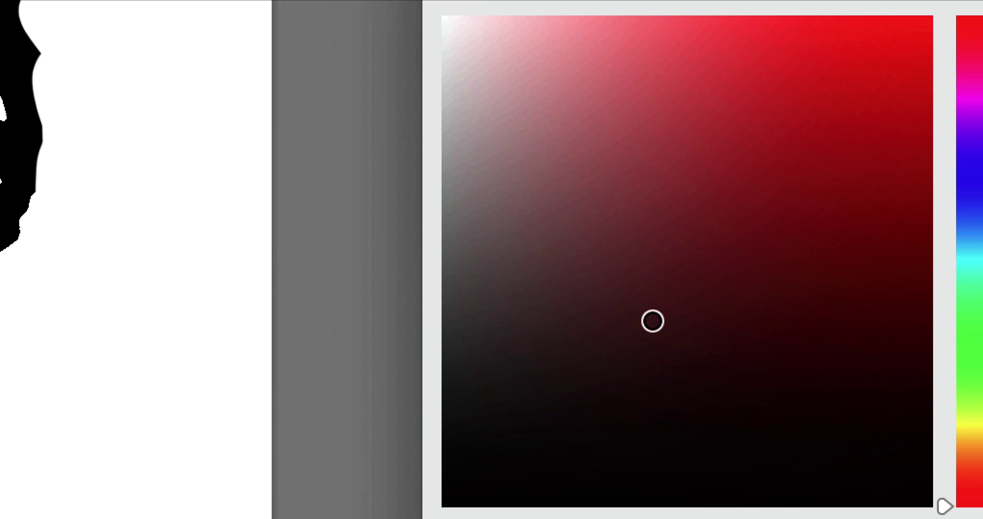
click(600, 366)
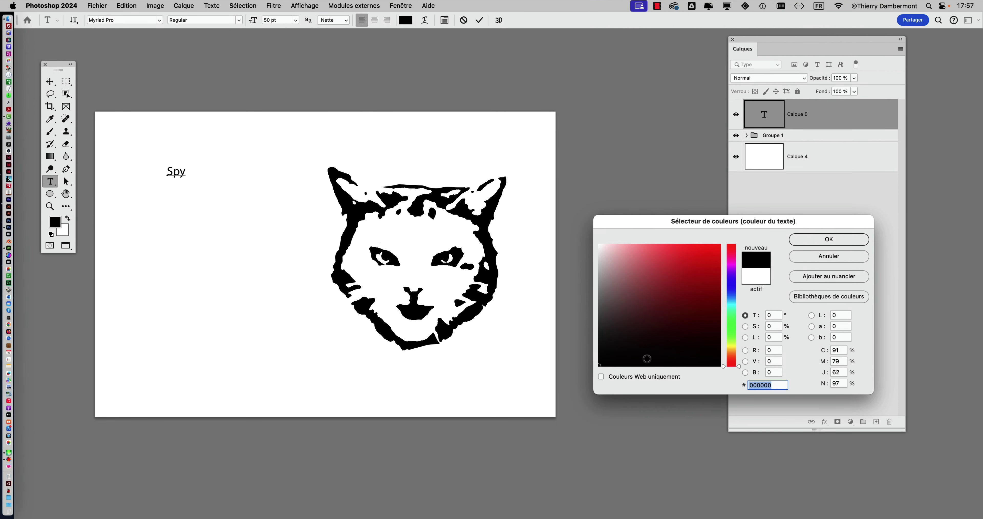
click(813, 244)
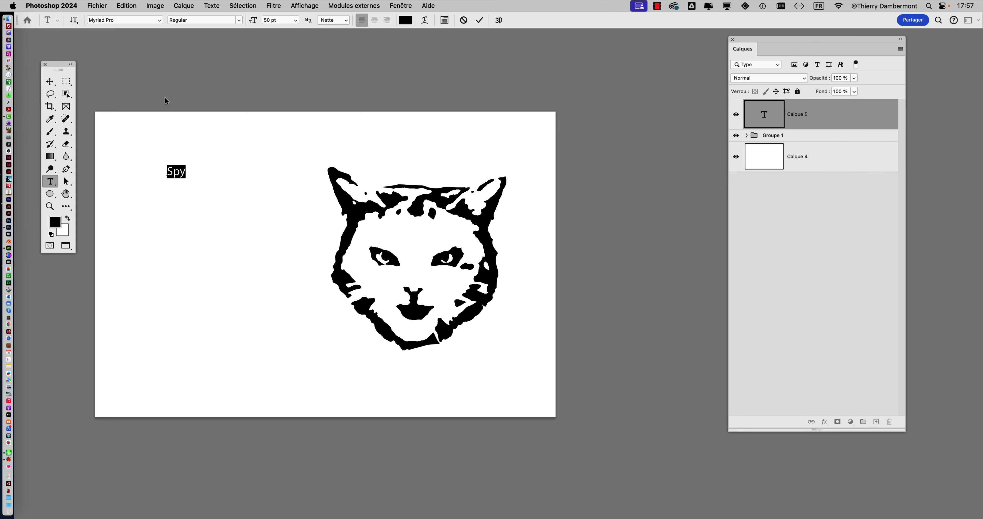
key(ctrl+t)
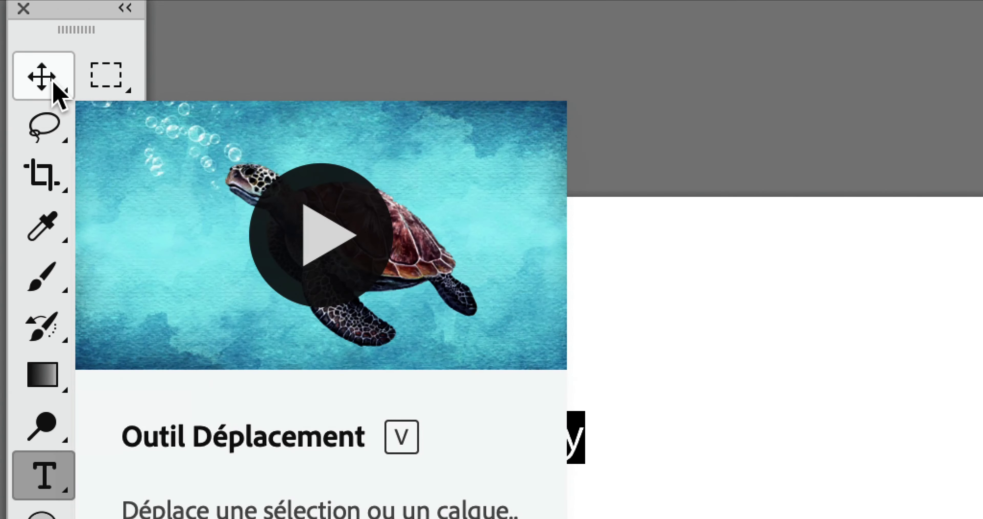
click(53, 84)
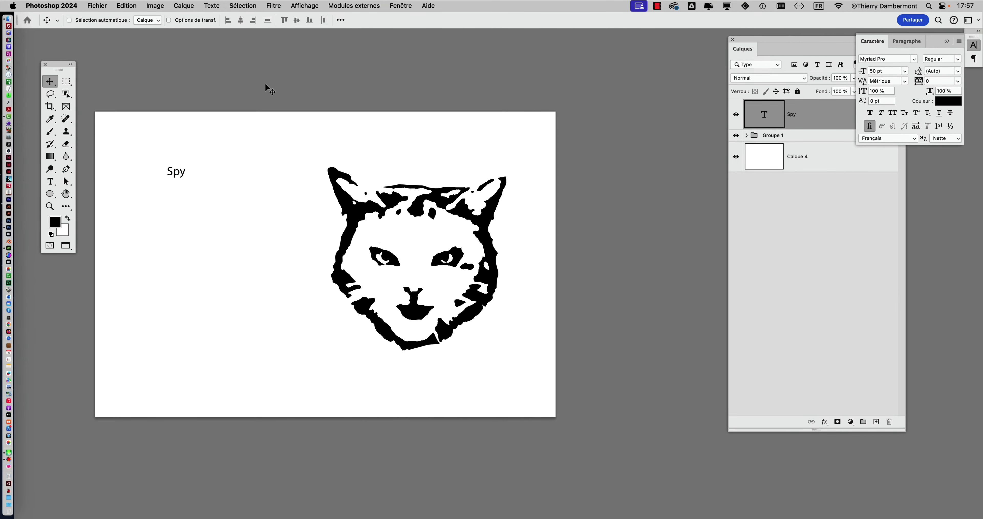
Scale the Spy text up to about 450 pt and place it beside the cat
key(ctrl+t)
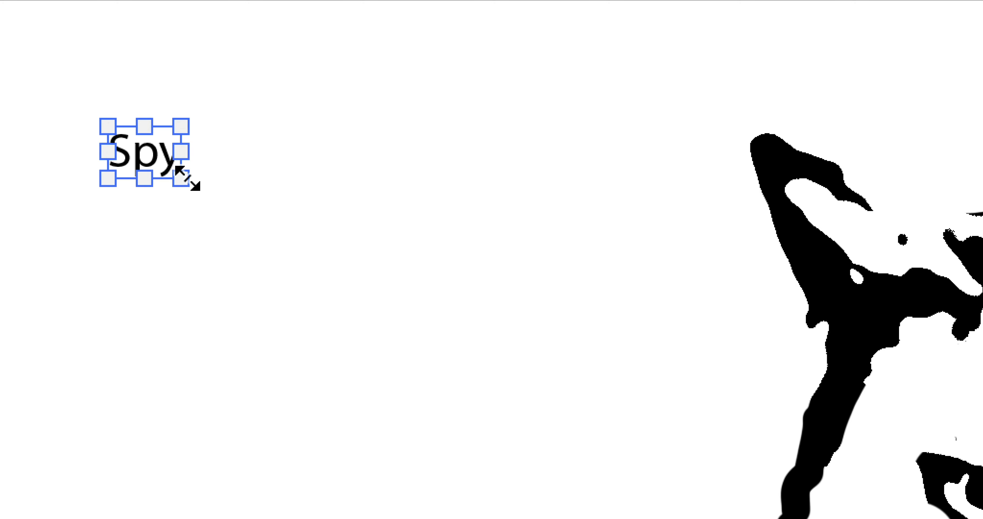
drag(187, 178, 284, 225)
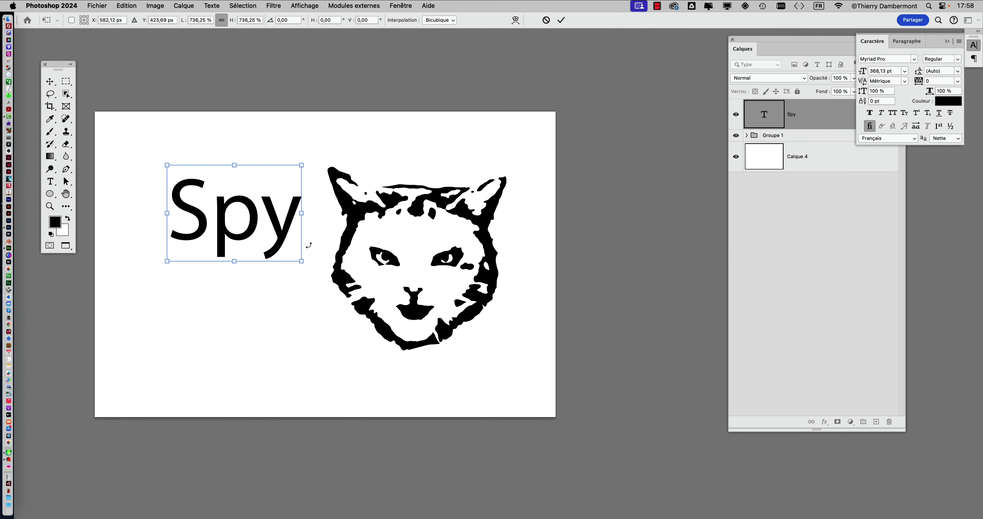
drag(169, 263, 139, 283)
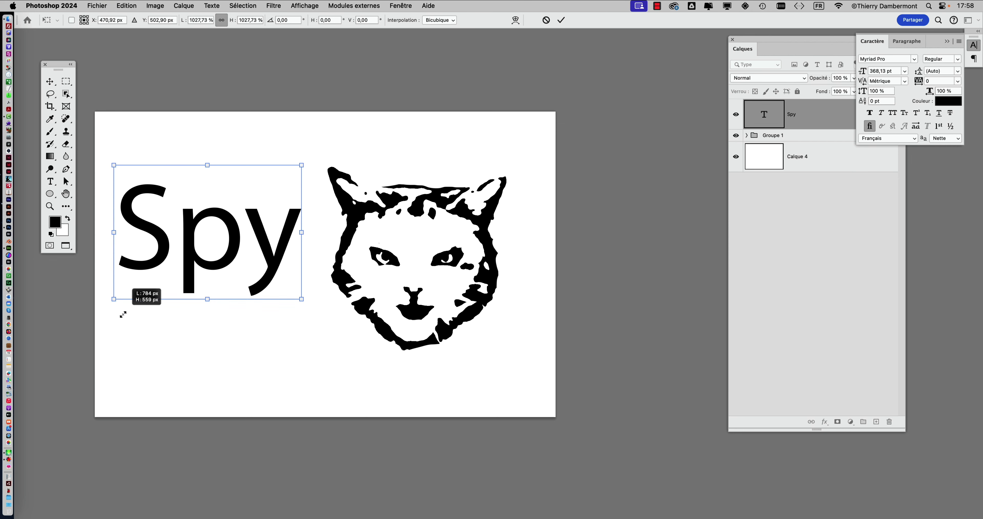
drag(231, 259, 234, 271)
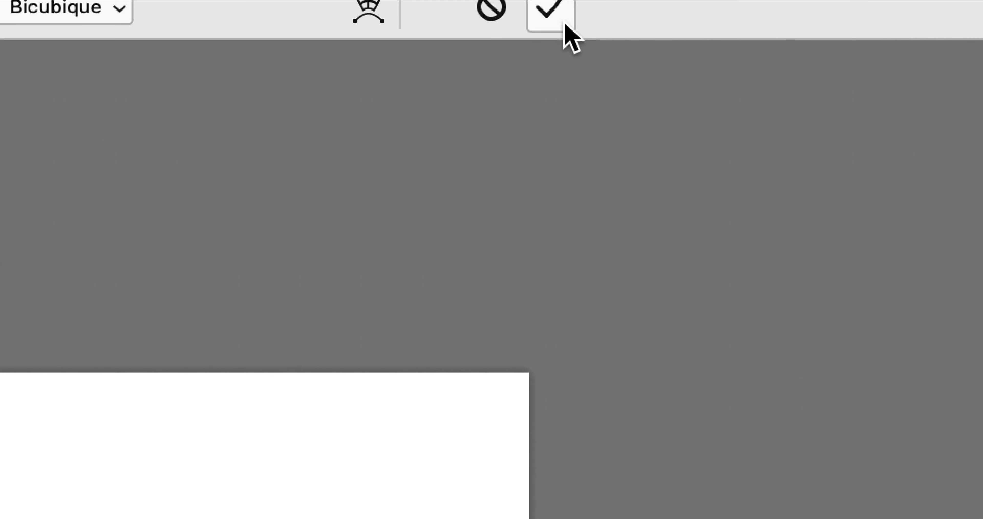
click(565, 24)
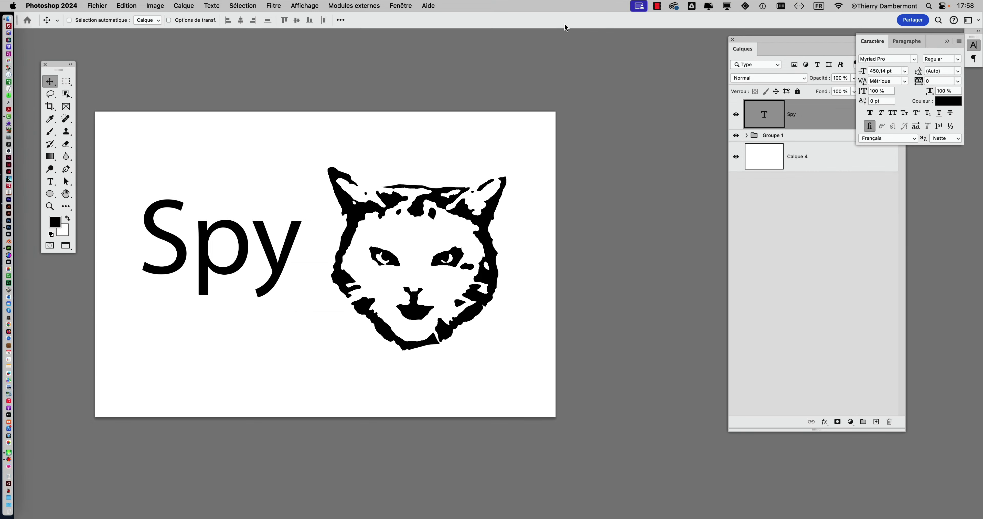
click(401, 5)
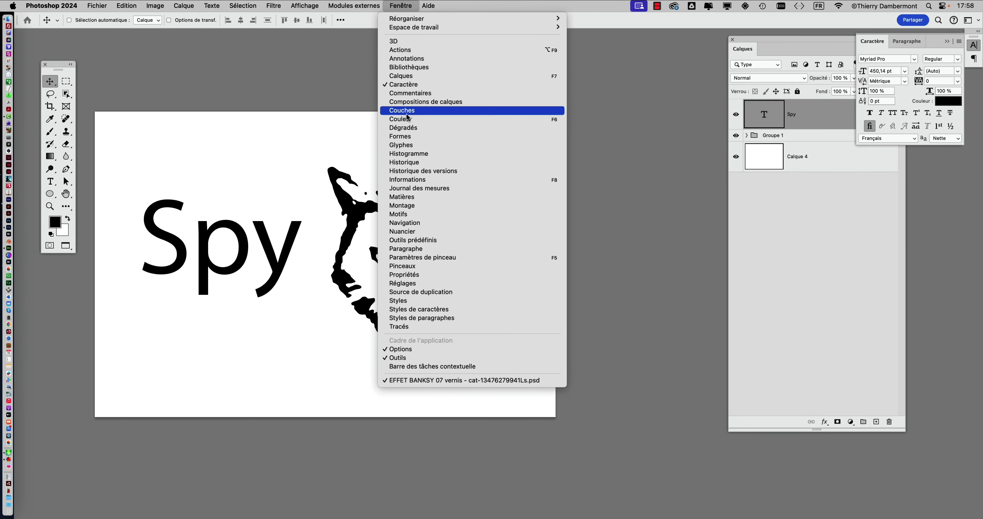
Show the Character panel and float it as a separate panel
click(414, 85)
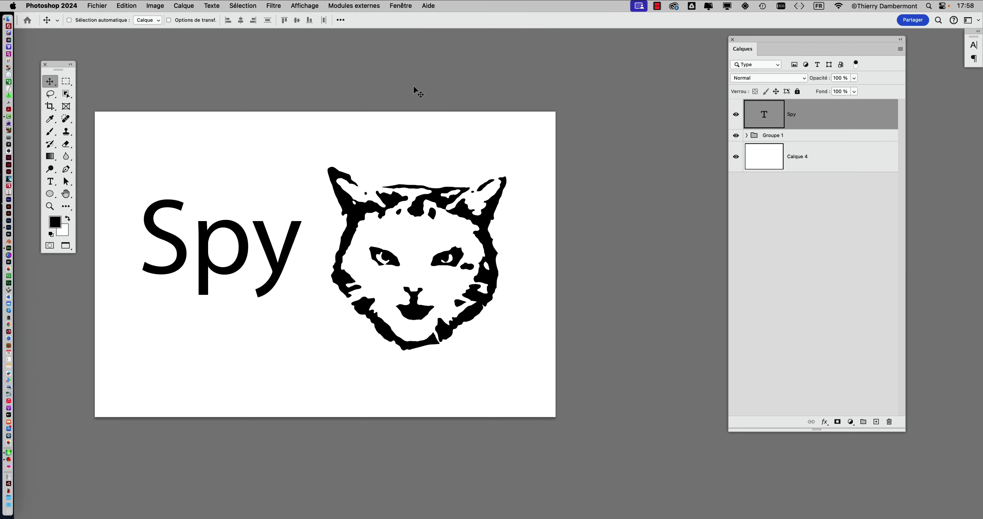
click(403, 7)
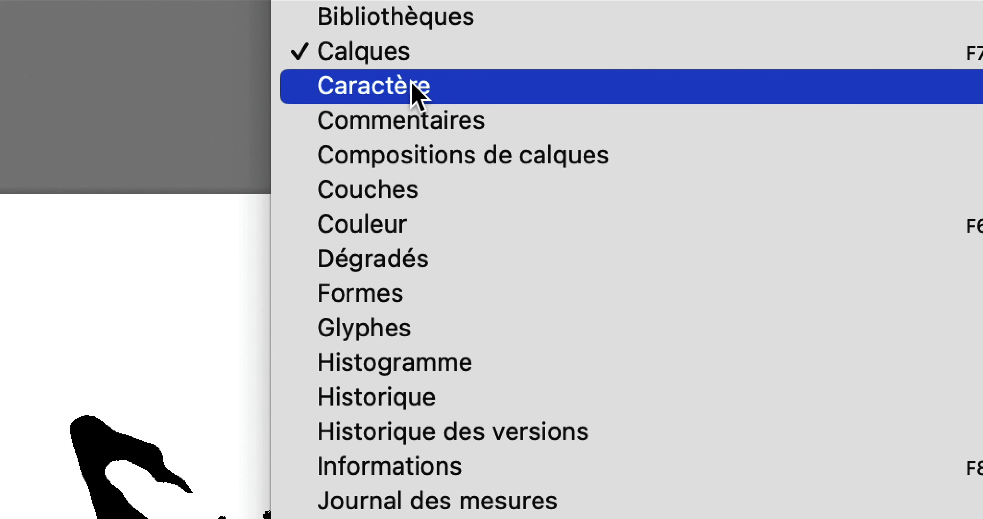
click(412, 85)
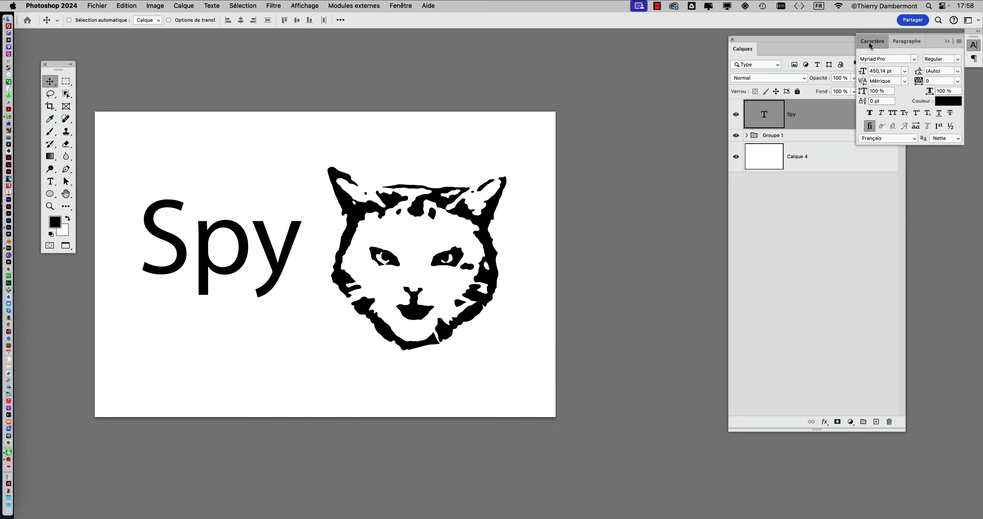
drag(873, 41, 497, 84)
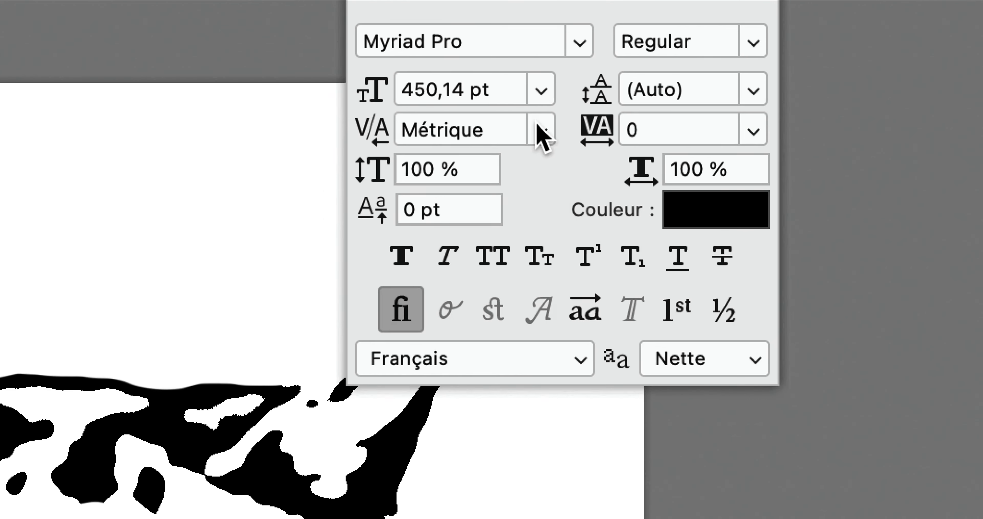
Set the Spy text's kerning to Optique
click(539, 132)
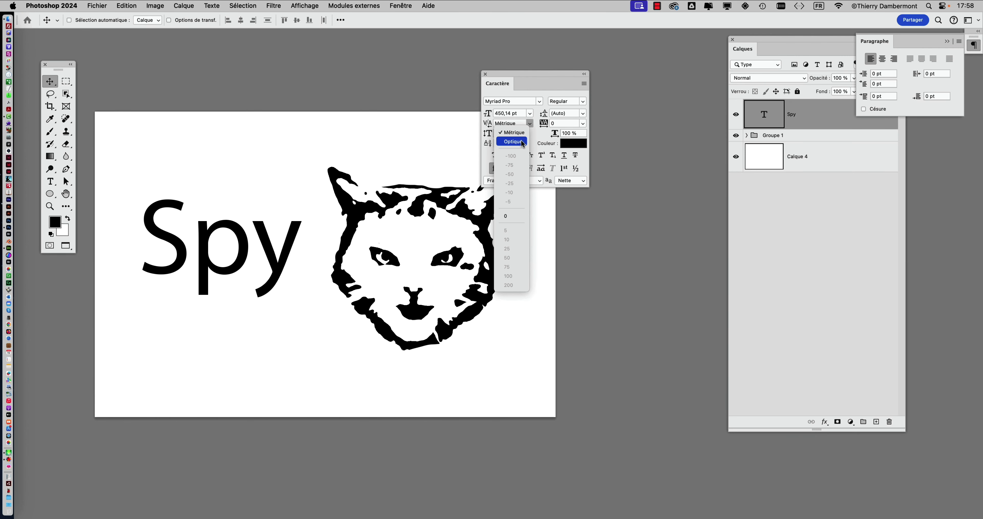
click(522, 143)
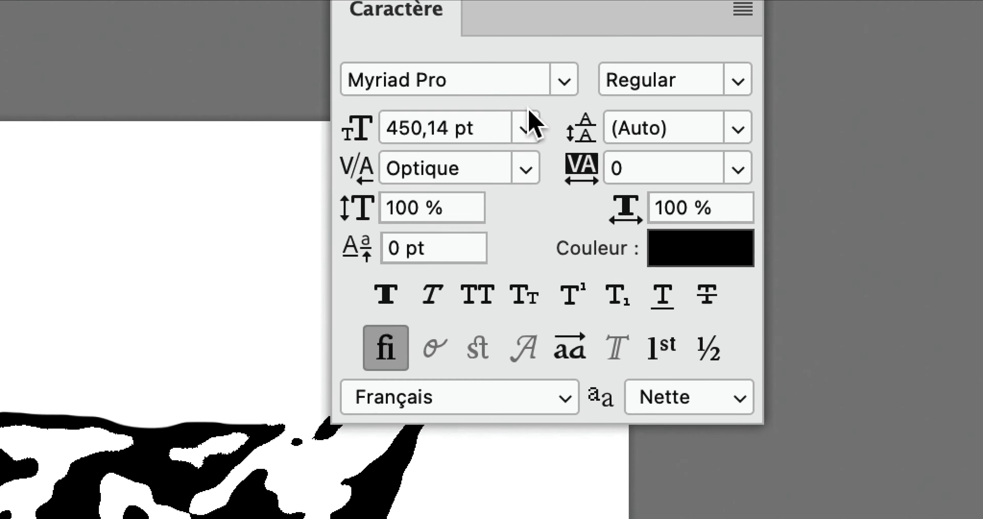
click(540, 101)
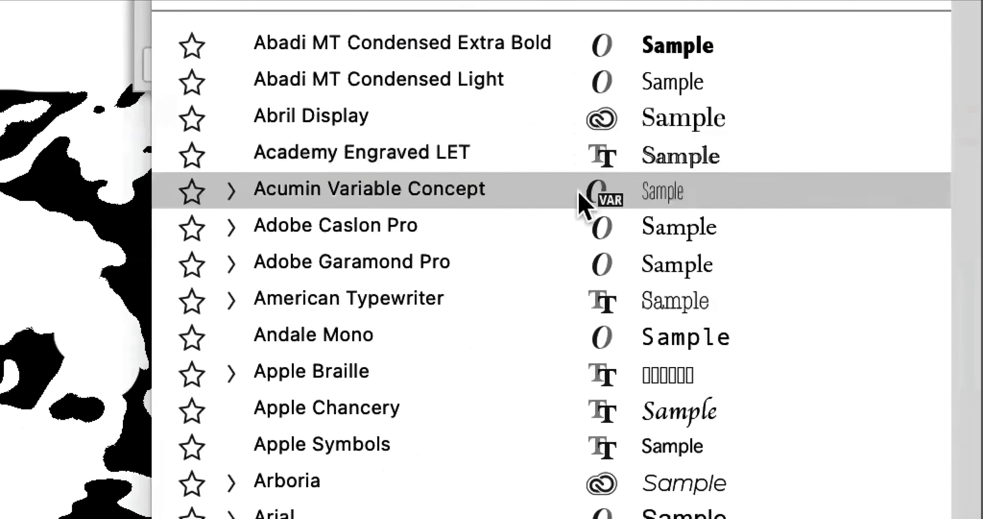
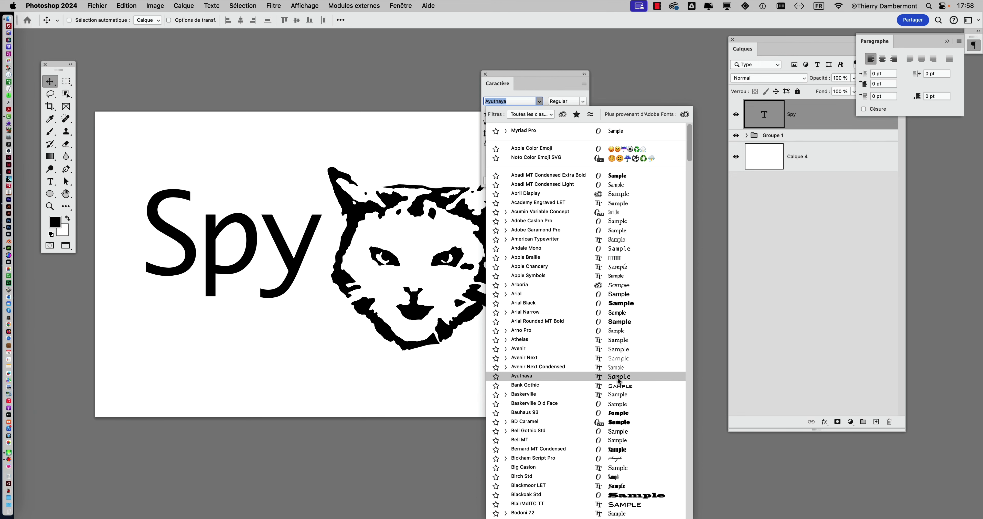
Keep Spy in Baskerville Old Face, move it nearer the cat, and save as version 08
click(617, 404)
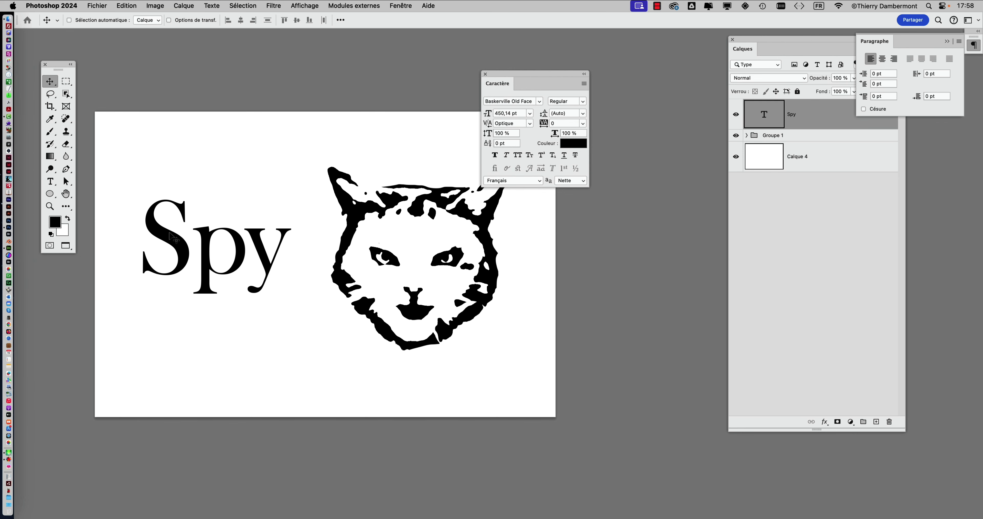
drag(172, 237, 196, 249)
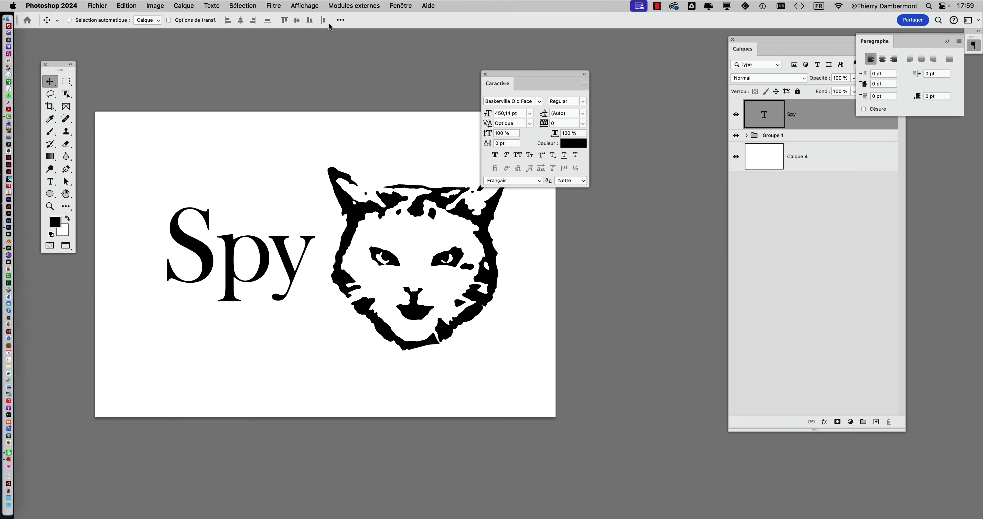
click(86, 5)
click(126, 110)
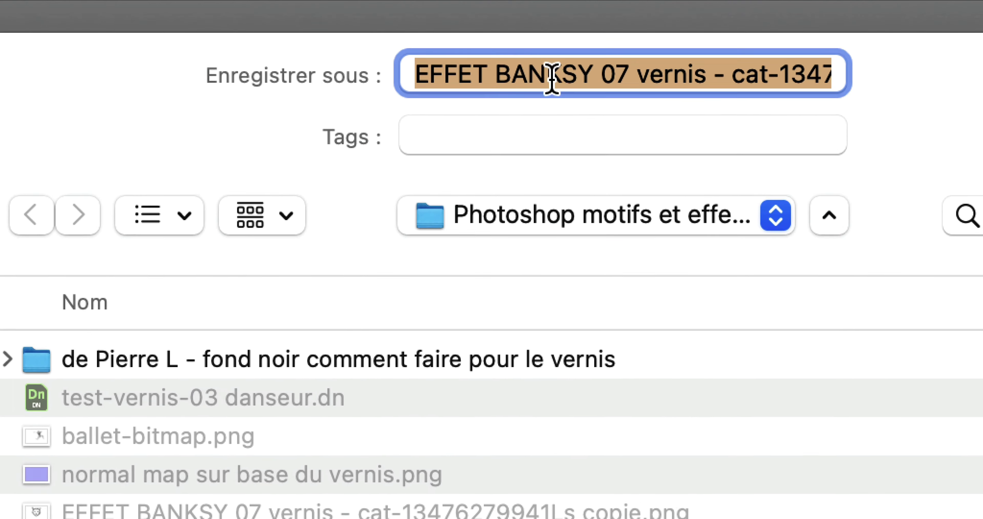
click(580, 72)
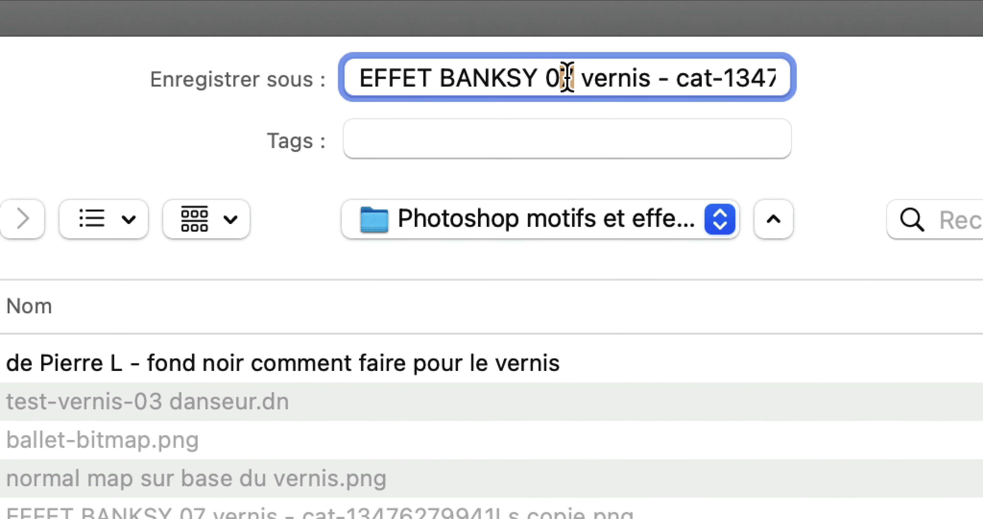
drag(594, 79, 609, 79)
text(8)
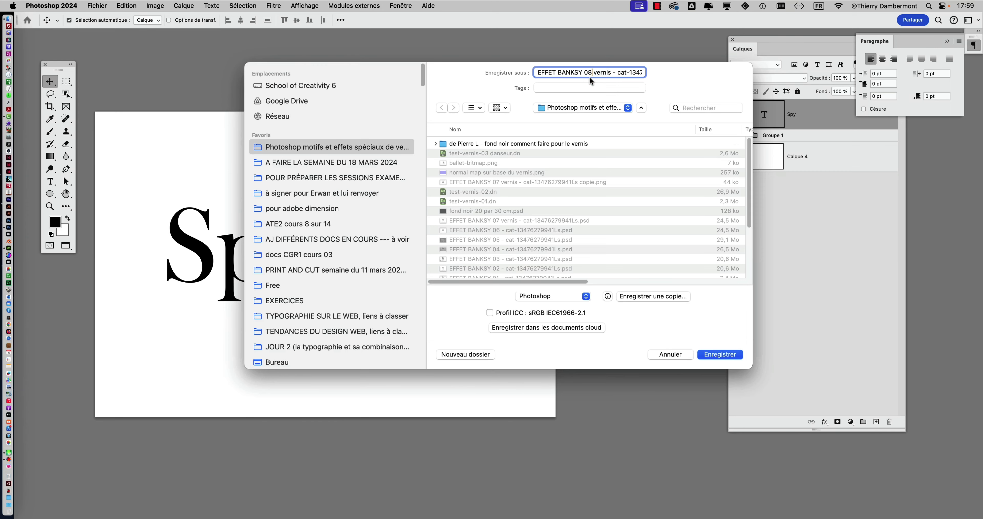
click(730, 357)
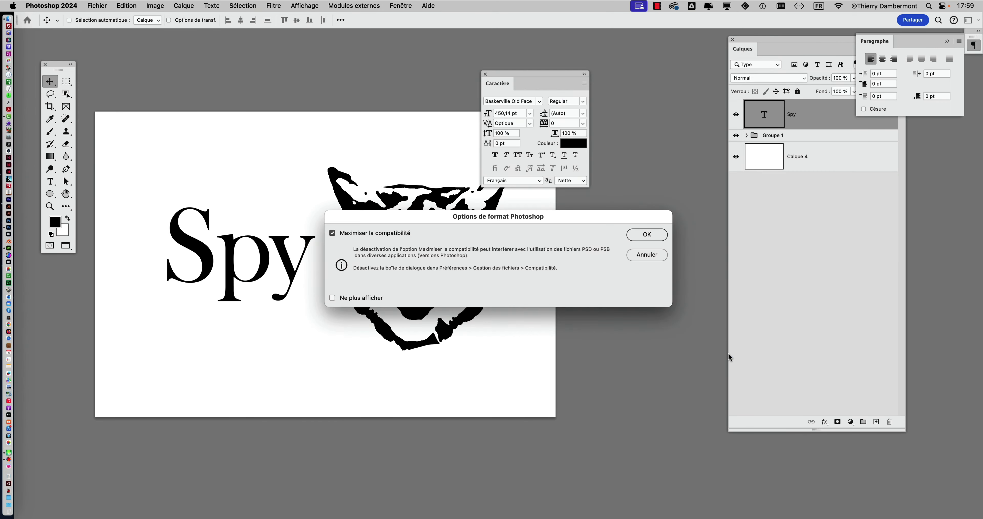
click(647, 235)
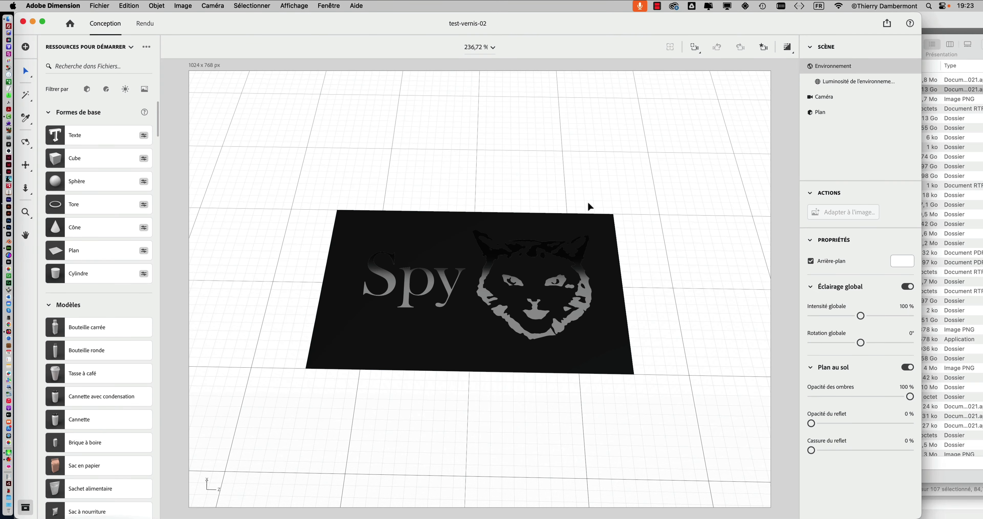
Orbit around the Spy cat plane, re-frame it, and select the plane to list its materials
mouse_move(650, 298)
mouse_down()
mouse_move(659, 318)
mouse_move(652, 287)
mouse_up()
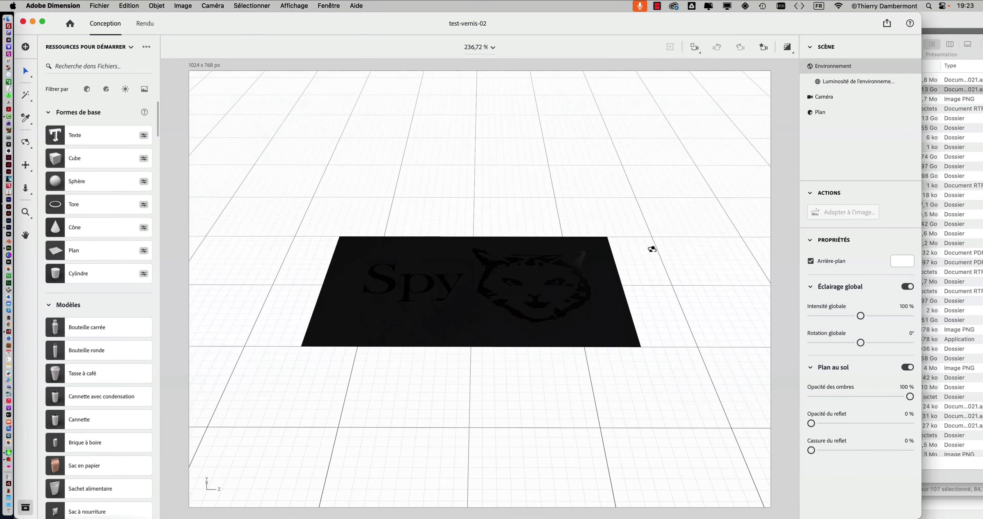
drag(481, 275, 456, 293)
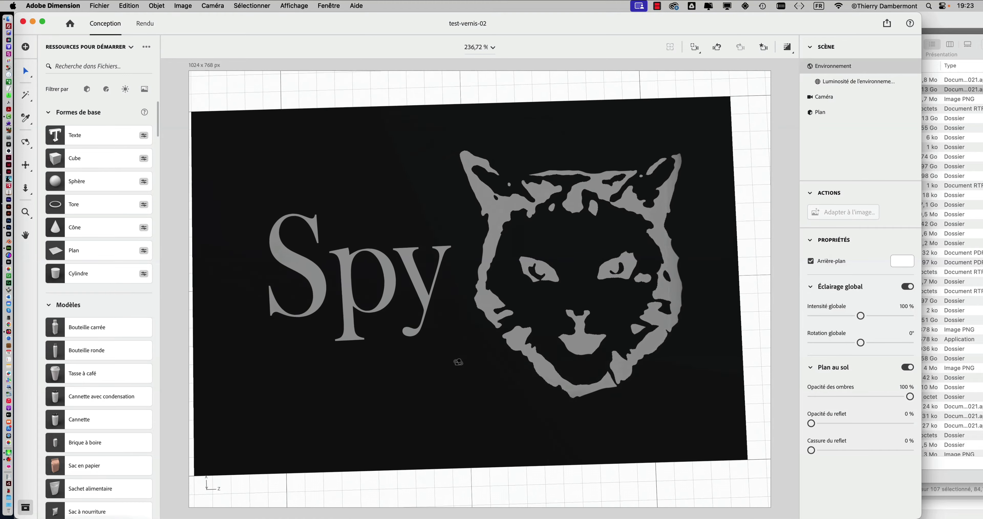
mouse_move(456, 293)
mouse_down()
mouse_move(464, 251)
mouse_move(624, 154)
mouse_move(599, 199)
mouse_move(529, 221)
mouse_move(455, 322)
mouse_move(445, 236)
mouse_up()
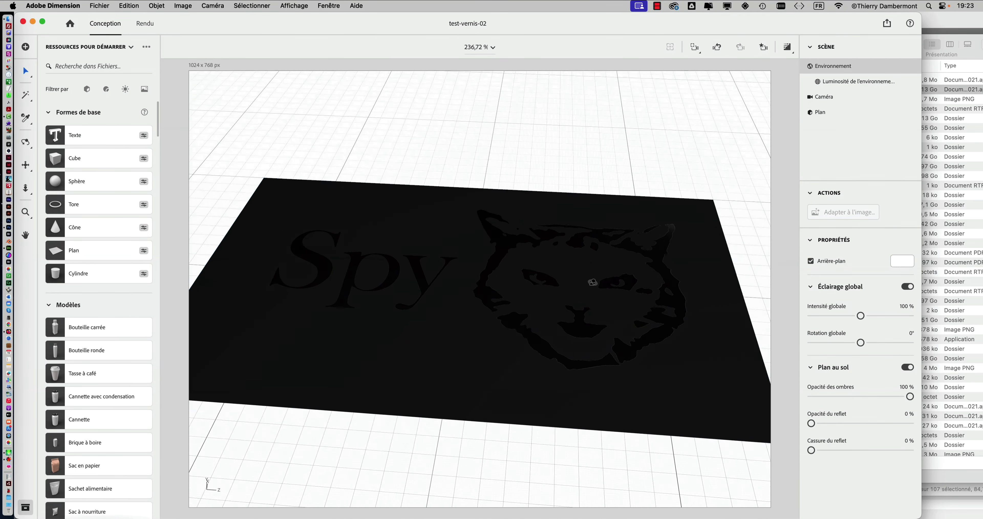
drag(652, 281, 591, 333)
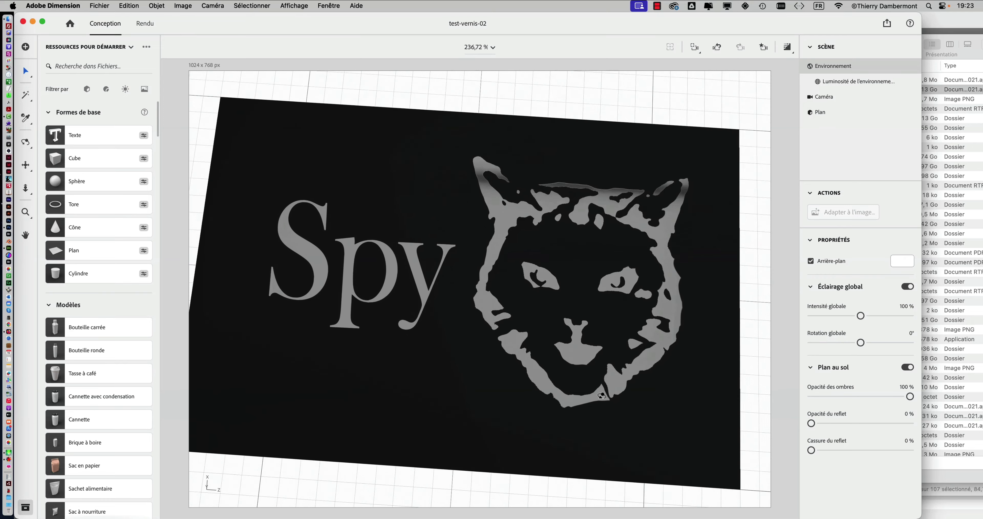
mouse_move(602, 395)
mouse_down()
mouse_move(584, 265)
mouse_move(653, 248)
mouse_move(483, 373)
mouse_move(466, 362)
mouse_move(433, 267)
mouse_move(468, 382)
mouse_move(477, 359)
mouse_up()
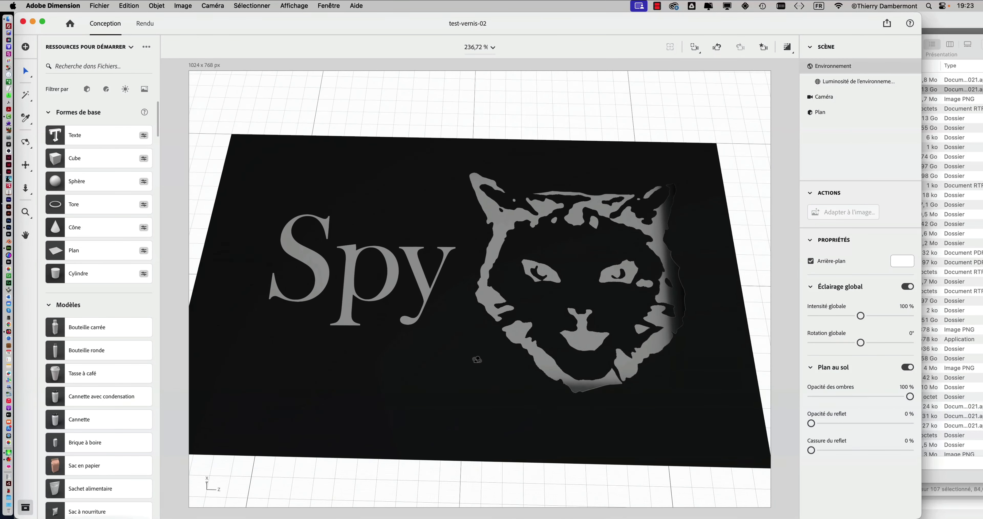
key(f)
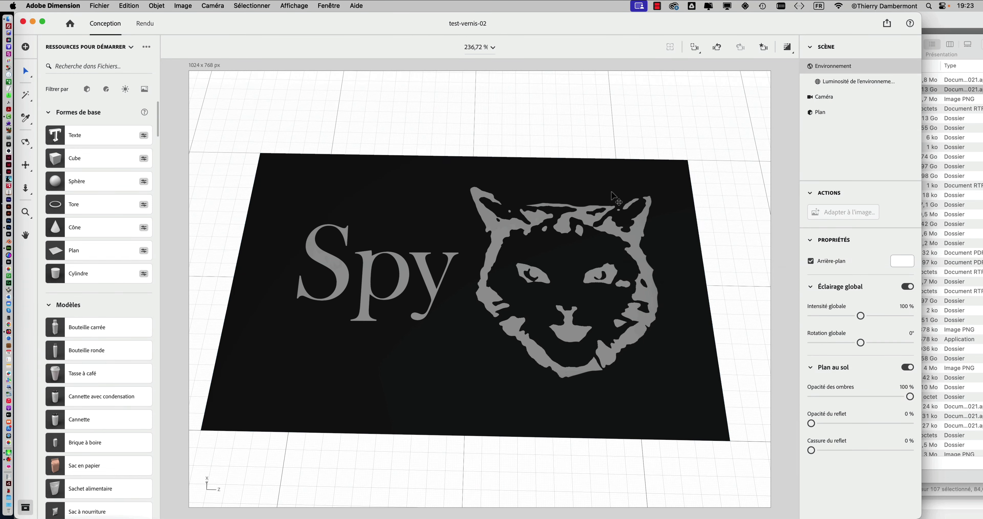
click(597, 189)
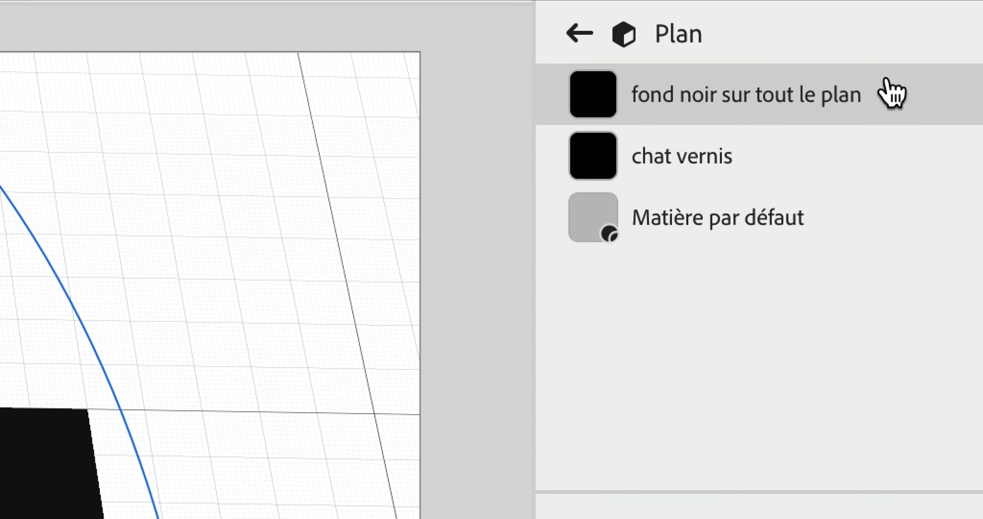
Delete the fond noir sur tout le plan material so only Matière par défaut remains
key(Delete)
key(Delete)
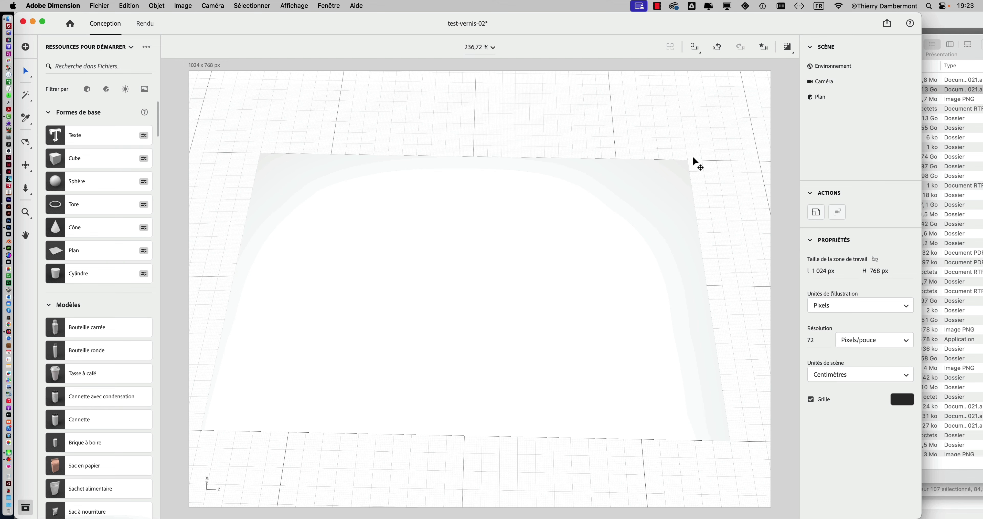
click(472, 256)
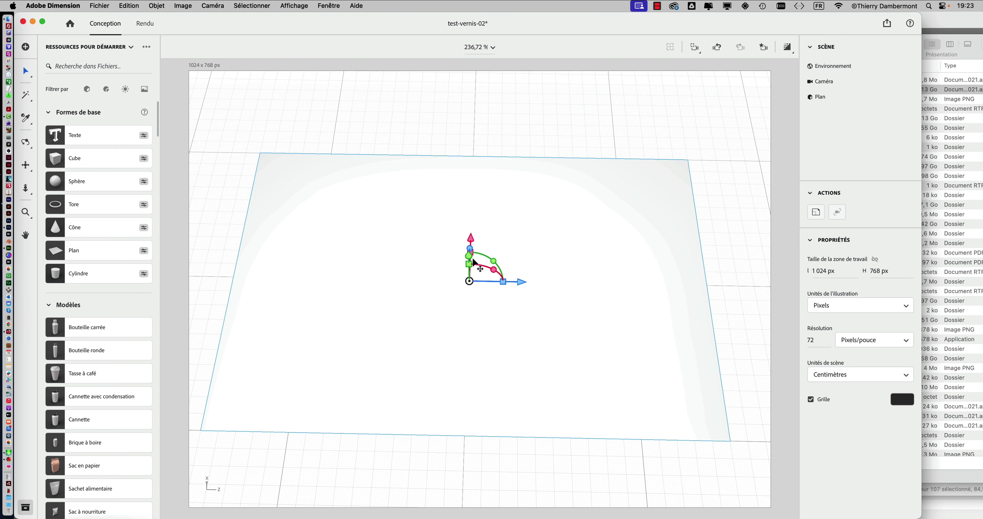
mouse_move(537, 215)
mouse_down()
mouse_move(533, 224)
mouse_move(534, 191)
mouse_up()
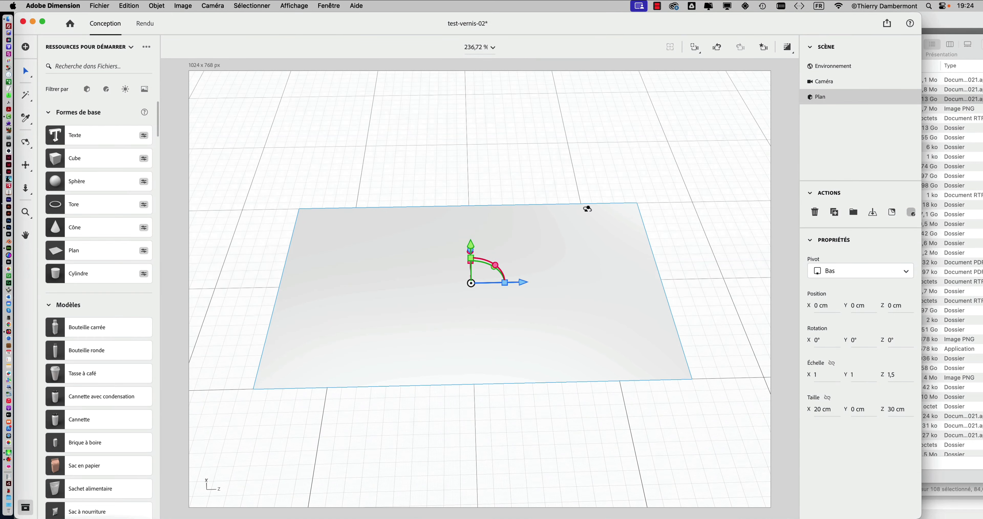
drag(586, 209, 579, 222)
double_click(576, 227)
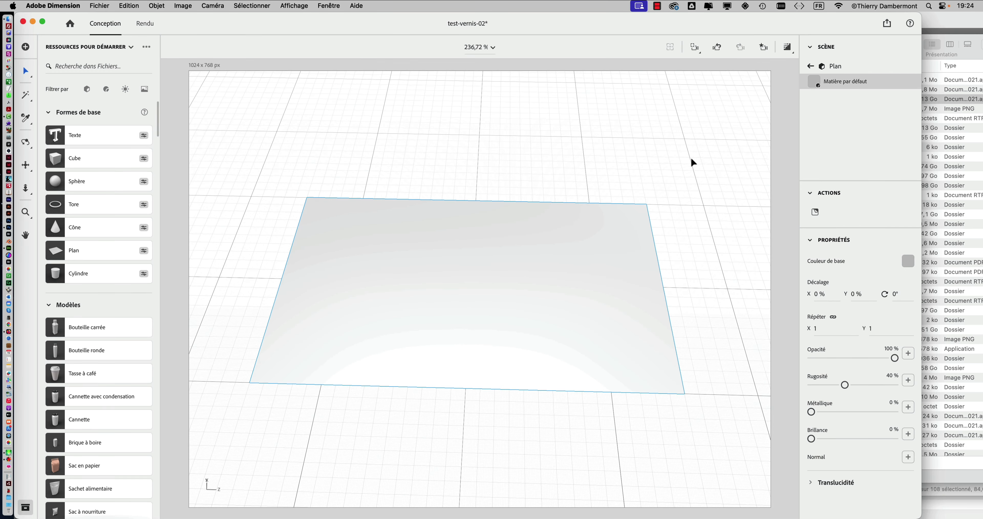
click(453, 238)
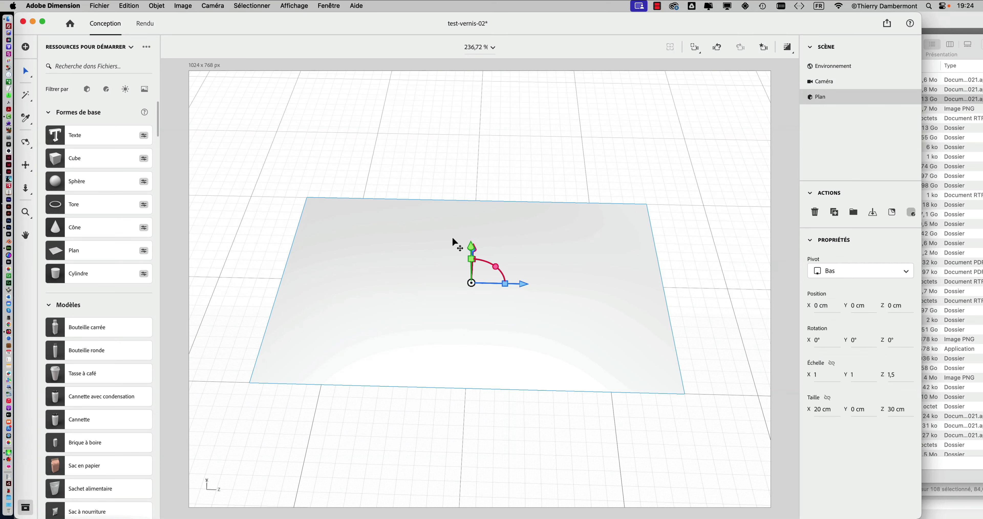
Place fond noir 20 par 30 cm.psd on the plane with Placer l'image sur le modèle
click(93, 6)
mouse_move(69, 9)
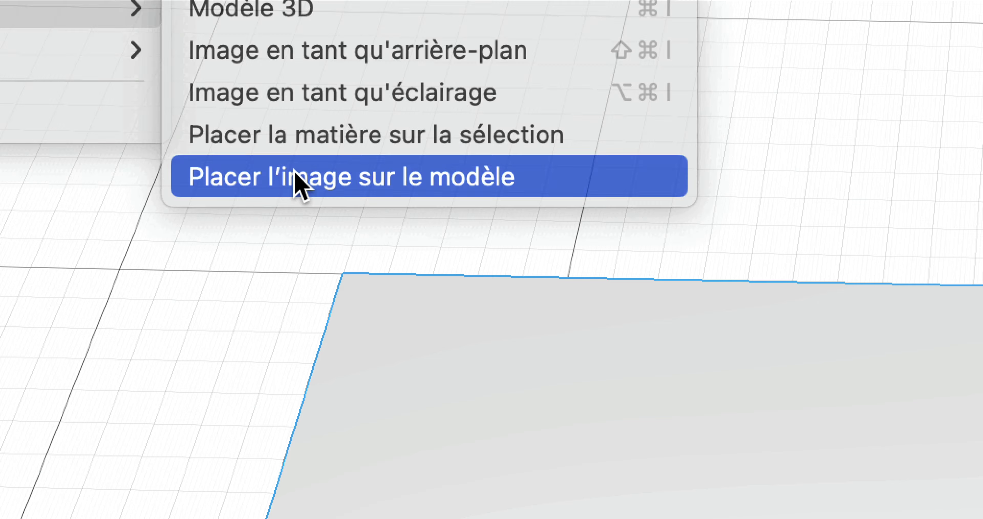
click(296, 174)
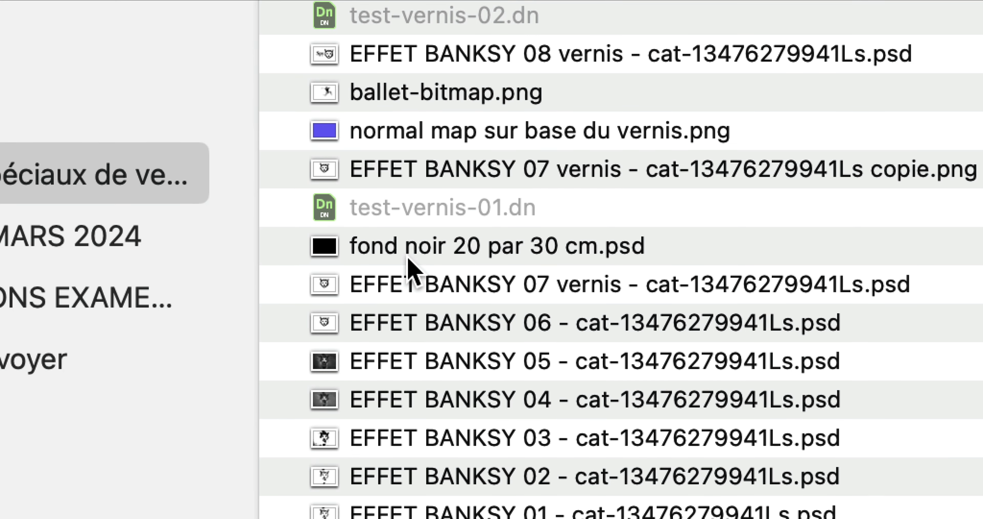
click(408, 258)
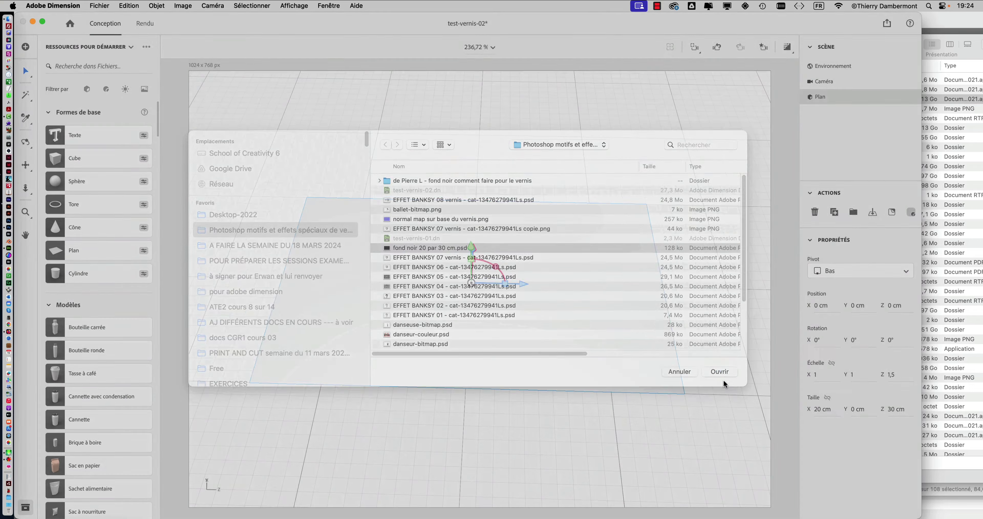
click(721, 380)
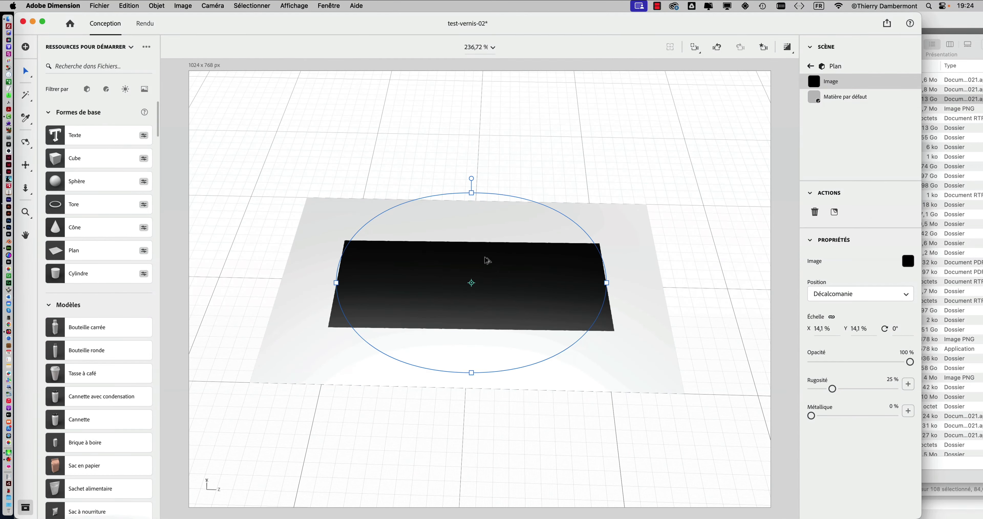
Remove the duplicate black image decal, keeping a single one on the plane
scroll(487, 260, down, 10)
scroll(485, 267, up, 9)
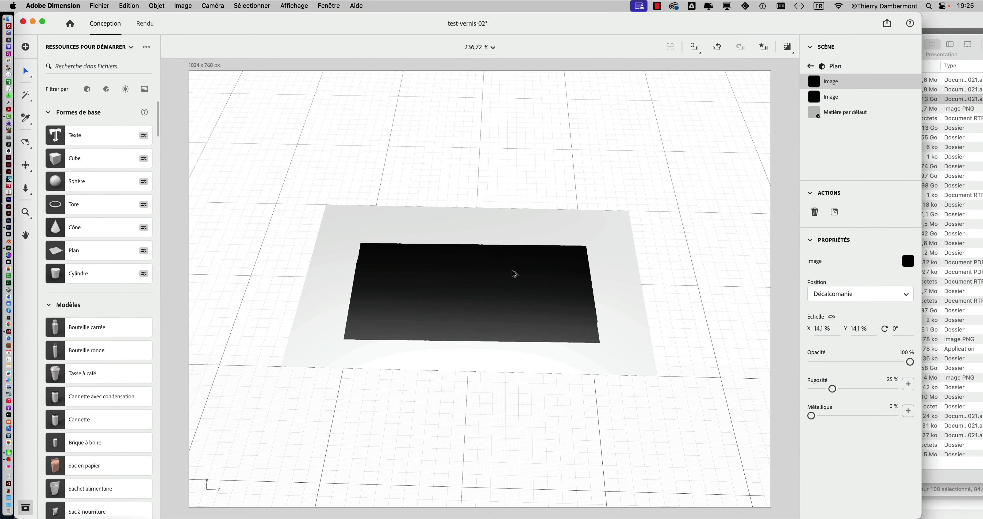
drag(515, 273, 507, 306)
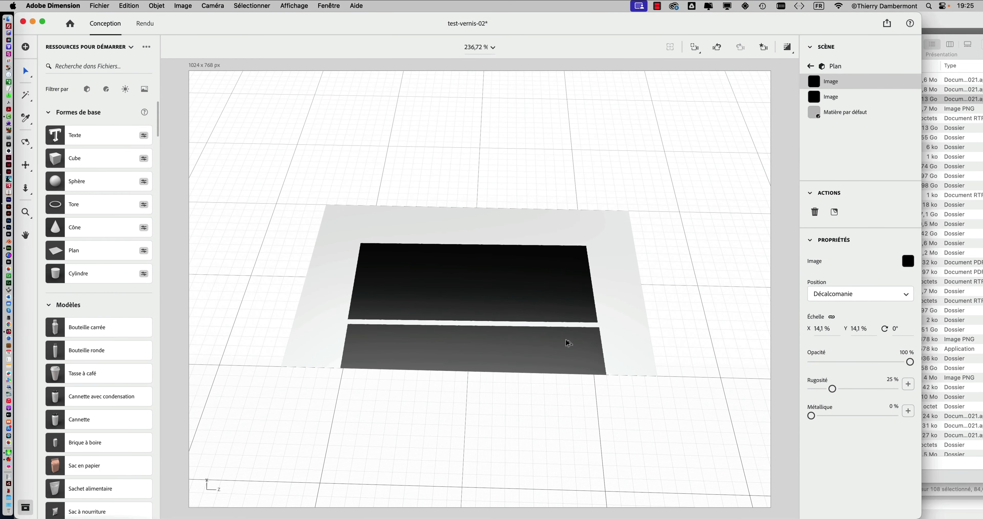
drag(568, 342, 588, 247)
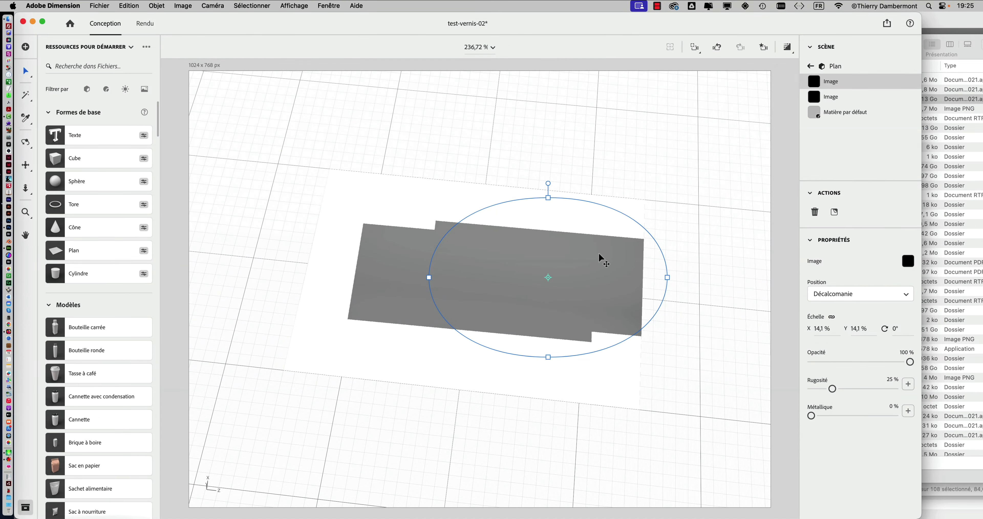
key(BackSpace)
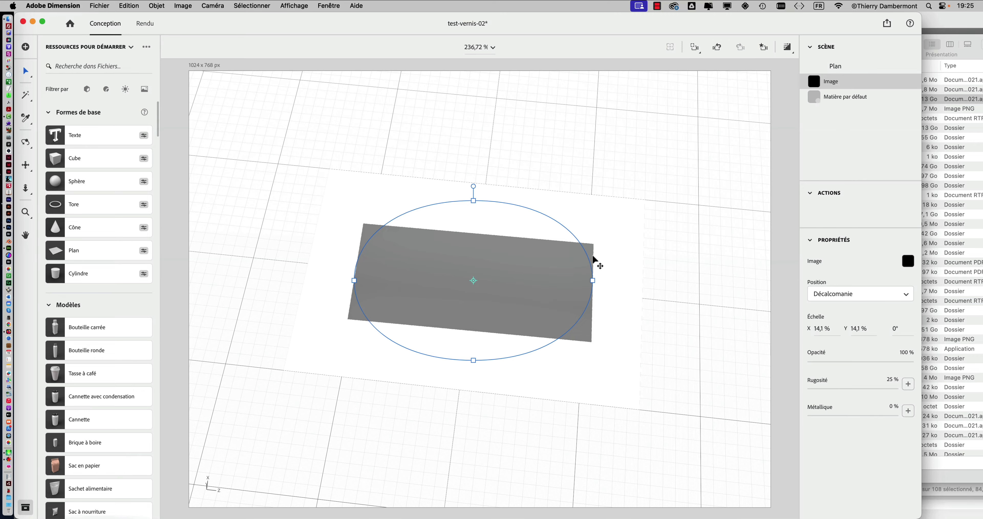
Scale the black decal to 30.6 % vertically and 21.3 % horizontally
mouse_move(600, 236)
mouse_down()
mouse_move(622, 248)
mouse_move(605, 324)
mouse_up()
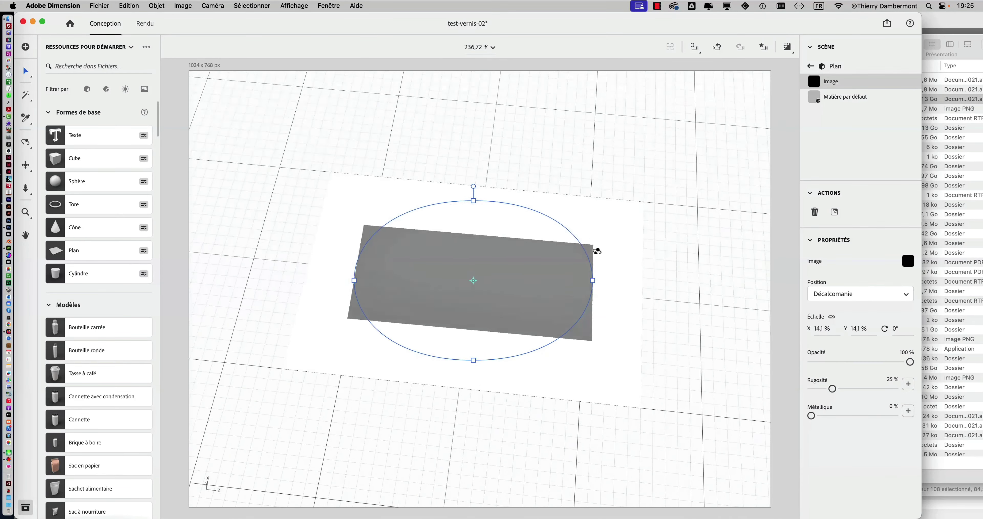
drag(473, 204, 489, 110)
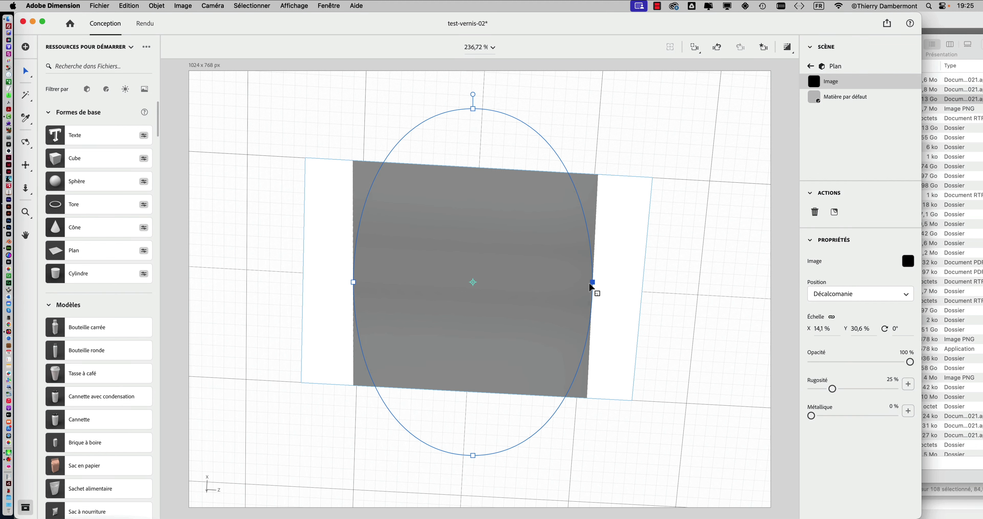
mouse_move(591, 284)
mouse_down()
mouse_move(646, 290)
mouse_move(617, 144)
mouse_move(526, 268)
mouse_move(504, 267)
mouse_move(497, 309)
mouse_move(410, 333)
mouse_move(480, 391)
mouse_move(439, 344)
mouse_move(481, 334)
mouse_move(379, 311)
mouse_move(343, 282)
mouse_move(439, 410)
mouse_move(450, 362)
mouse_move(448, 379)
mouse_move(491, 354)
mouse_move(505, 363)
mouse_move(626, 290)
mouse_up()
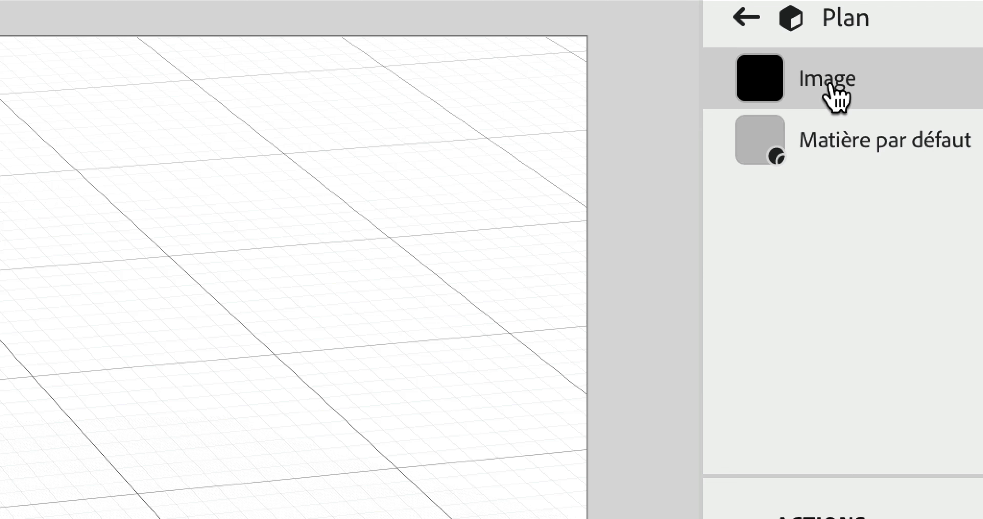
Rename the Image decal to fond noir and orbit to inspect the plane's shading
double_click(833, 92)
text(fond noir)
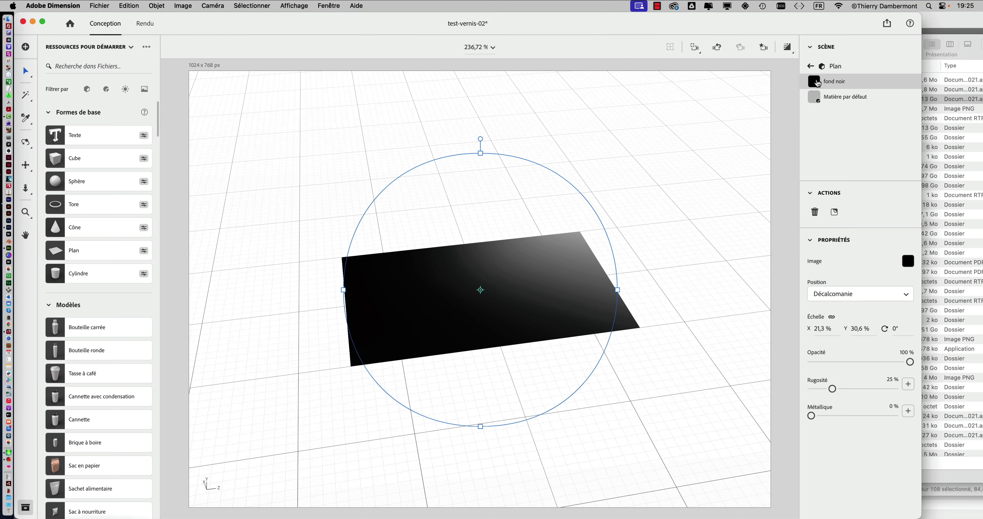
mouse_move(706, 202)
mouse_down()
mouse_move(680, 280)
mouse_move(626, 292)
mouse_move(593, 218)
mouse_move(493, 204)
mouse_move(554, 267)
mouse_move(604, 287)
mouse_move(635, 213)
mouse_move(588, 225)
mouse_move(529, 303)
mouse_move(603, 328)
mouse_move(593, 344)
mouse_move(511, 333)
mouse_move(505, 225)
mouse_move(508, 280)
mouse_up()
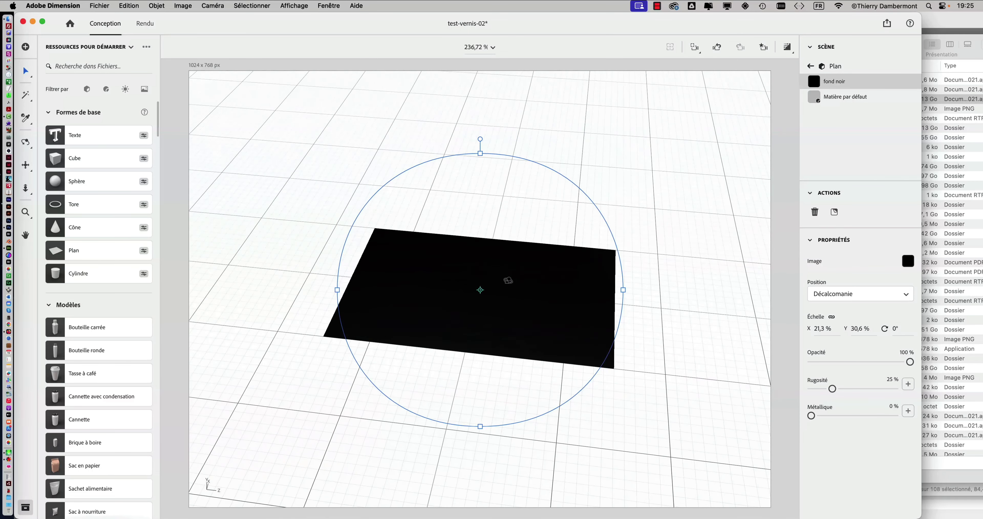
mouse_move(421, 318)
mouse_down()
mouse_move(435, 307)
mouse_move(433, 334)
mouse_up()
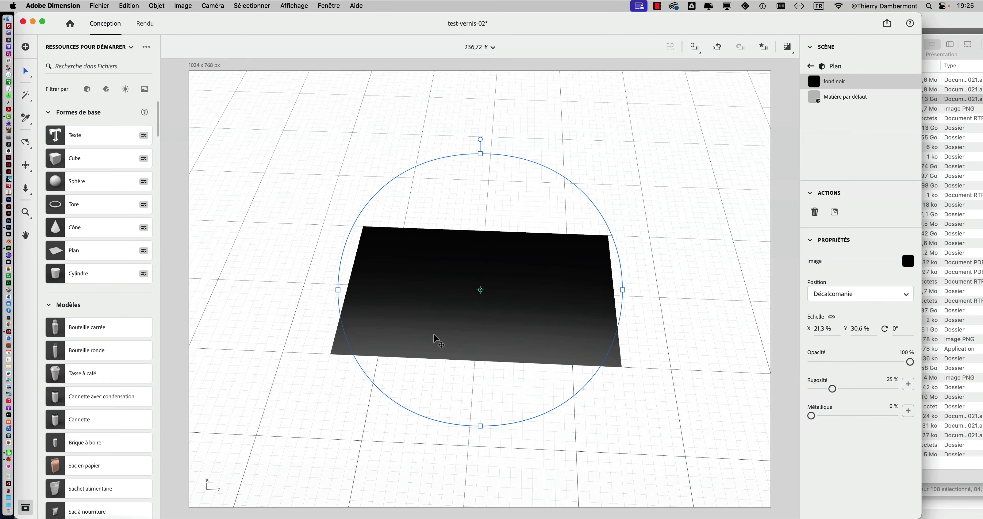
drag(466, 289, 421, 299)
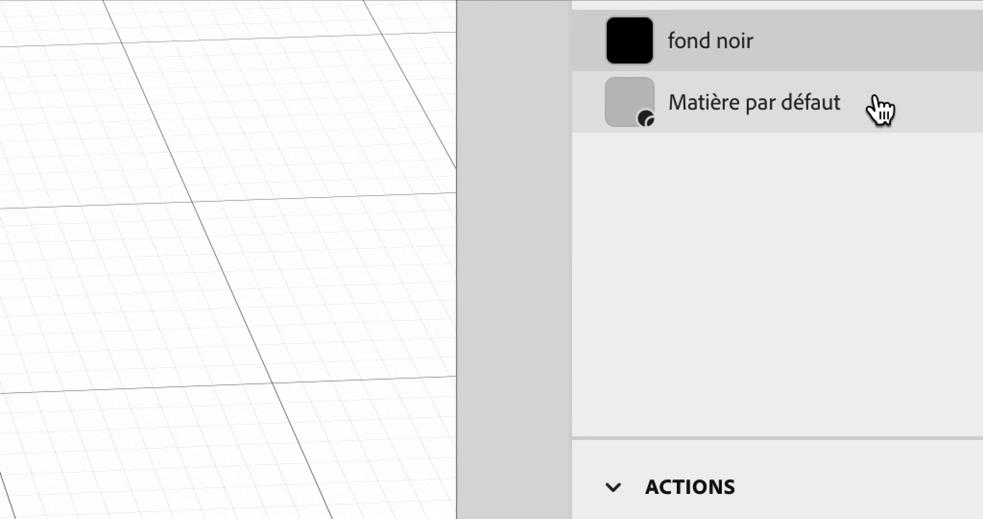
click(881, 99)
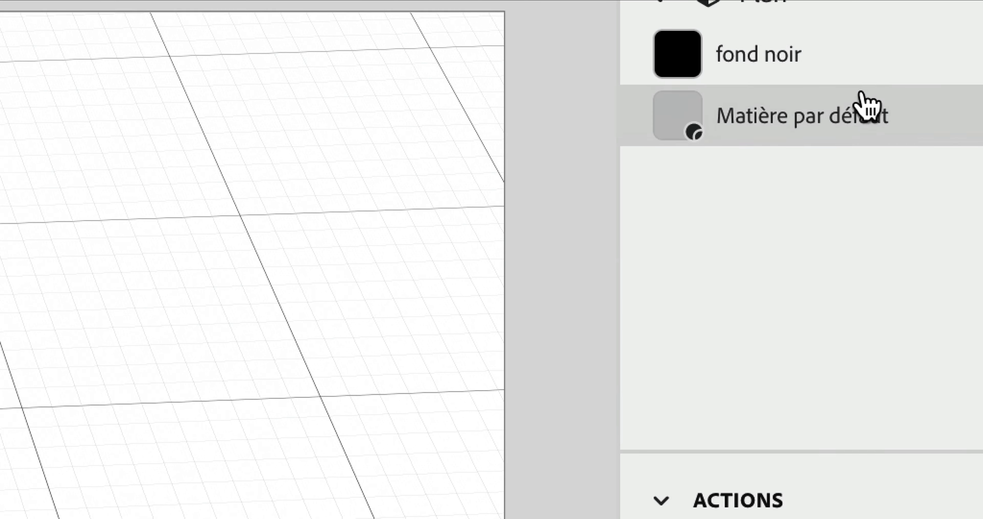
click(855, 68)
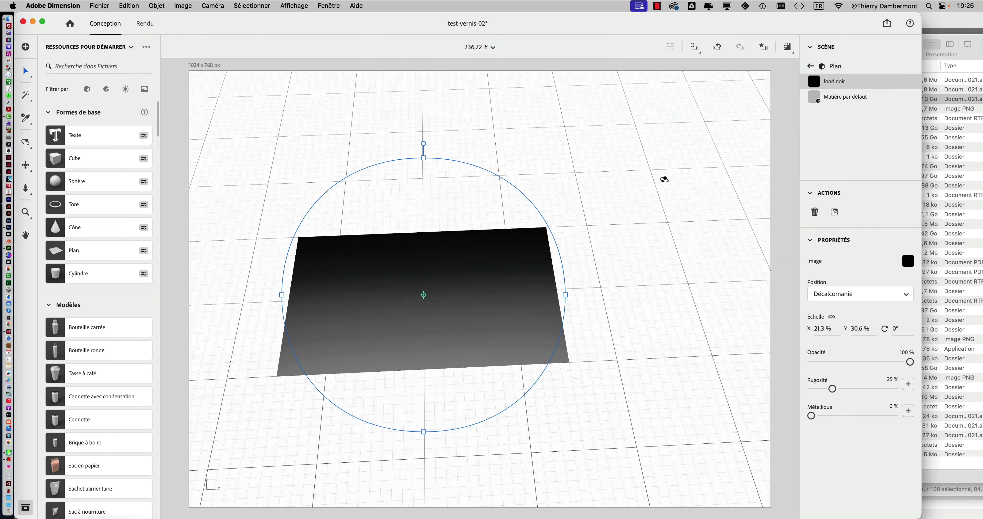
Dismiss the import menu and reselect the plane object
drag(664, 179, 658, 208)
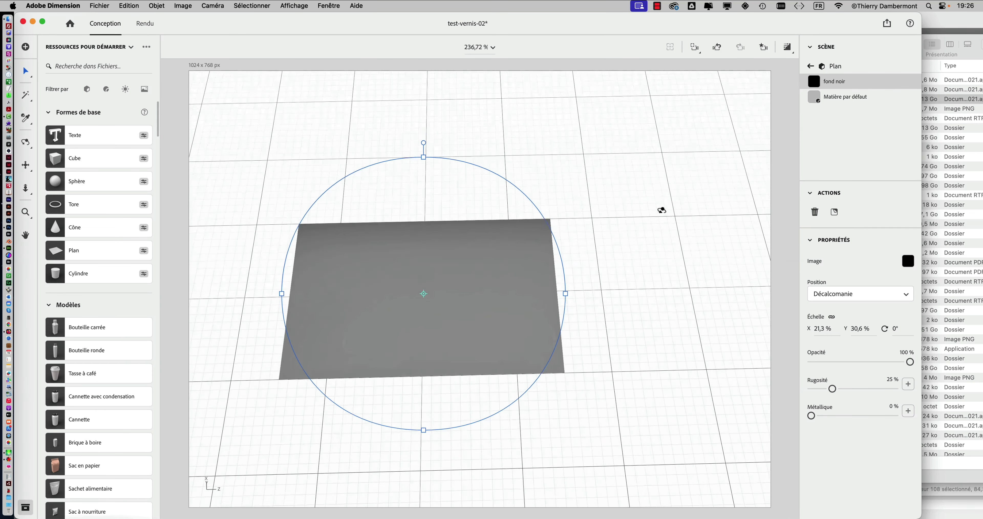
click(96, 5)
mouse_move(102, 130)
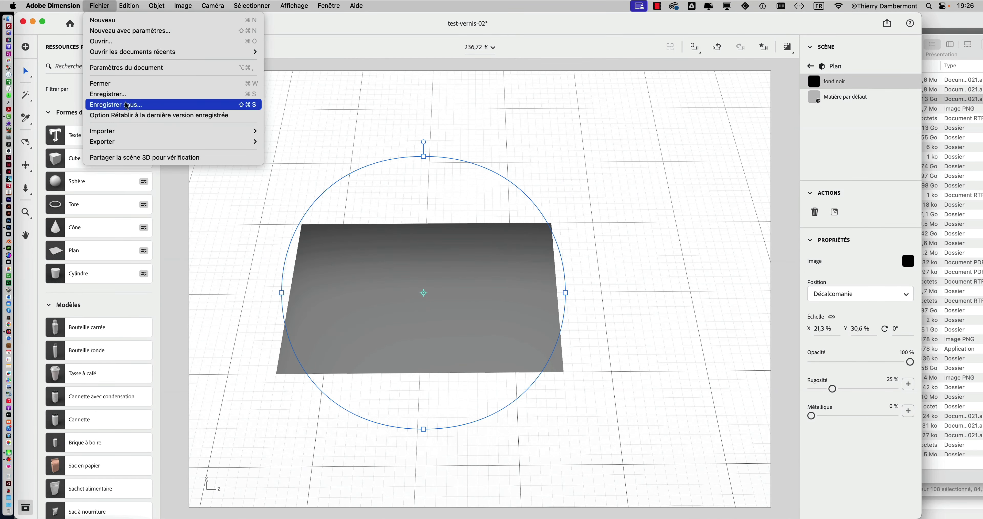
click(558, 181)
click(634, 175)
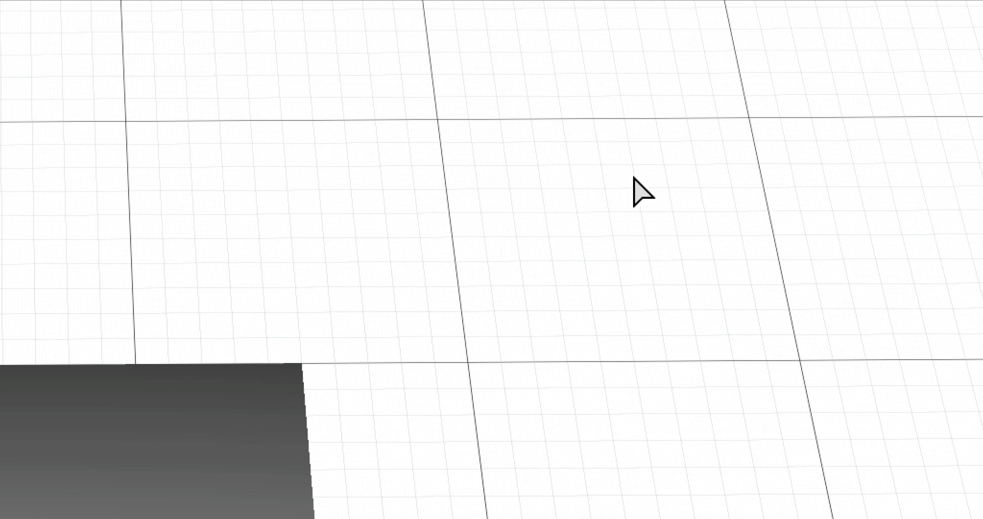
click(550, 220)
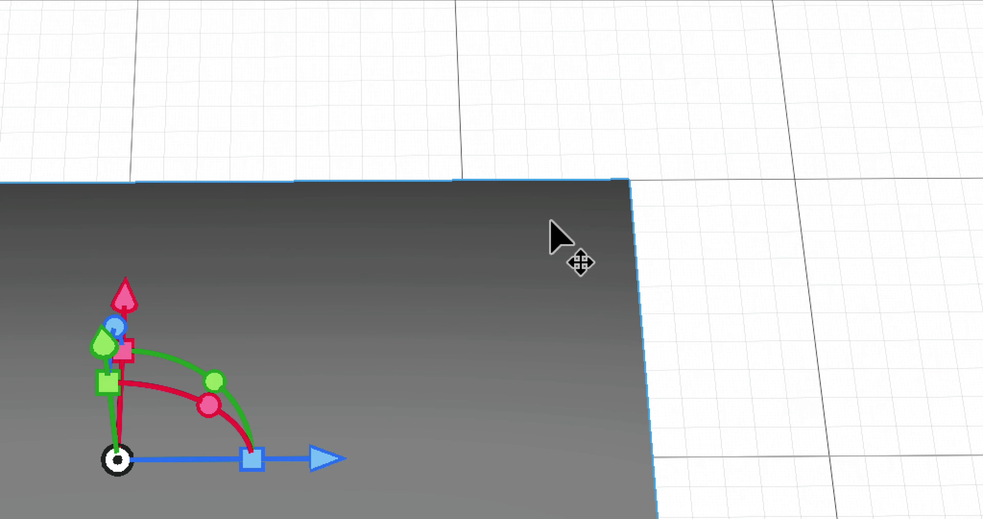
drag(518, 245, 434, 225)
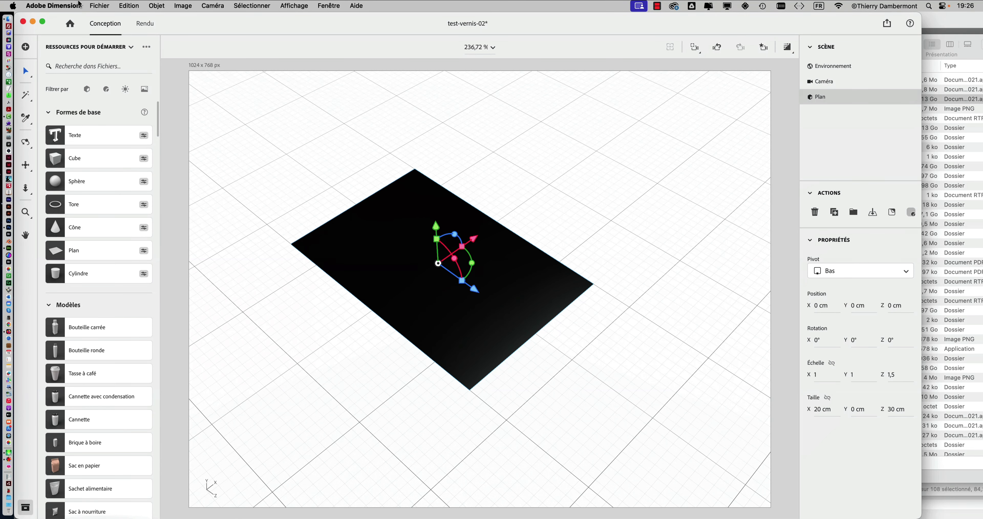
Choose Placer l'image sur le modèle and pick fond noir 20 par 30 cm.psd
click(99, 6)
mouse_move(102, 131)
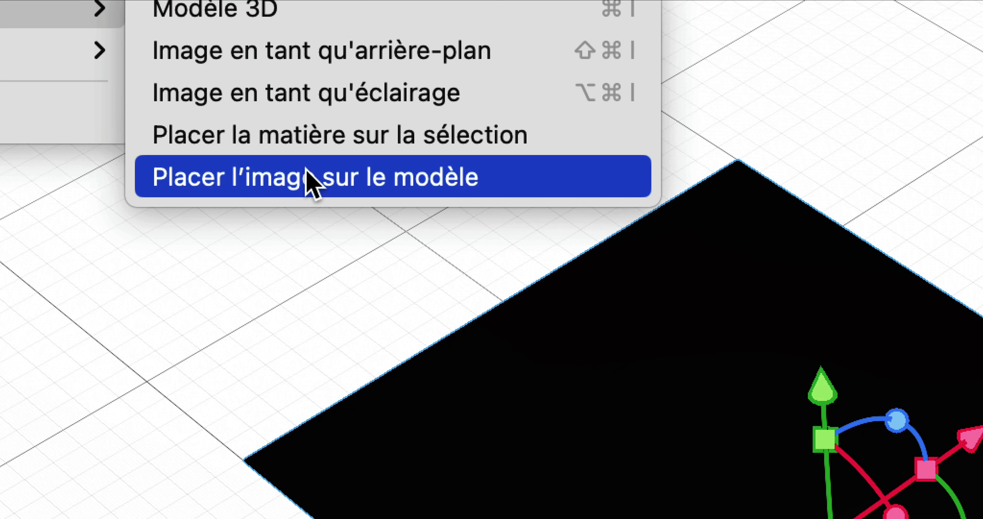
click(307, 171)
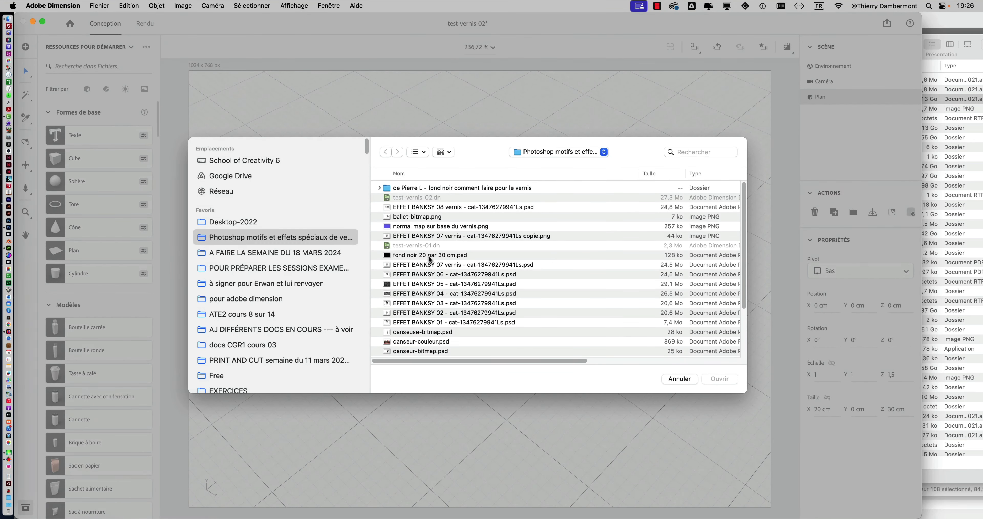
click(429, 256)
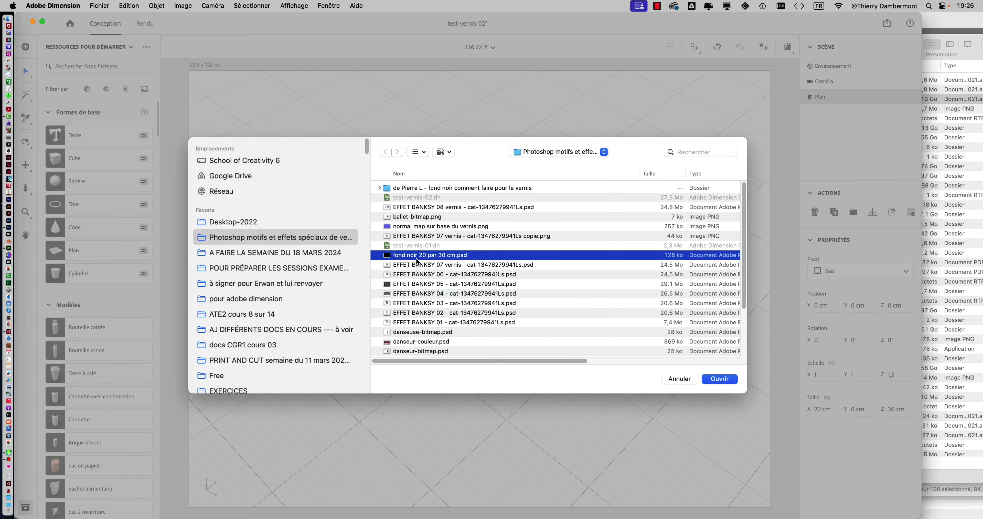
Confirm placing fond noir 20 par 30 cm as a new decal and select Image 2
click(735, 380)
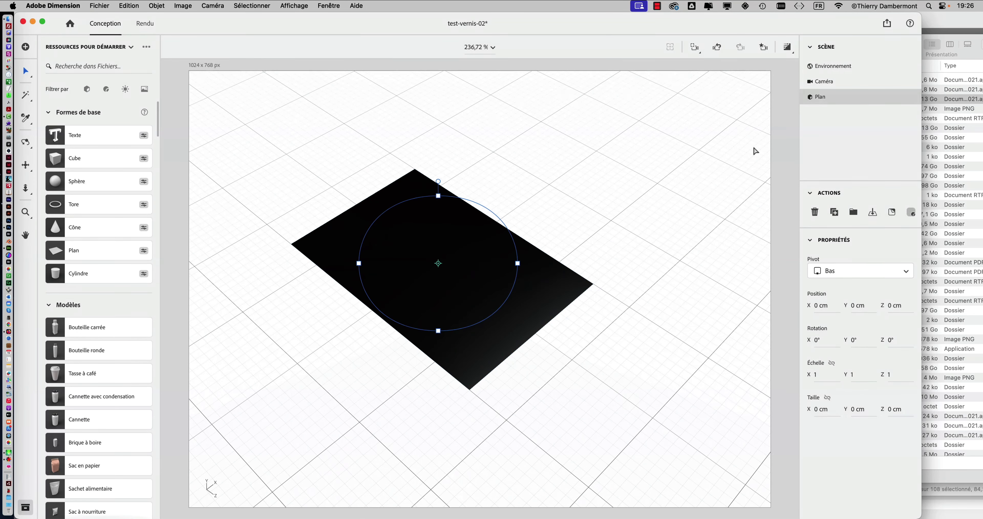
click(550, 267)
click(835, 97)
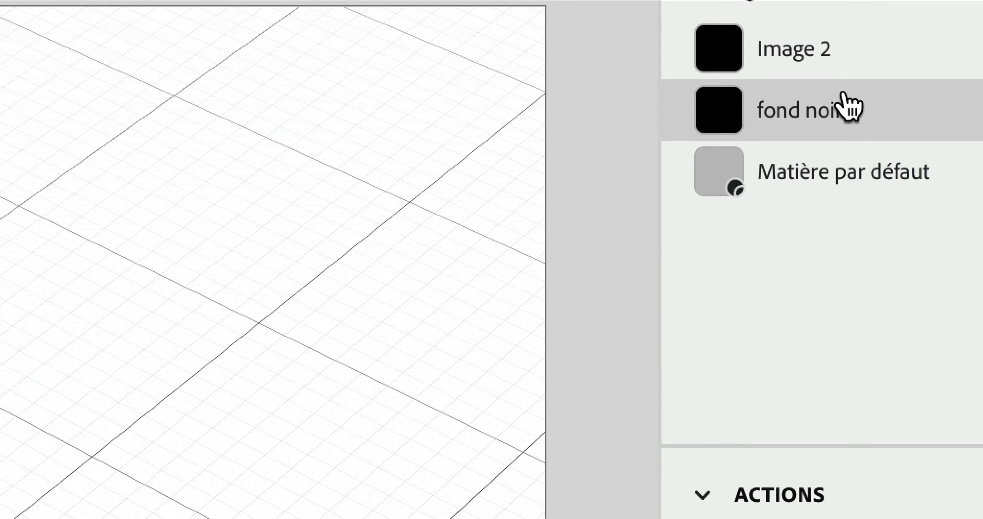
click(829, 54)
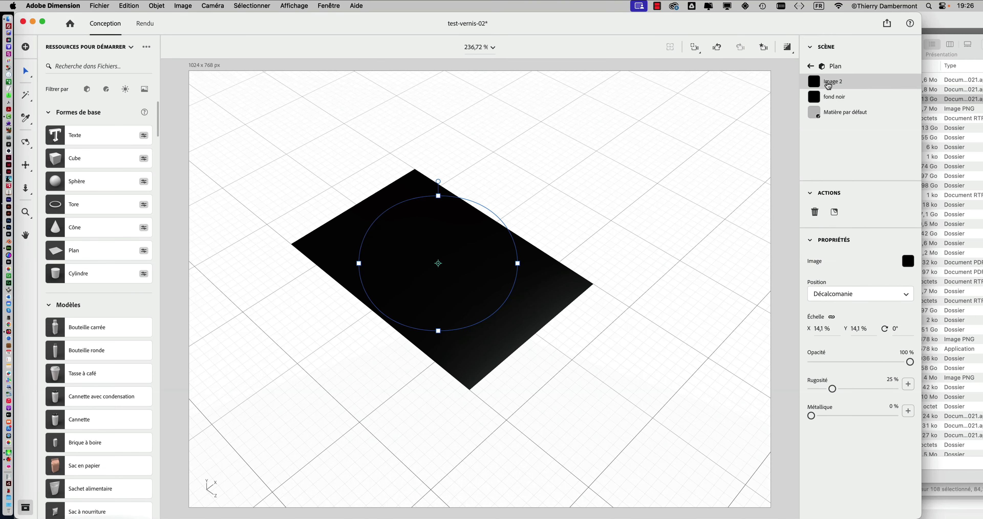
Rename Image 2 to 'image noire avec vernis', fixing the 'nore' typo
double_click(828, 83)
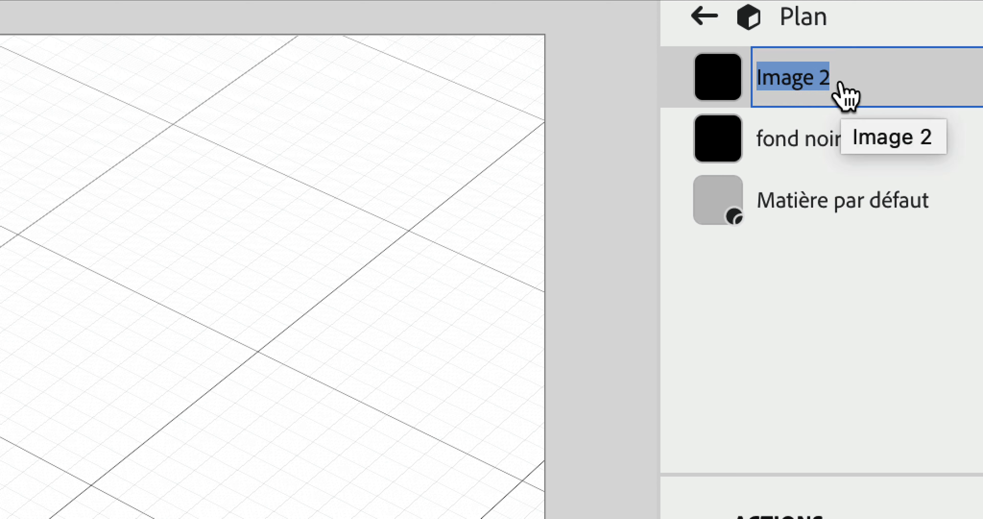
text(image )
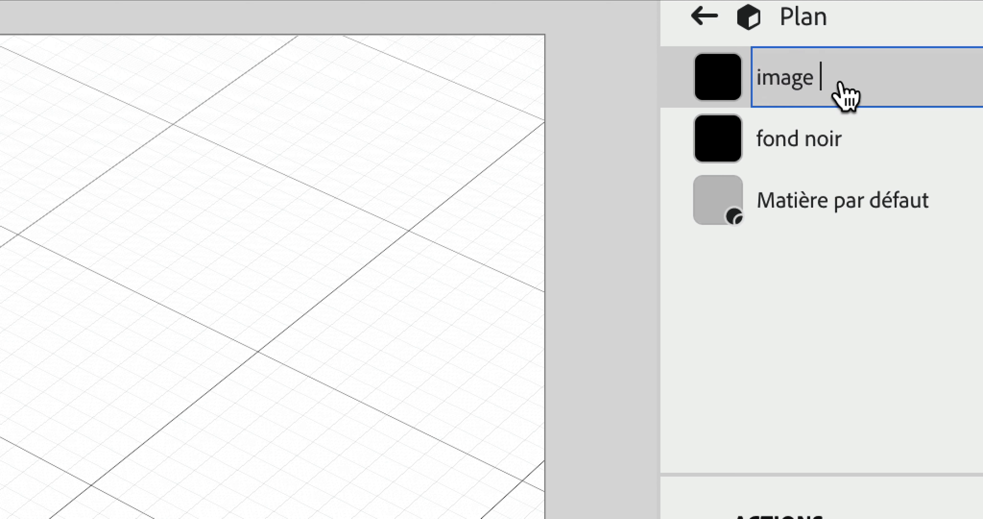
text(nore a)
text(ve)
key(BackSpace)
key(BackSpace)
key(BackSpace)
text(nore avec ve)
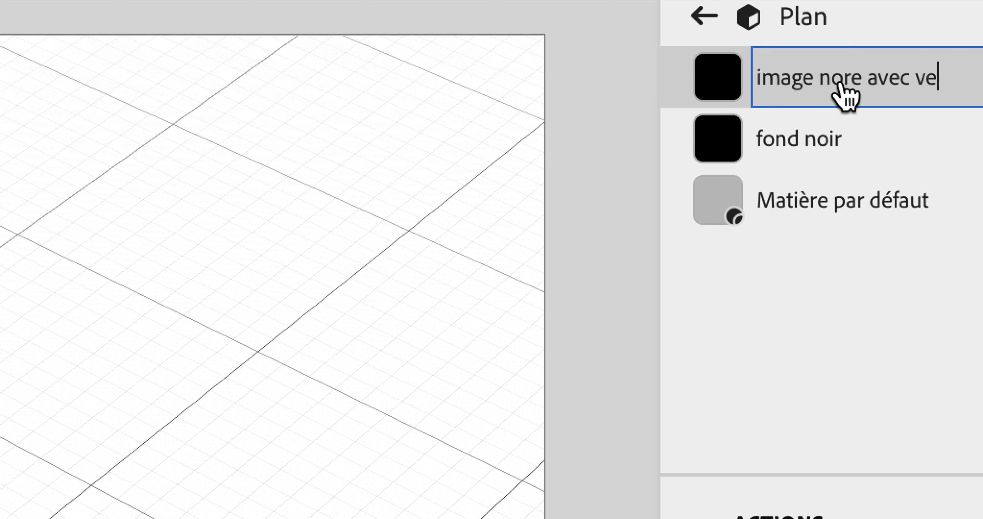
text(rnis)
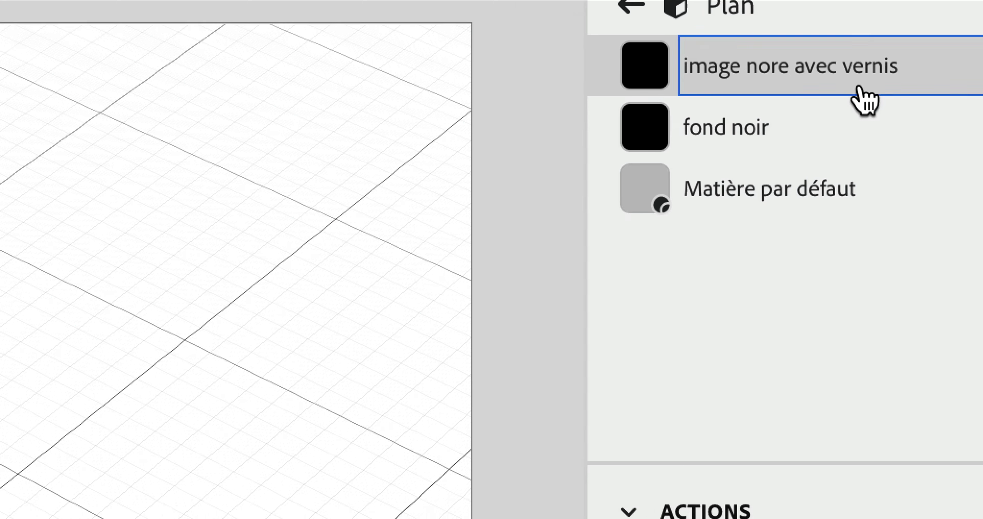
key(Return)
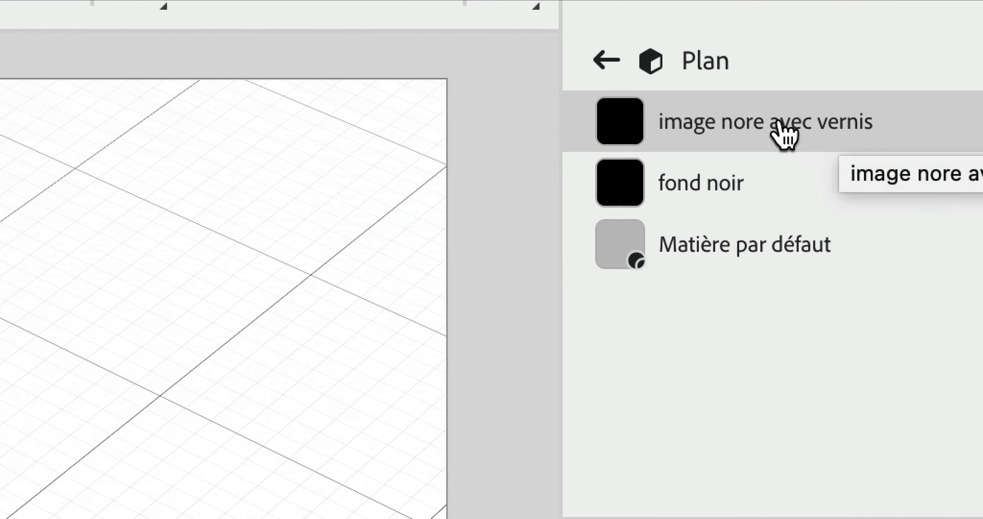
double_click(773, 126)
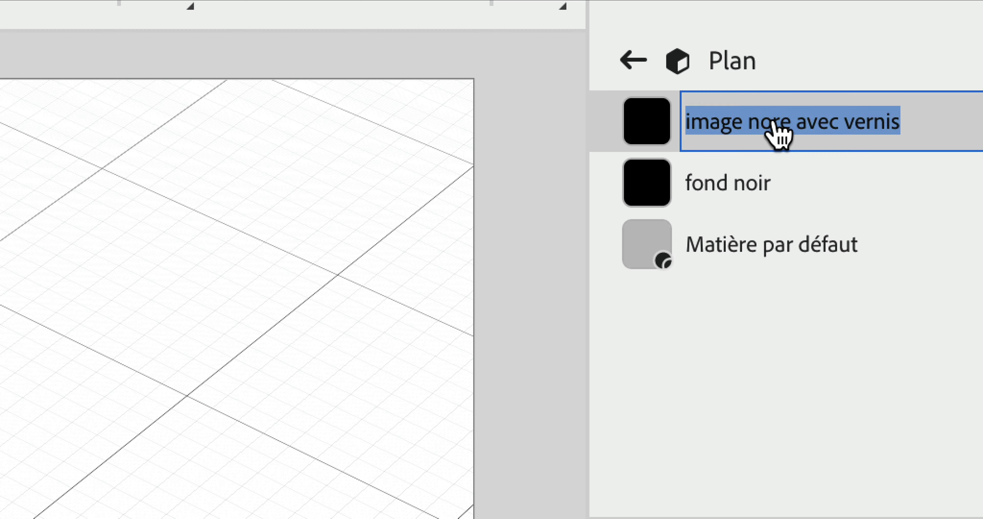
click(773, 126)
text(i)
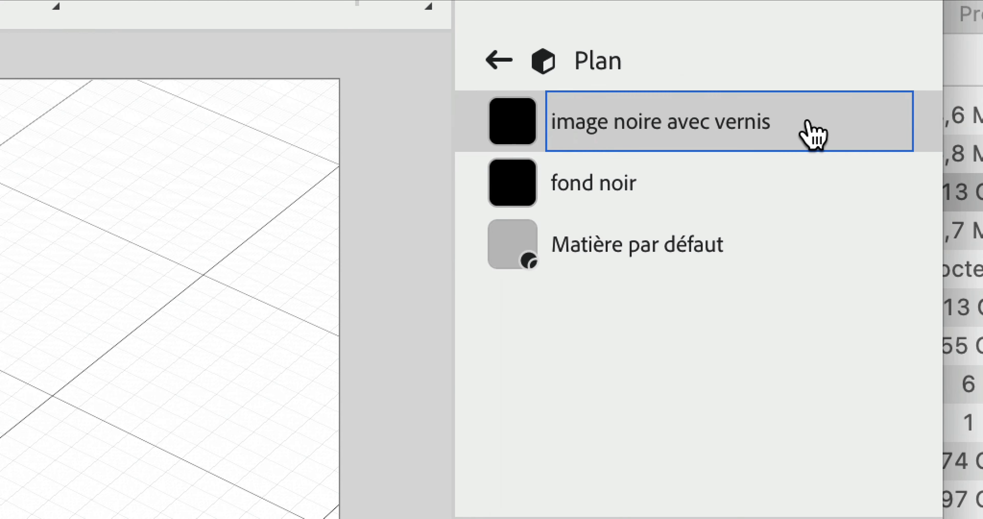
key(Return)
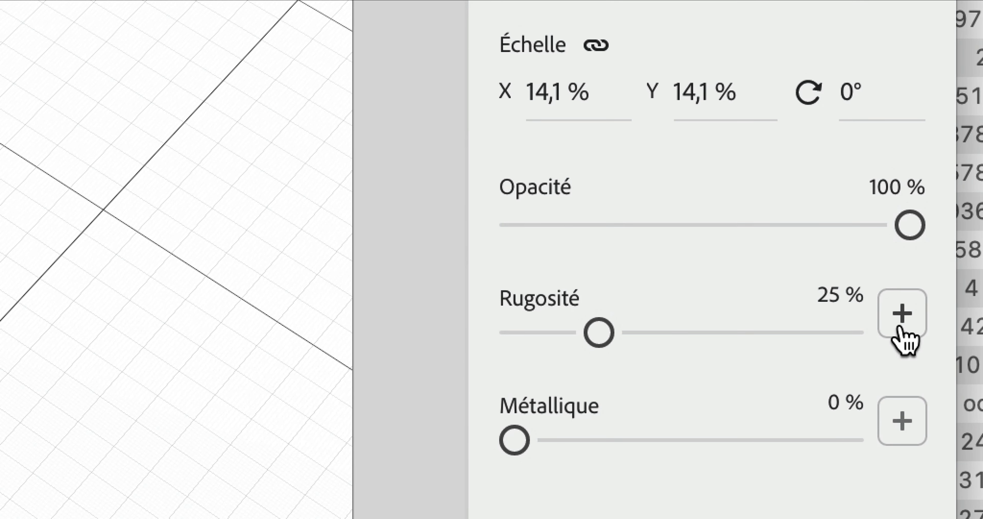
click(899, 327)
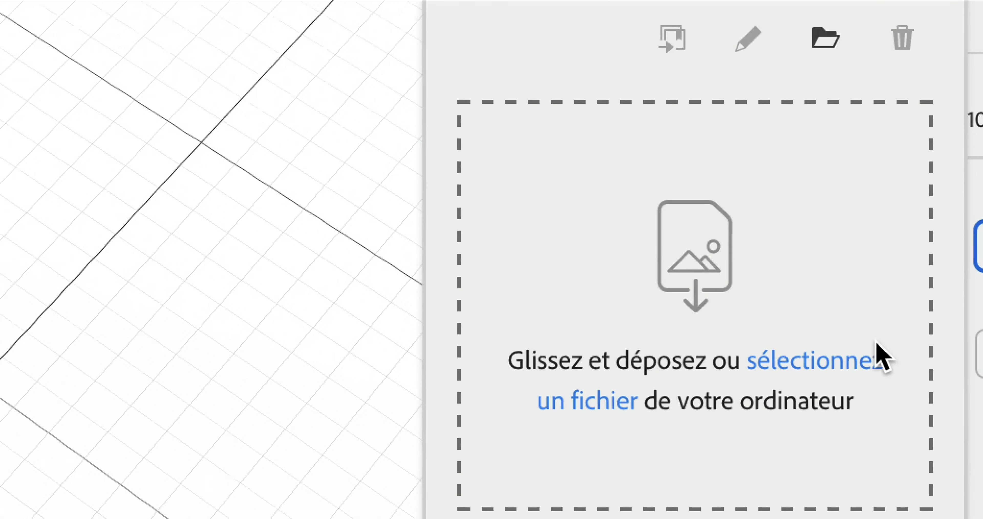
click(873, 353)
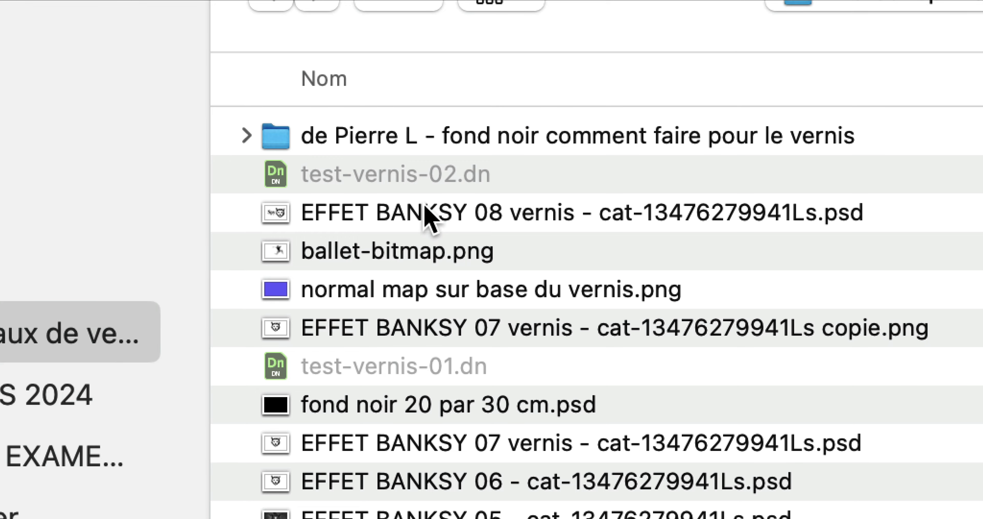
click(430, 215)
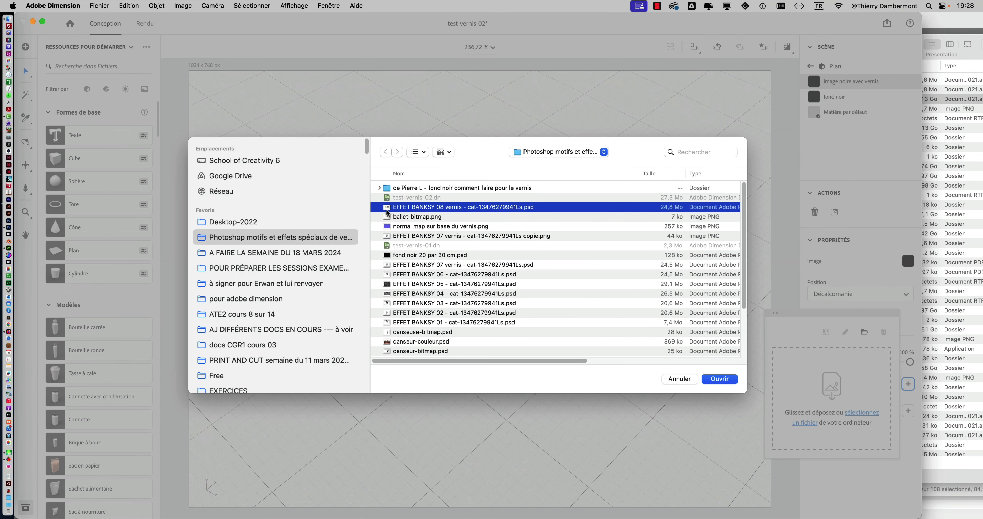
key(space)
key(space)
key(space)
key(space)
click(719, 379)
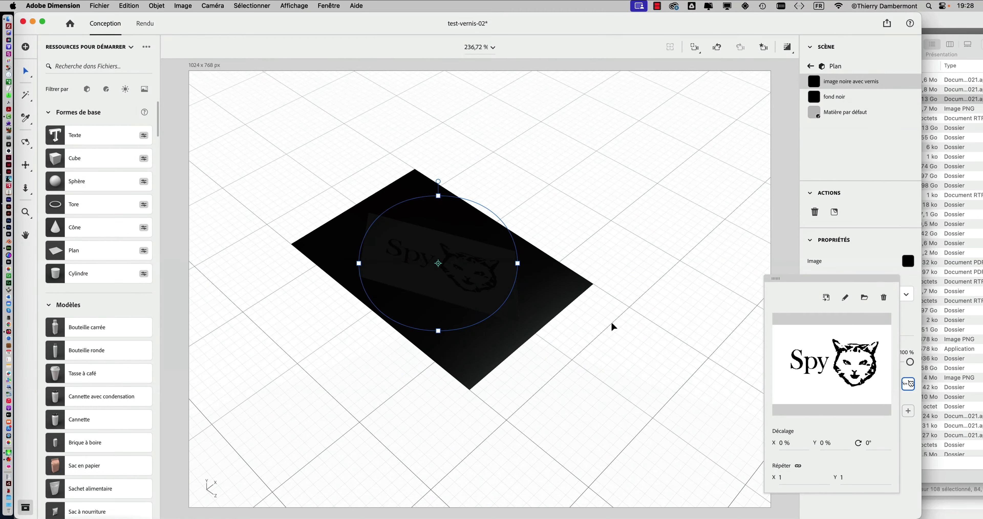
mouse_move(637, 329)
mouse_down()
mouse_move(623, 386)
mouse_move(666, 358)
mouse_up()
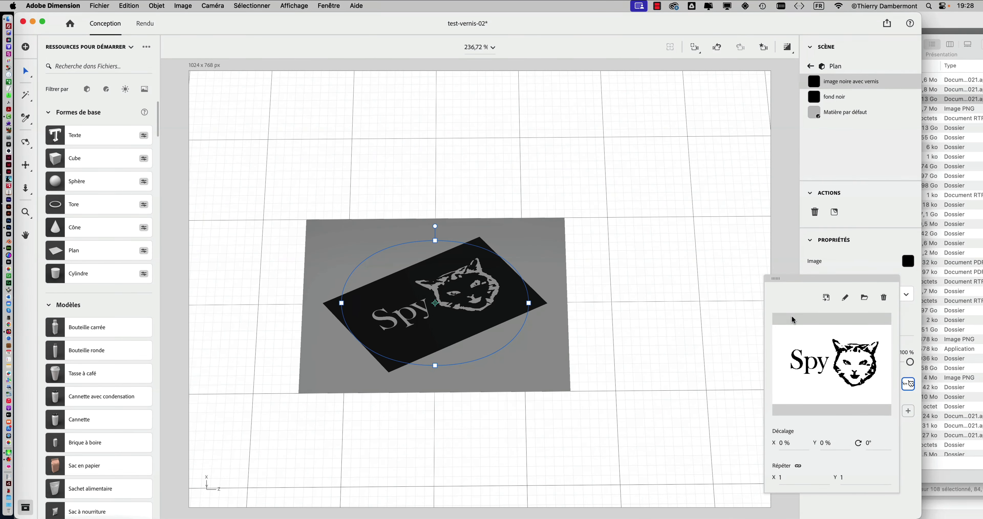
Try the Spy logo's Position as Fond, then switch it back to Décalcomanie
click(770, 286)
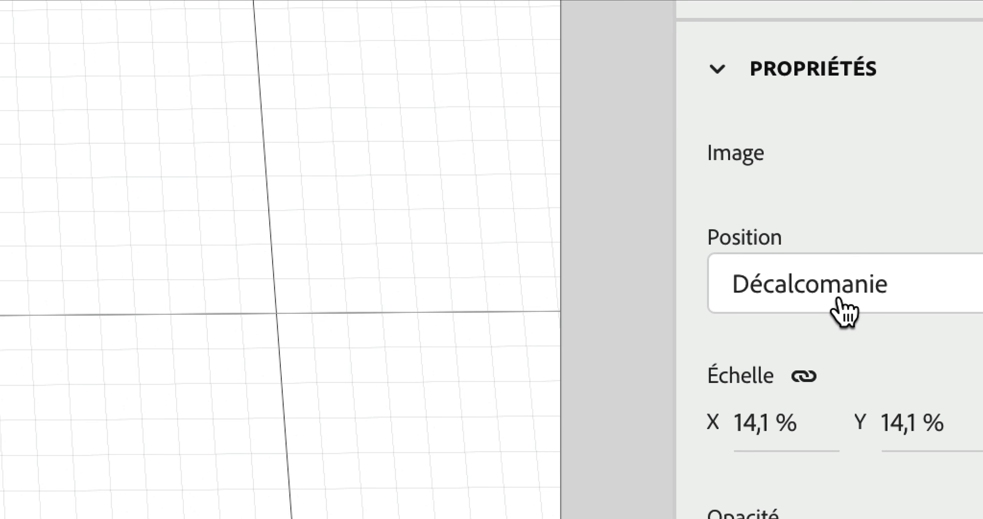
click(845, 310)
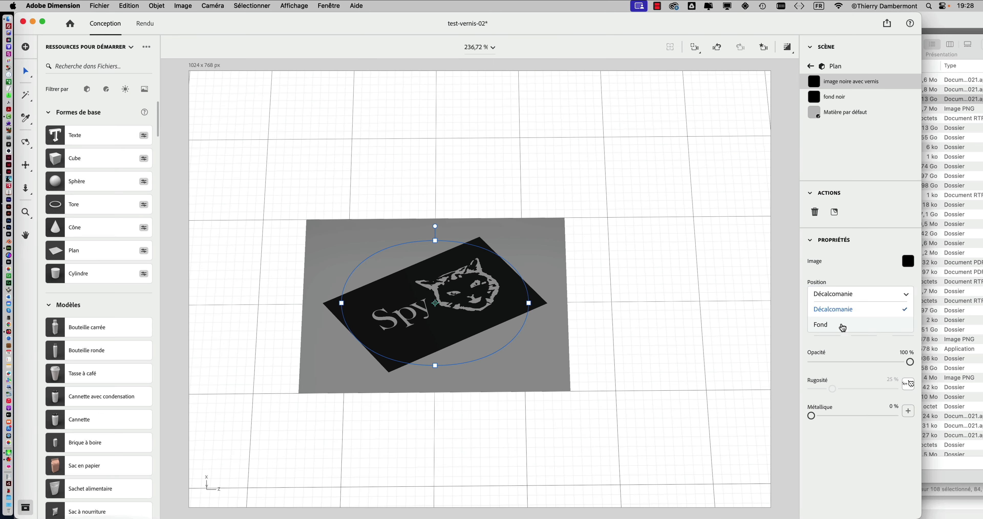
click(843, 325)
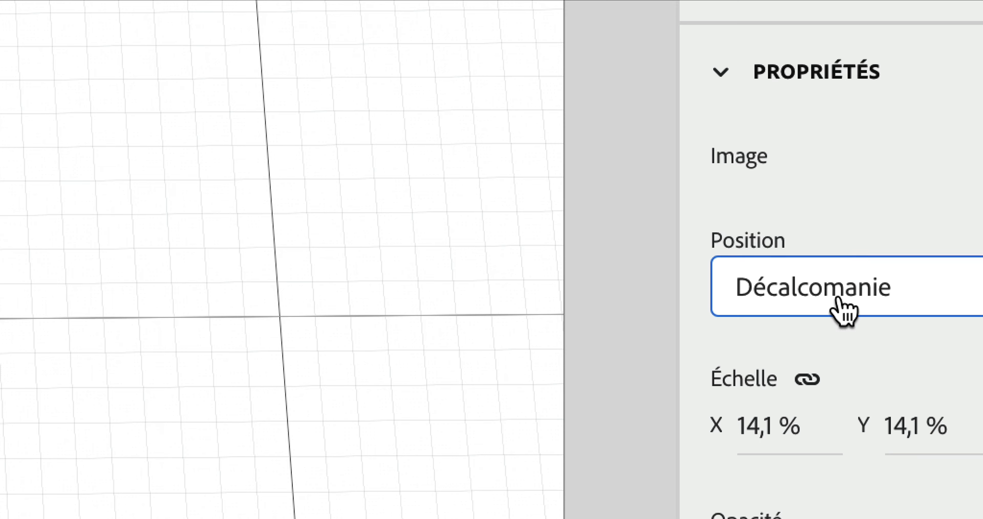
click(845, 310)
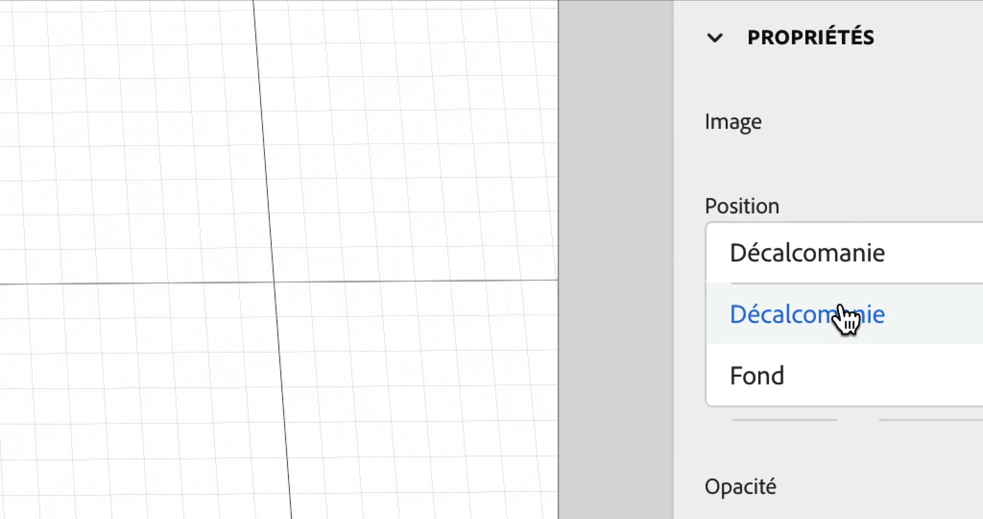
click(844, 329)
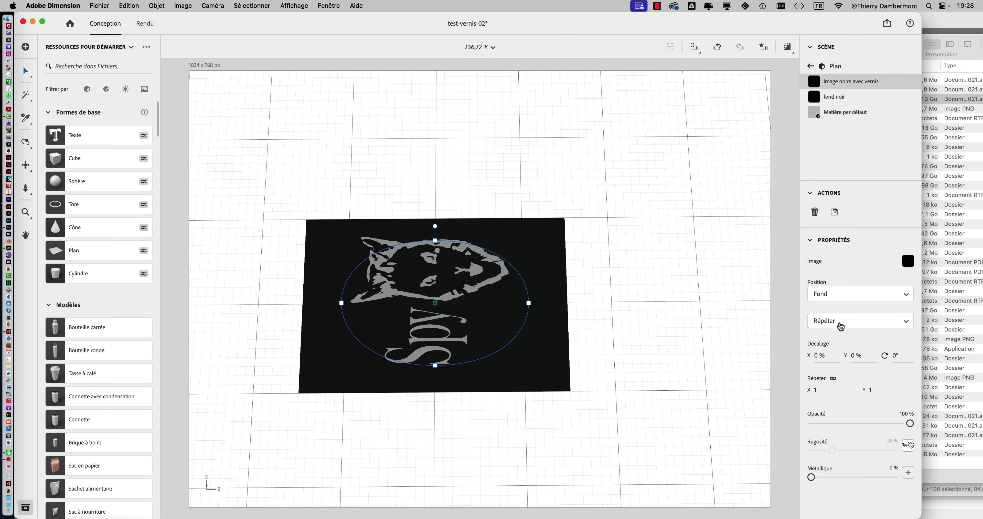
click(840, 299)
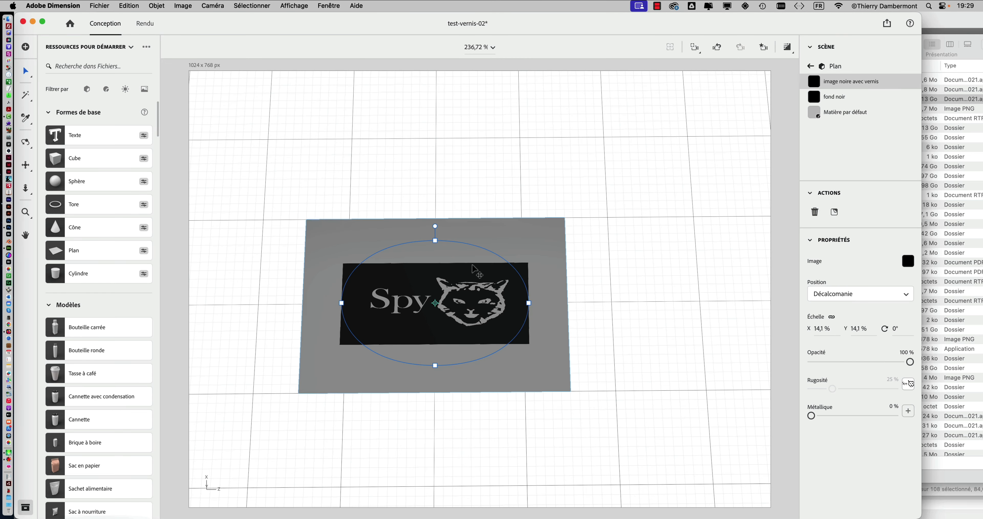
Deselect the decal, orbit to a lower angle, and select the fond noir material
click(600, 253)
mouse_move(600, 254)
mouse_down()
mouse_move(575, 219)
mouse_move(602, 224)
mouse_move(602, 267)
mouse_move(584, 241)
mouse_move(582, 208)
mouse_move(588, 281)
mouse_move(513, 188)
mouse_move(513, 160)
mouse_move(536, 151)
mouse_up()
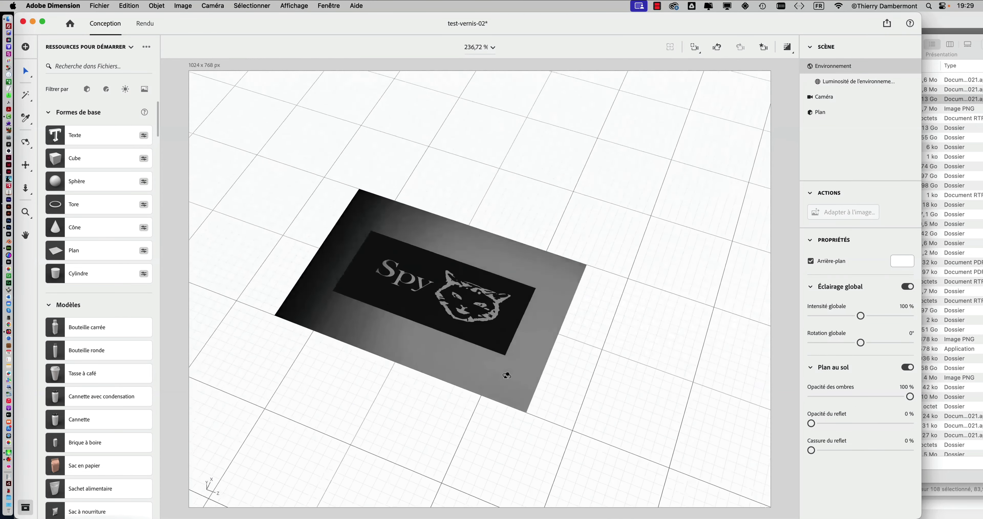
drag(506, 375, 509, 320)
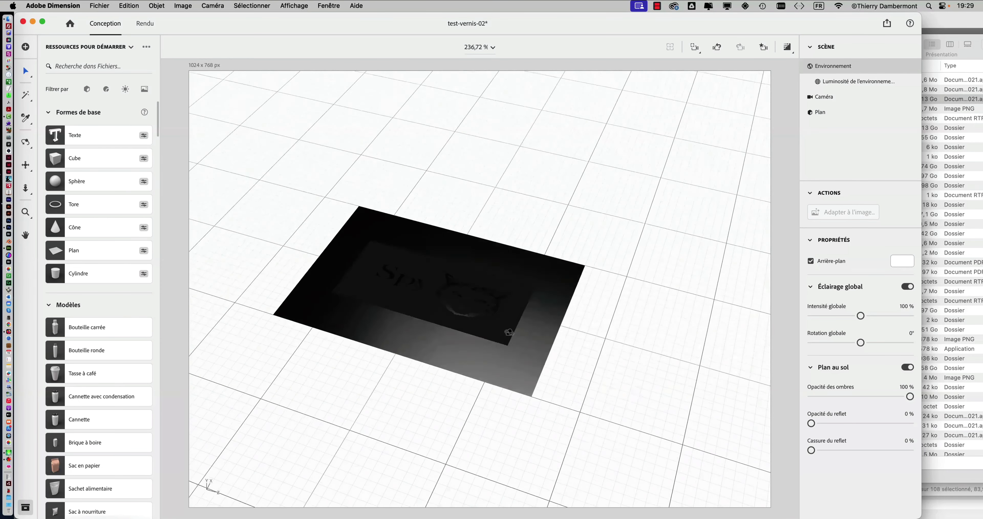
click(568, 276)
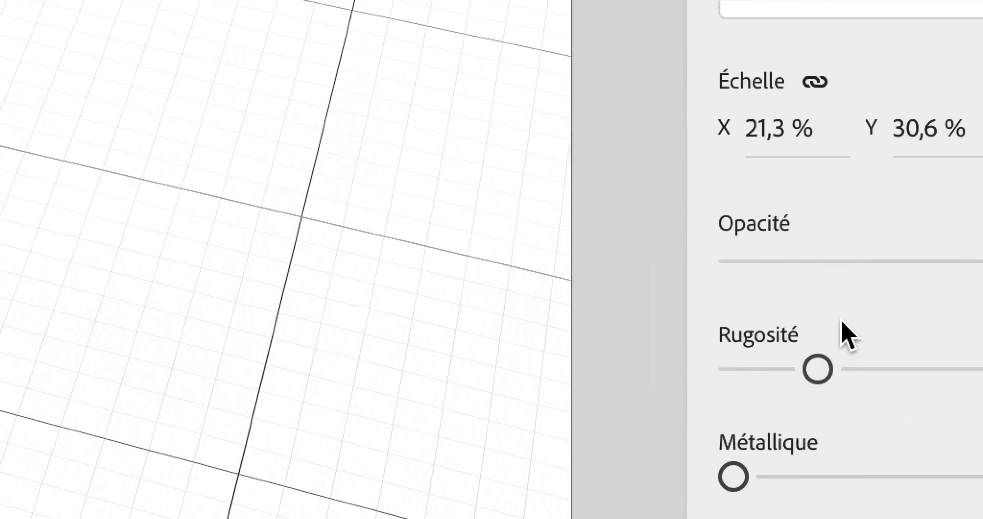
Set fond noir Rugosité to 100 % for a matte plane, then reselect image noire avec vernis
click(832, 329)
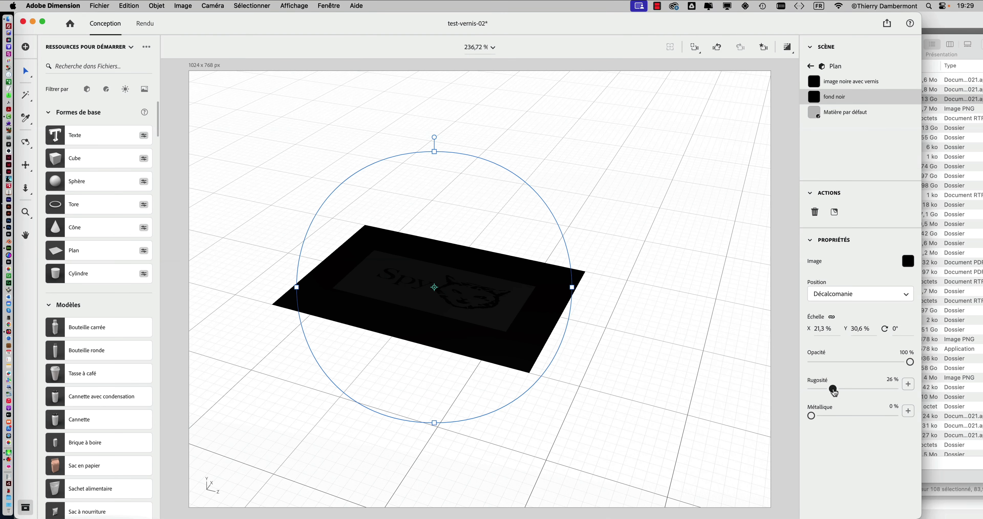
drag(833, 390, 929, 388)
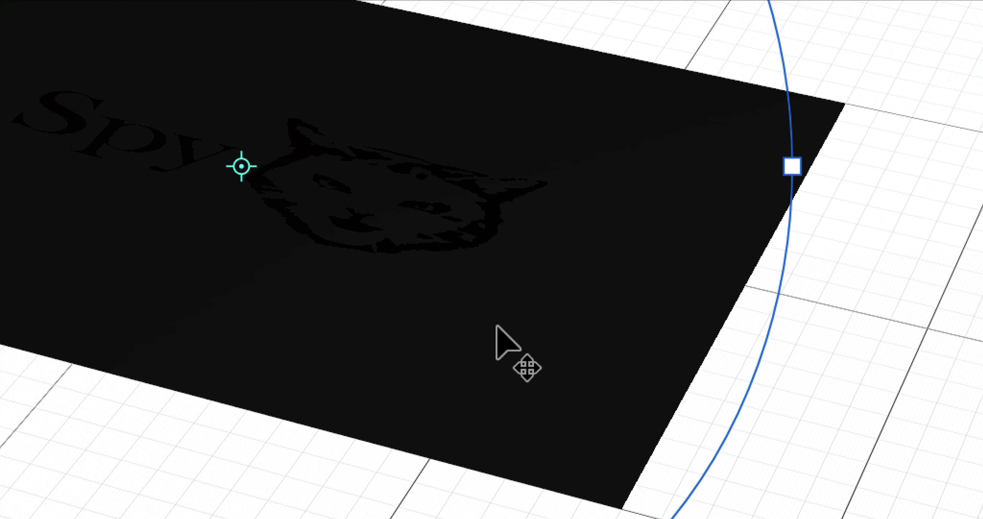
mouse_move(496, 325)
mouse_down()
mouse_move(473, 324)
mouse_move(479, 339)
mouse_move(497, 336)
mouse_up()
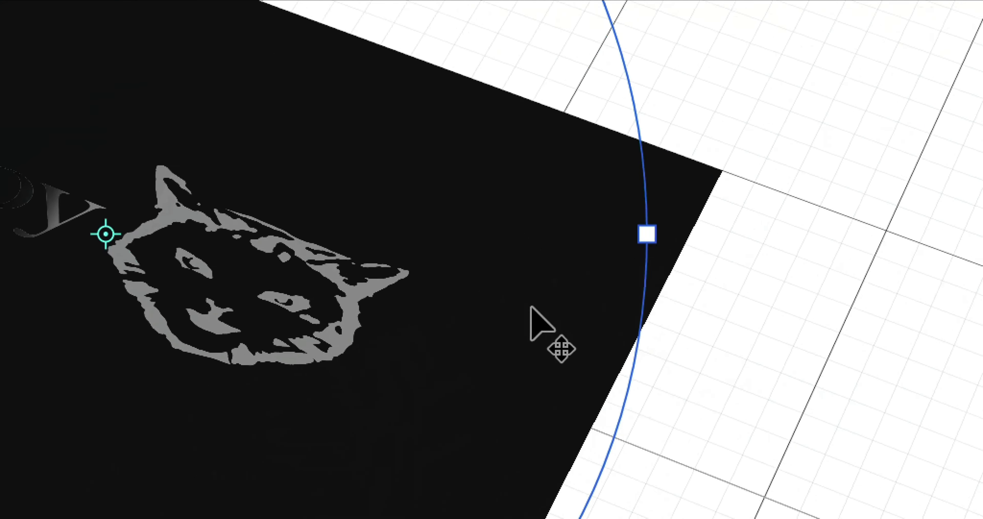
drag(531, 306, 542, 285)
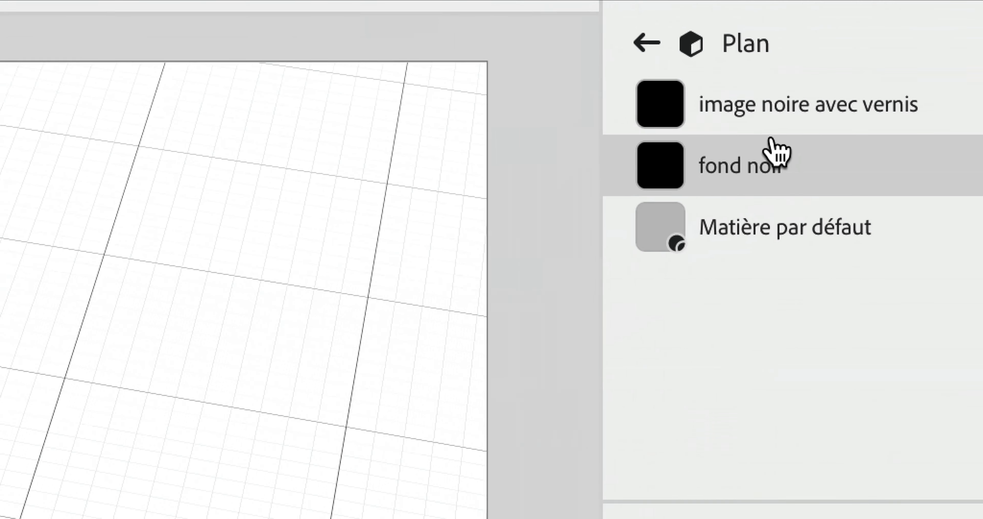
click(860, 84)
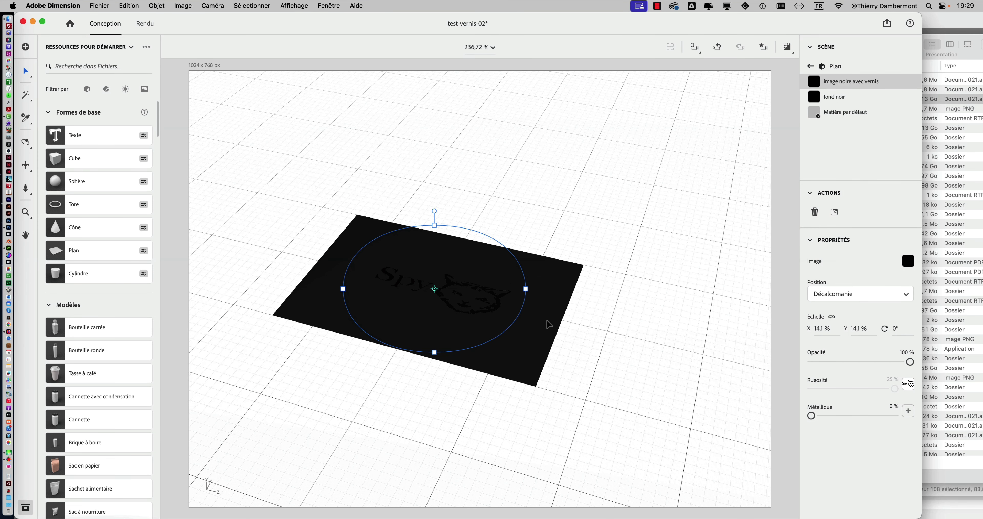
Enlarge and move the Spy cat decal, then shrink it to about 12 % scale
drag(445, 360, 509, 450)
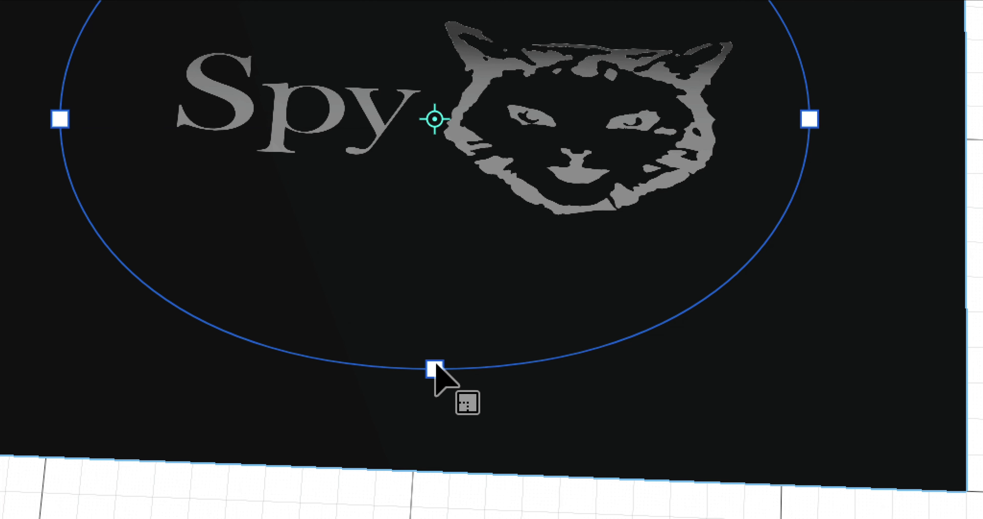
click(437, 365)
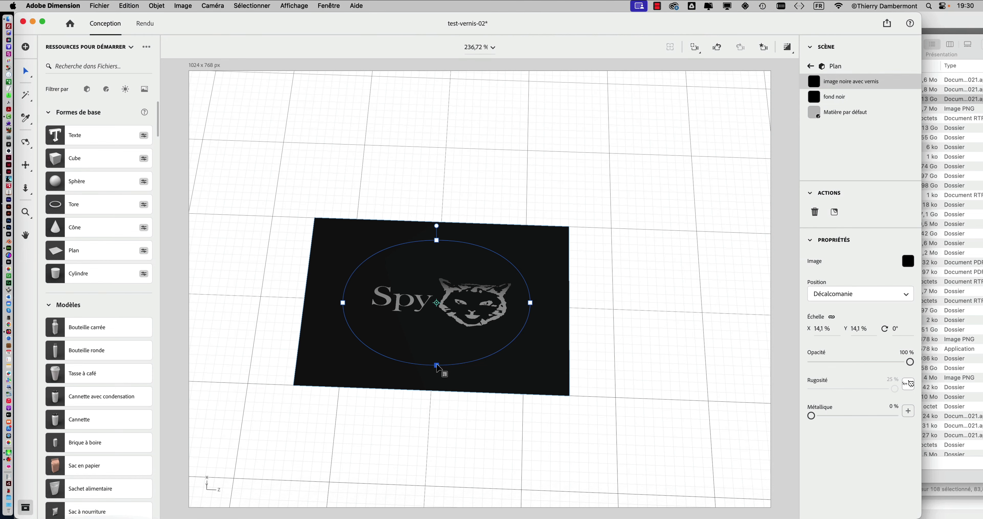
drag(437, 366, 471, 392)
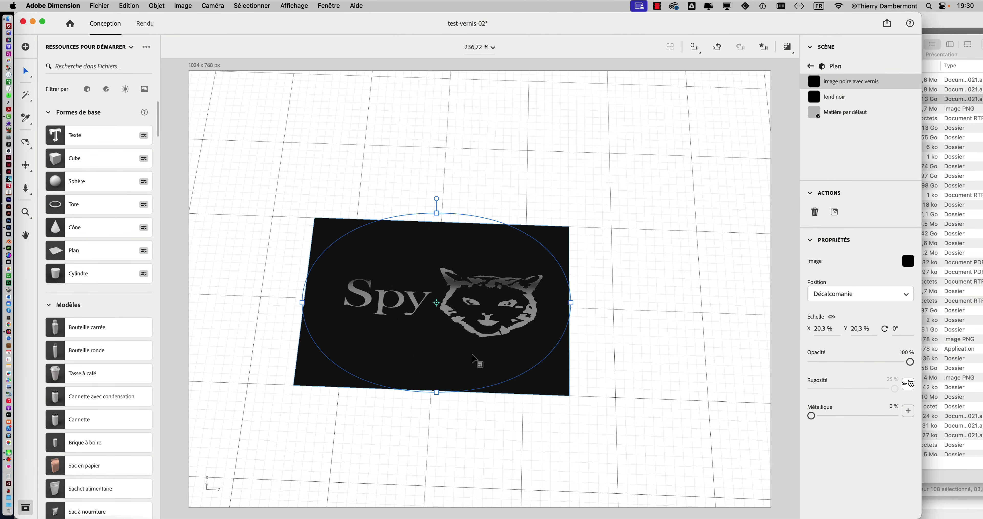
mouse_move(473, 358)
mouse_down()
mouse_move(488, 333)
mouse_move(464, 343)
mouse_up()
drag(467, 399, 454, 238)
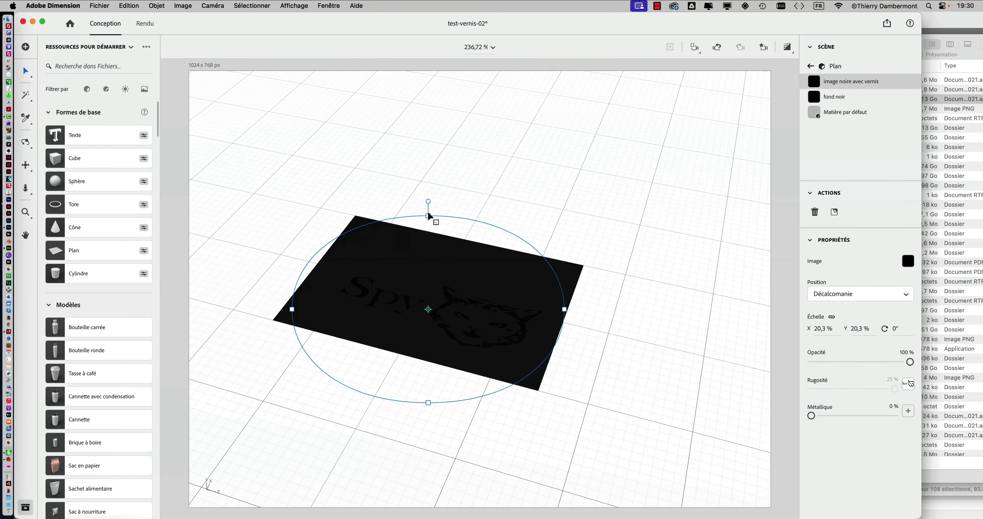
drag(428, 216, 437, 185)
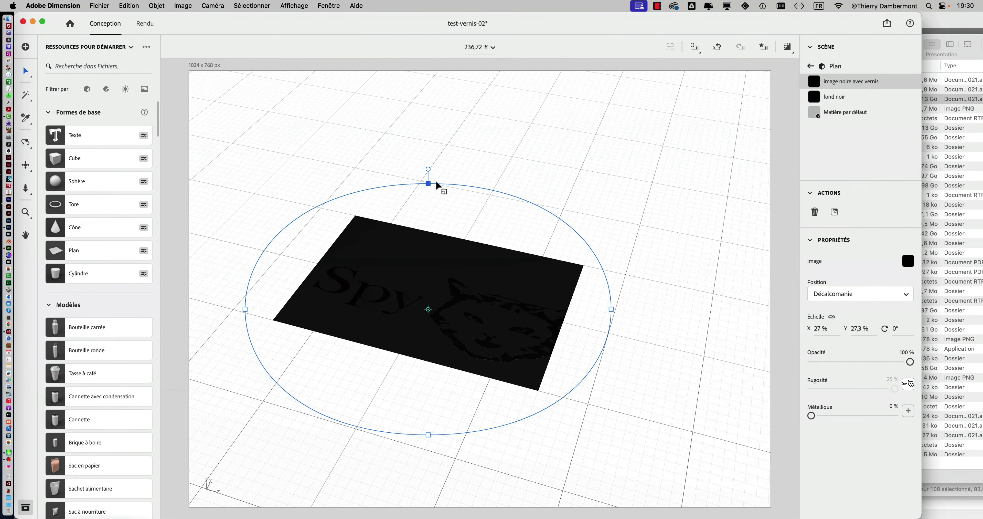
mouse_move(477, 295)
mouse_down()
mouse_move(407, 274)
mouse_move(473, 292)
mouse_move(477, 282)
mouse_up()
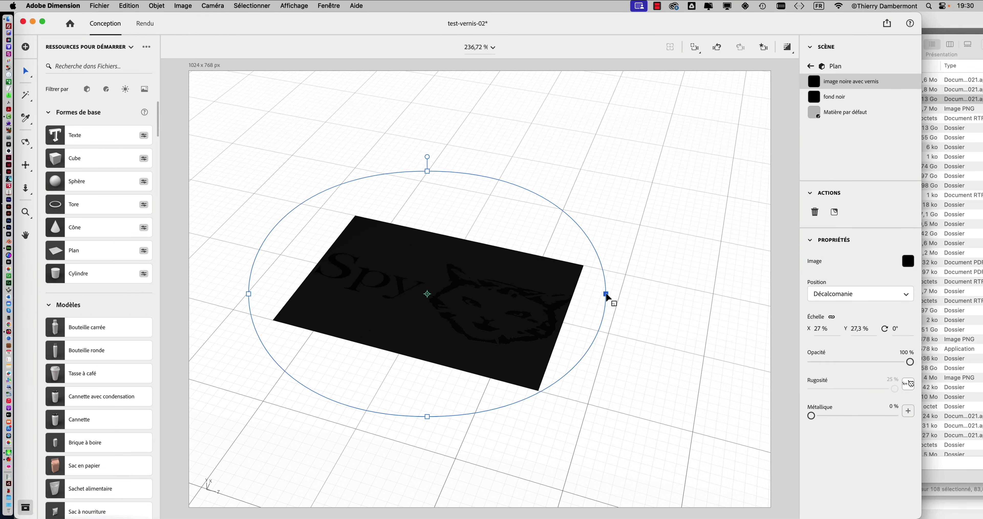
mouse_move(606, 295)
mouse_down()
mouse_move(505, 302)
mouse_move(681, 298)
mouse_move(518, 372)
mouse_move(478, 310)
mouse_up()
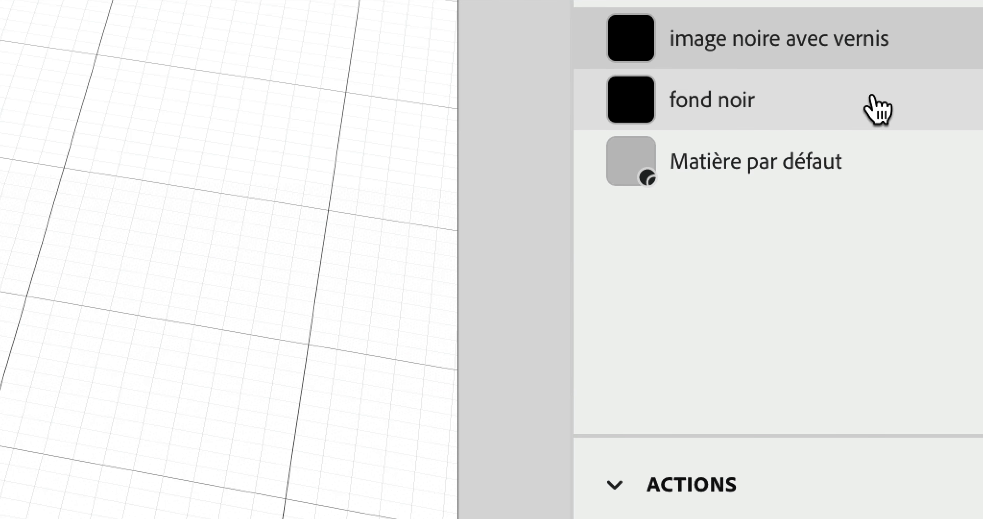
Drop the fond noir material's Opacité to 0 %, then restore it to 100 %
click(873, 100)
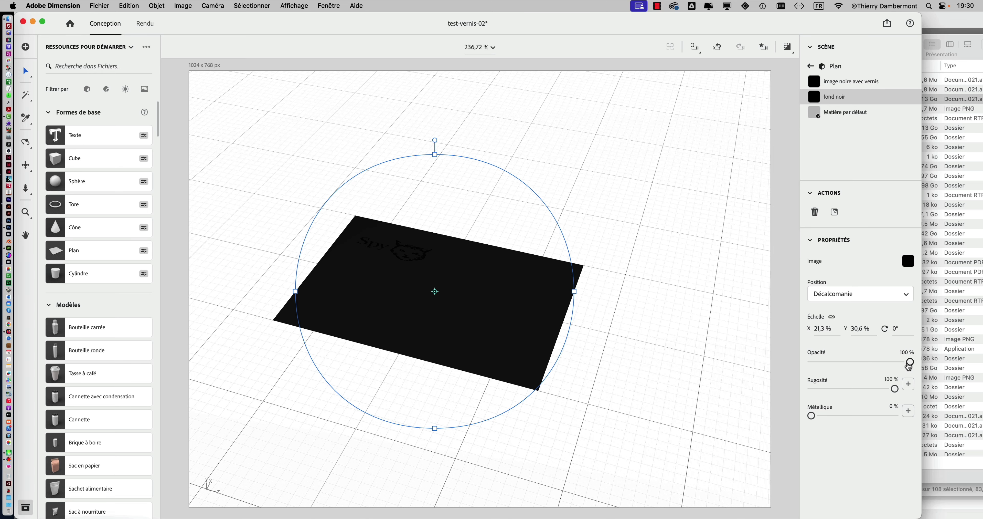
drag(909, 365, 760, 367)
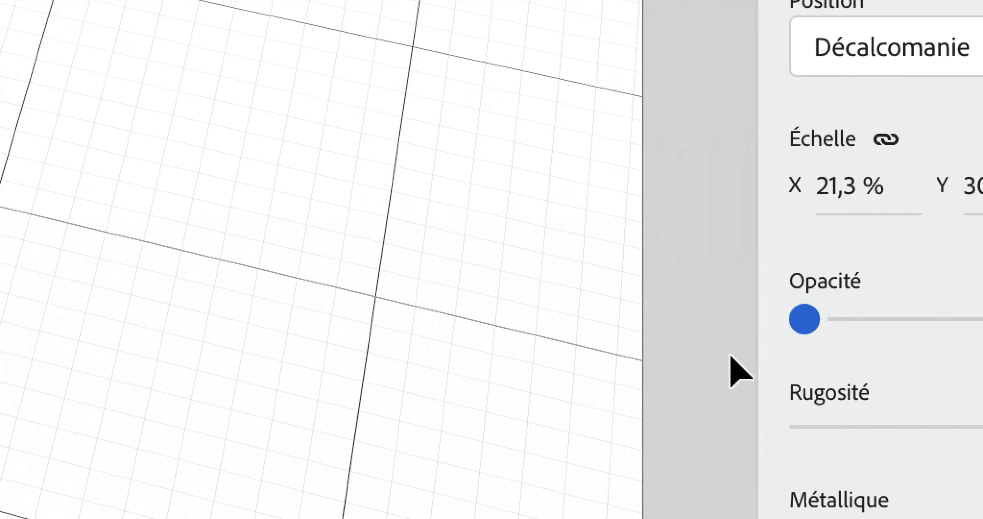
drag(744, 353, 830, 353)
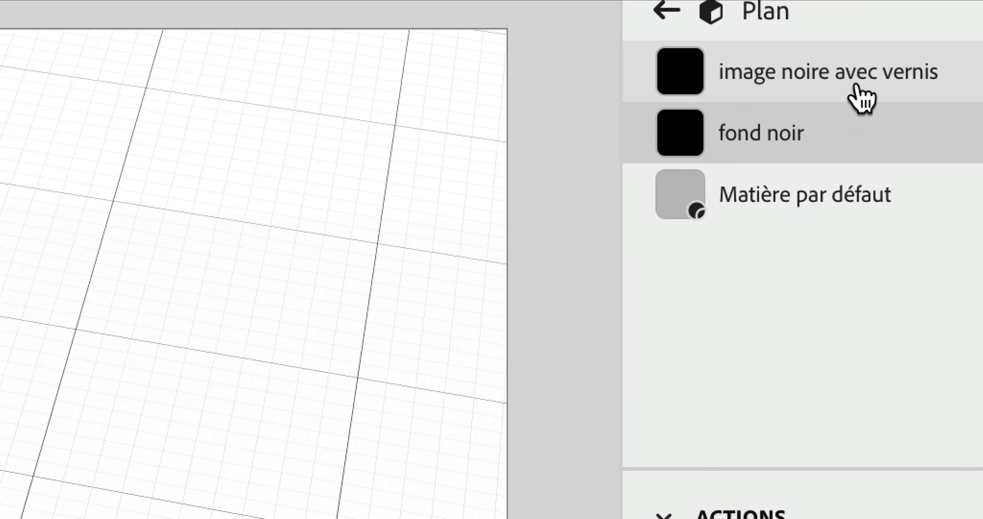
click(857, 85)
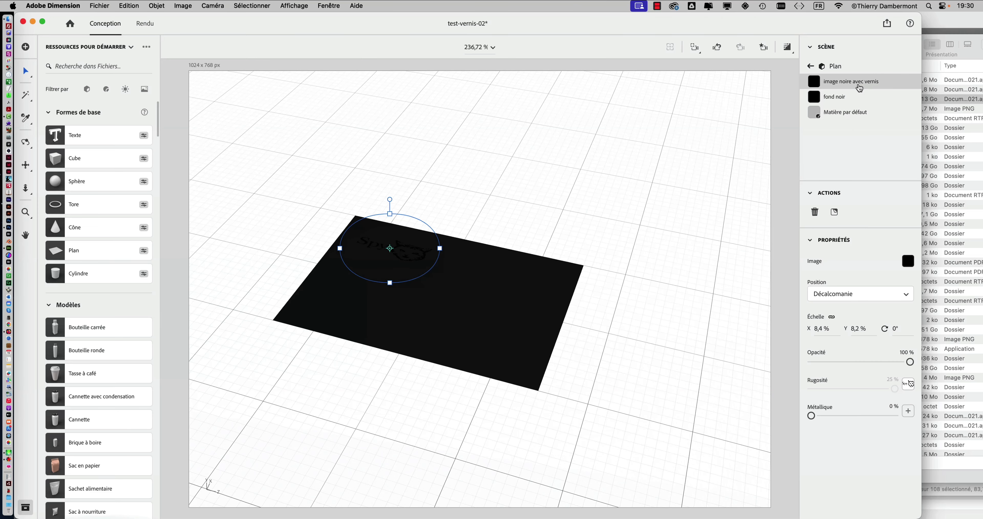
drag(512, 220, 418, 306)
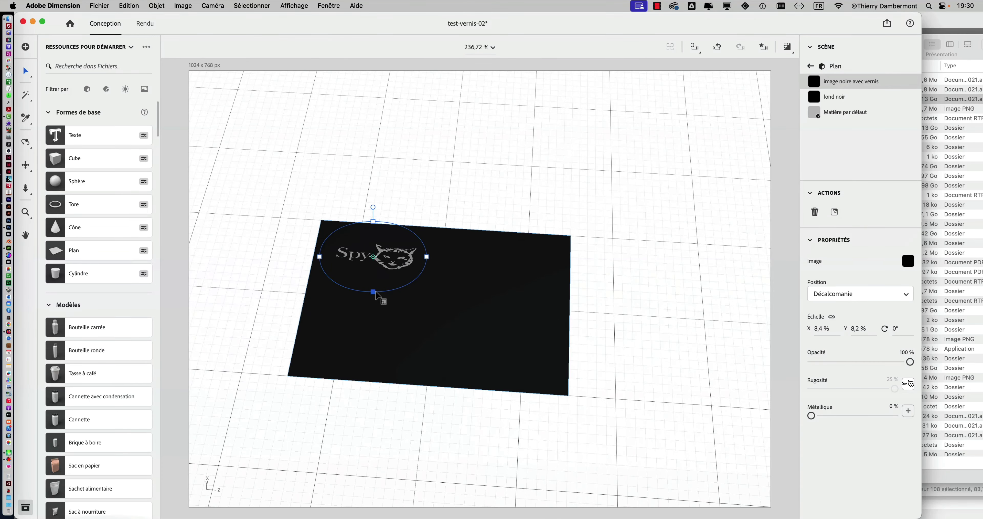
mouse_move(361, 272)
mouse_down()
mouse_move(474, 267)
mouse_move(518, 187)
mouse_move(512, 173)
mouse_move(431, 343)
mouse_up()
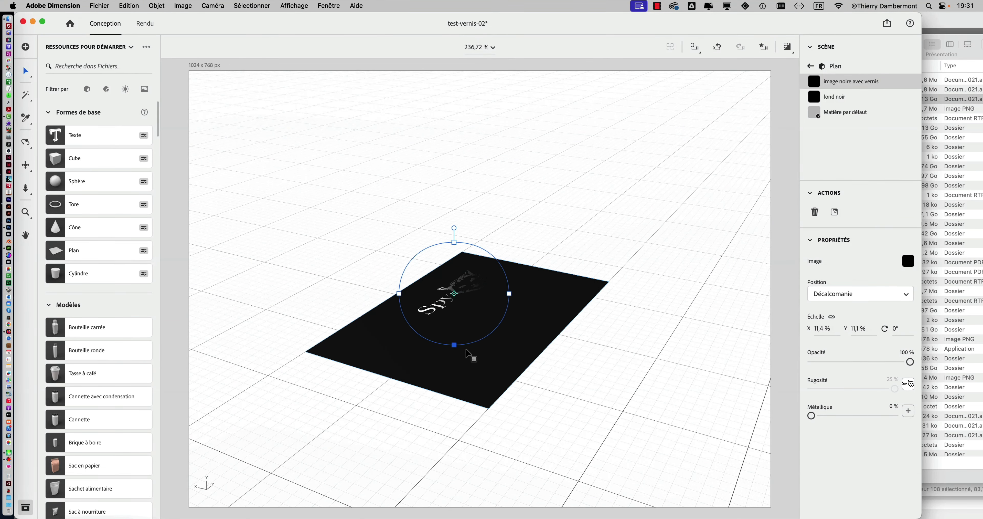
mouse_move(466, 351)
mouse_down()
mouse_move(529, 398)
mouse_move(568, 292)
mouse_up()
mouse_move(493, 290)
mouse_down()
mouse_move(509, 318)
mouse_move(518, 309)
mouse_up()
mouse_move(598, 324)
mouse_down()
mouse_move(577, 323)
mouse_move(572, 346)
mouse_move(421, 401)
mouse_move(487, 426)
mouse_move(466, 372)
mouse_up()
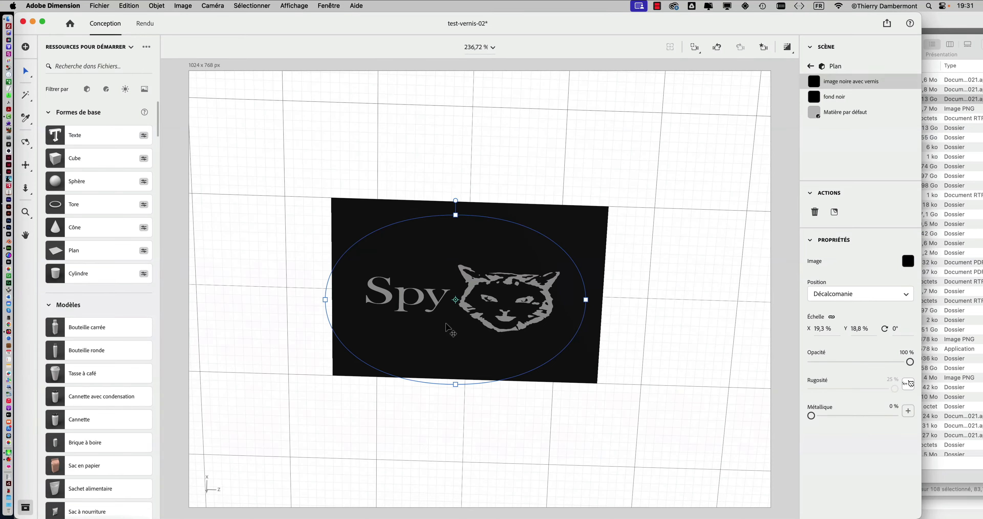
scroll(447, 327, up, 2)
scroll(448, 327, up, 2)
scroll(447, 327, up, 1)
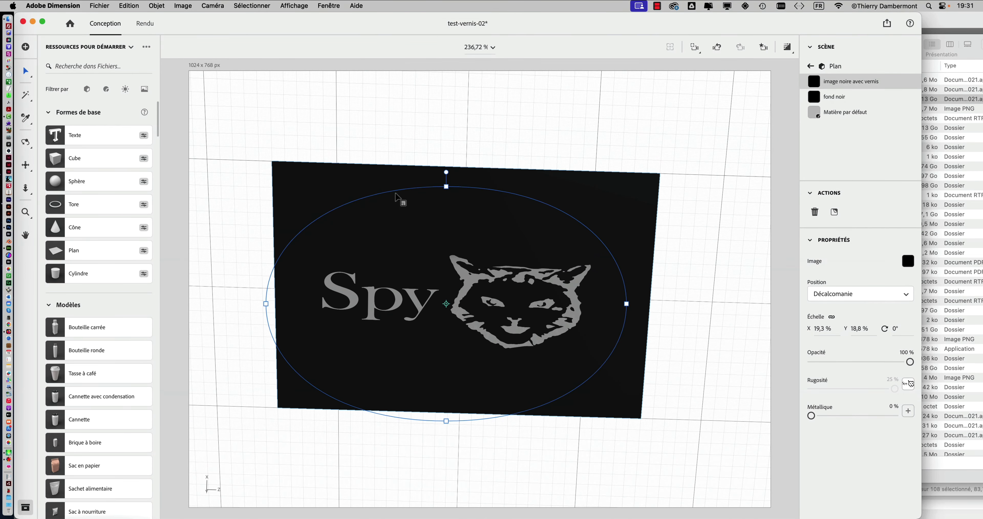
key(super+Tab)
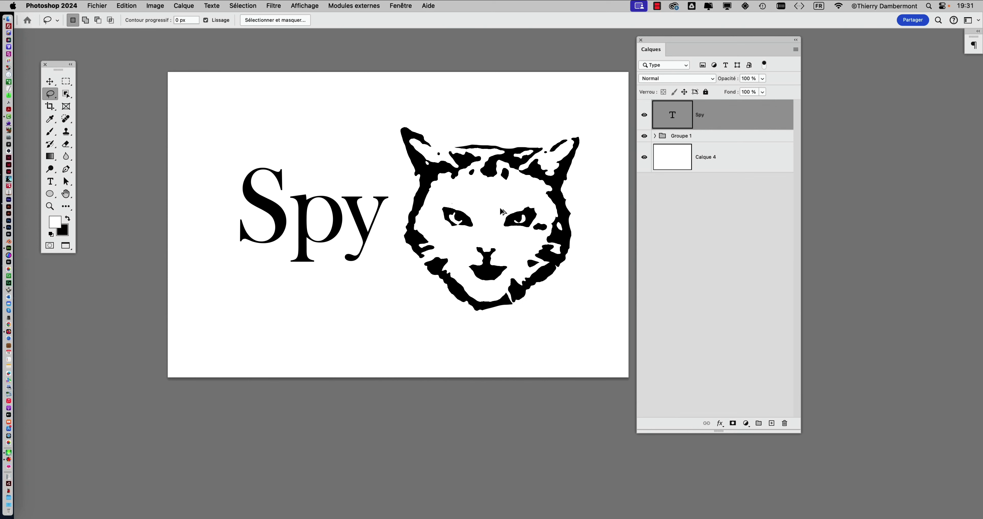
key(super+Tab)
key(super+Tab)
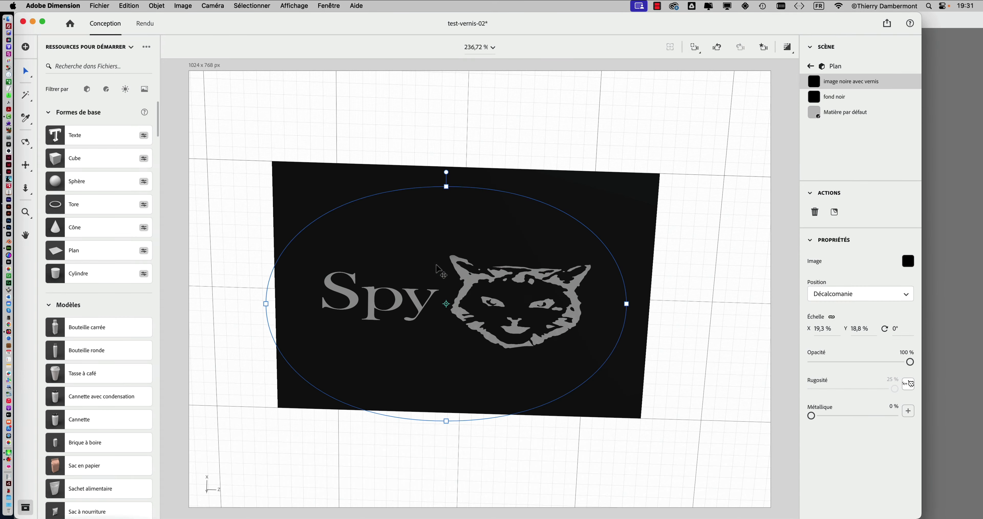
Stretch the Spy cat decal to 19.3 % by 28.5 % and nudge it up and right
drag(500, 285, 442, 208)
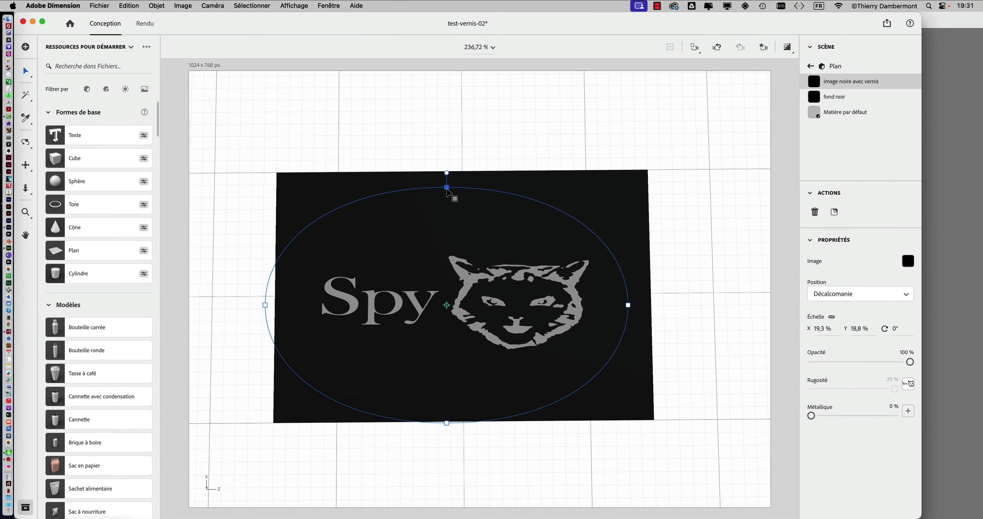
drag(447, 188, 438, 134)
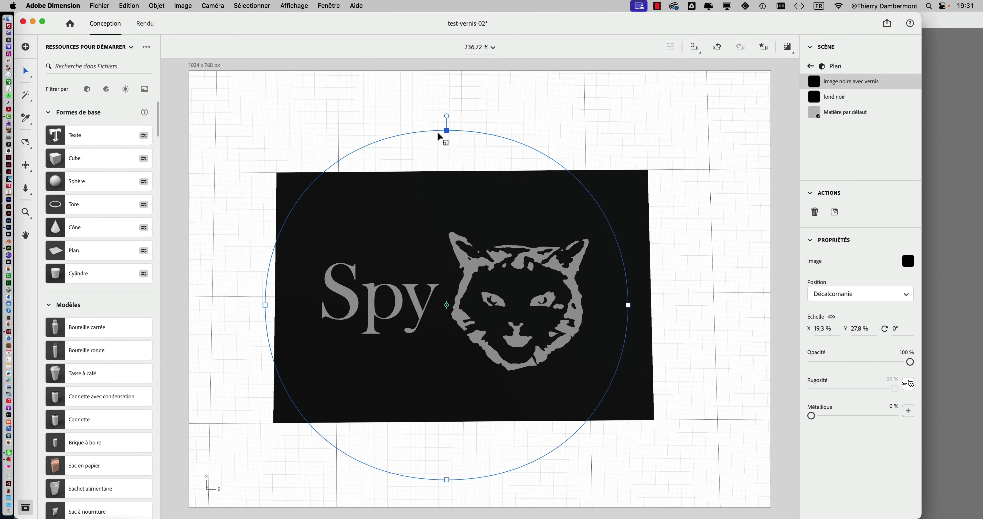
drag(438, 133, 452, 125)
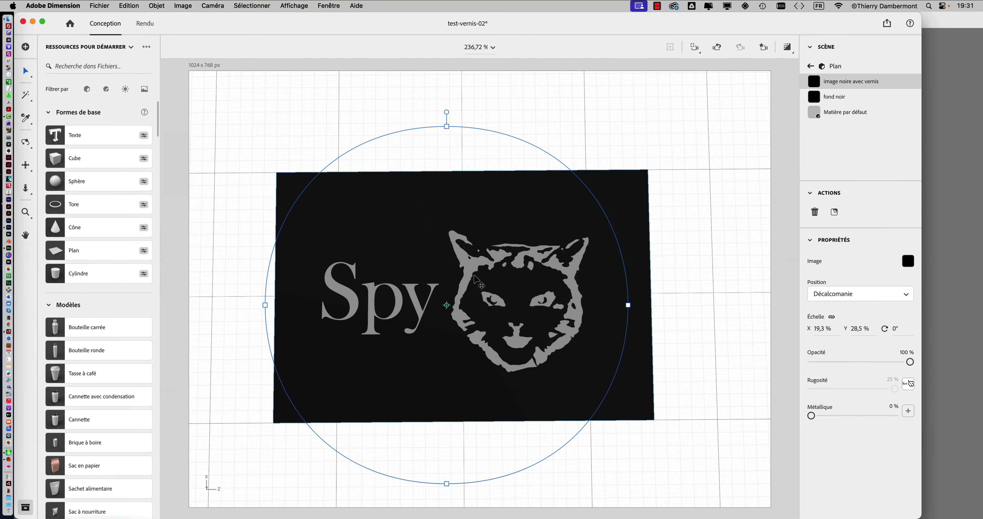
drag(496, 270, 484, 268)
mouse_move(618, 342)
mouse_down()
mouse_move(466, 325)
mouse_move(442, 389)
mouse_move(396, 324)
mouse_move(533, 404)
mouse_move(573, 399)
mouse_move(529, 368)
mouse_move(564, 252)
mouse_move(614, 220)
mouse_up()
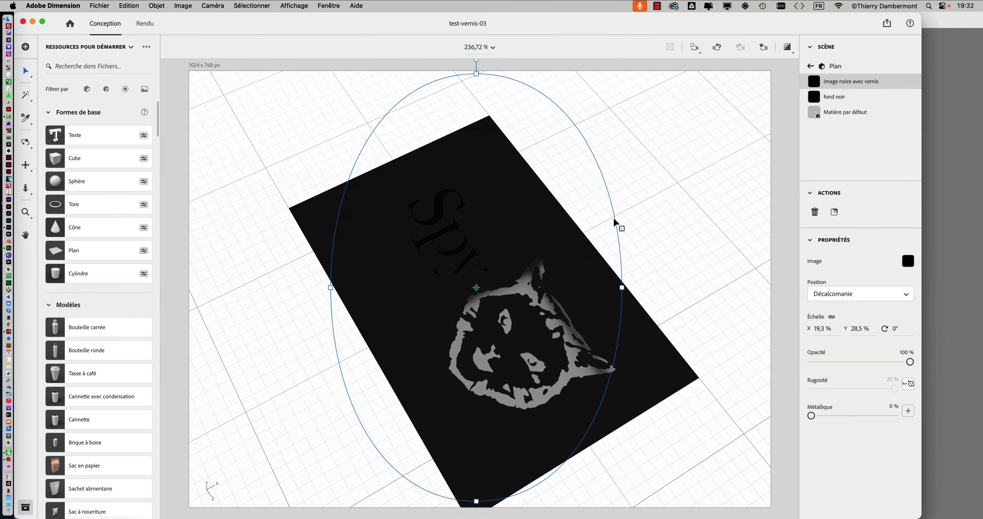
Select the plane and rotate it 90° around Z so it stands upright
click(658, 177)
click(550, 221)
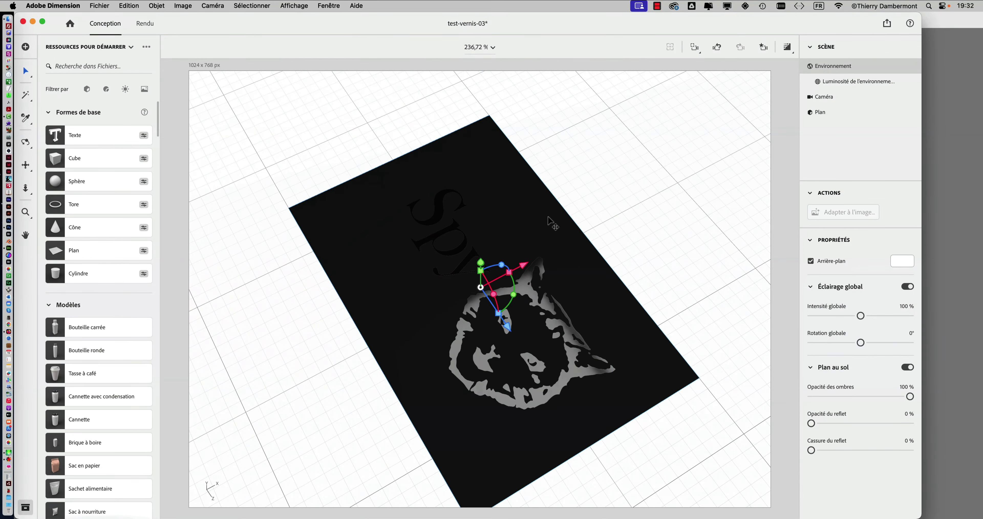
drag(619, 202, 565, 137)
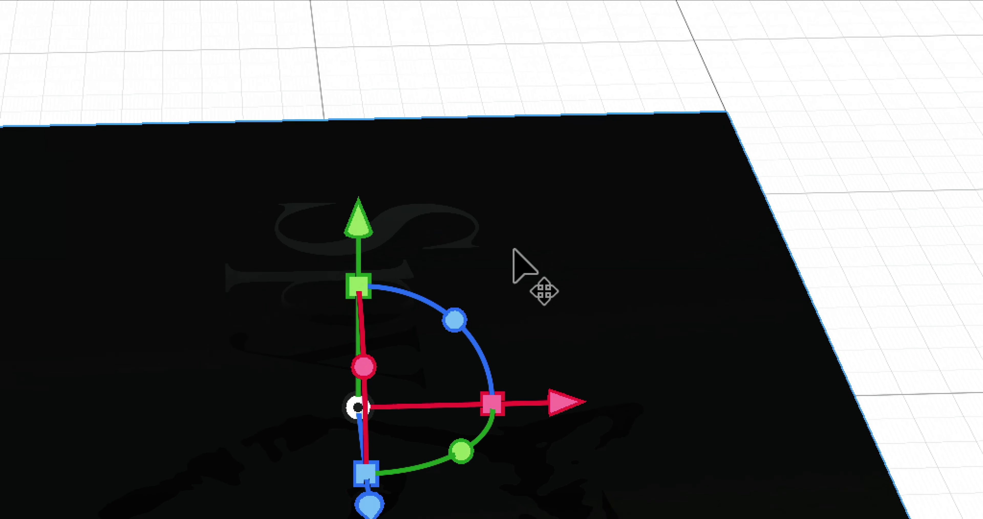
drag(499, 260, 430, 259)
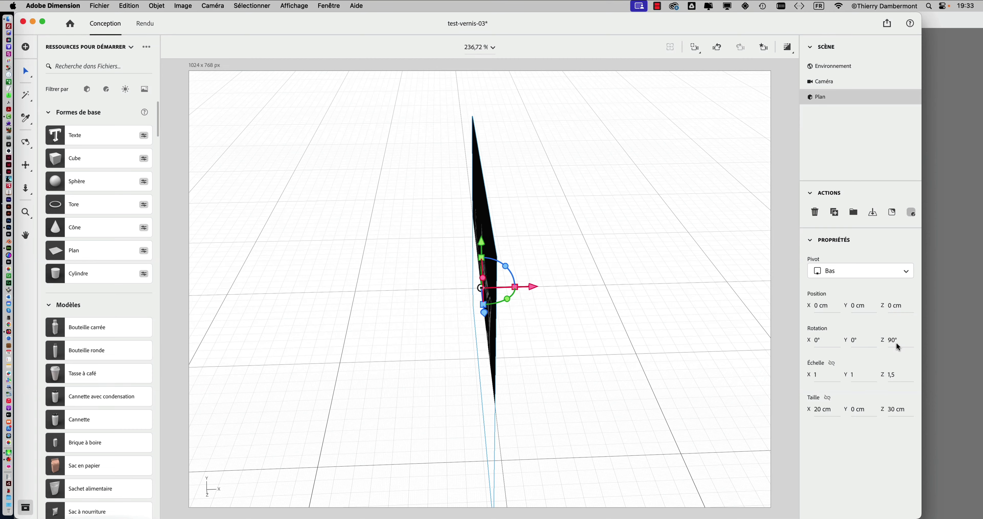
Raise the upright plane along the green Y arrow to Position Y 10 cm
drag(576, 394, 755, 325)
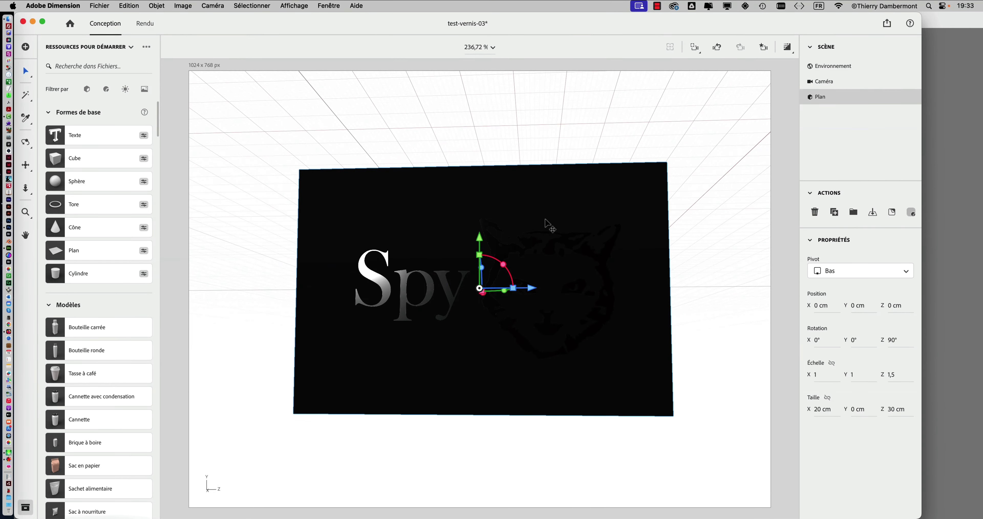
drag(545, 221, 504, 273)
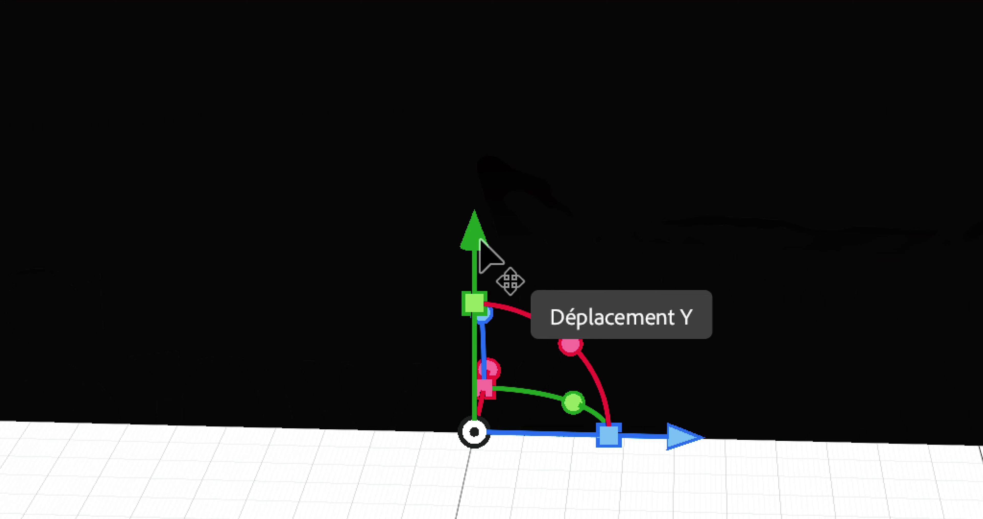
drag(483, 244, 481, 240)
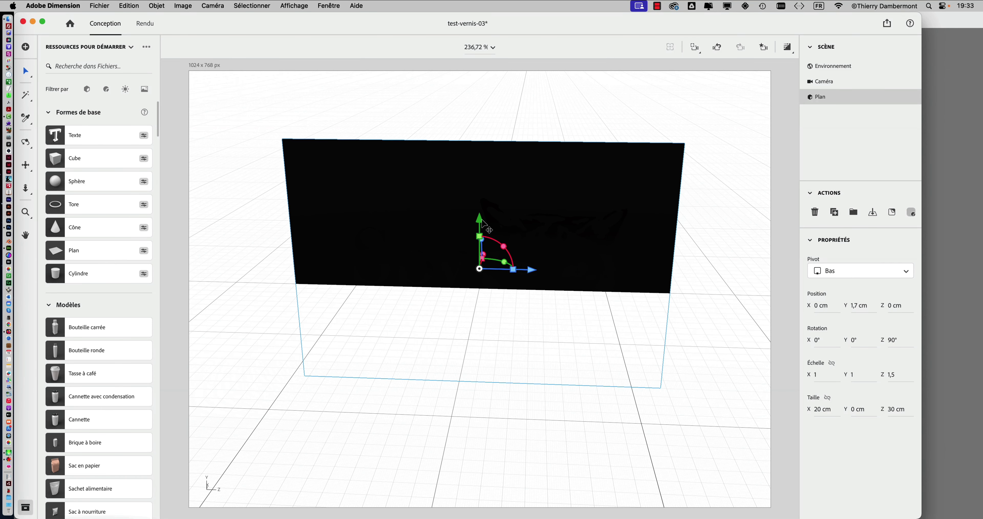
drag(482, 222, 463, 111)
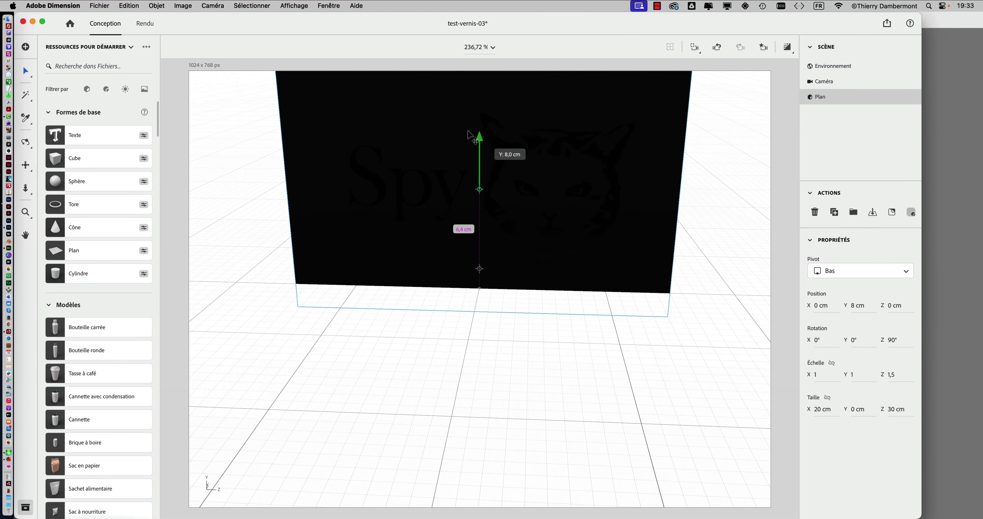
mouse_move(610, 227)
mouse_down()
mouse_move(619, 199)
mouse_move(546, 152)
mouse_move(594, 154)
mouse_move(476, 223)
mouse_move(509, 226)
mouse_move(606, 202)
mouse_move(499, 229)
mouse_move(543, 197)
mouse_move(458, 206)
mouse_move(497, 180)
mouse_move(508, 184)
mouse_move(426, 237)
mouse_move(566, 250)
mouse_move(519, 167)
mouse_move(516, 220)
mouse_move(530, 217)
mouse_up()
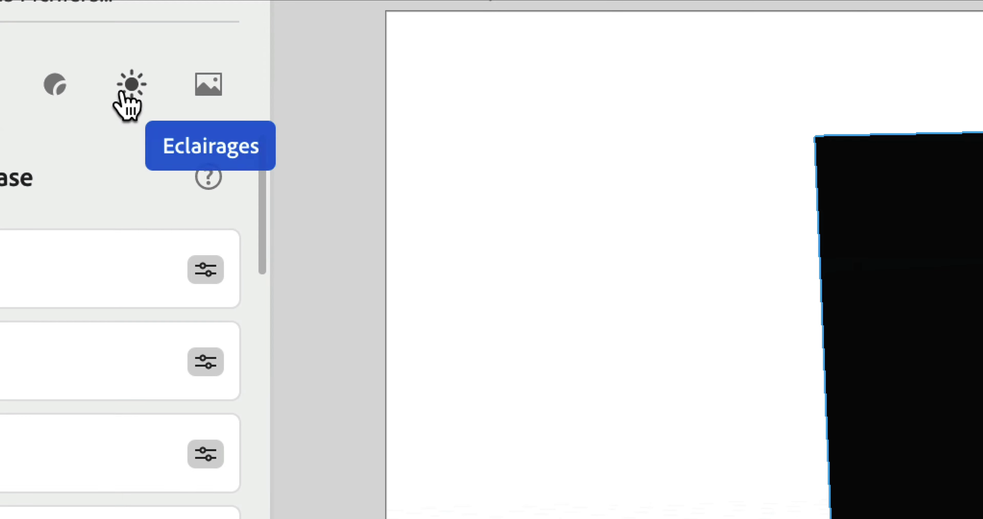
Add the Éclairage à 3 points lighting preset to the scene
click(125, 91)
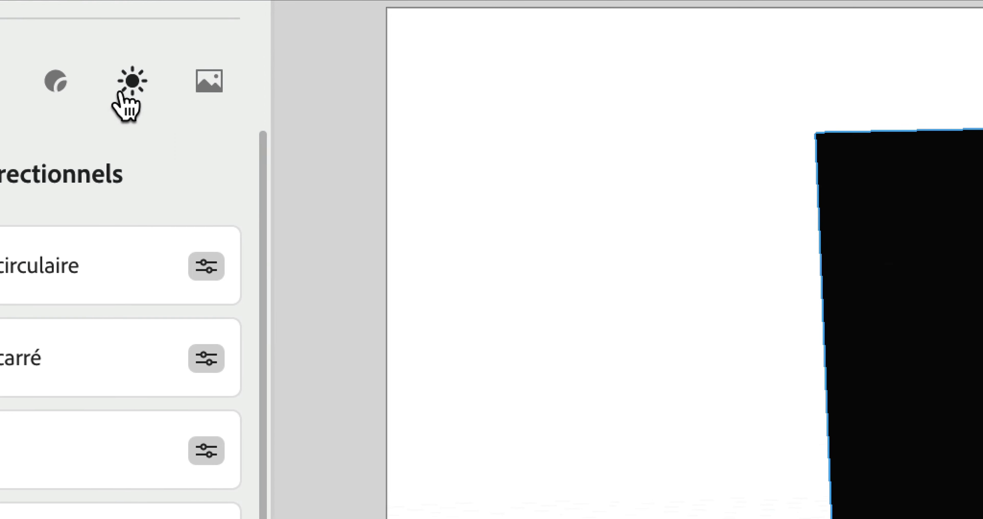
scroll(86, 193, down, 5)
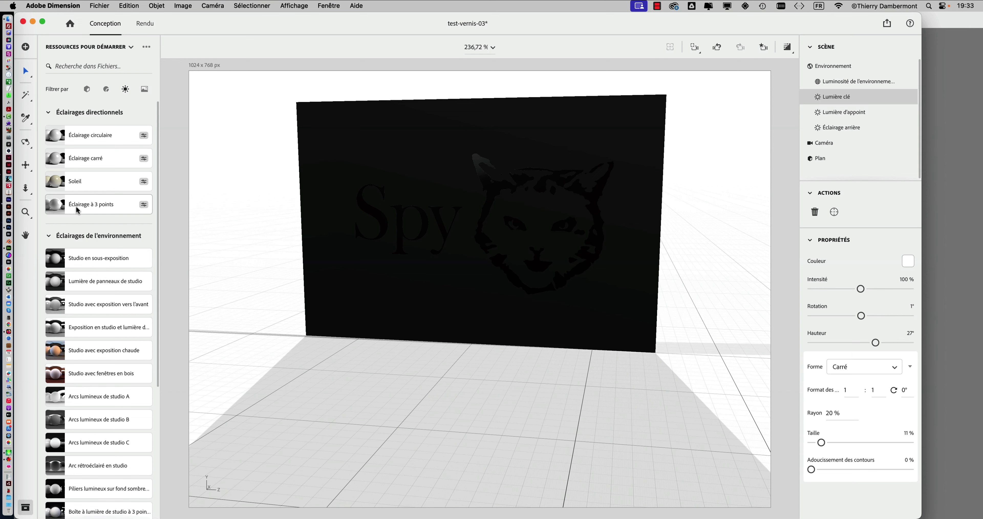
mouse_move(76, 206)
mouse_down()
mouse_move(359, 246)
mouse_move(355, 279)
mouse_up()
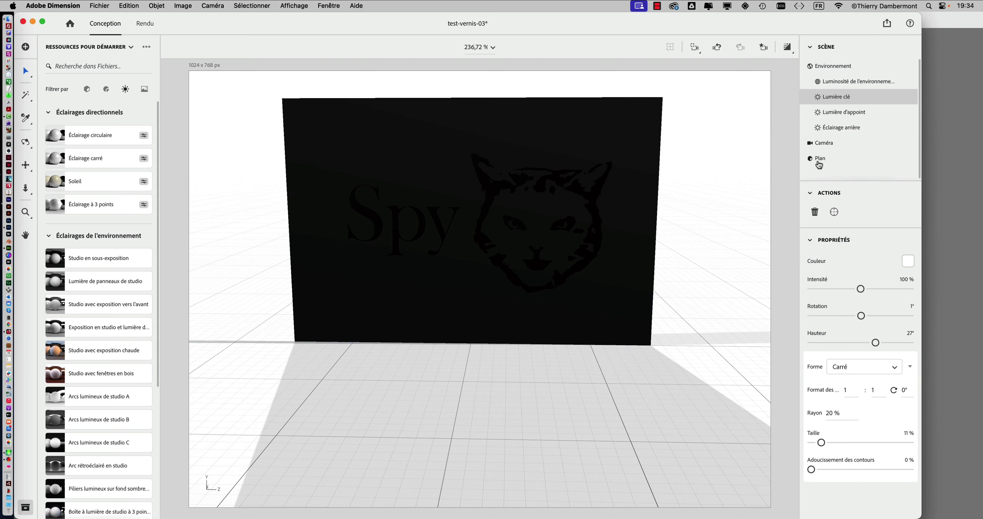
mouse_move(844, 111)
mouse_move(544, 263)
mouse_down()
mouse_move(401, 284)
mouse_move(584, 304)
mouse_move(487, 305)
mouse_move(591, 274)
mouse_move(567, 272)
mouse_move(535, 338)
mouse_up()
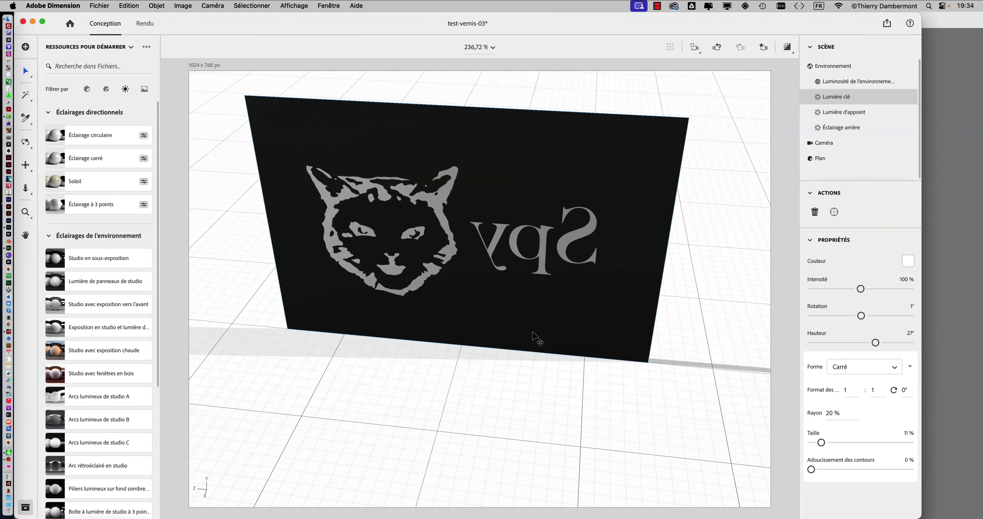
Select the plane and set its Rotation Y to -180° so the Spy cat faces front
click(496, 214)
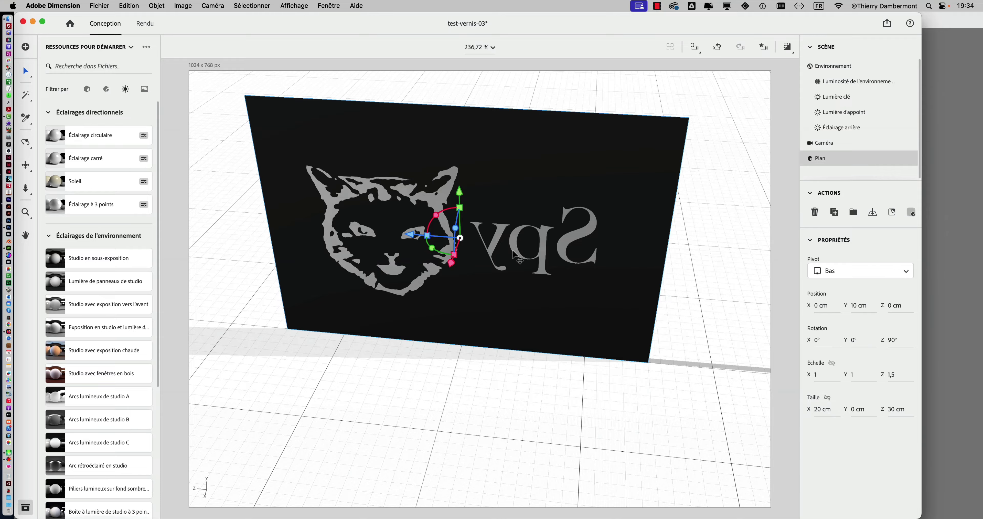
mouse_move(513, 252)
mouse_down()
mouse_move(630, 266)
mouse_move(463, 281)
mouse_up()
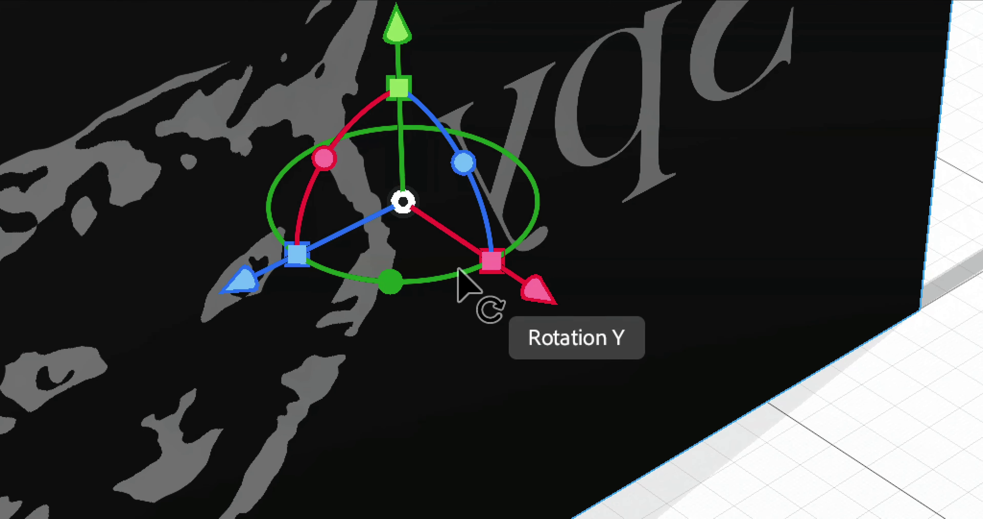
mouse_move(458, 267)
mouse_down()
mouse_move(393, 263)
mouse_move(372, 236)
mouse_up()
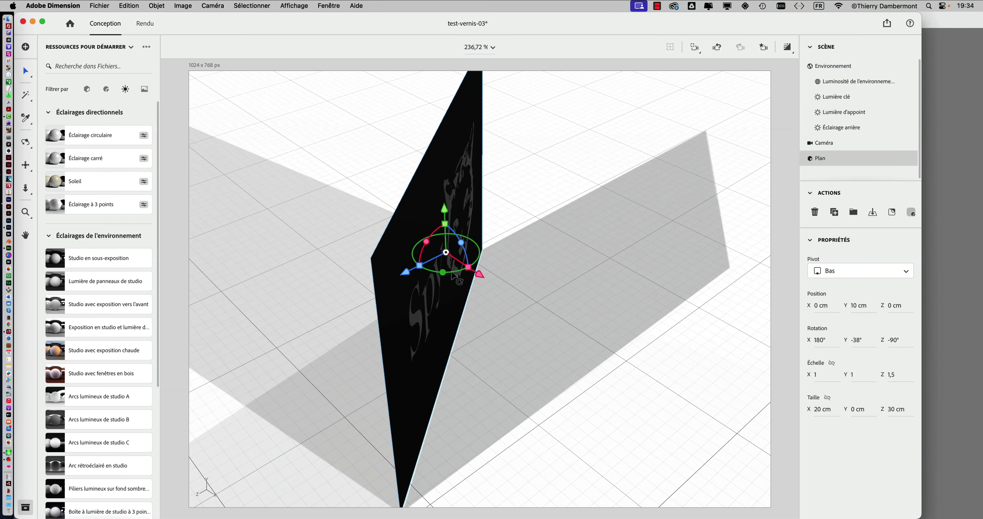
drag(450, 273, 432, 270)
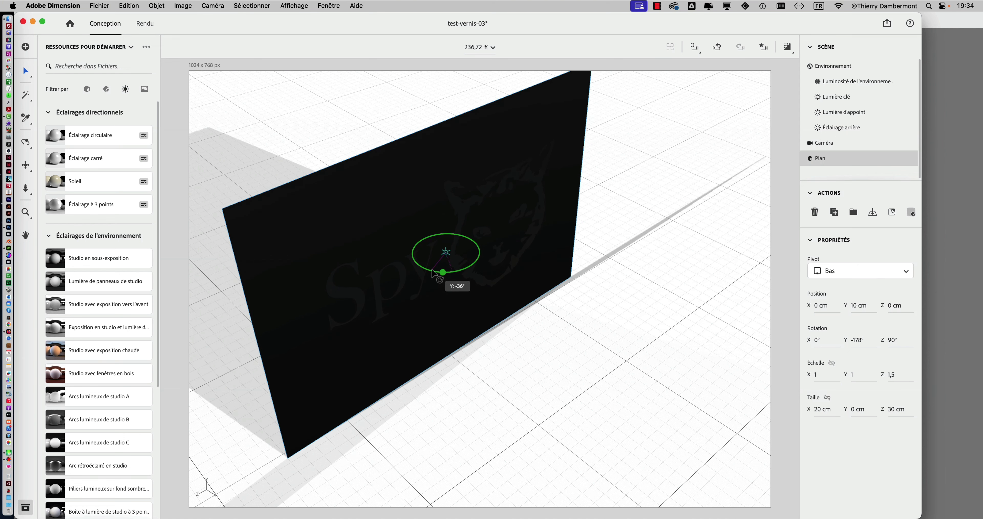
drag(433, 270, 435, 274)
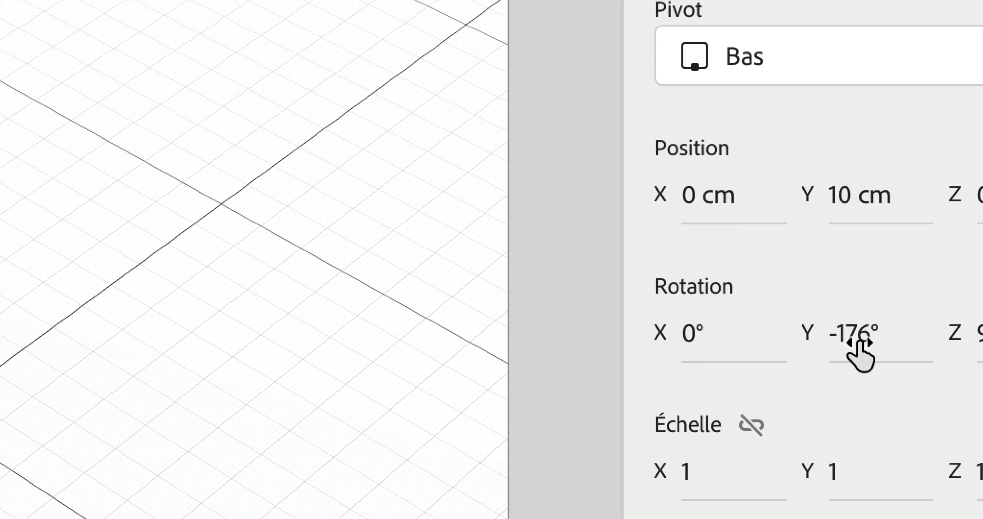
click(860, 344)
text(-)
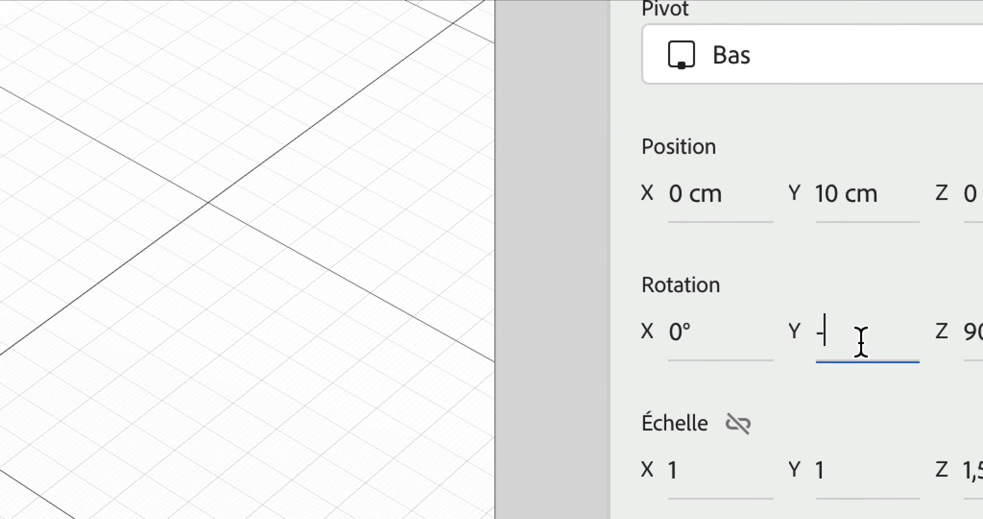
text(180)
key(Tab)
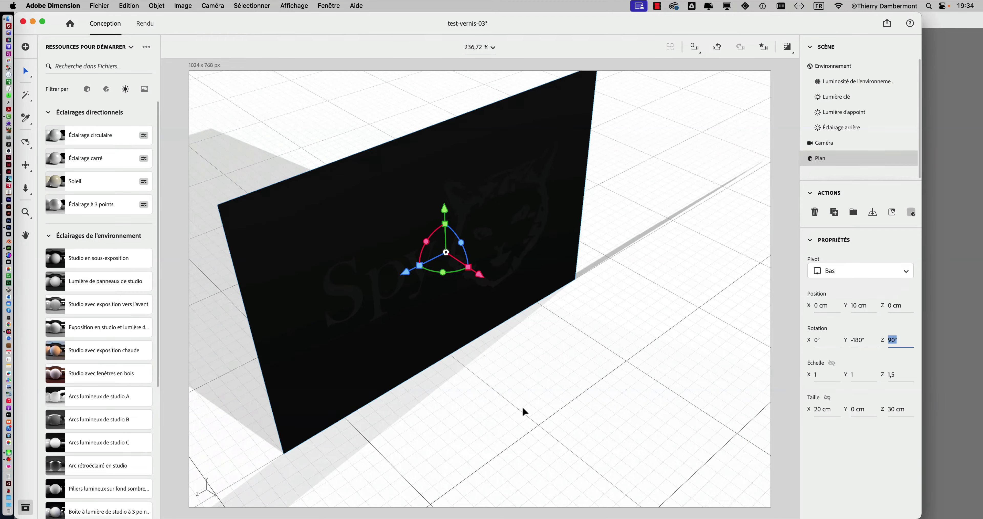
mouse_move(598, 330)
mouse_down()
mouse_move(382, 370)
mouse_move(378, 353)
mouse_up()
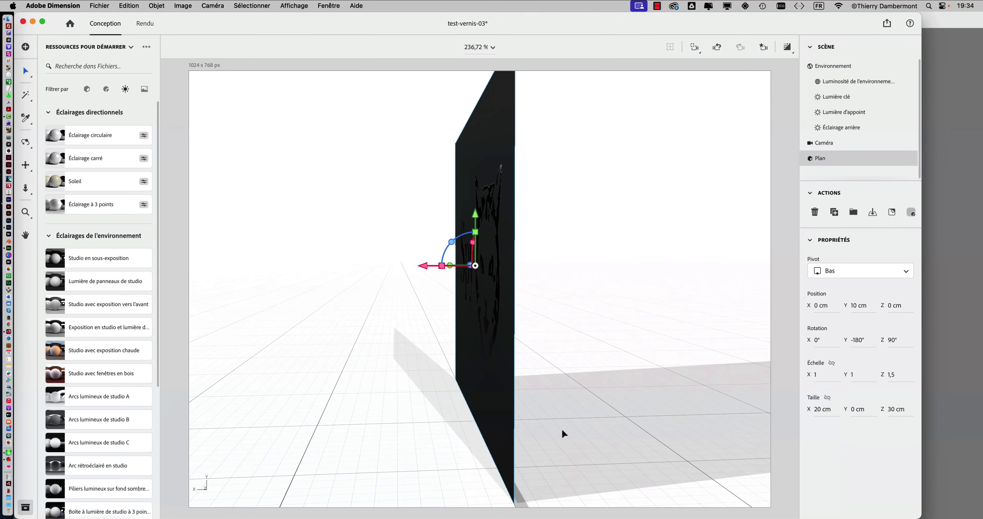
mouse_move(564, 434)
mouse_down()
mouse_move(502, 339)
mouse_move(400, 361)
mouse_move(460, 340)
mouse_move(399, 335)
mouse_move(382, 361)
mouse_move(428, 391)
mouse_move(468, 410)
mouse_move(455, 401)
mouse_move(536, 396)
mouse_move(544, 410)
mouse_move(502, 426)
mouse_move(472, 410)
mouse_up()
Save the Spy cat scene as test-vernis-04, then orbit back to a front view of the plane
click(106, 7)
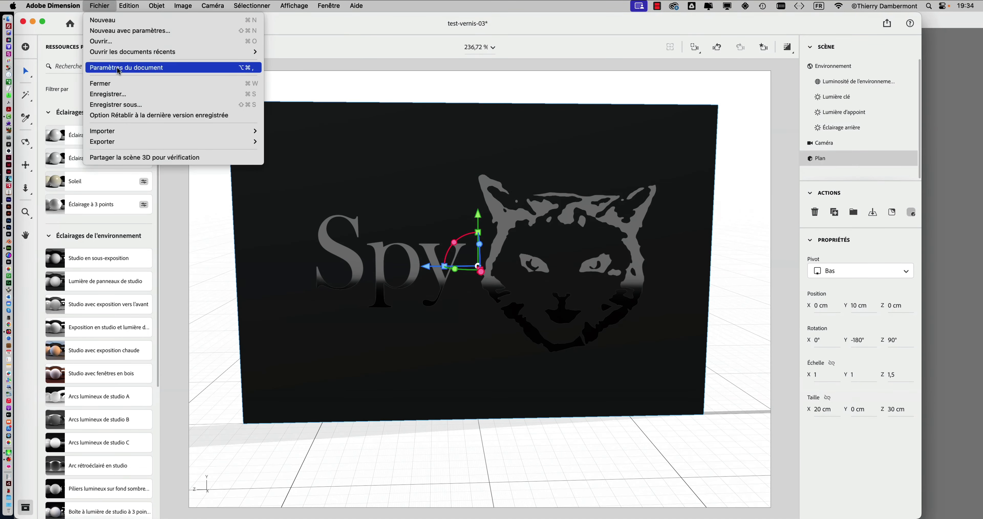
click(132, 101)
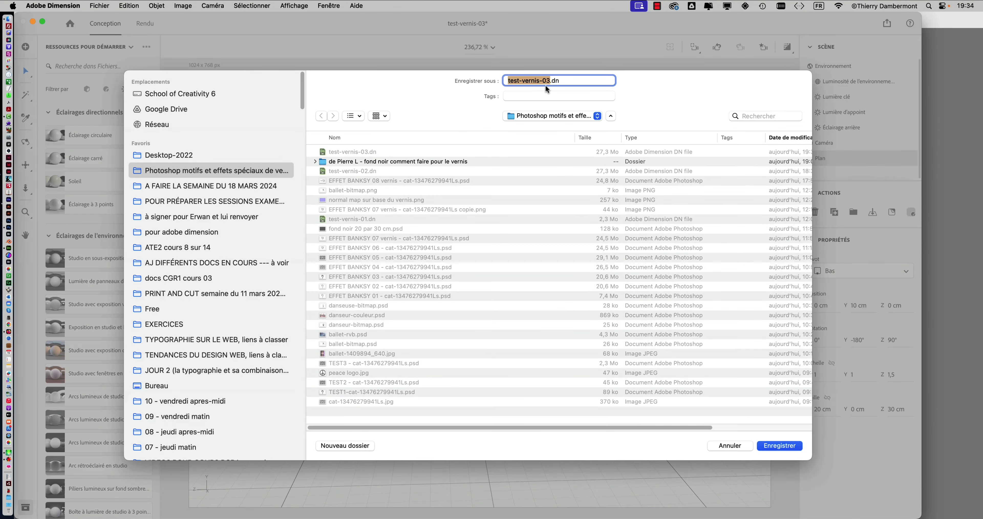
click(549, 81)
drag(550, 81, 546, 81)
text(4)
key(Return)
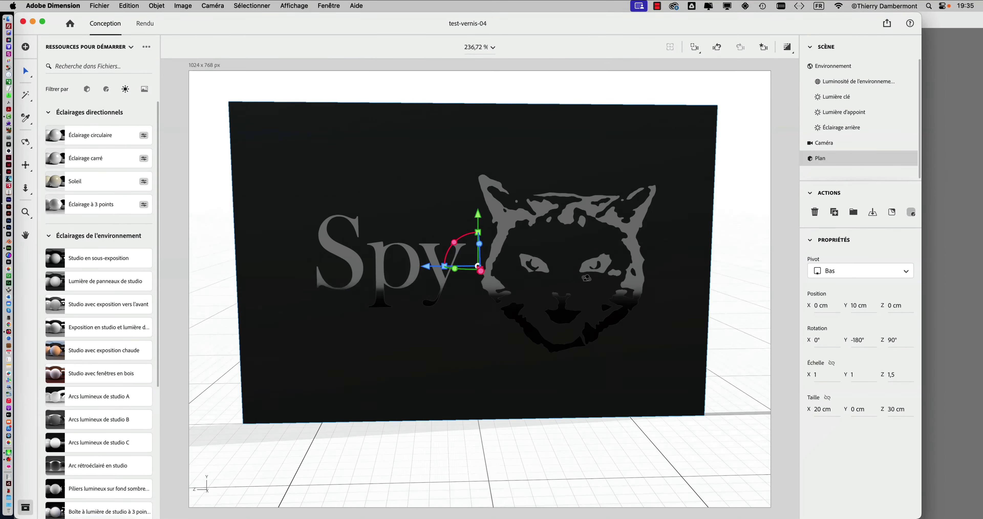
mouse_move(566, 170)
mouse_down()
mouse_move(522, 293)
mouse_move(541, 290)
mouse_move(603, 234)
mouse_move(532, 285)
mouse_move(585, 290)
mouse_move(527, 261)
mouse_move(655, 161)
mouse_up()
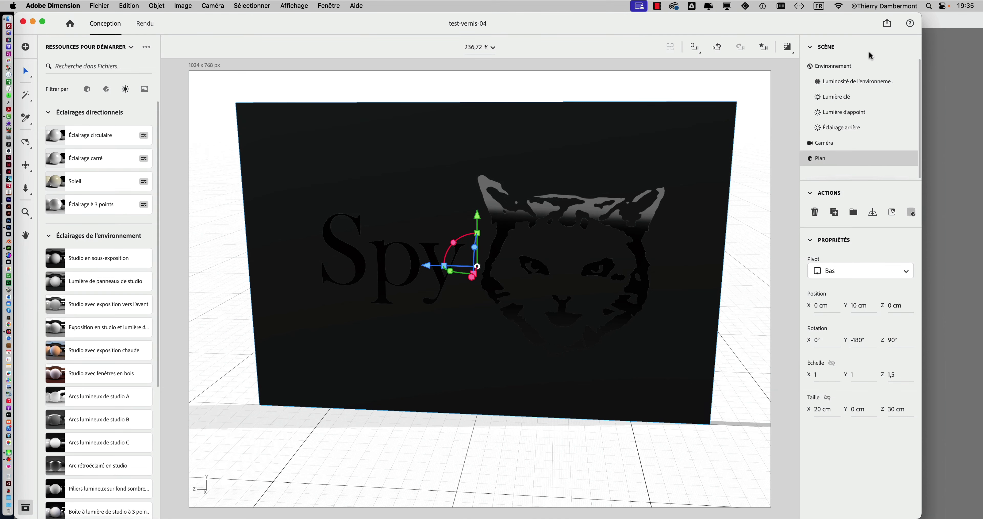
mouse_move(691, 203)
mouse_down()
mouse_move(575, 214)
mouse_move(538, 281)
mouse_move(558, 264)
mouse_up()
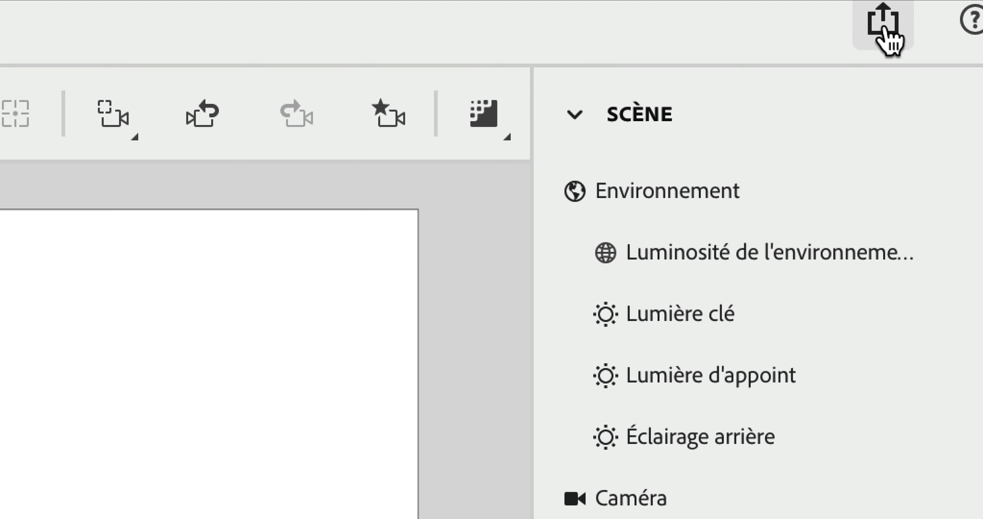
Start publishing a web 3D scene named 'spy cat - version 01 du projet'
click(884, 33)
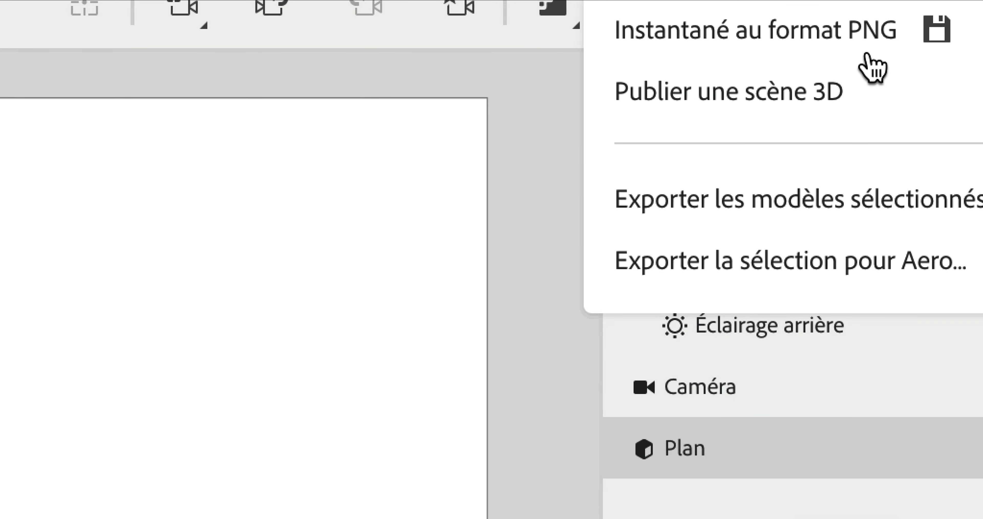
click(859, 63)
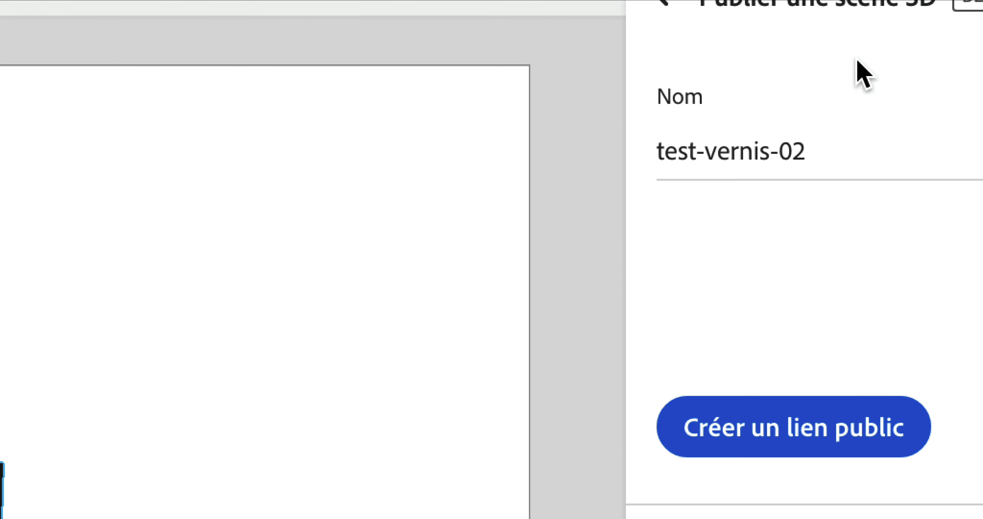
click(855, 75)
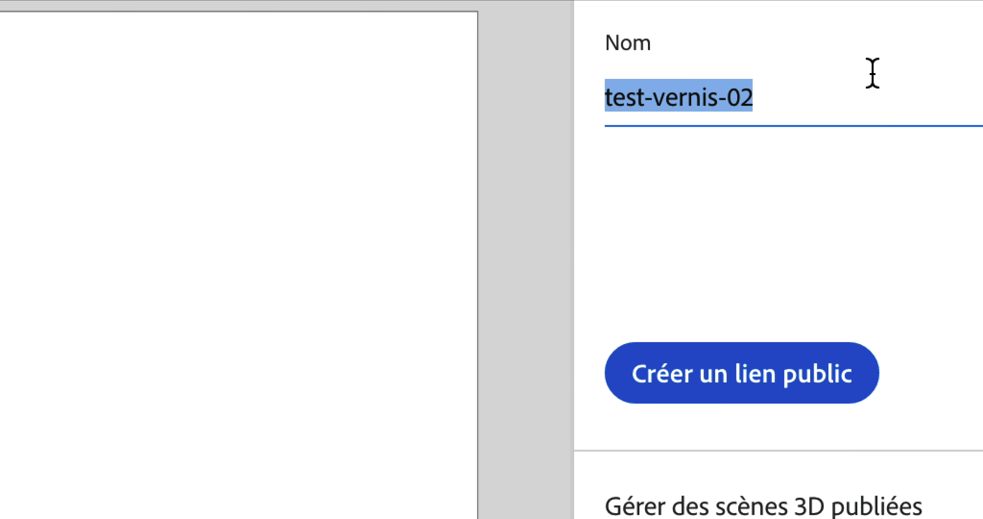
text(spy cat)
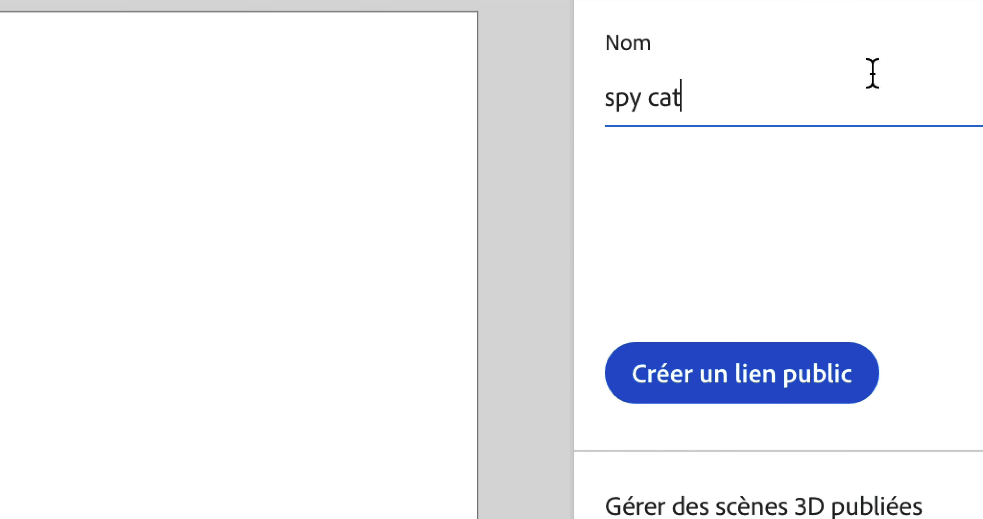
text( - ver)
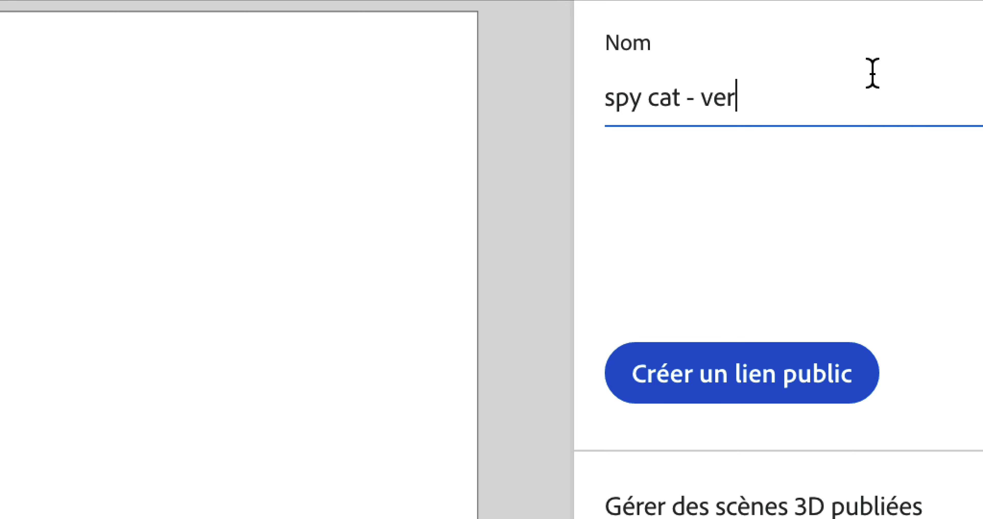
text(sion )
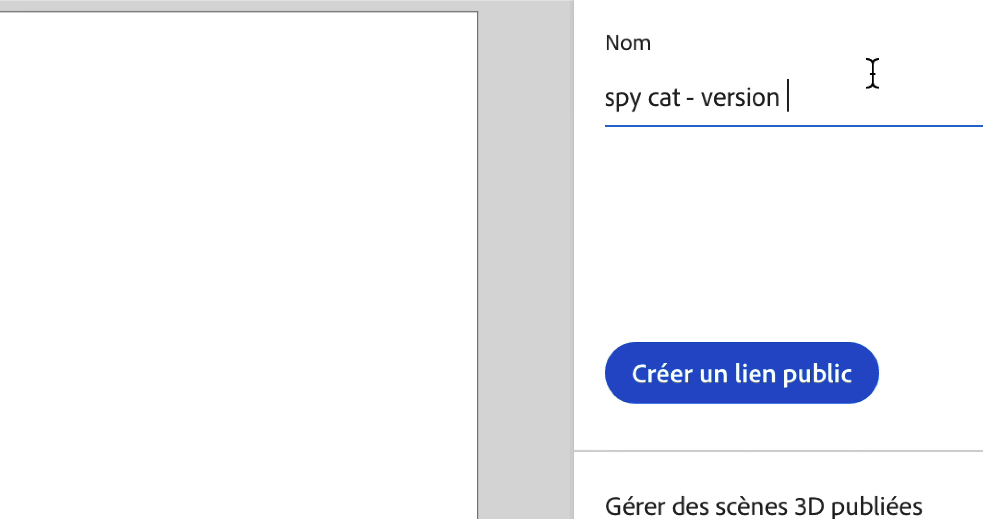
text(01 du projet)
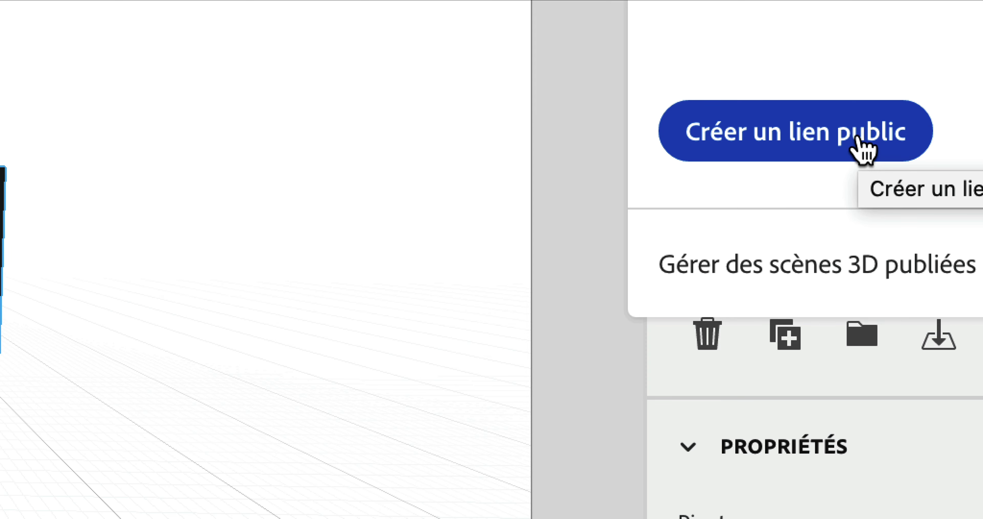
Create a public link for the published scene, copy it, and go to Firefox
click(858, 140)
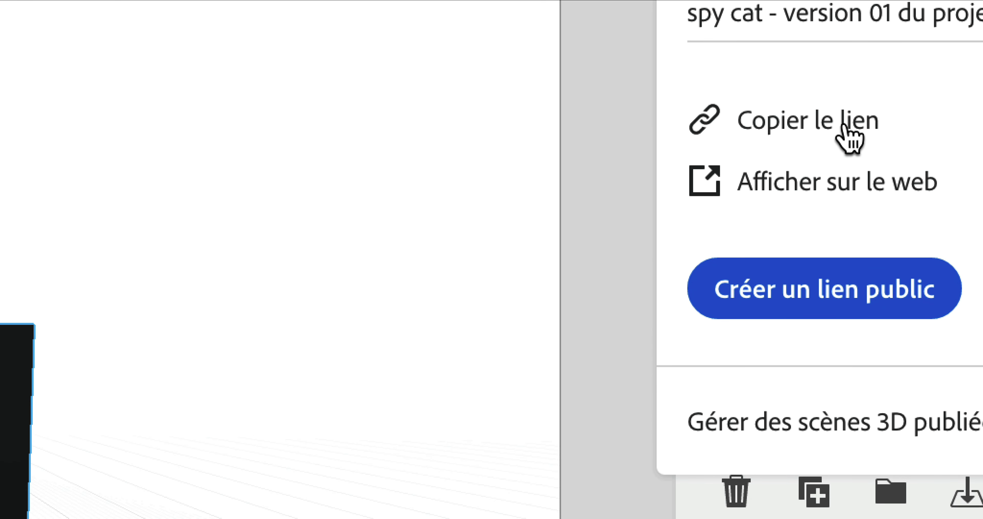
click(844, 124)
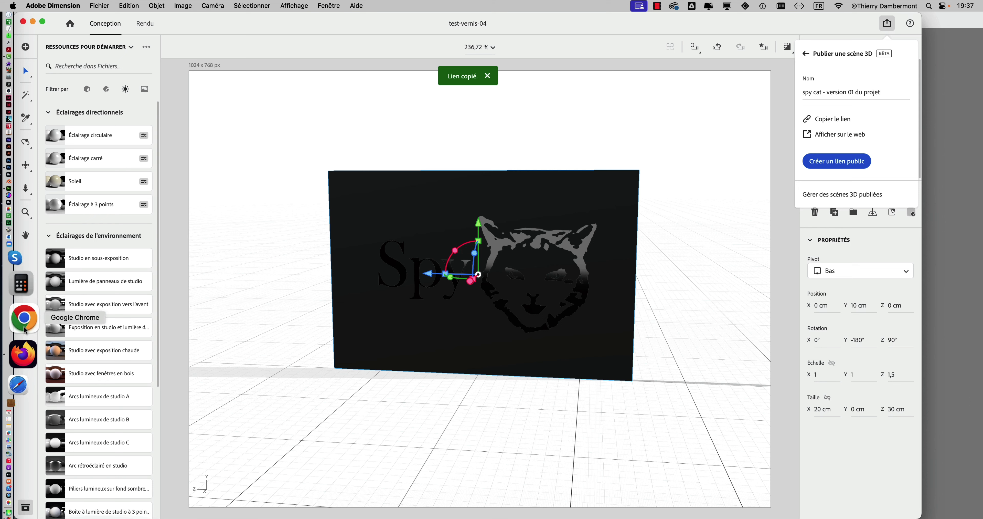
click(25, 341)
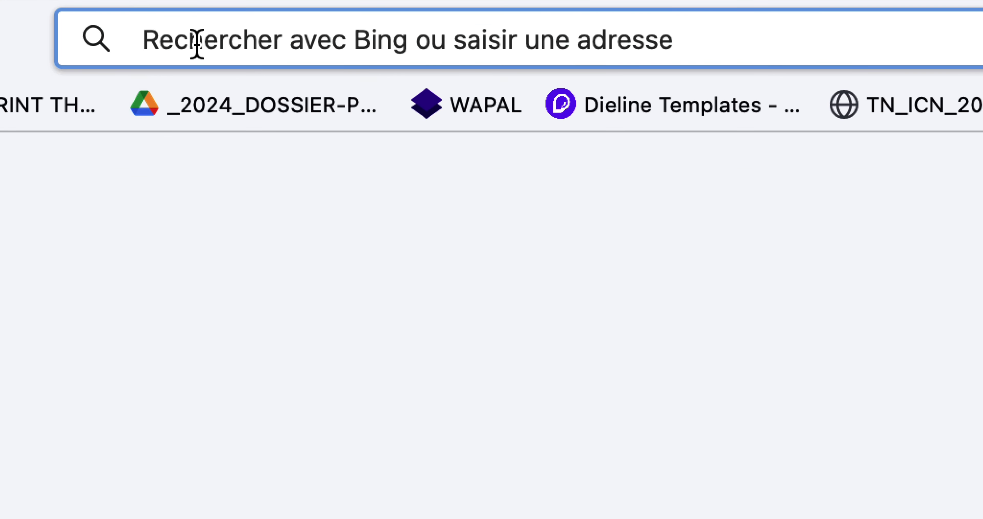
Paste the copied short link into Firefox's address bar, check it, and load the scene
text(https://adobe.ly/3TnEYMC)
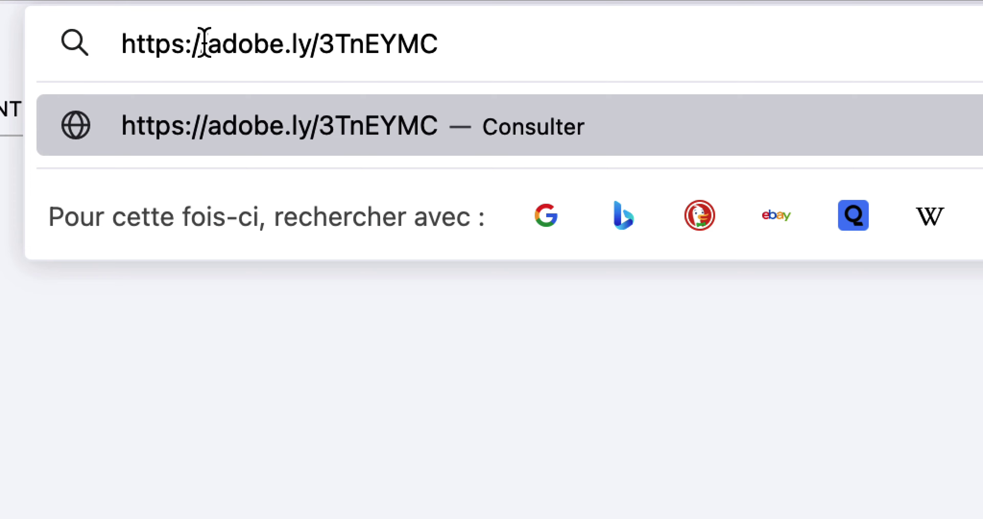
drag(204, 42, 121, 43)
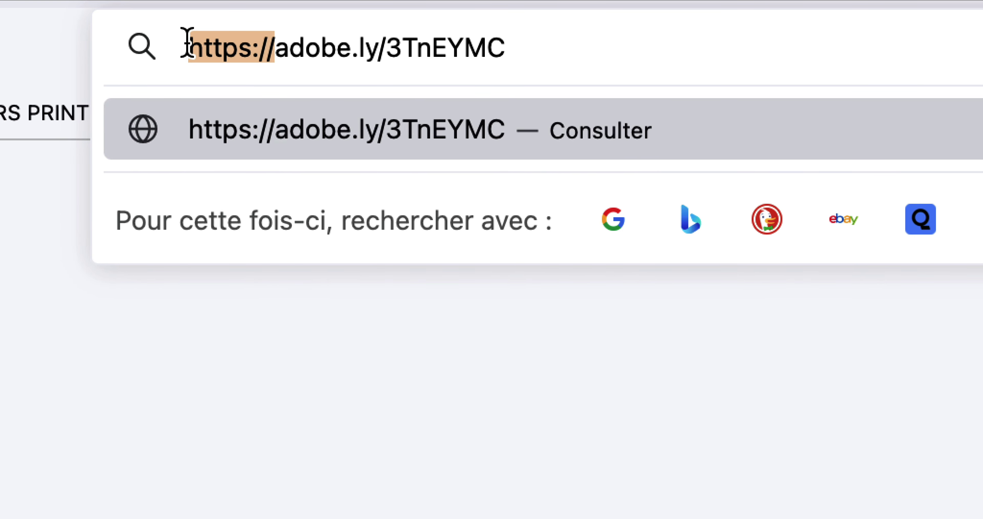
click(202, 43)
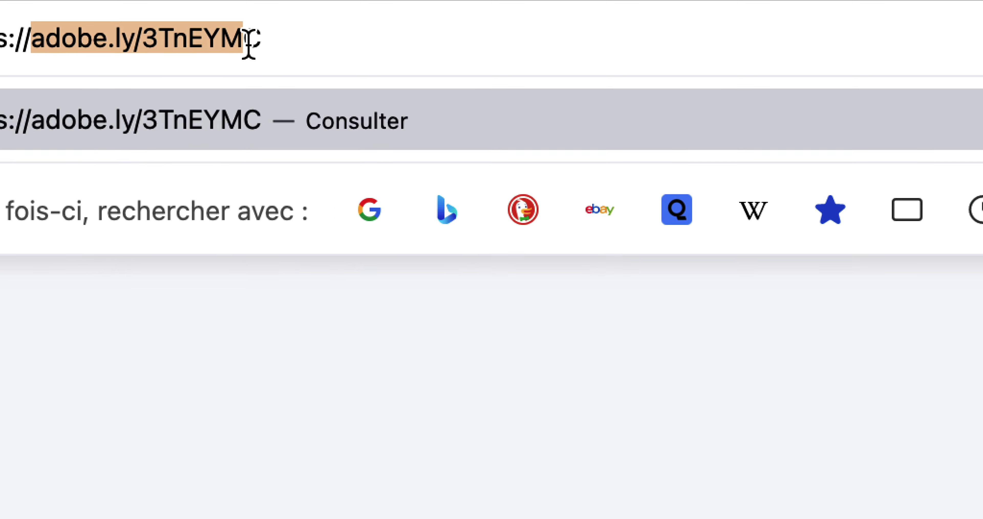
drag(205, 42, 431, 42)
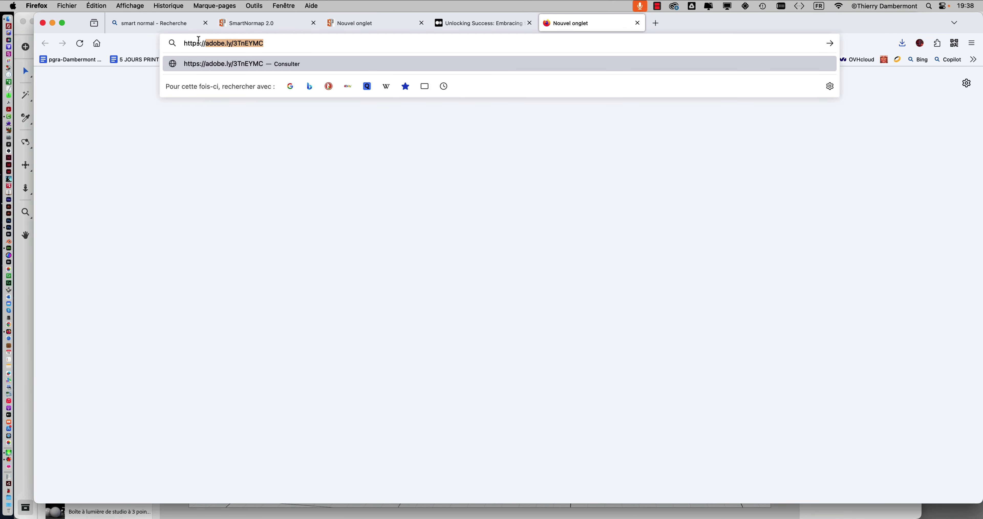
key(Return)
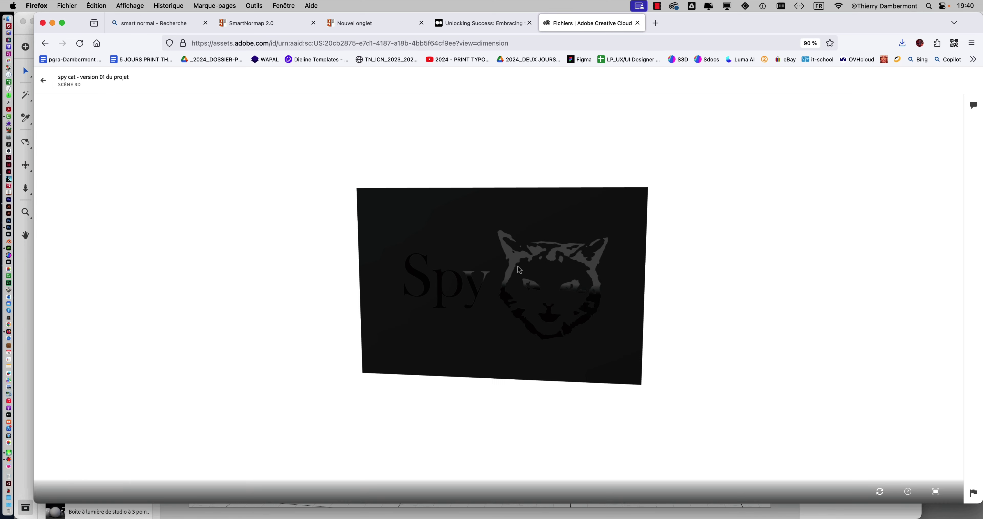
Orbit and zoom the published plane in perspective to inspect the Spy cat logo front
mouse_move(383, 189)
mouse_down()
mouse_move(588, 216)
mouse_move(478, 310)
mouse_move(552, 278)
mouse_up()
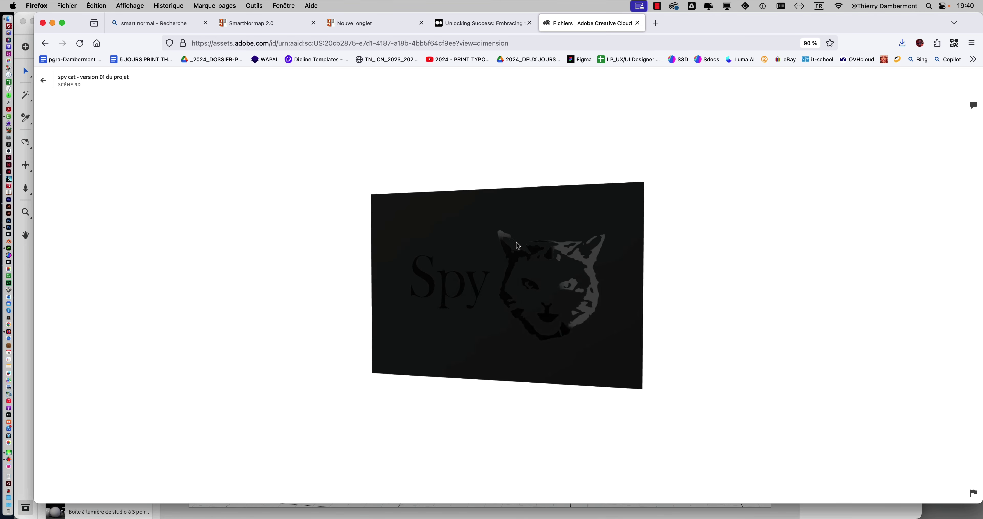
scroll(500, 254, up, 2)
scroll(485, 263, up, 3)
scroll(471, 272, up, 3)
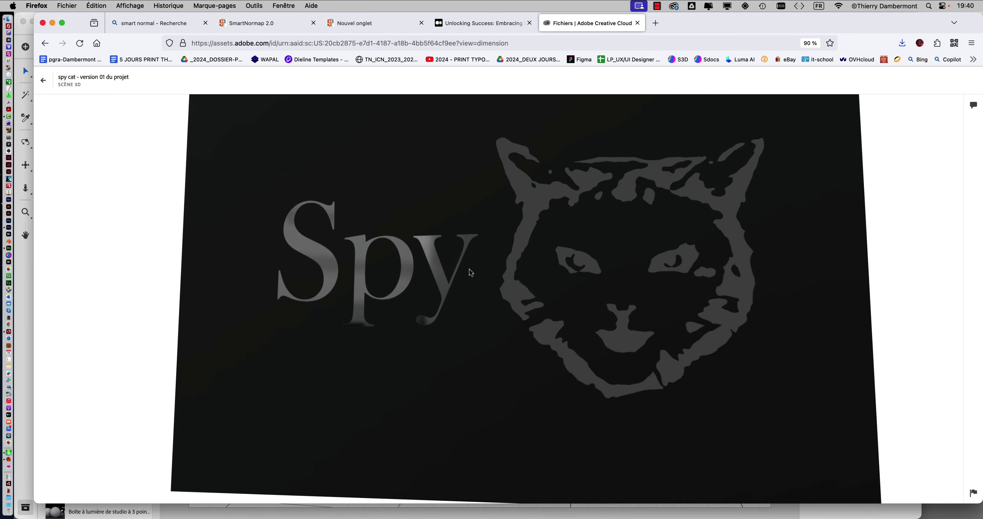
mouse_move(471, 272)
mouse_down()
mouse_move(563, 228)
mouse_move(432, 234)
mouse_move(487, 274)
mouse_up()
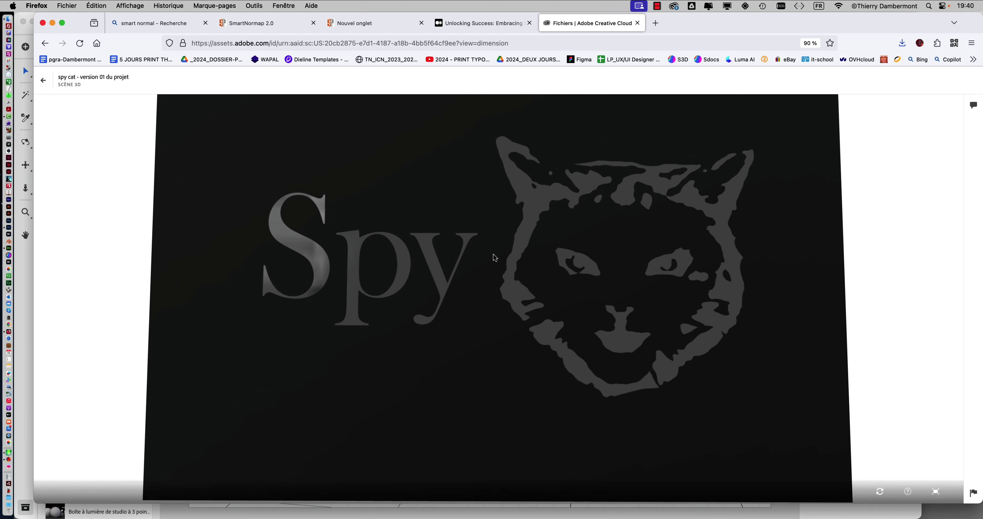
mouse_move(495, 258)
mouse_down()
mouse_move(520, 261)
mouse_move(520, 228)
mouse_up()
scroll(520, 228, down, 5)
scroll(519, 229, down, 2)
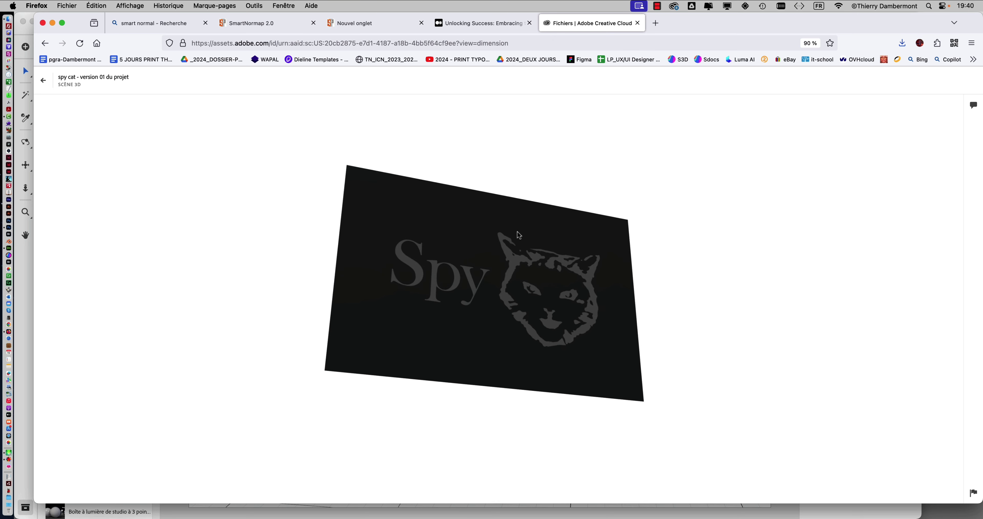
scroll(509, 240, up, 3)
scroll(510, 239, up, 3)
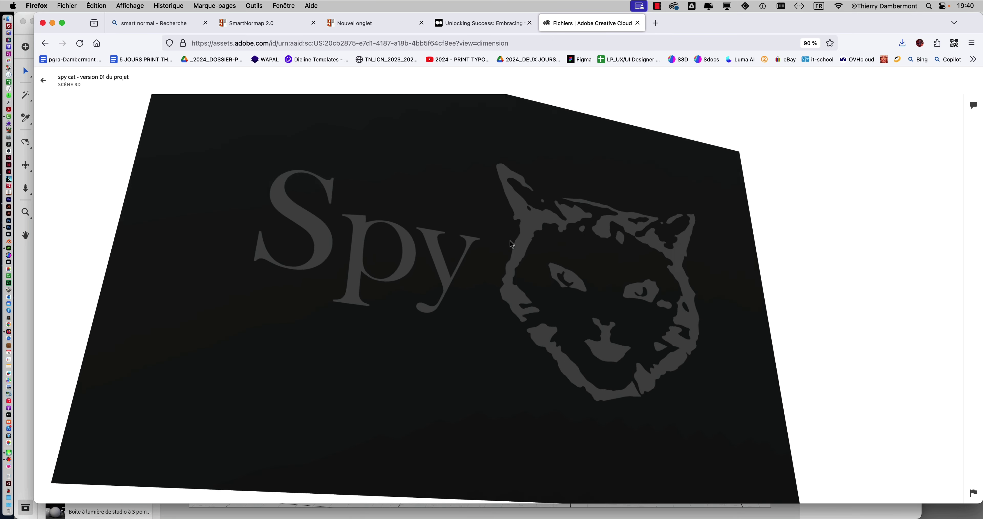
scroll(512, 243, down, 3)
Swing the plane sideways and around to inspect its back side
mouse_move(511, 243)
mouse_down()
mouse_move(406, 242)
mouse_move(639, 246)
mouse_move(517, 259)
mouse_up()
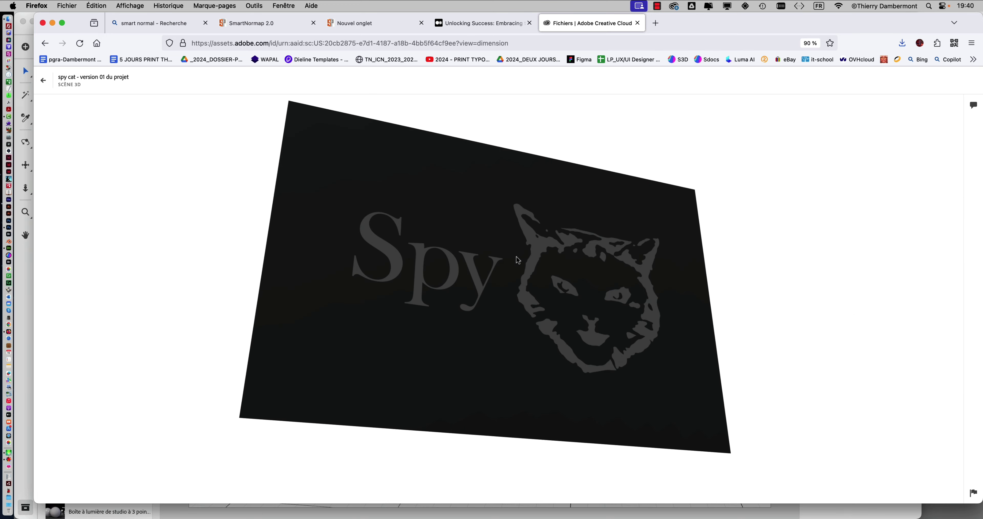
scroll(545, 258, up, 5)
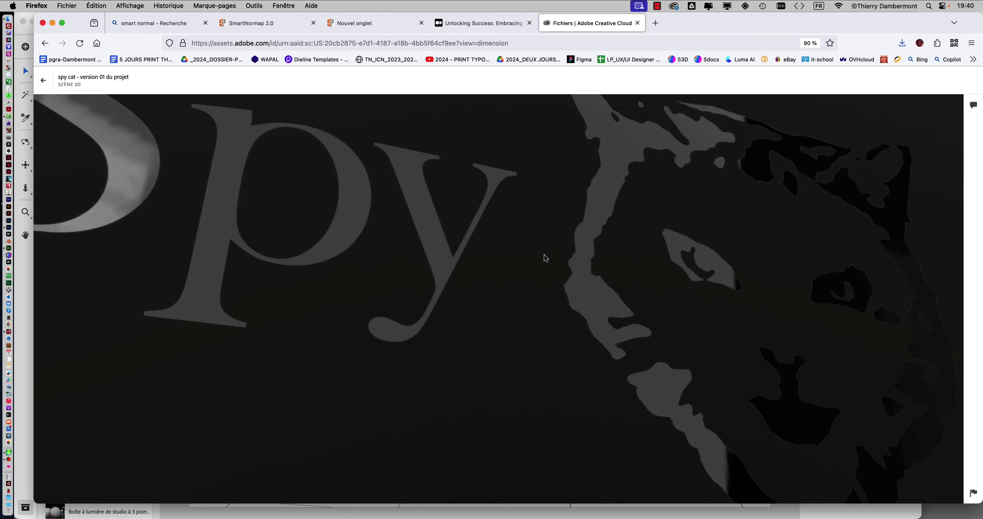
scroll(503, 266, down, 3)
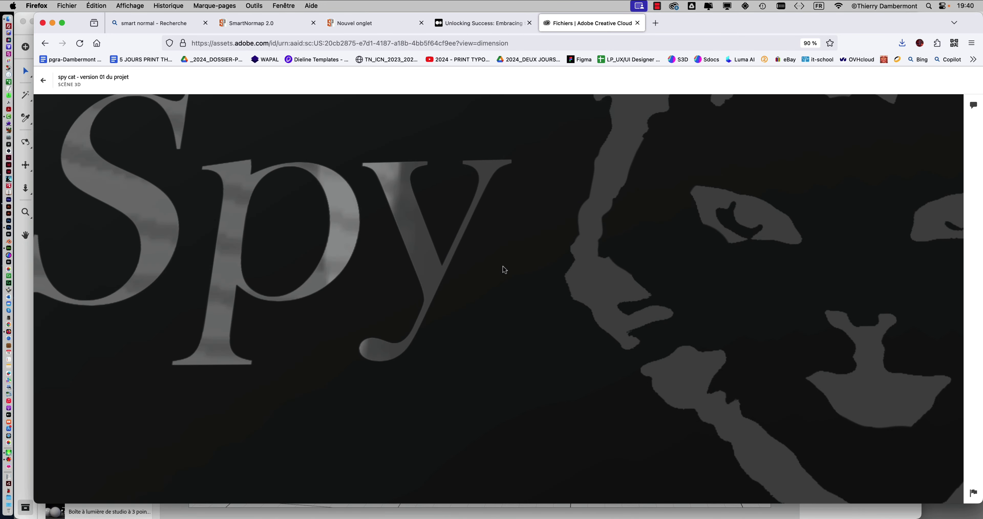
mouse_move(503, 266)
mouse_down()
mouse_move(587, 265)
mouse_move(417, 263)
mouse_move(488, 267)
mouse_up()
scroll(487, 265, down, 5)
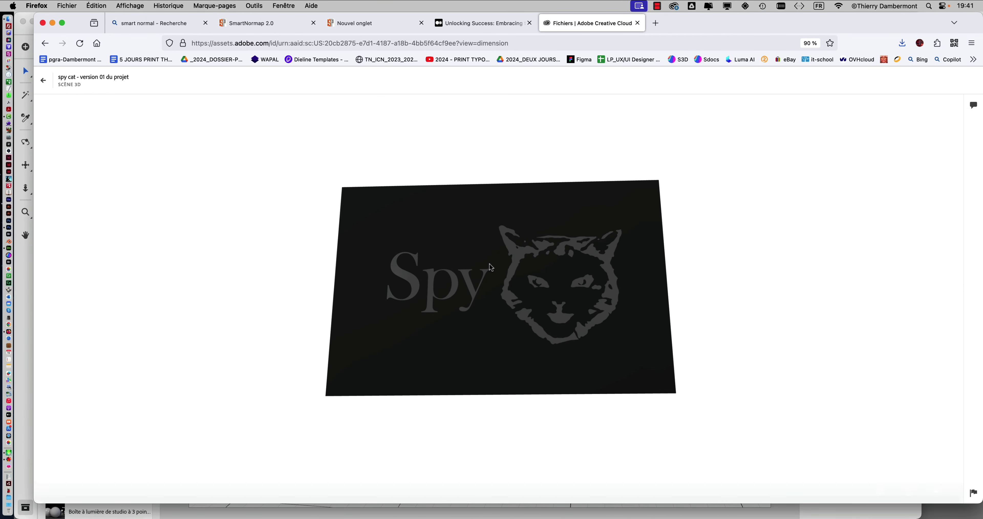
drag(494, 264, 473, 335)
mouse_move(508, 303)
mouse_down()
mouse_move(375, 286)
mouse_move(469, 302)
mouse_move(389, 305)
mouse_move(463, 316)
mouse_move(402, 313)
mouse_move(425, 329)
mouse_up()
mouse_move(535, 333)
mouse_down()
mouse_move(518, 325)
mouse_move(564, 325)
mouse_move(380, 318)
mouse_move(471, 318)
mouse_move(383, 333)
mouse_up()
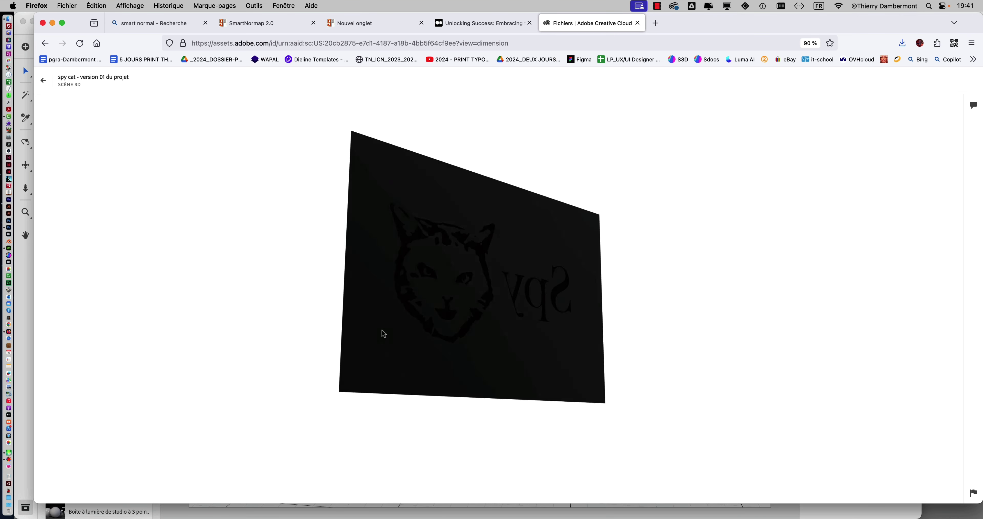